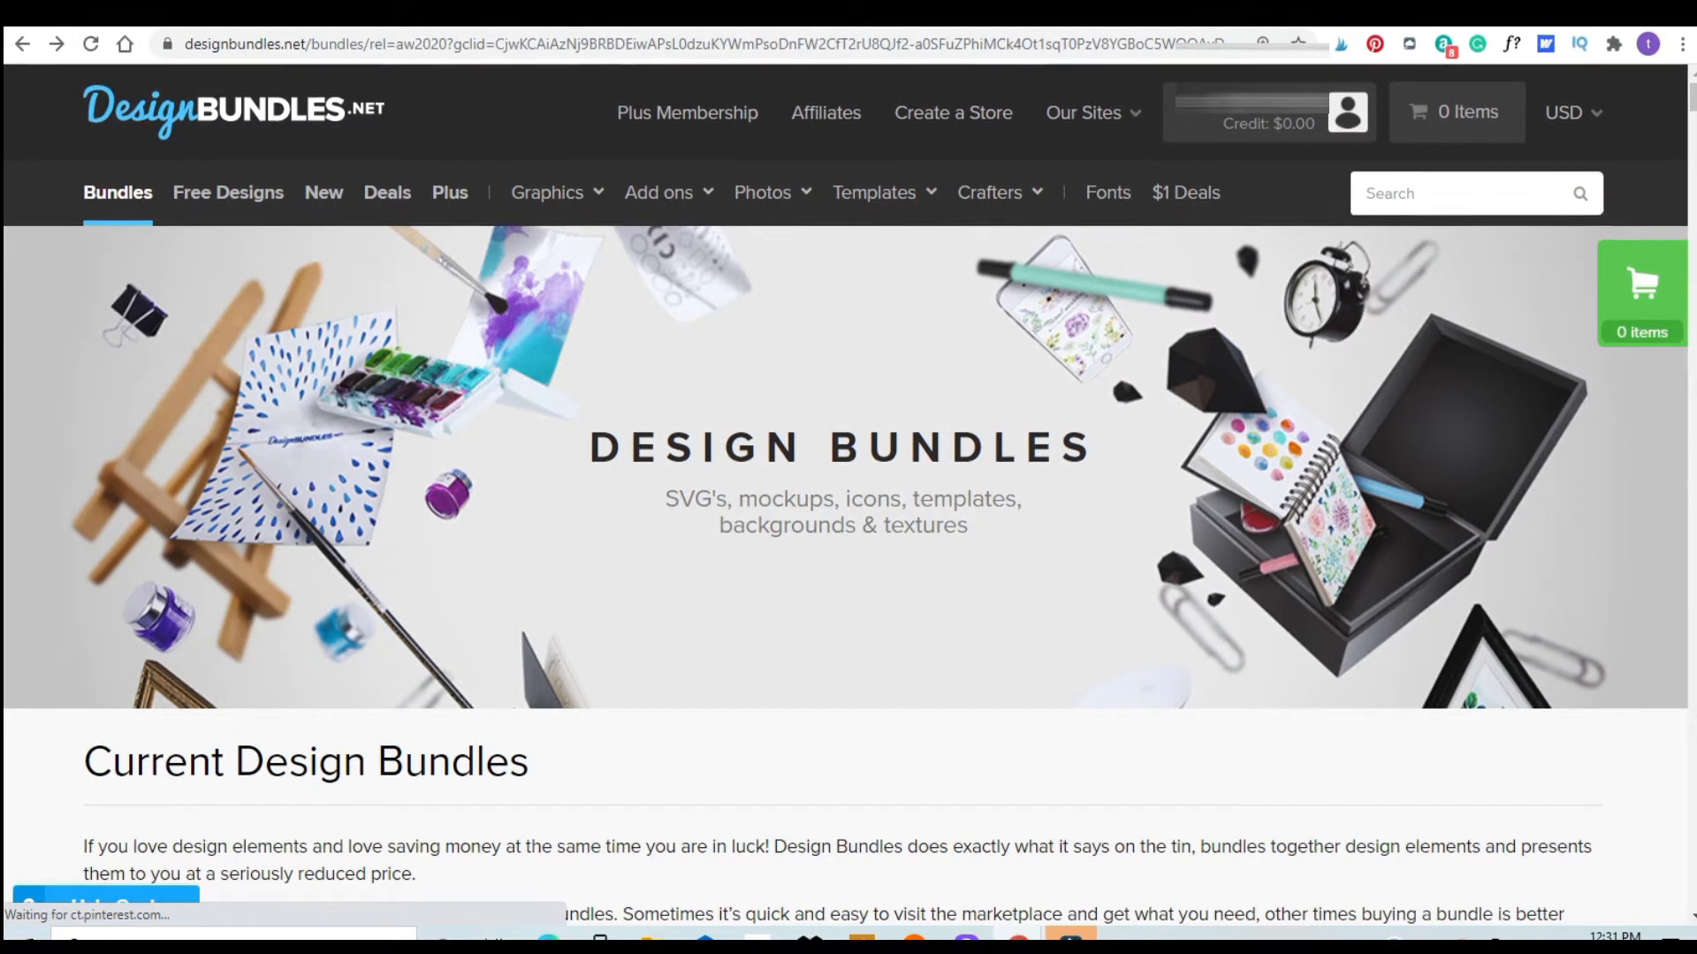
Step: Download the file Gingerbread Bakery 03 15 2020.zip from the account's purchased products
mouse_move(1272, 120)
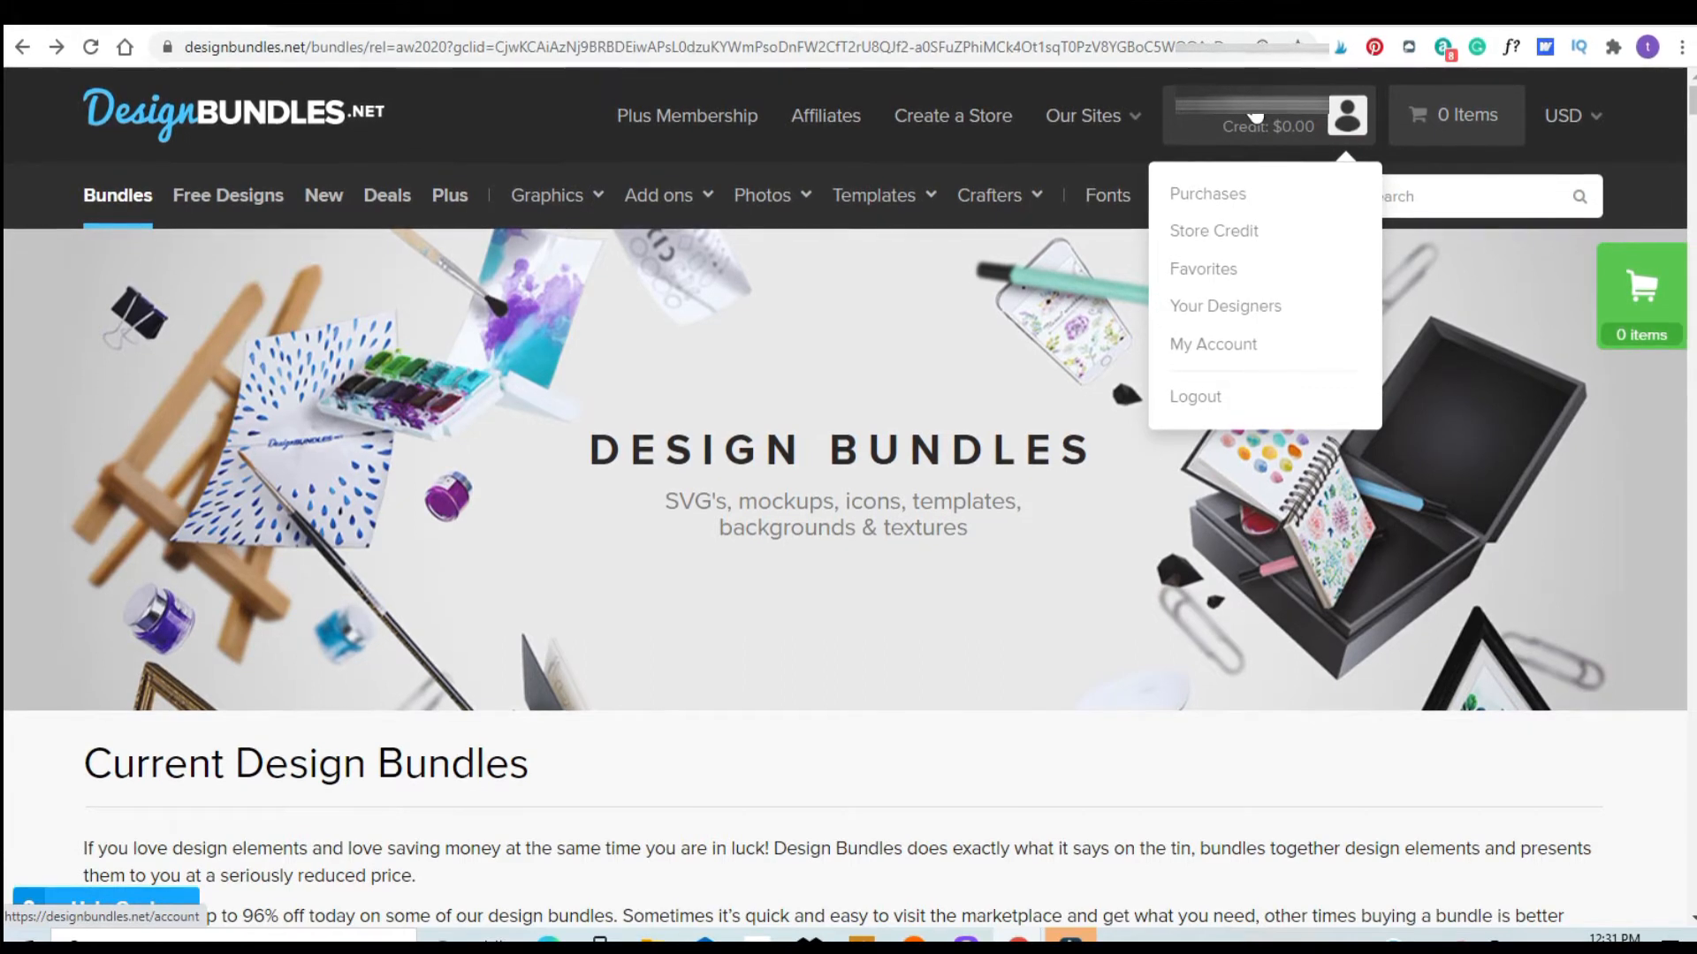
click(1185, 205)
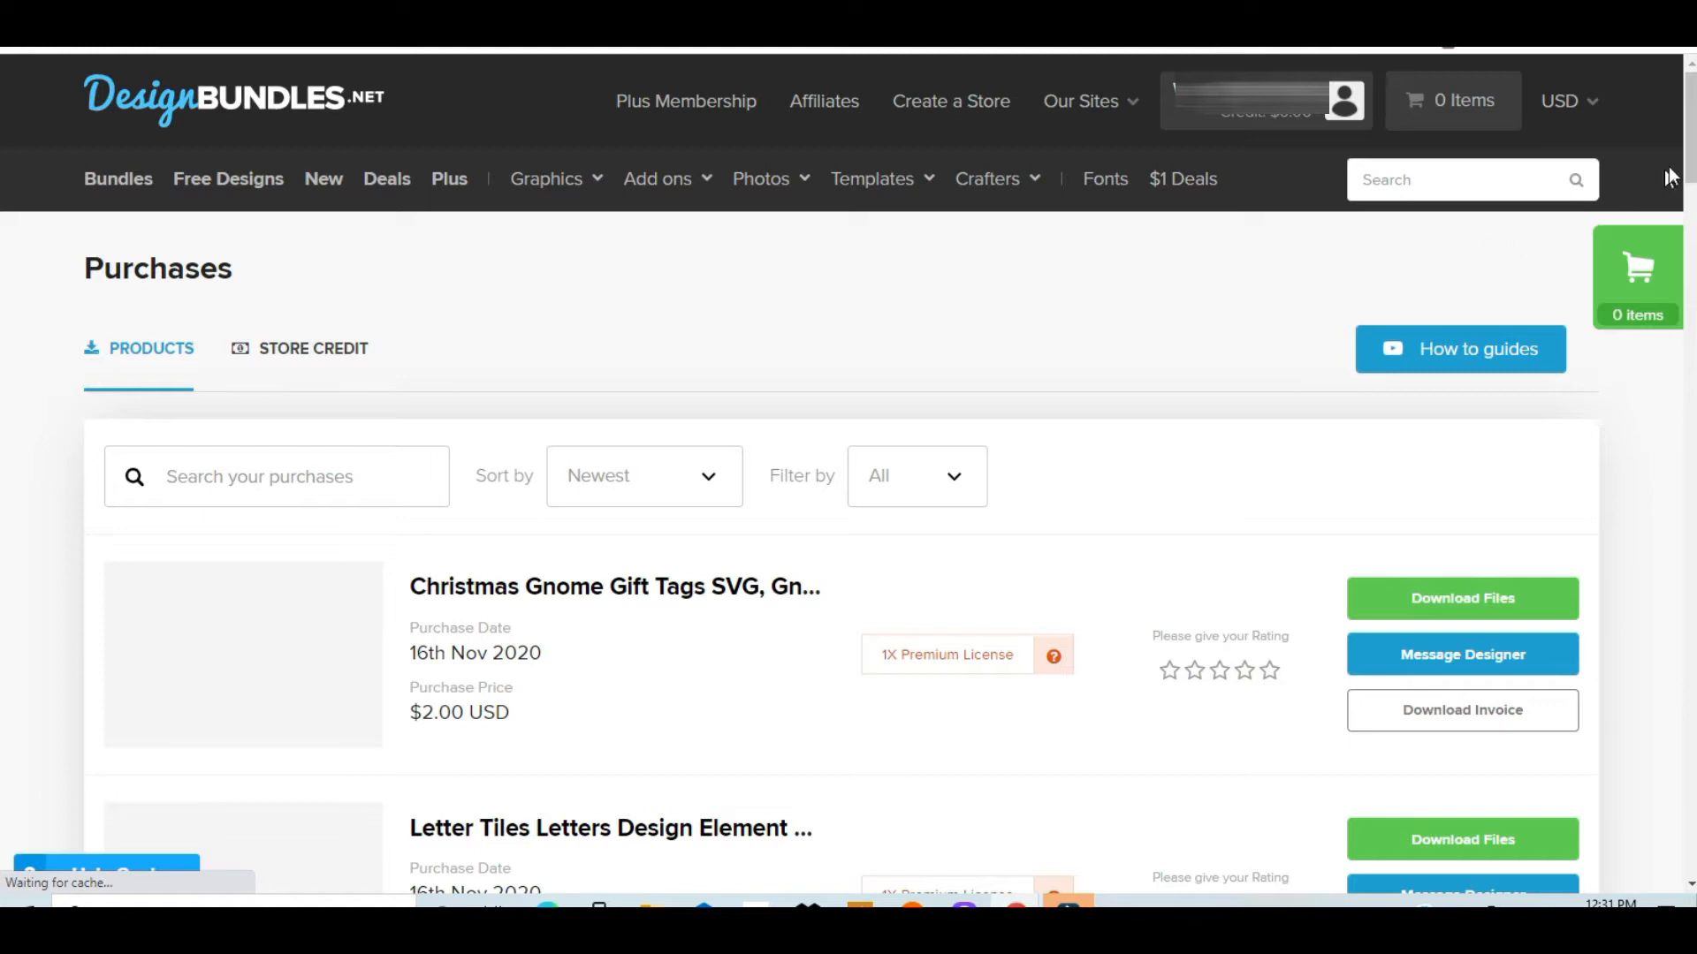
scroll(1692, 175, down, 3)
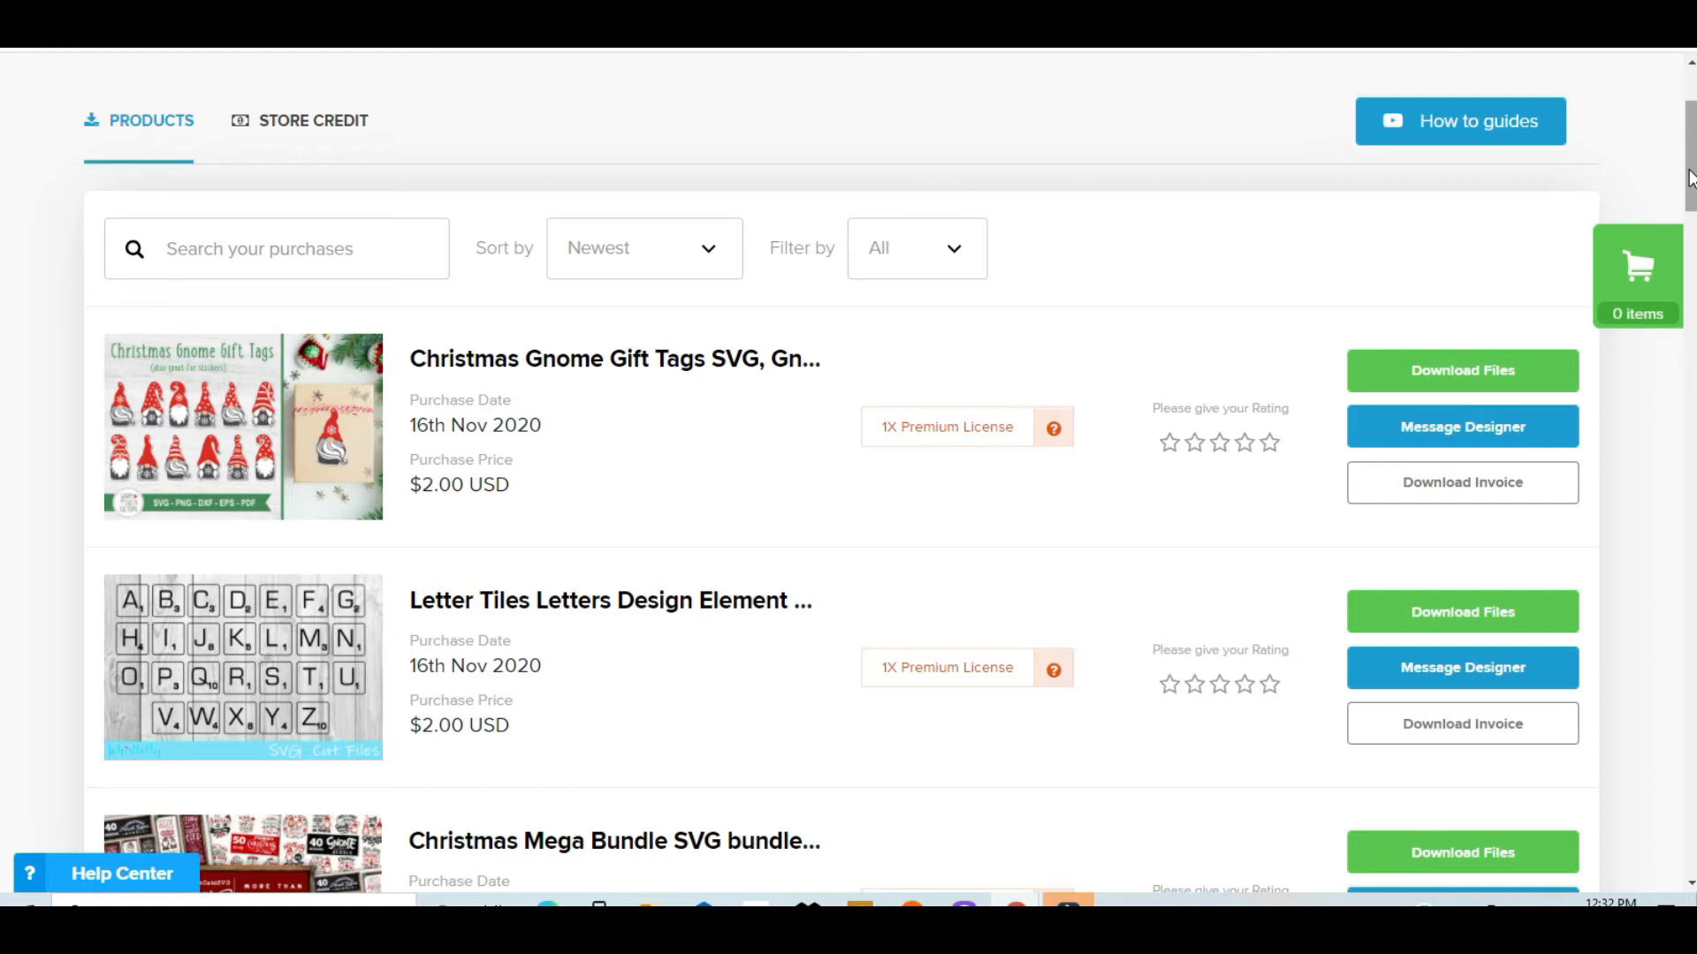
scroll(543, 392, down, 3)
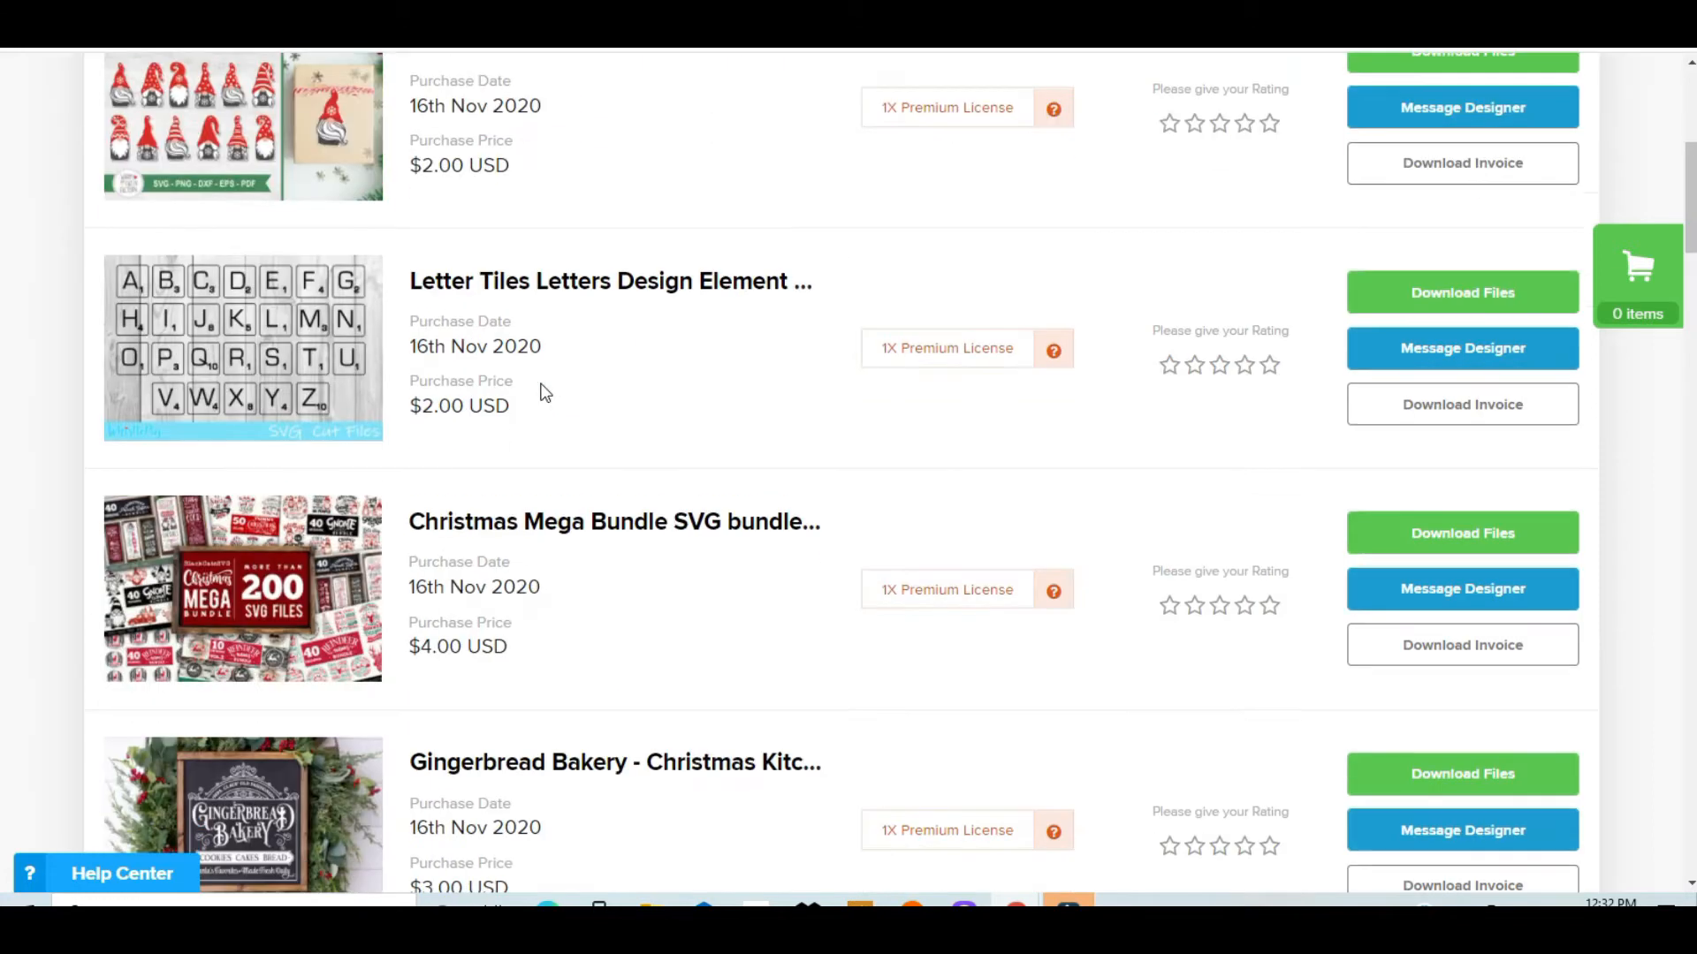
scroll(544, 392, down, 6)
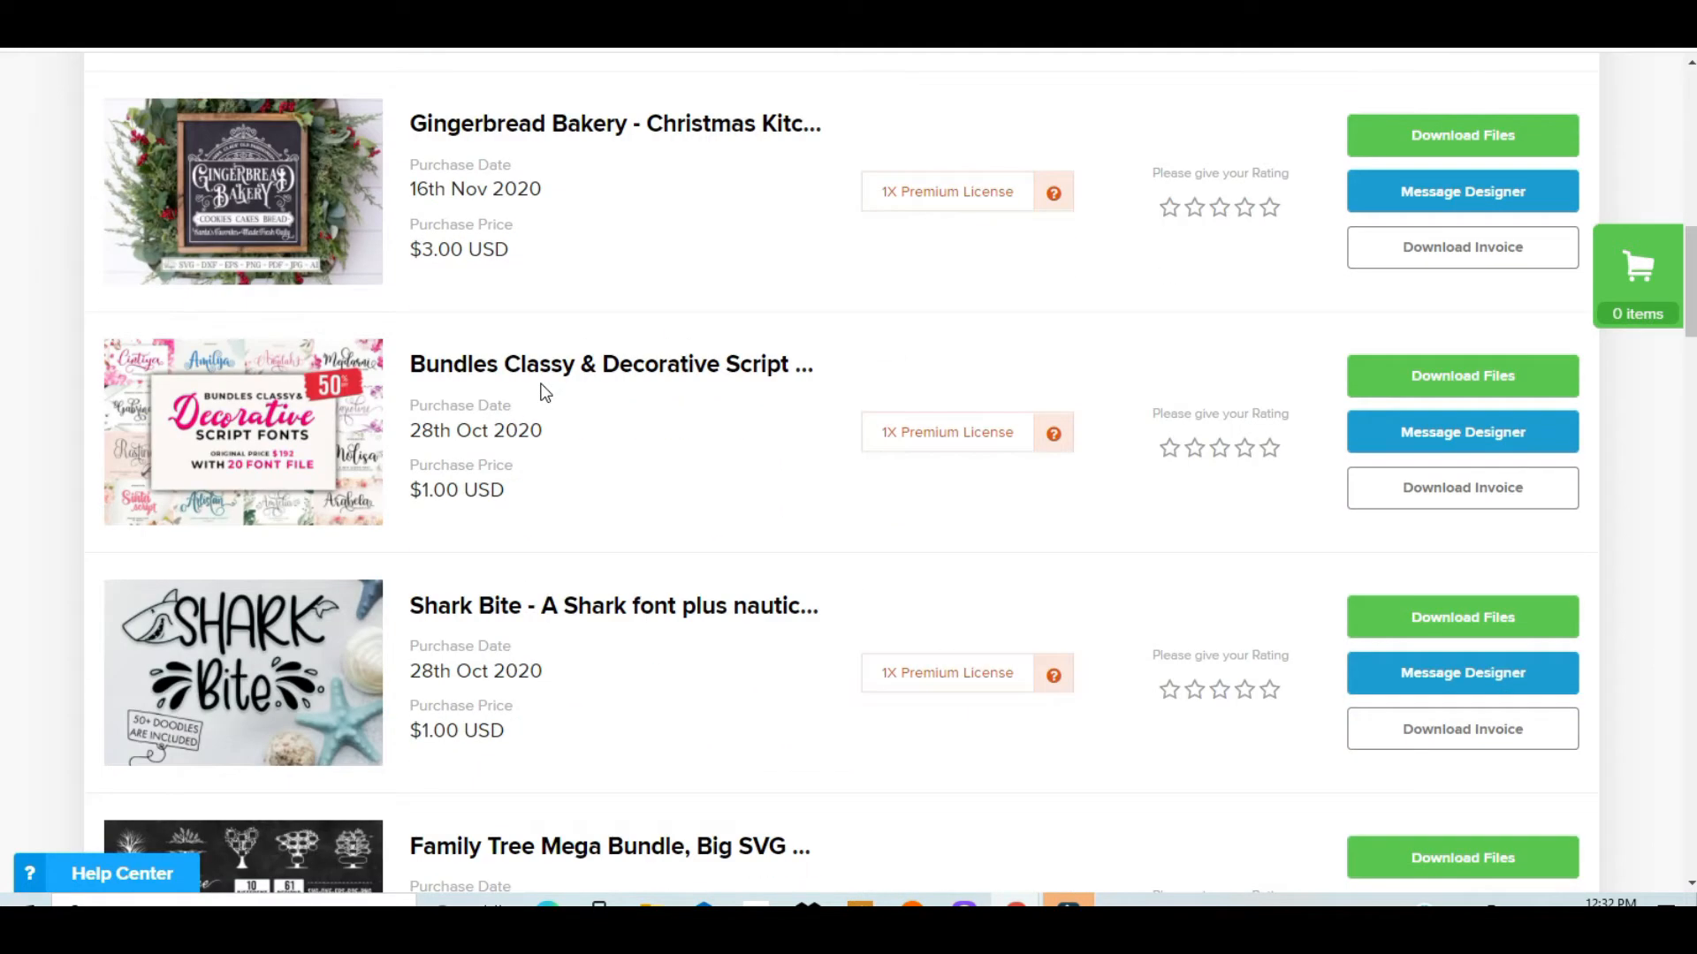
scroll(543, 392, up, 2)
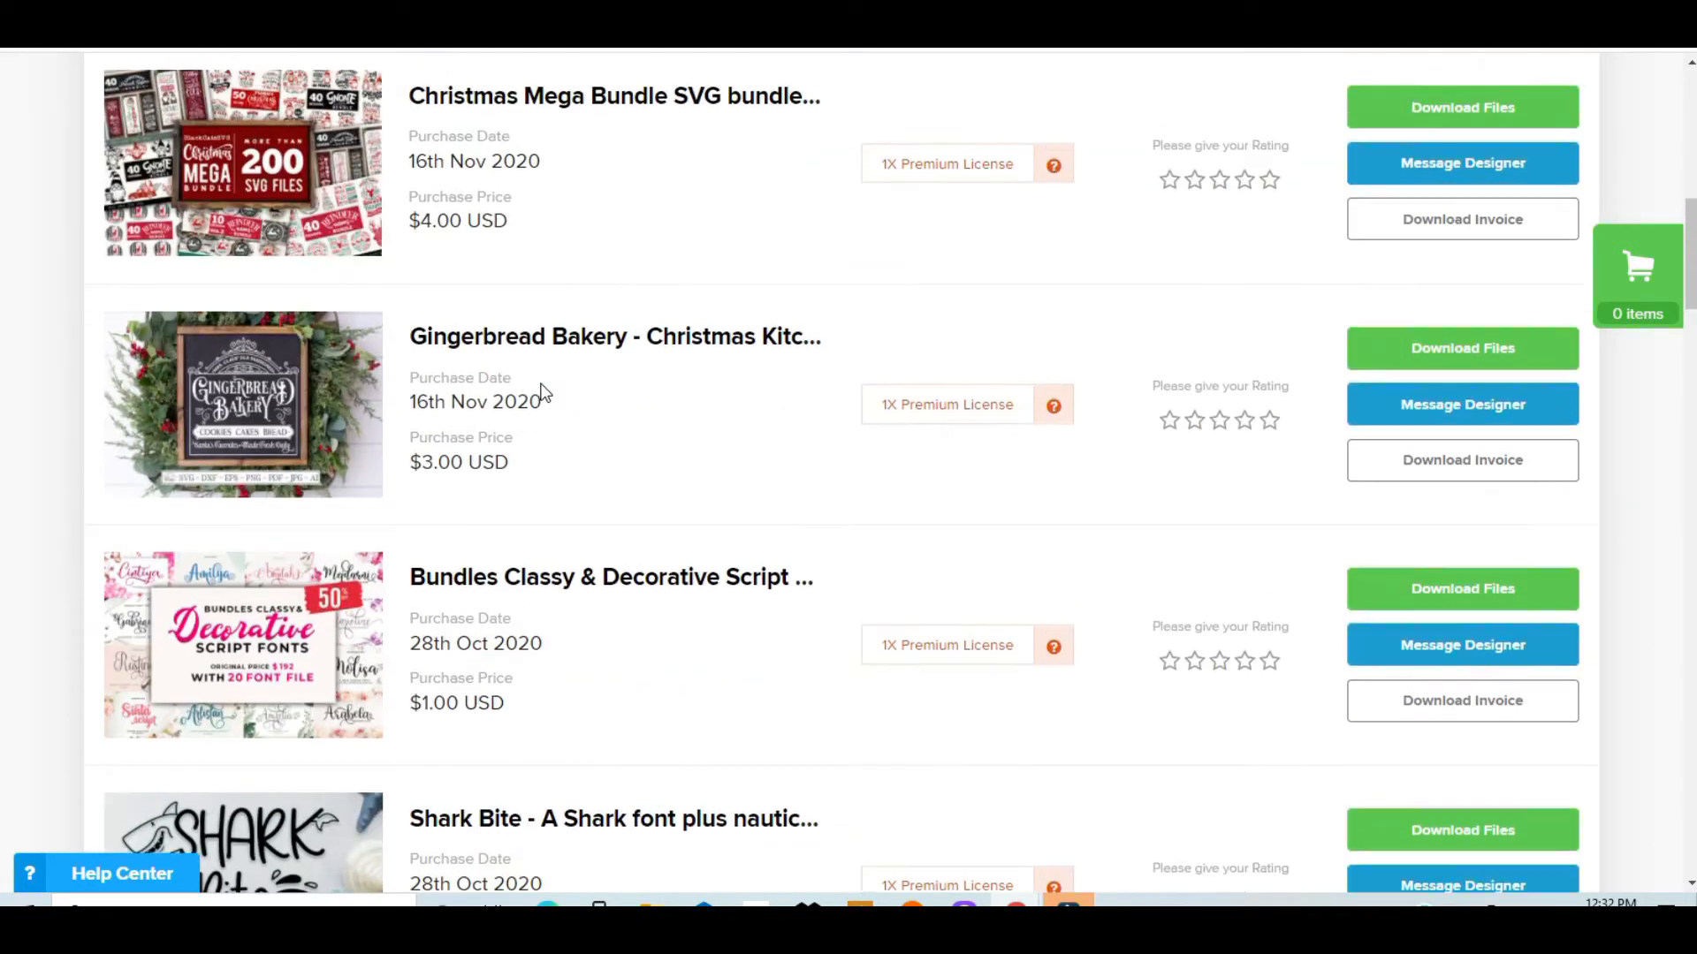
scroll(543, 391, down, 4)
scroll(543, 392, down, 4)
scroll(543, 391, up, 5)
scroll(543, 392, up, 2)
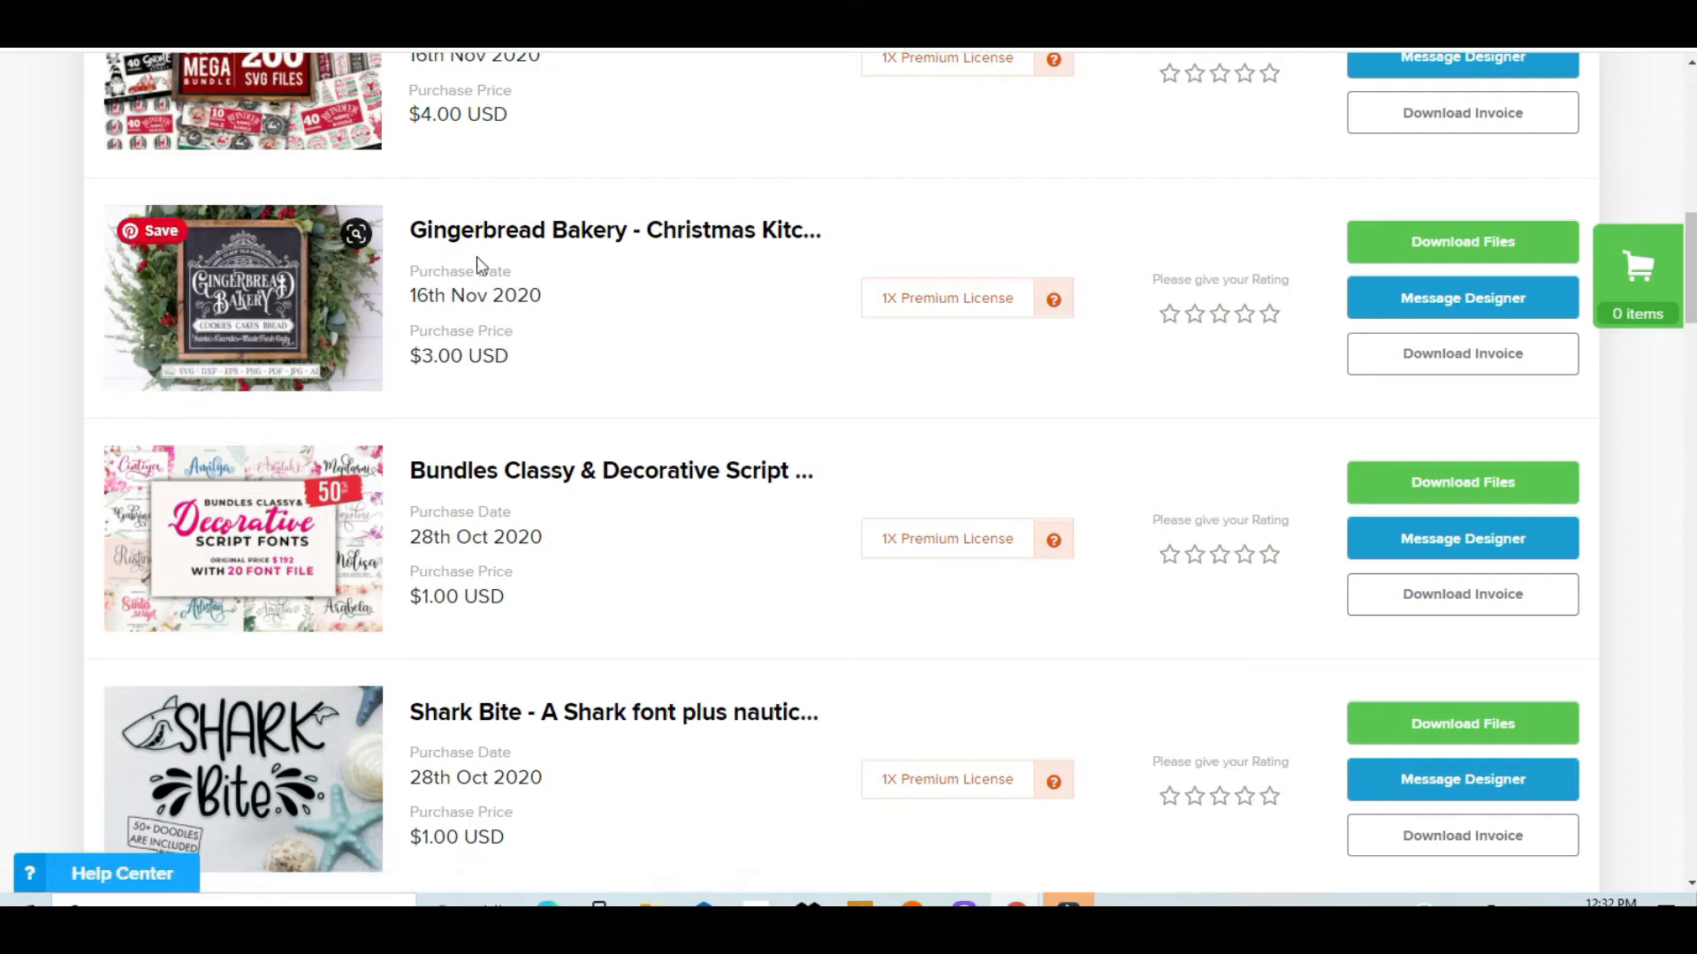
click(1468, 250)
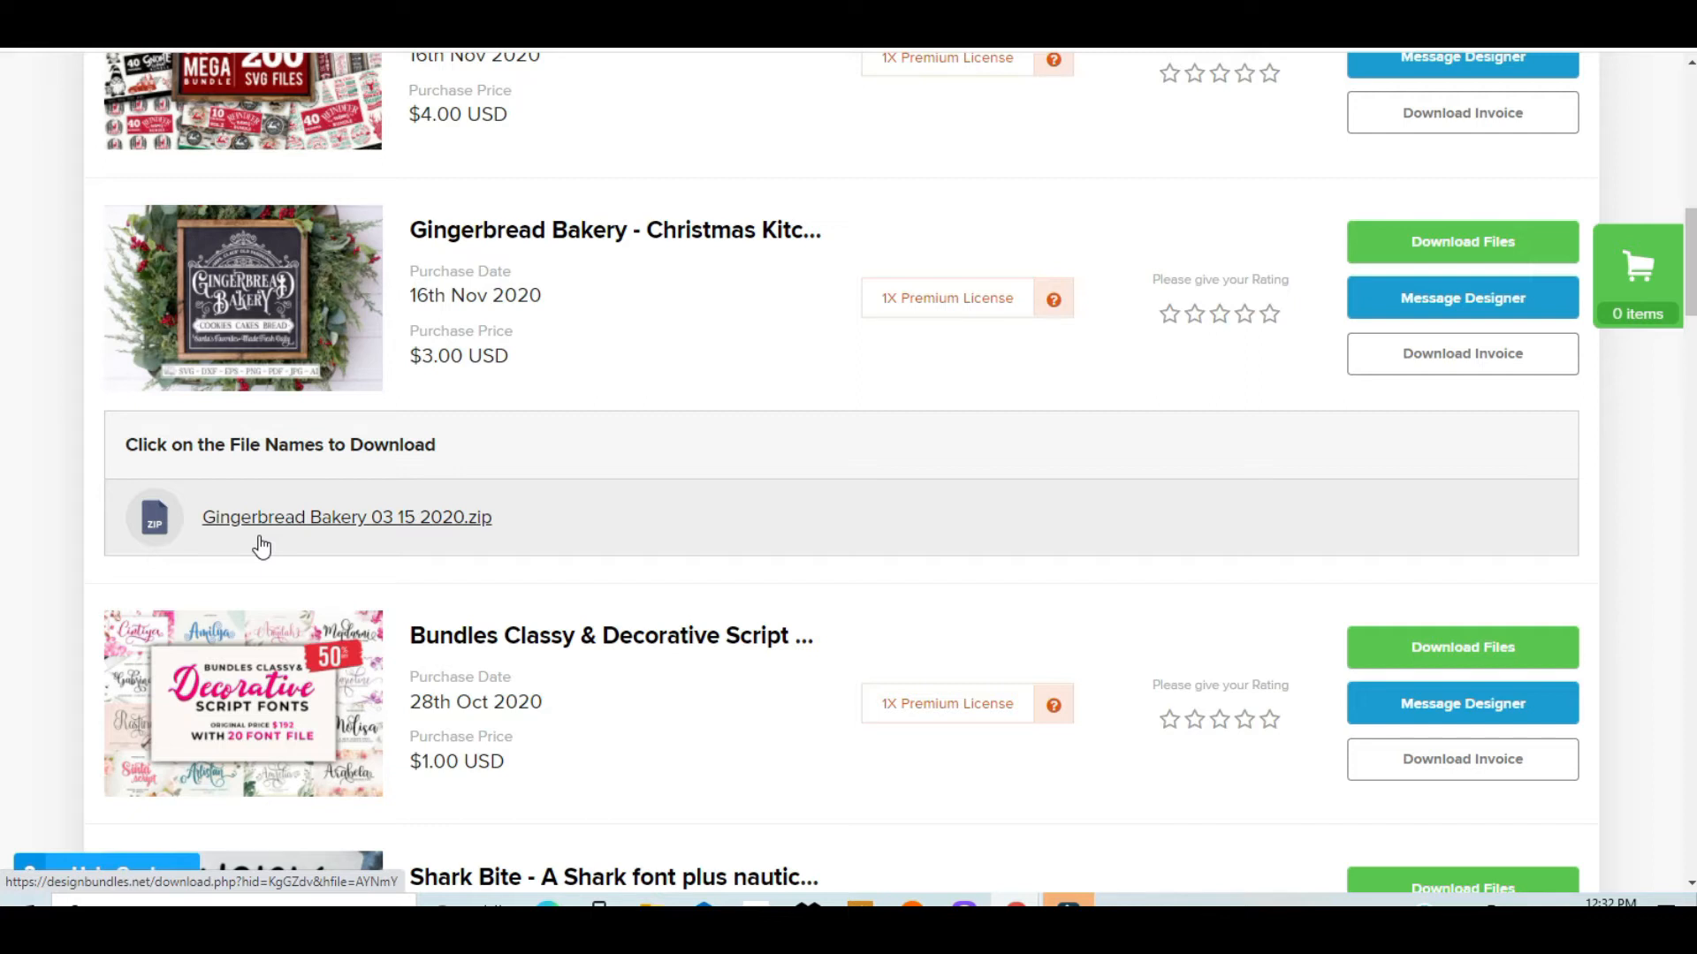
click(318, 520)
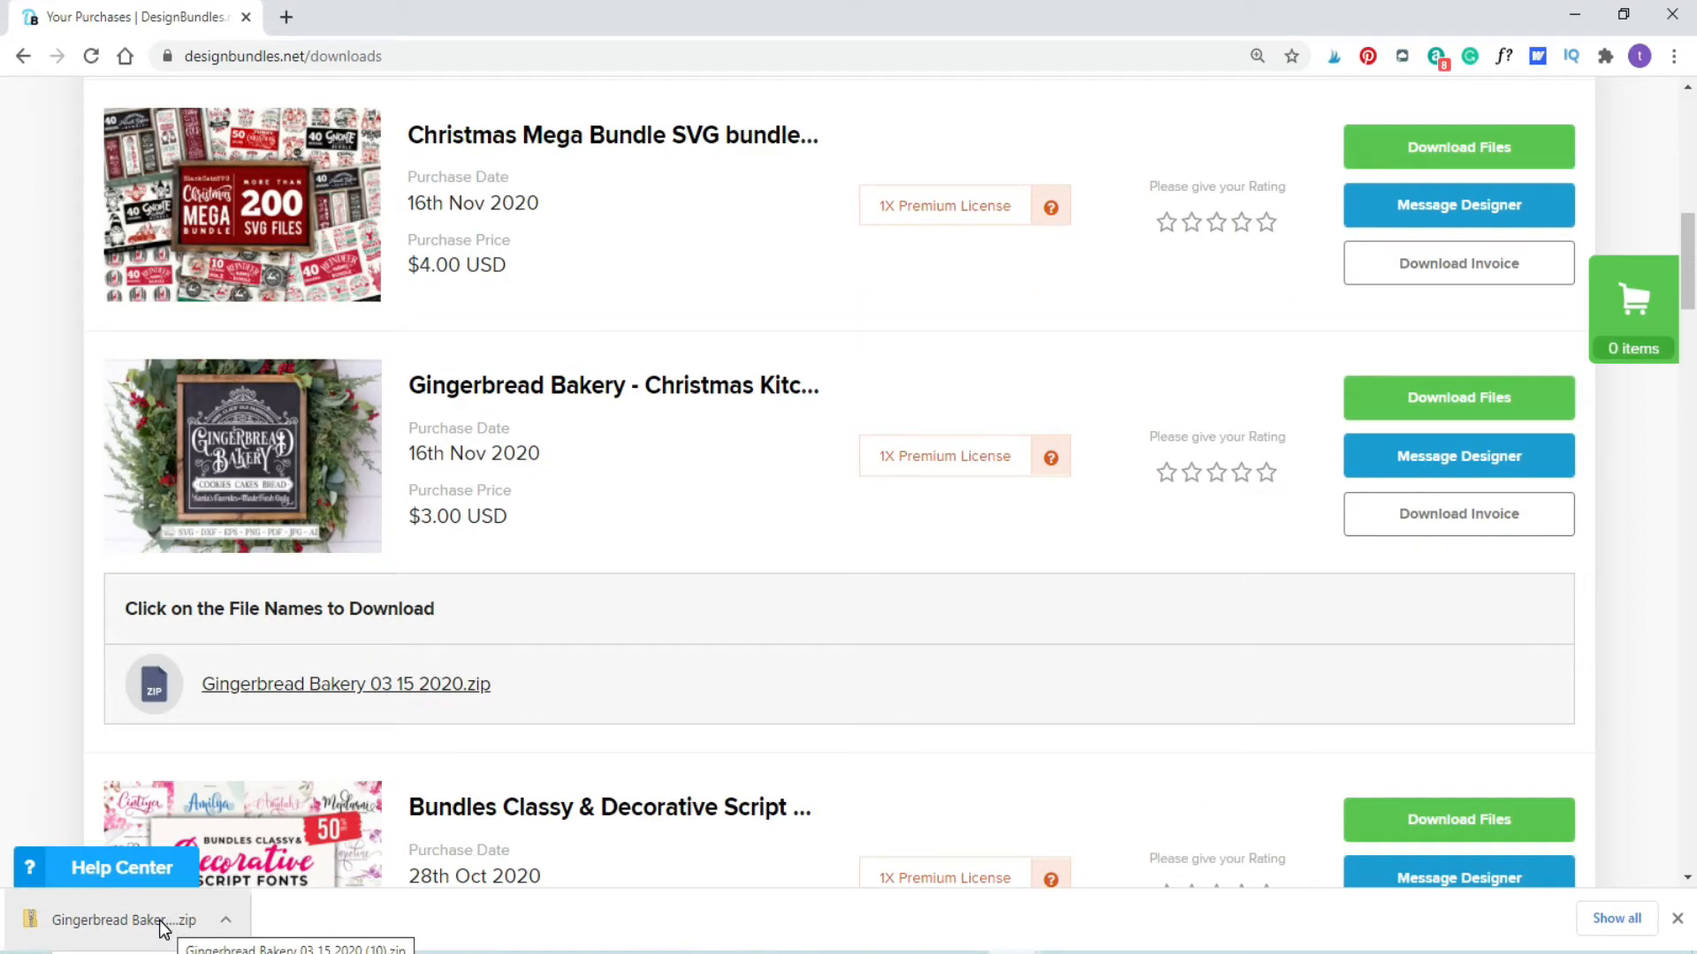
Step: Open the downloaded Gingerbread Bakery zip and extract all its files into the DesignBundle folder on the desktop
click(161, 928)
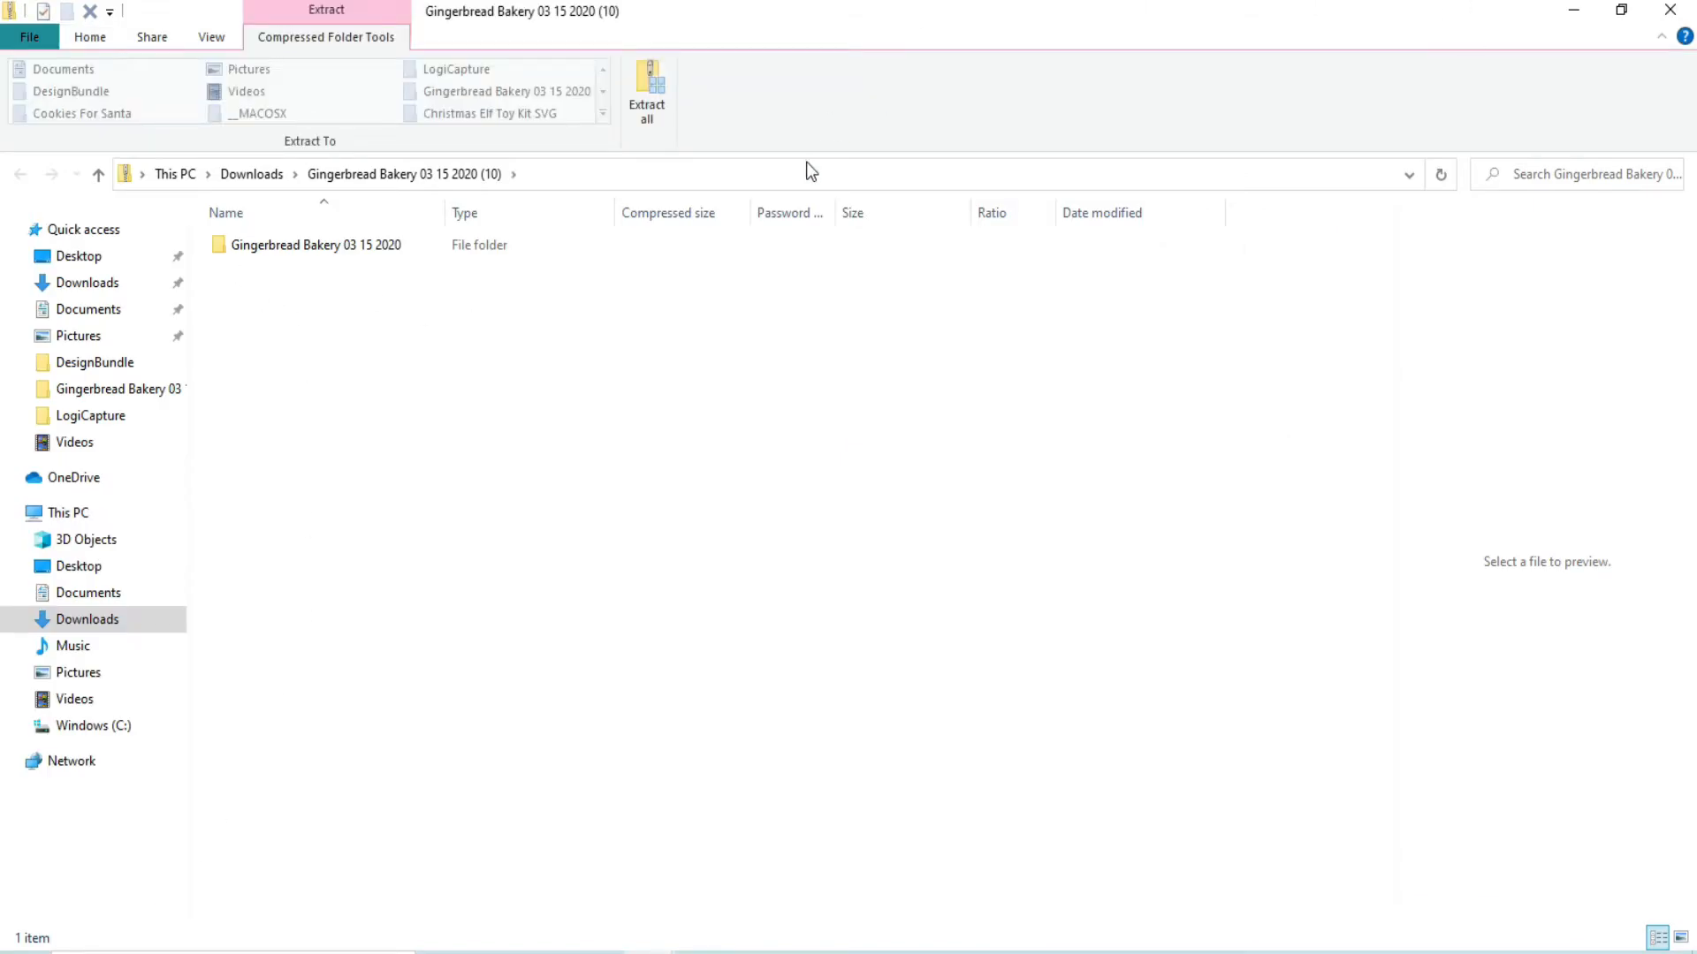
click(655, 103)
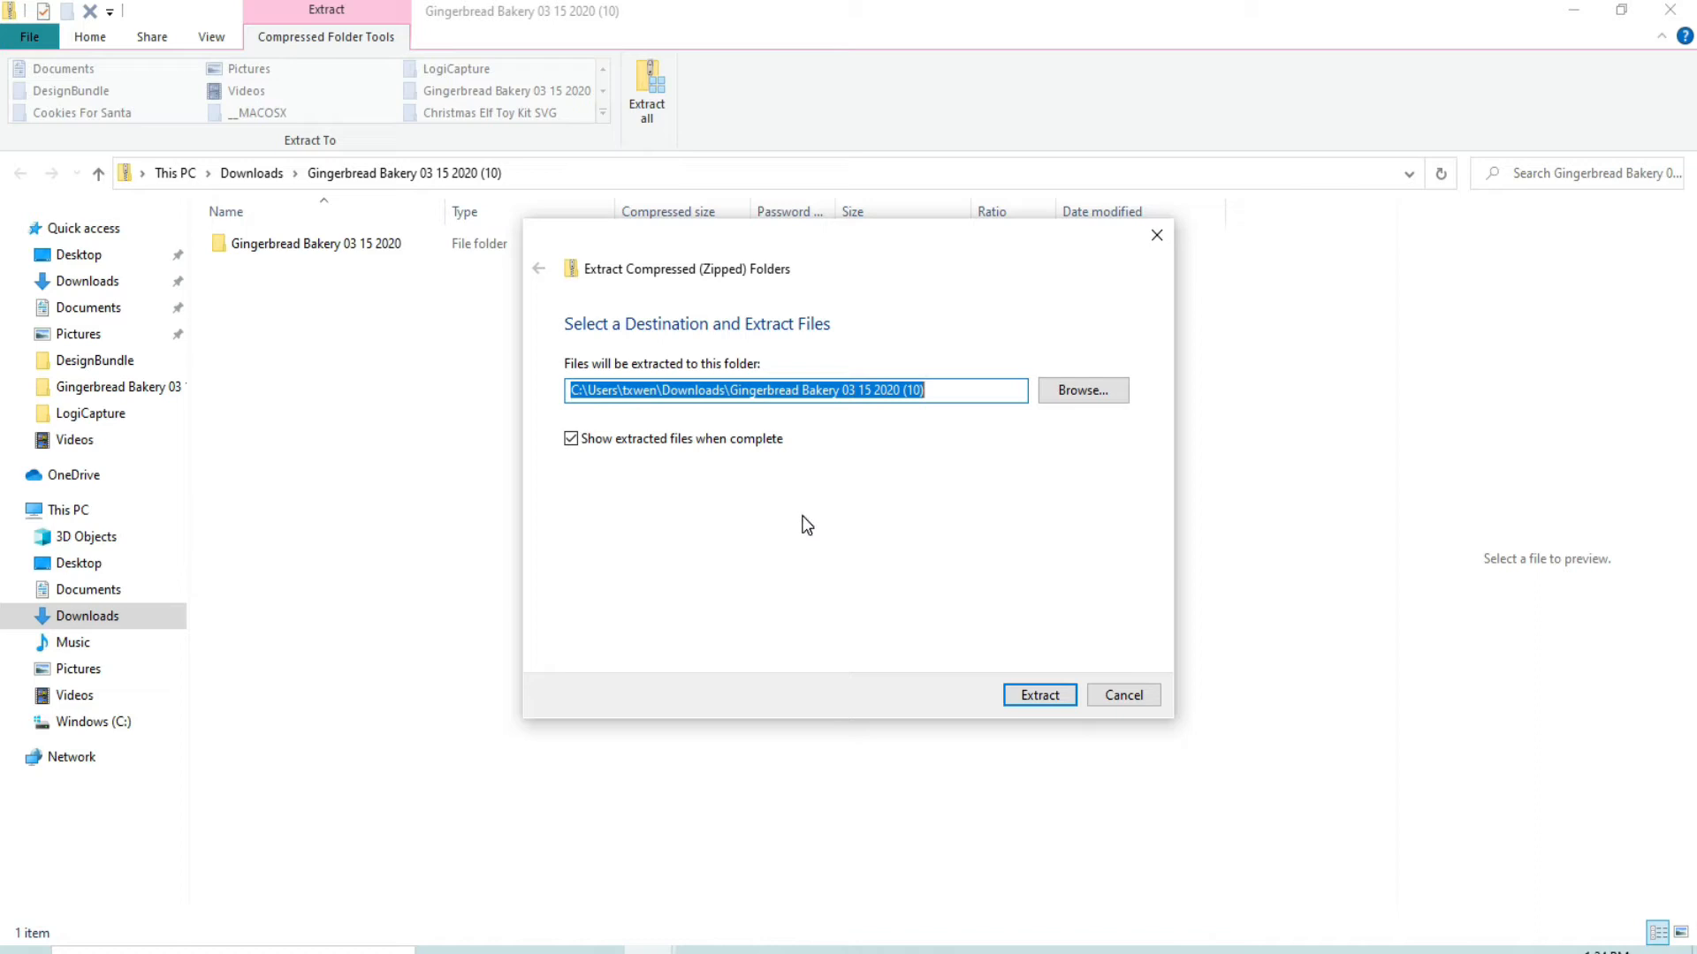
click(1085, 391)
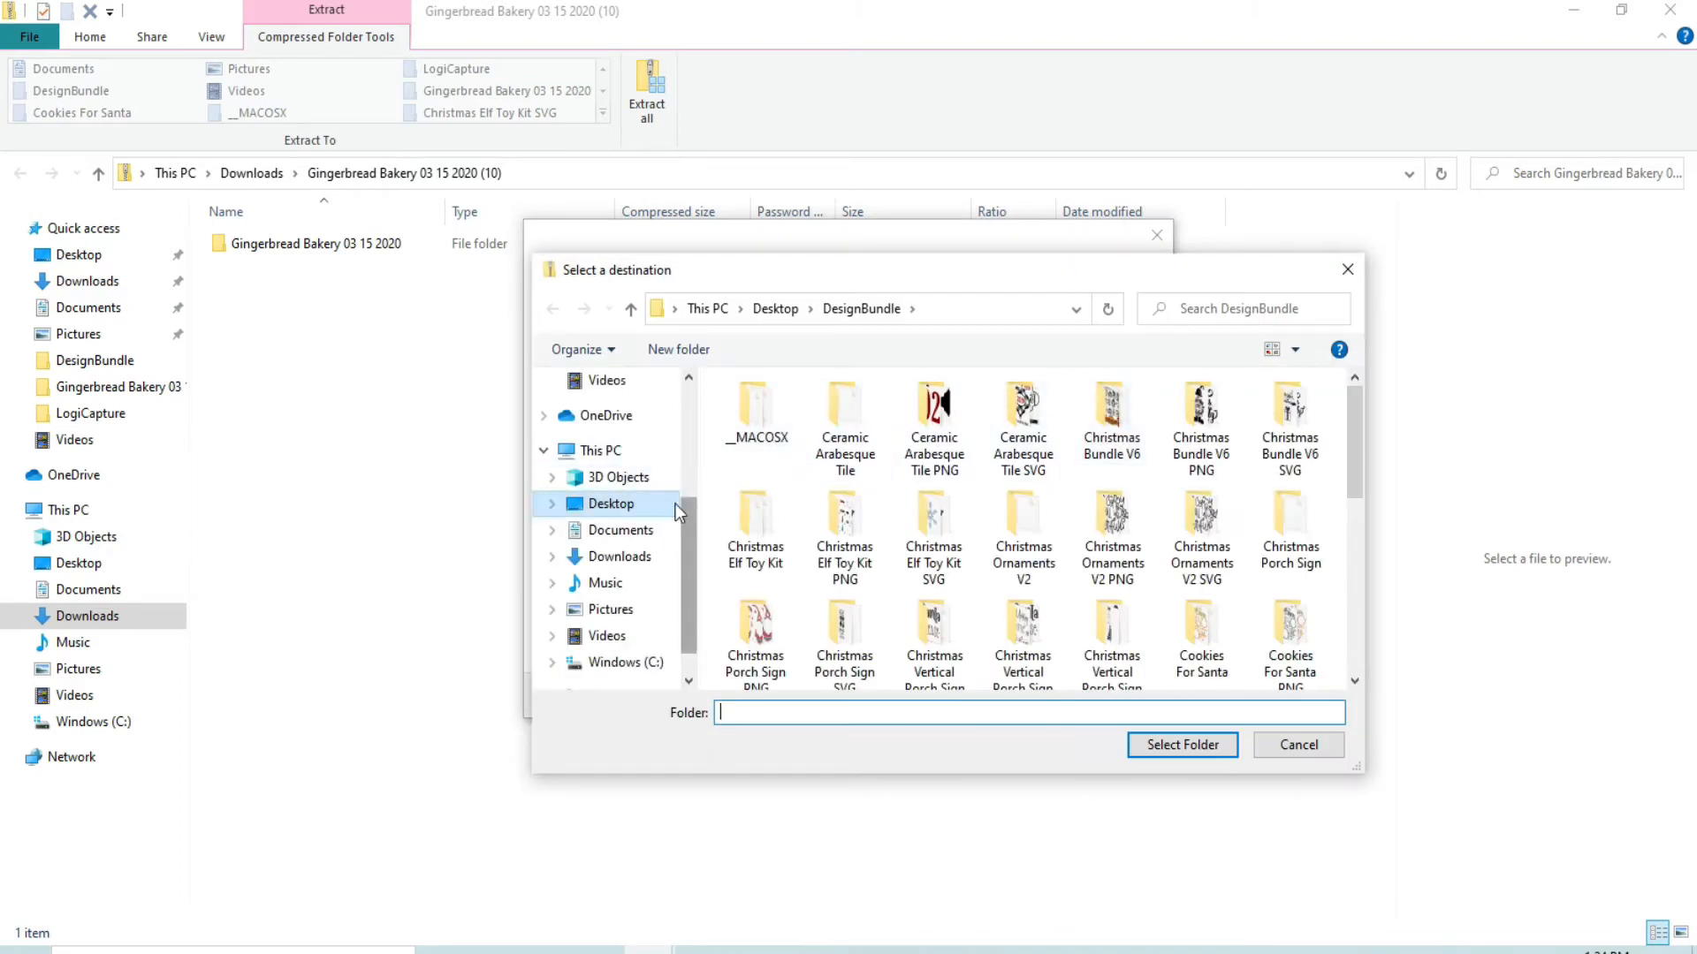
drag(683, 514, 703, 468)
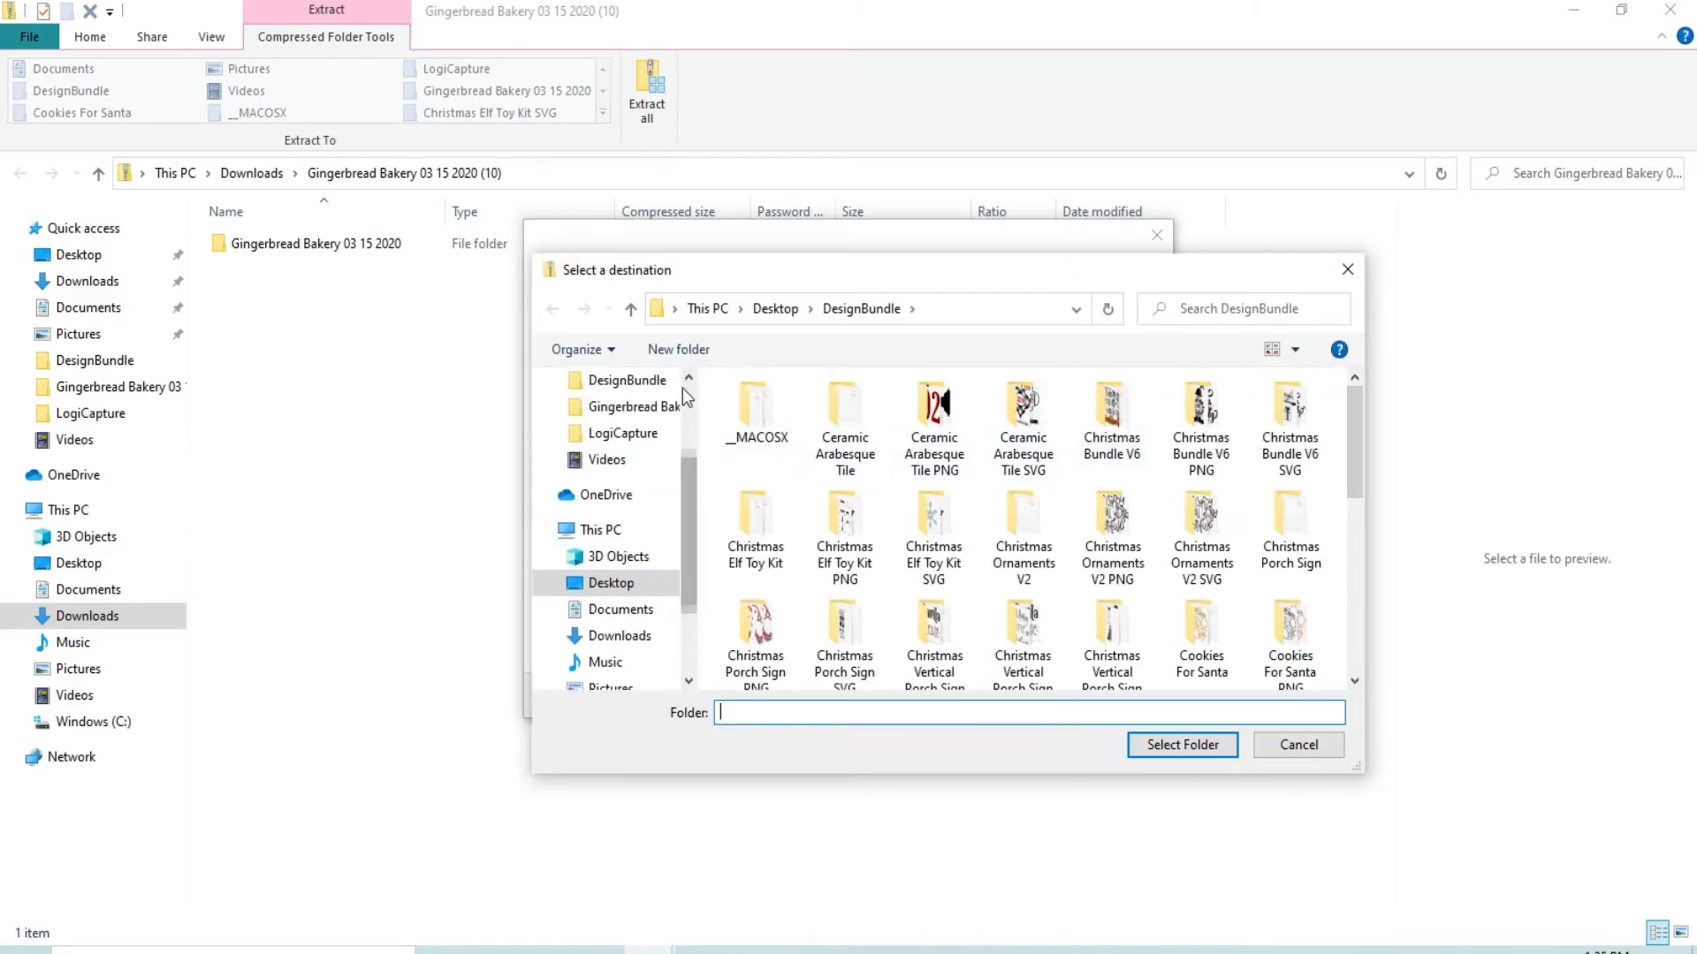
click(639, 382)
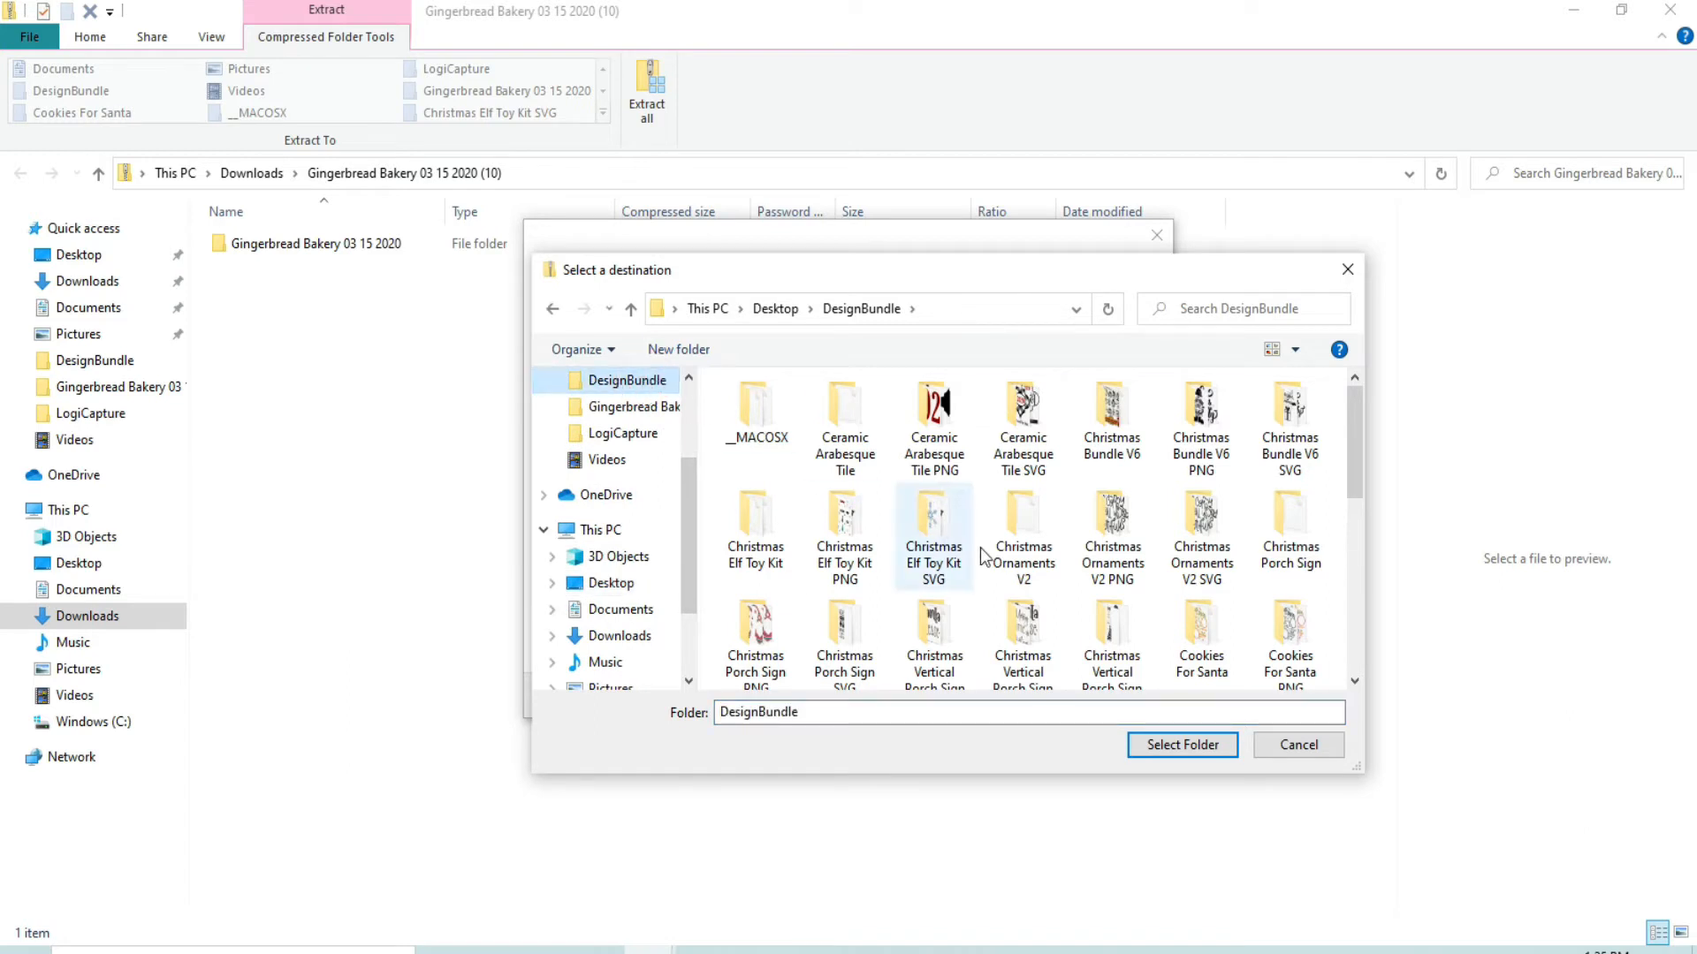
click(1158, 745)
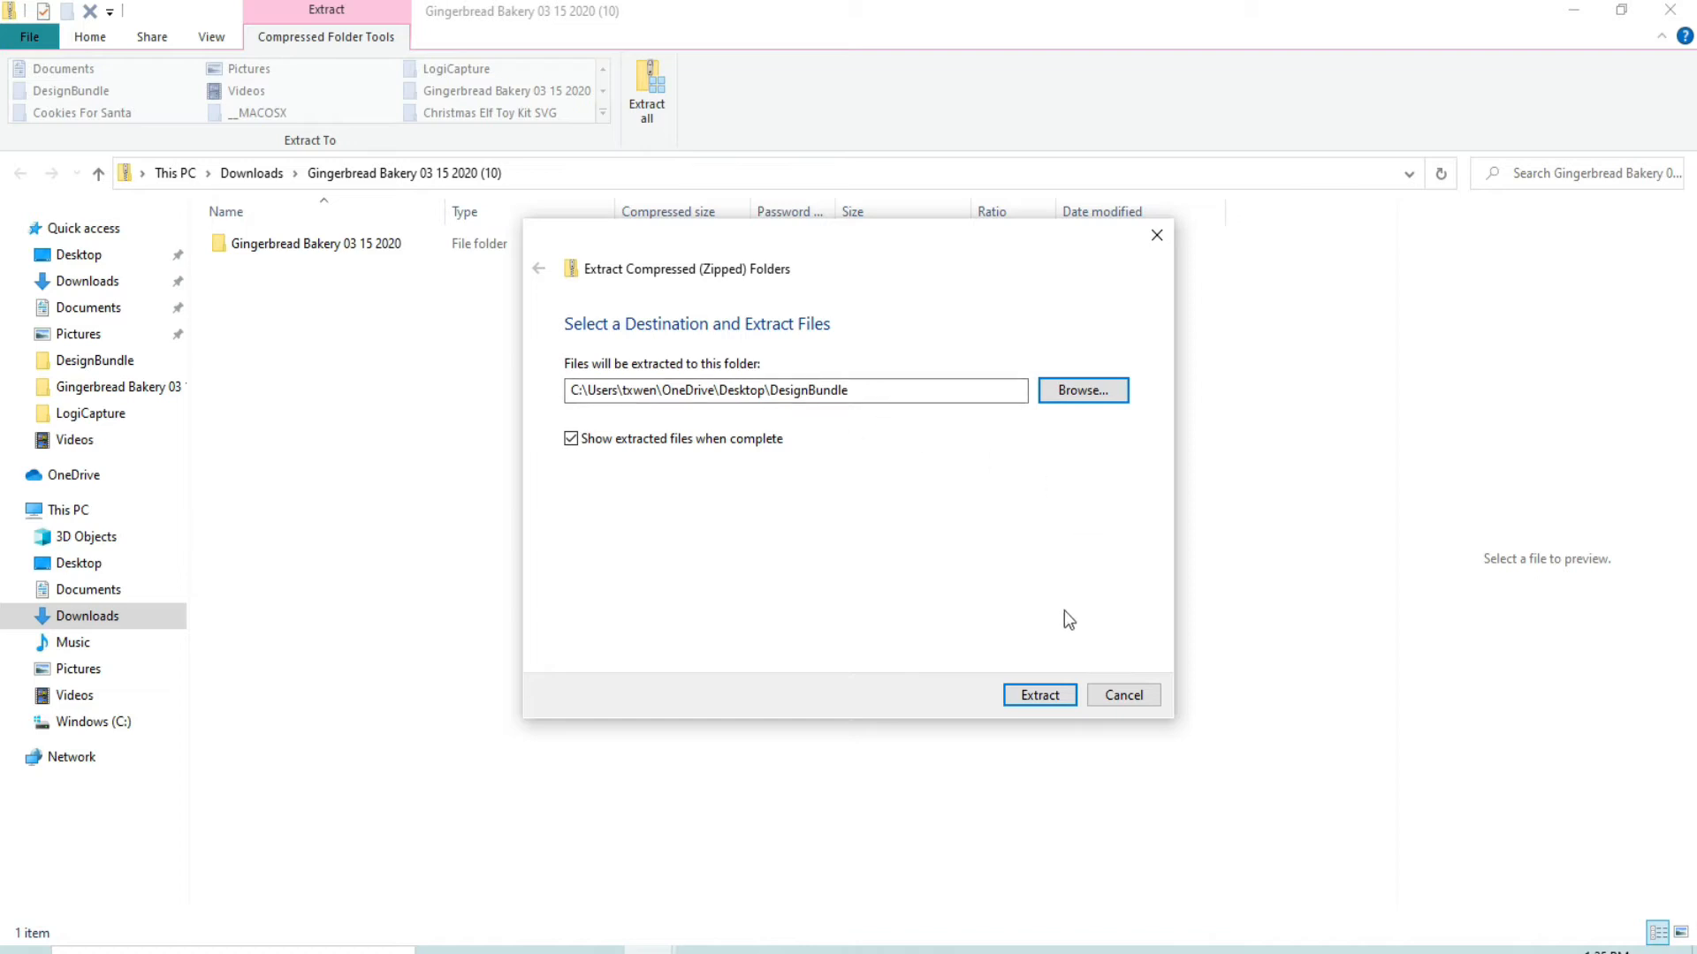
click(1039, 696)
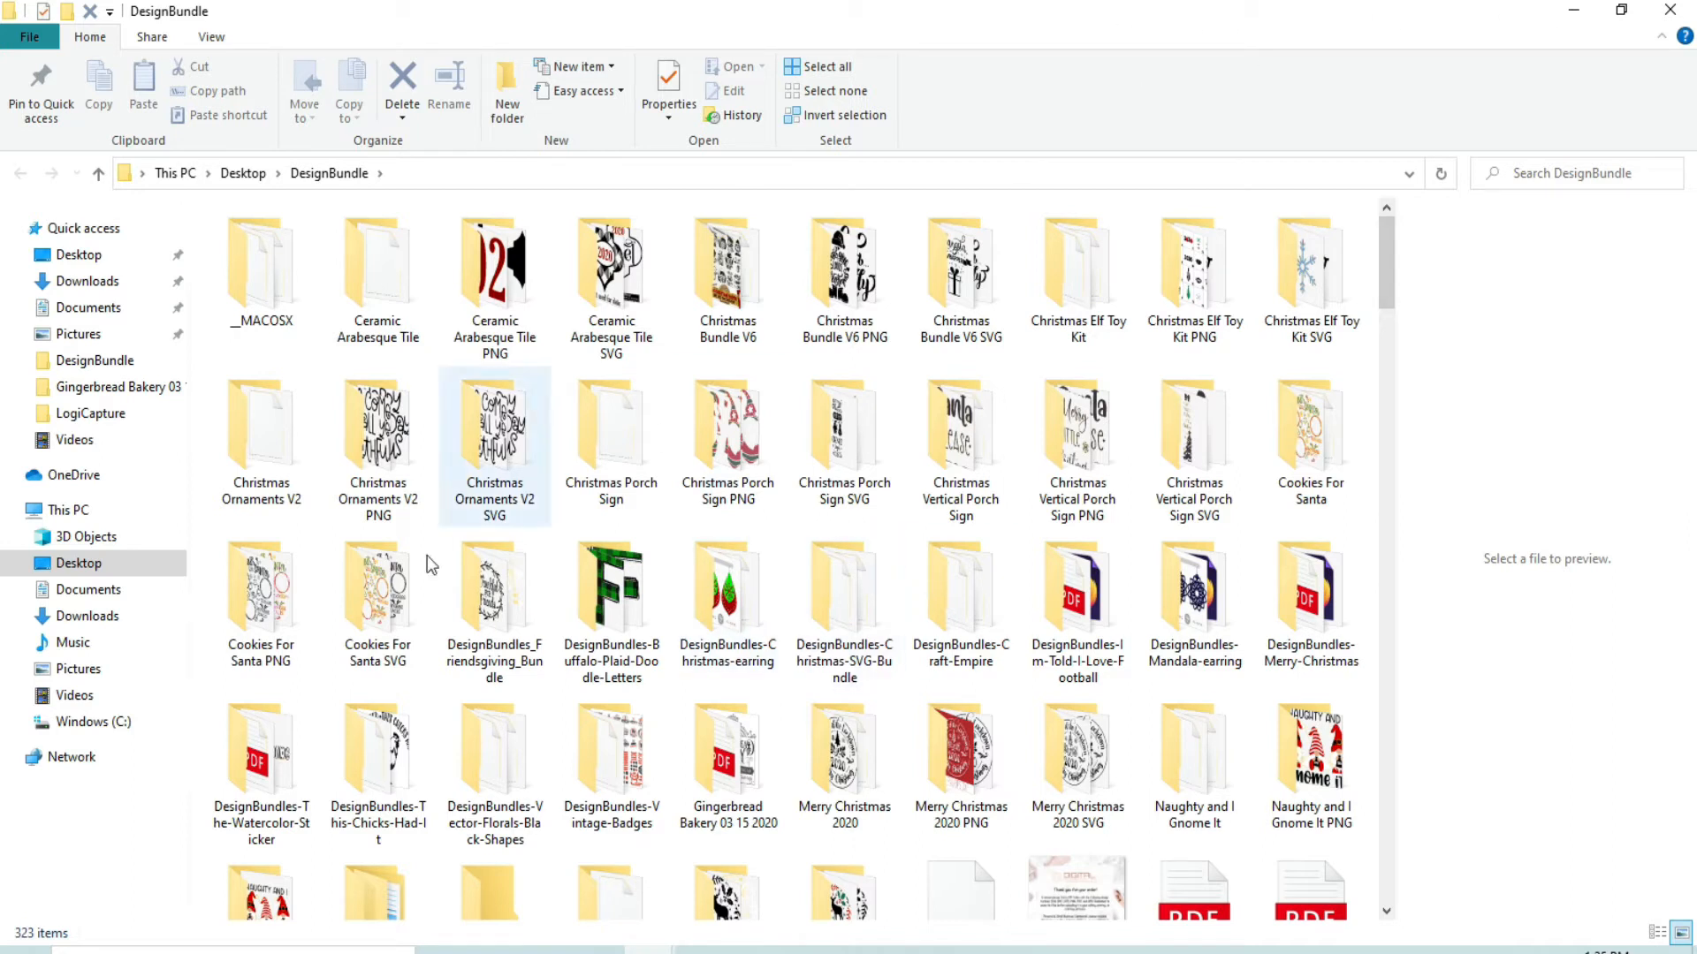
Step: Close the extraction windows and open the Gingerbread Bakery 03 15 2020 folder inside the desktop's DesignBundle folder
click(1673, 11)
click(1671, 12)
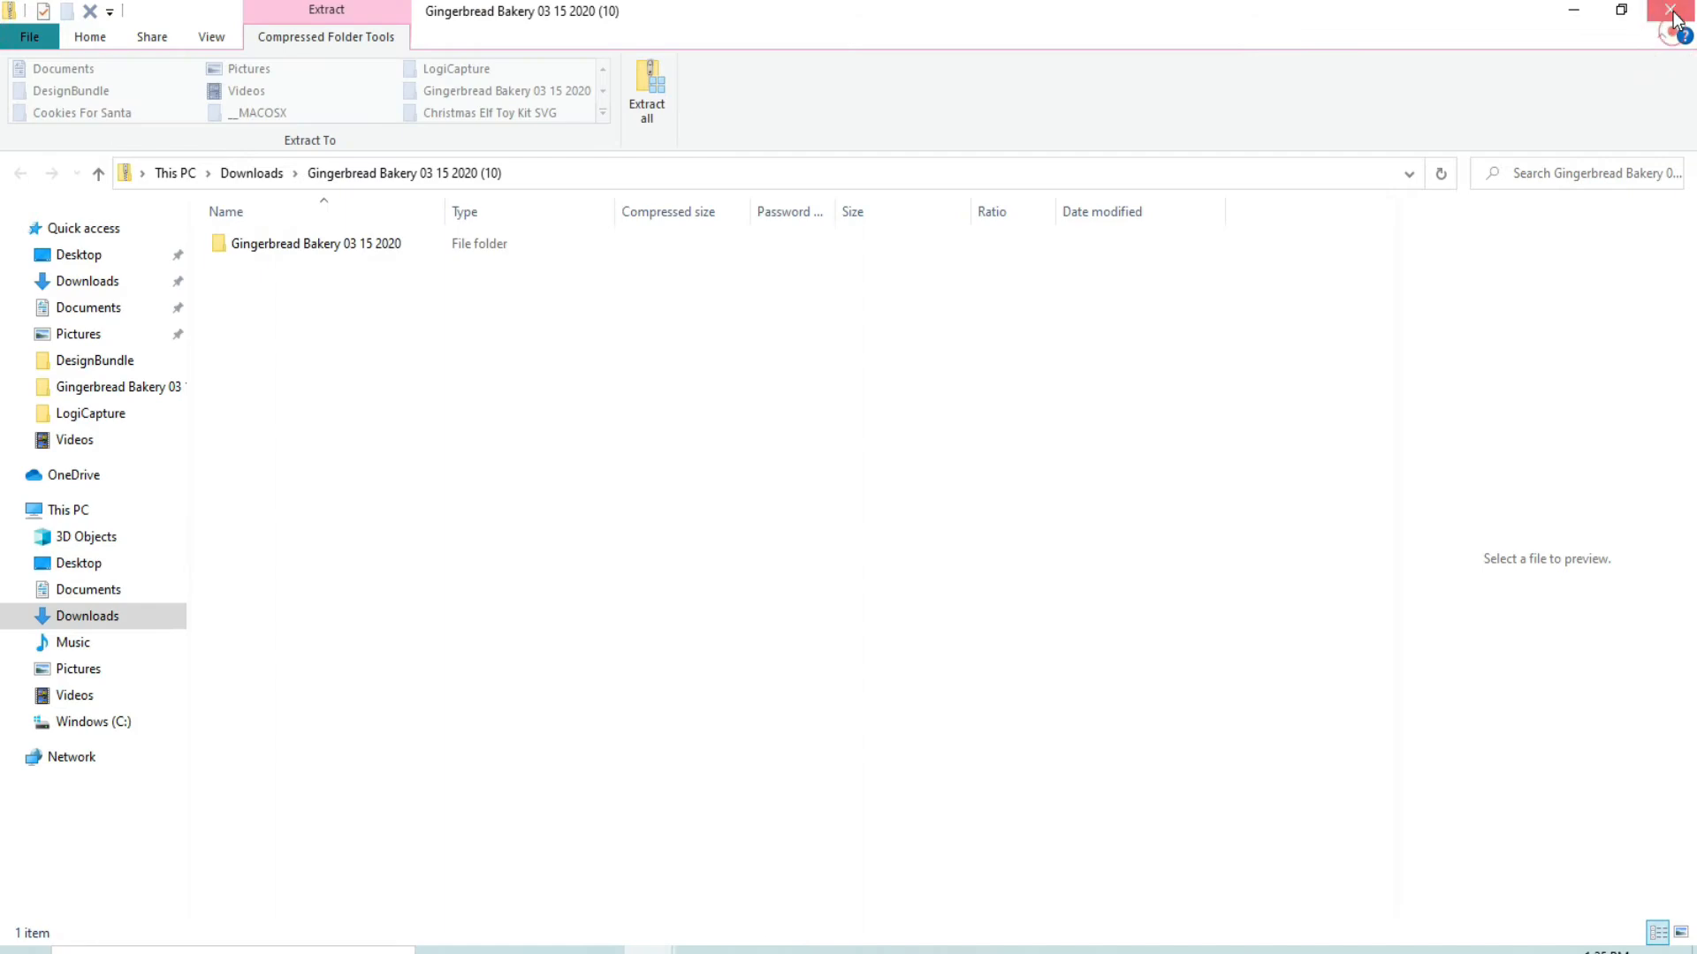
double_click(1407, 257)
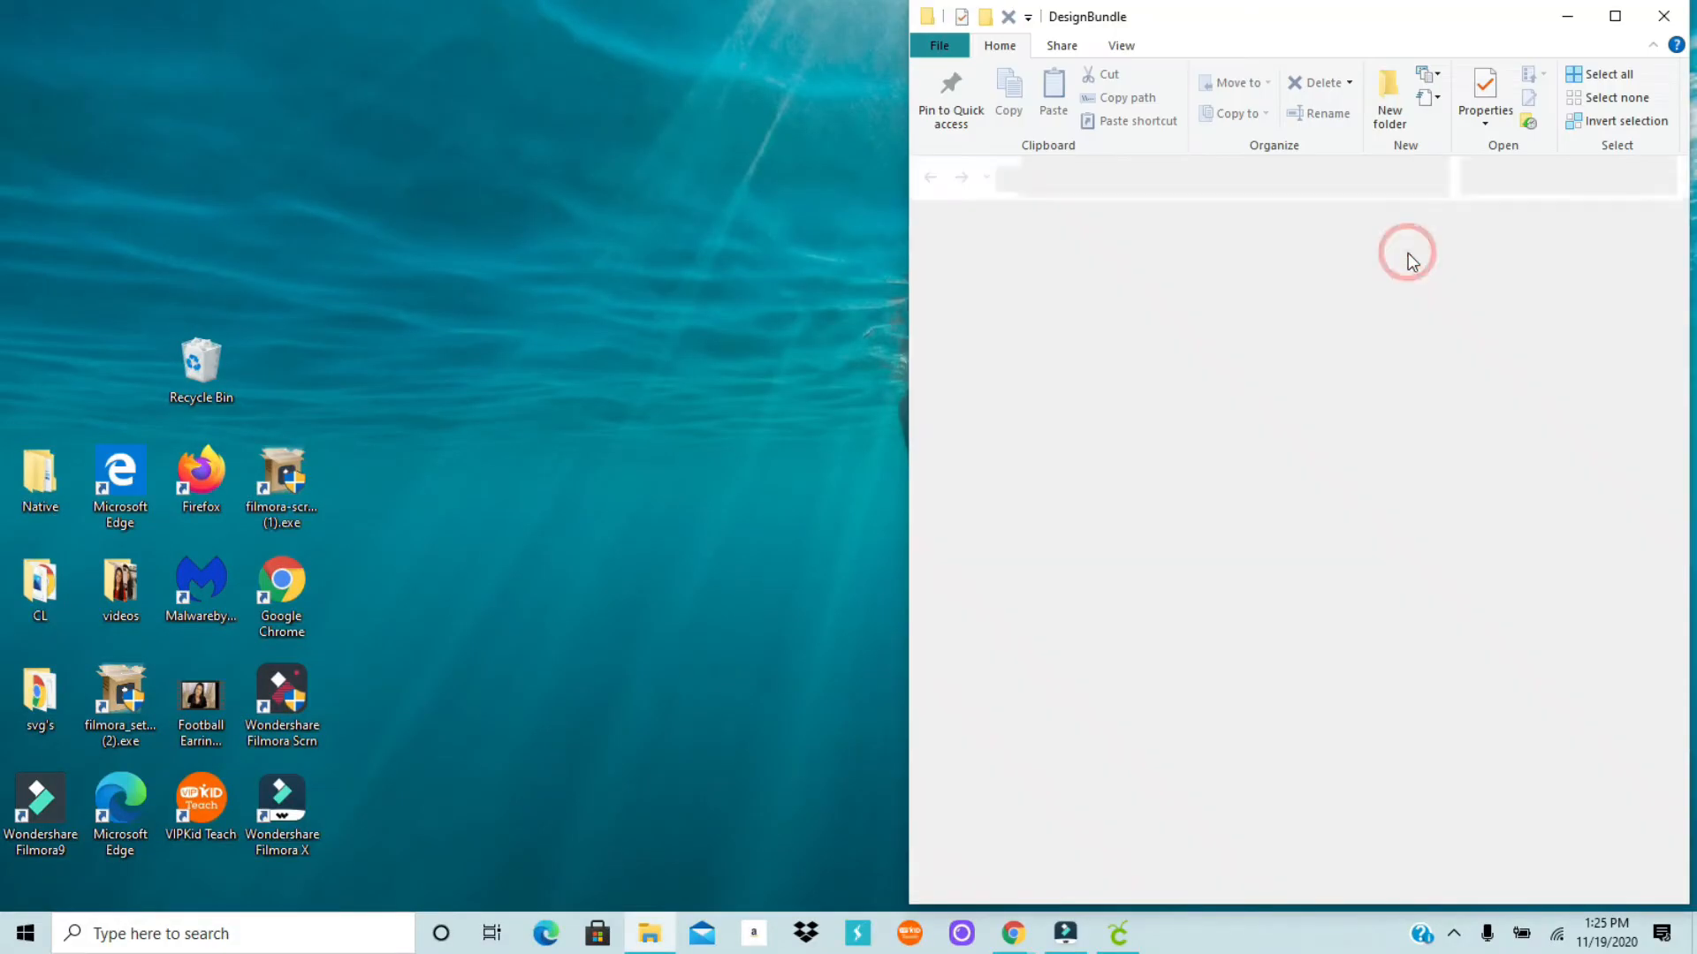
click(1613, 17)
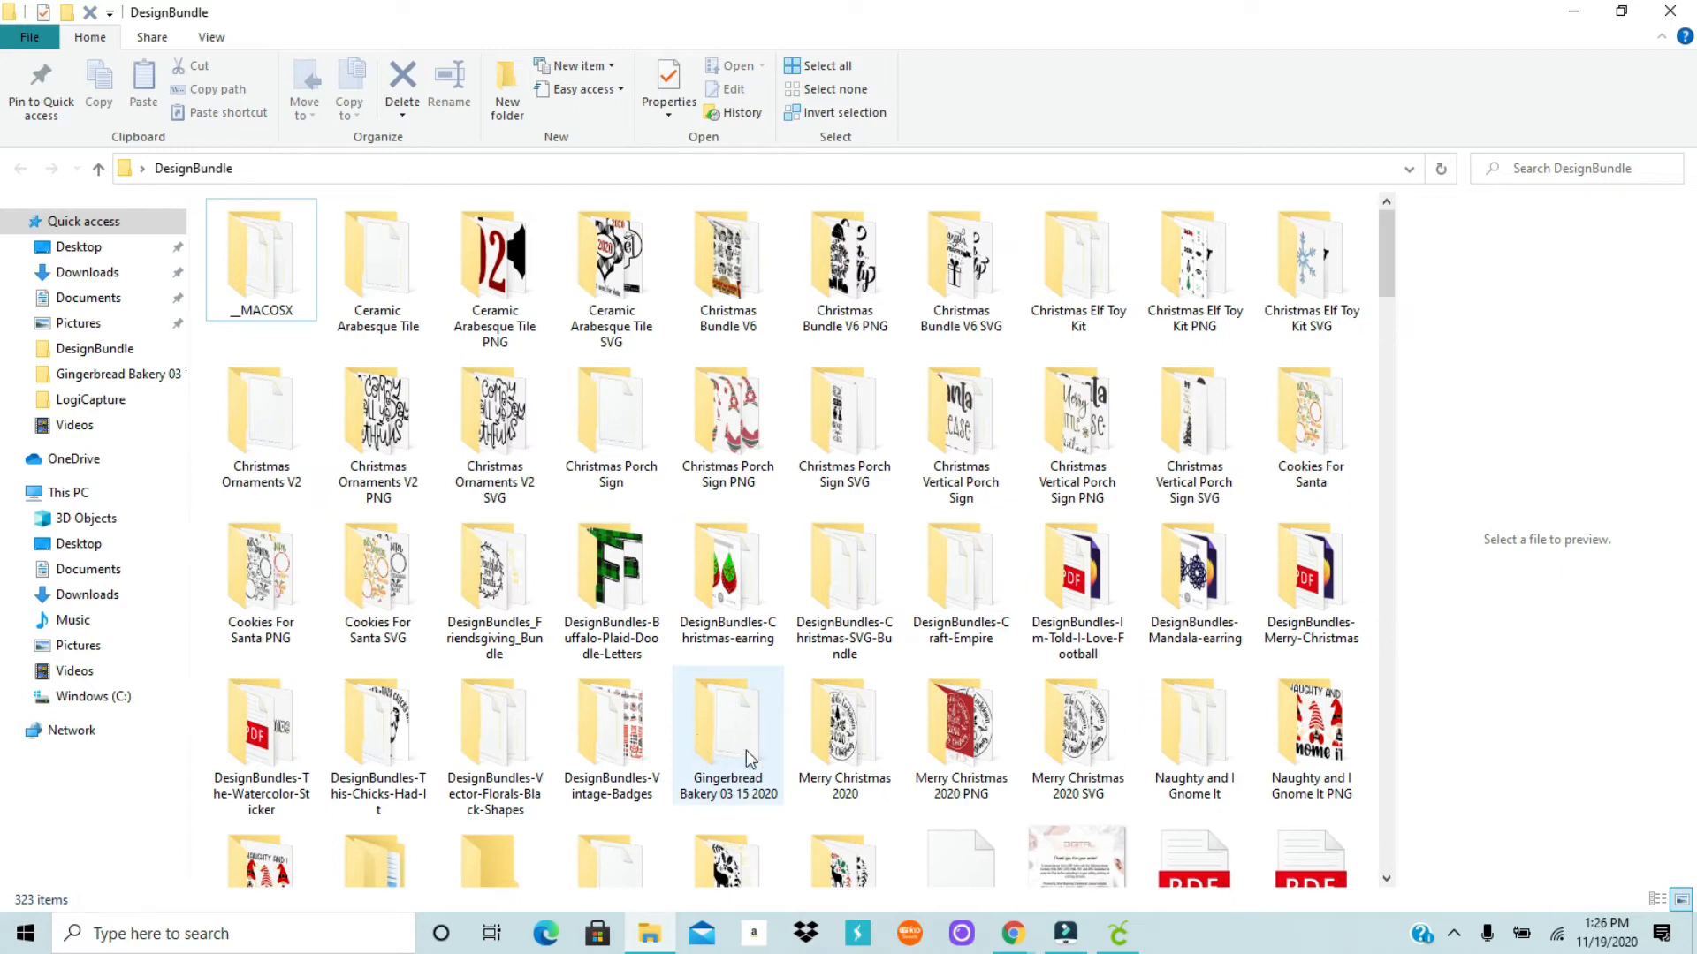
double_click(726, 725)
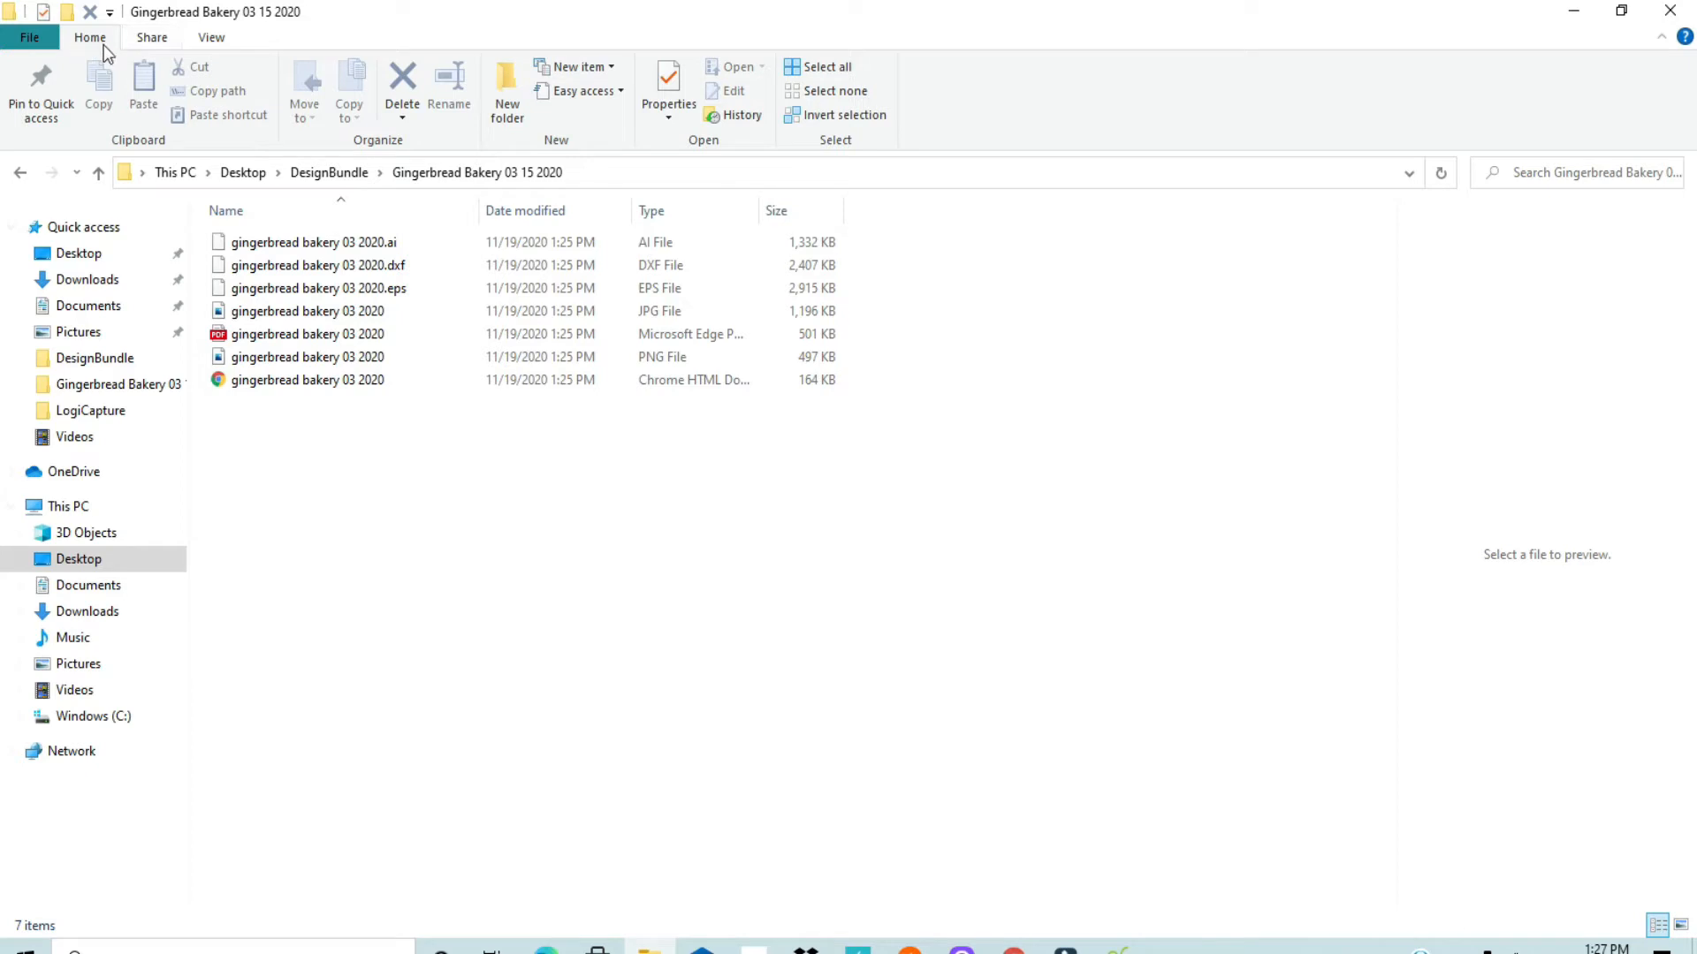
Step: Display the folder's files as large icons and select the Chrome HTML Document version of the gingerbread bakery design
click(212, 38)
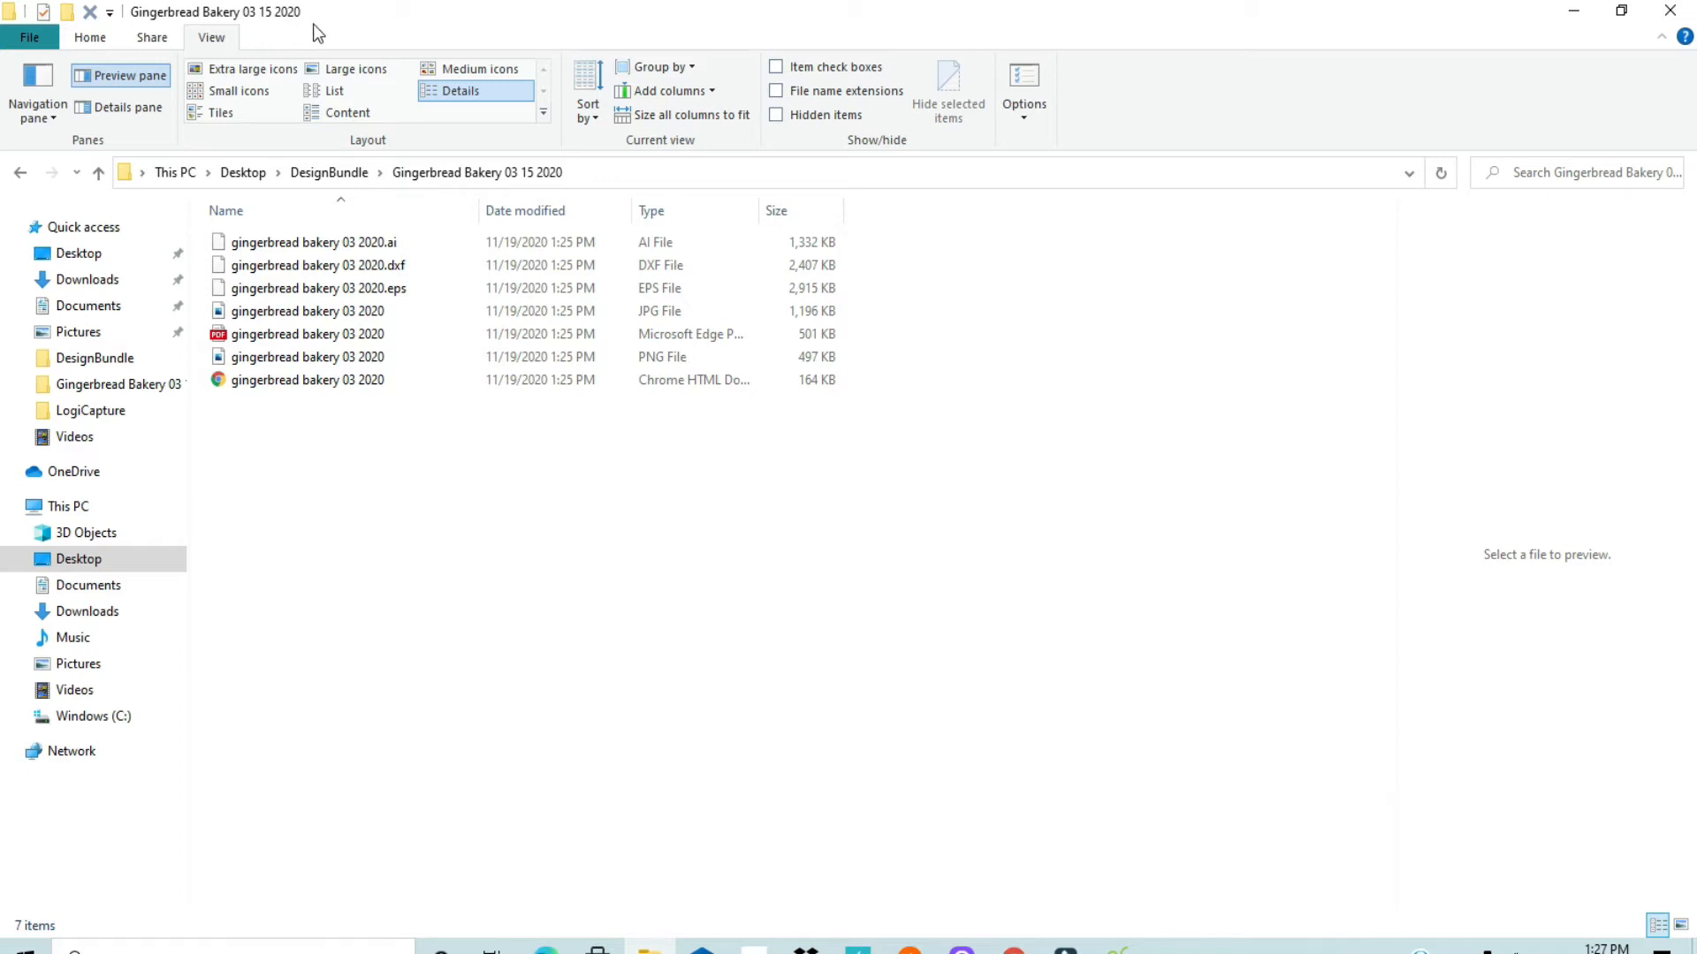
click(341, 79)
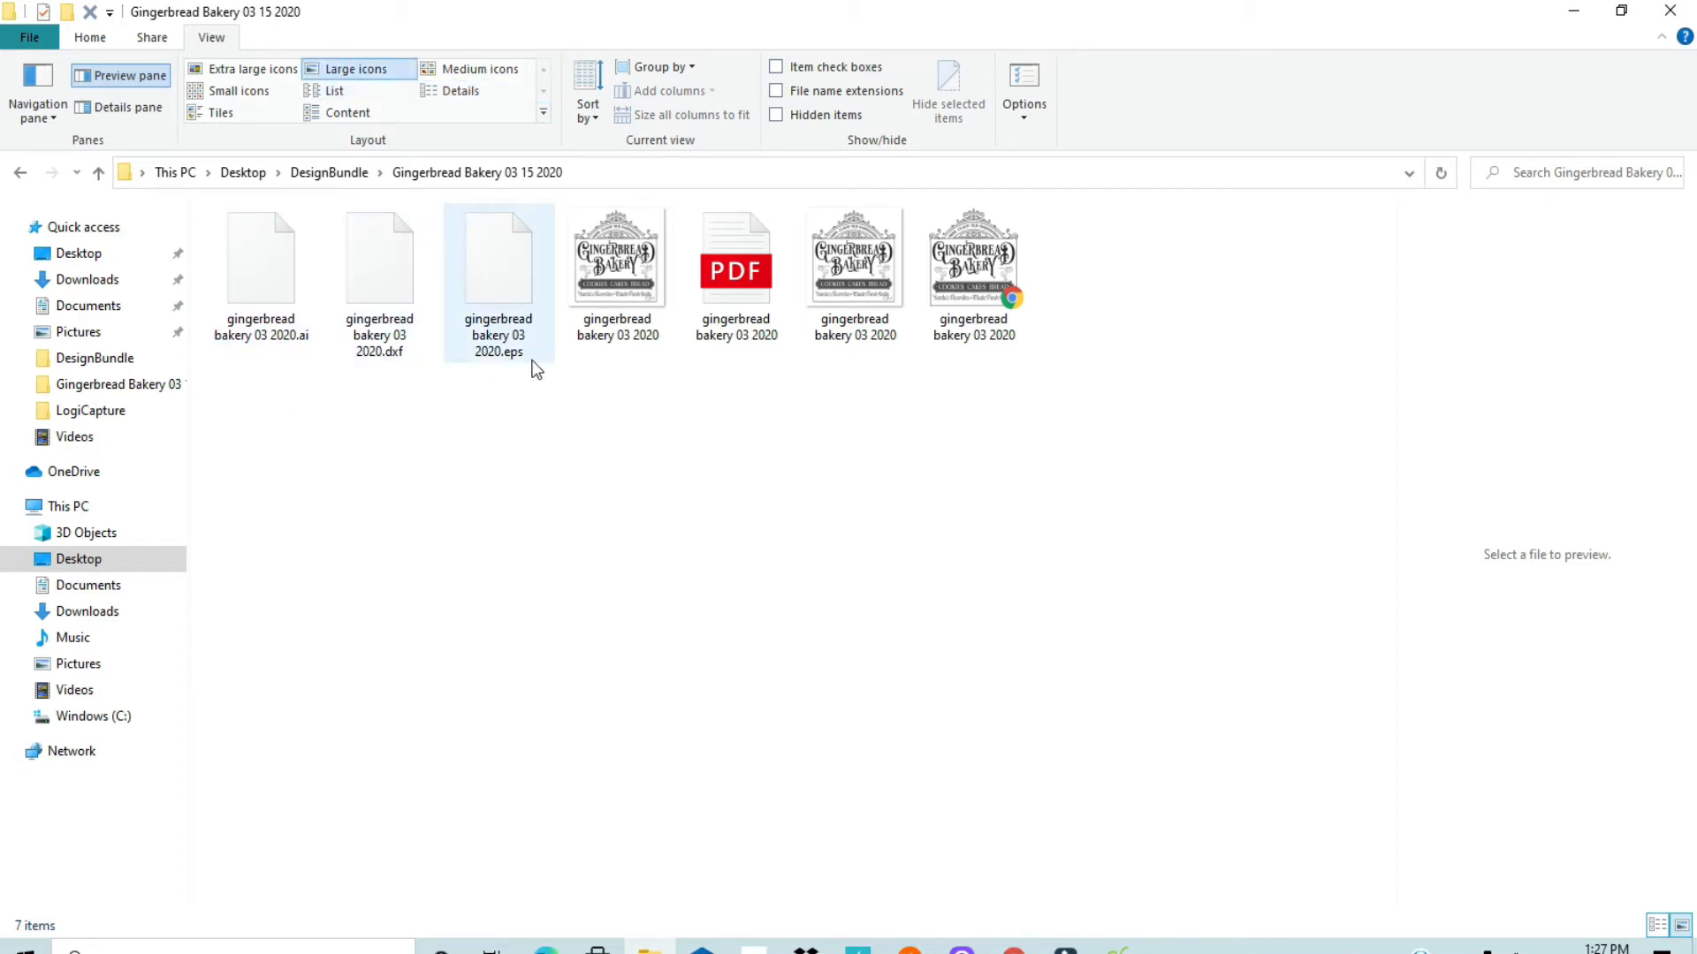
click(986, 283)
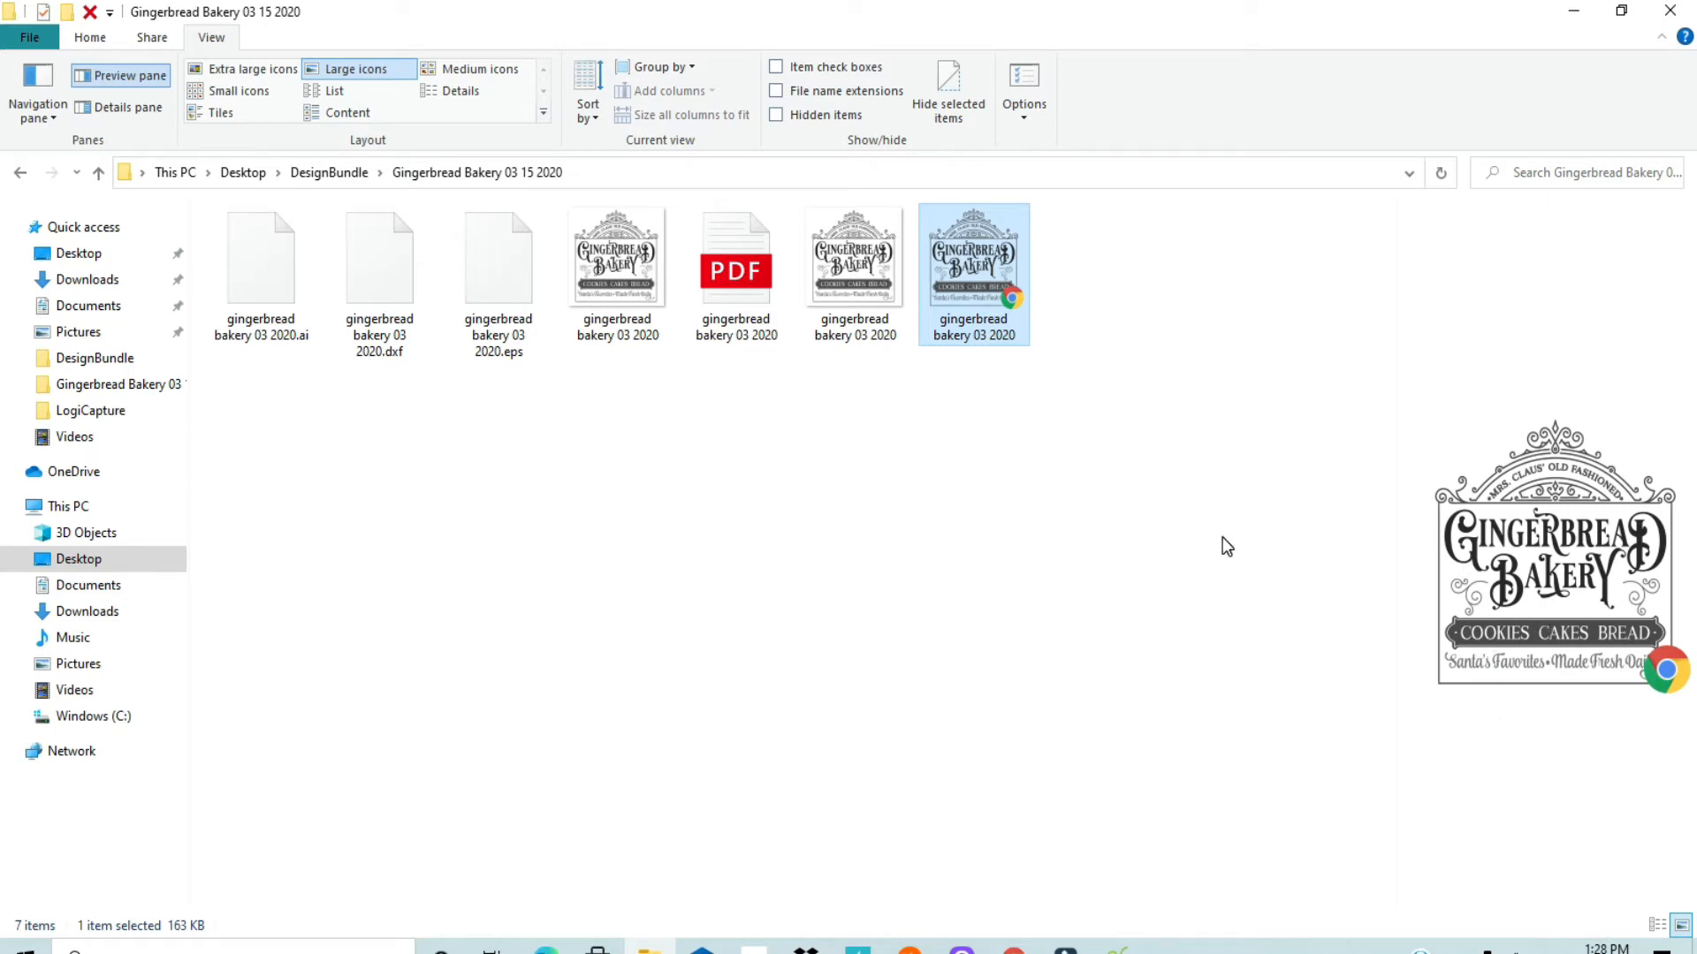
Step: Shrink the folder window, launch Cricut Design Space, and arrange the two windows side by side
click(1622, 12)
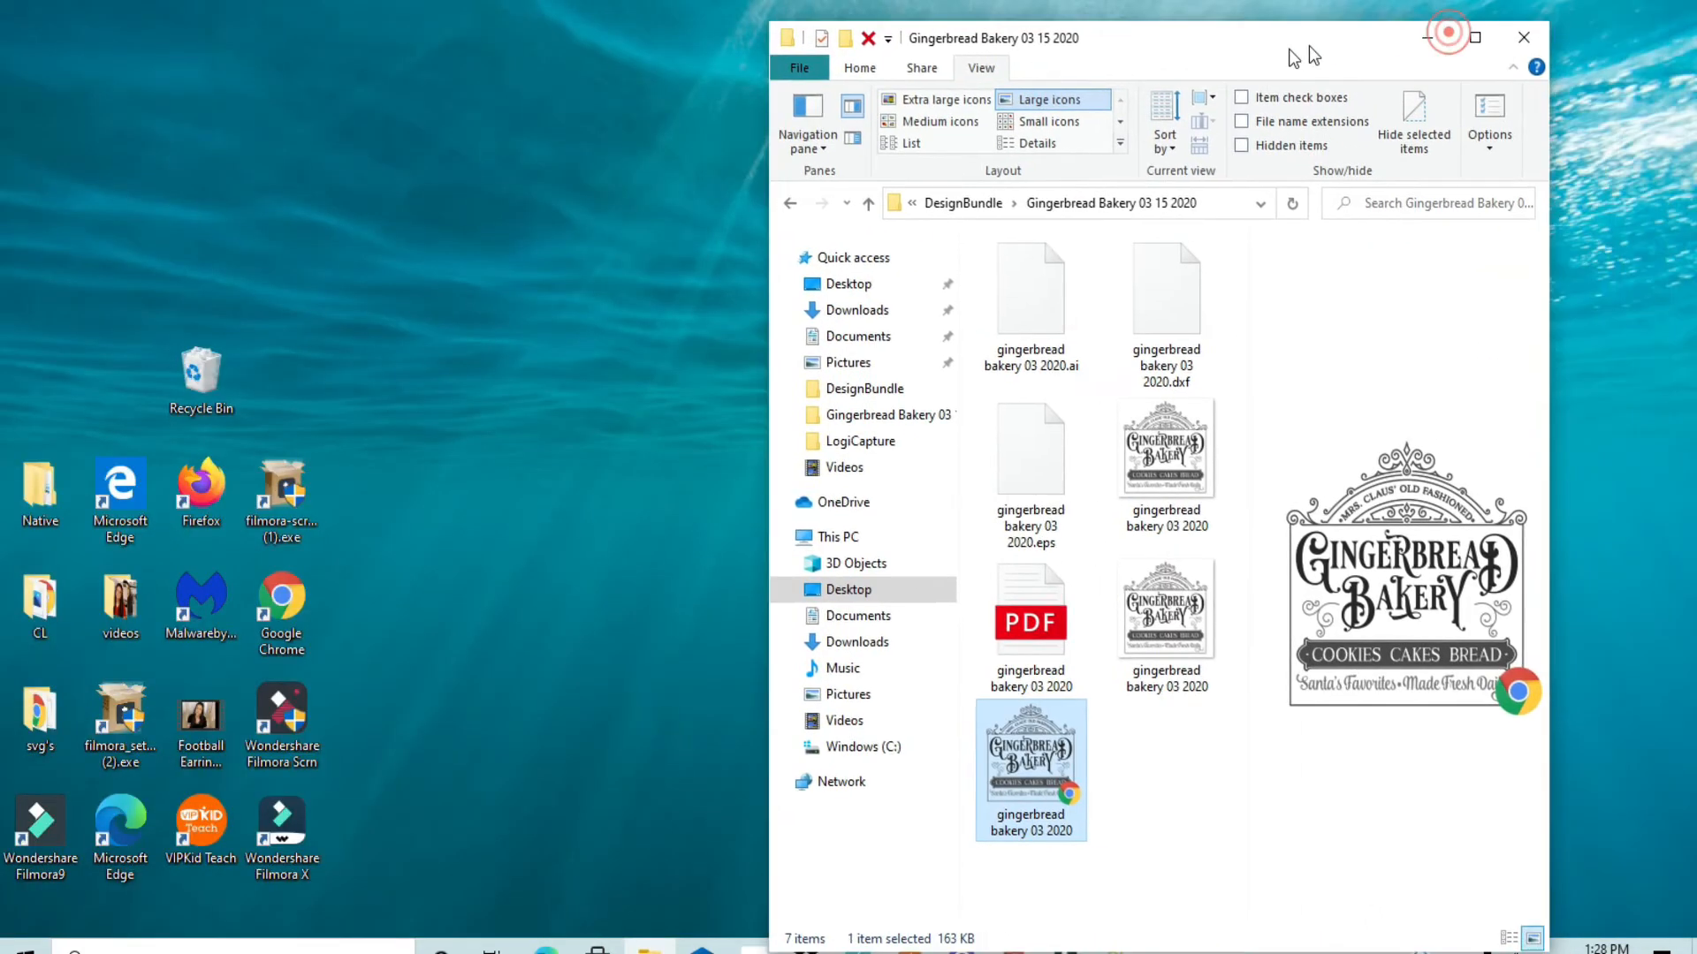
drag(1314, 55, 544, 32)
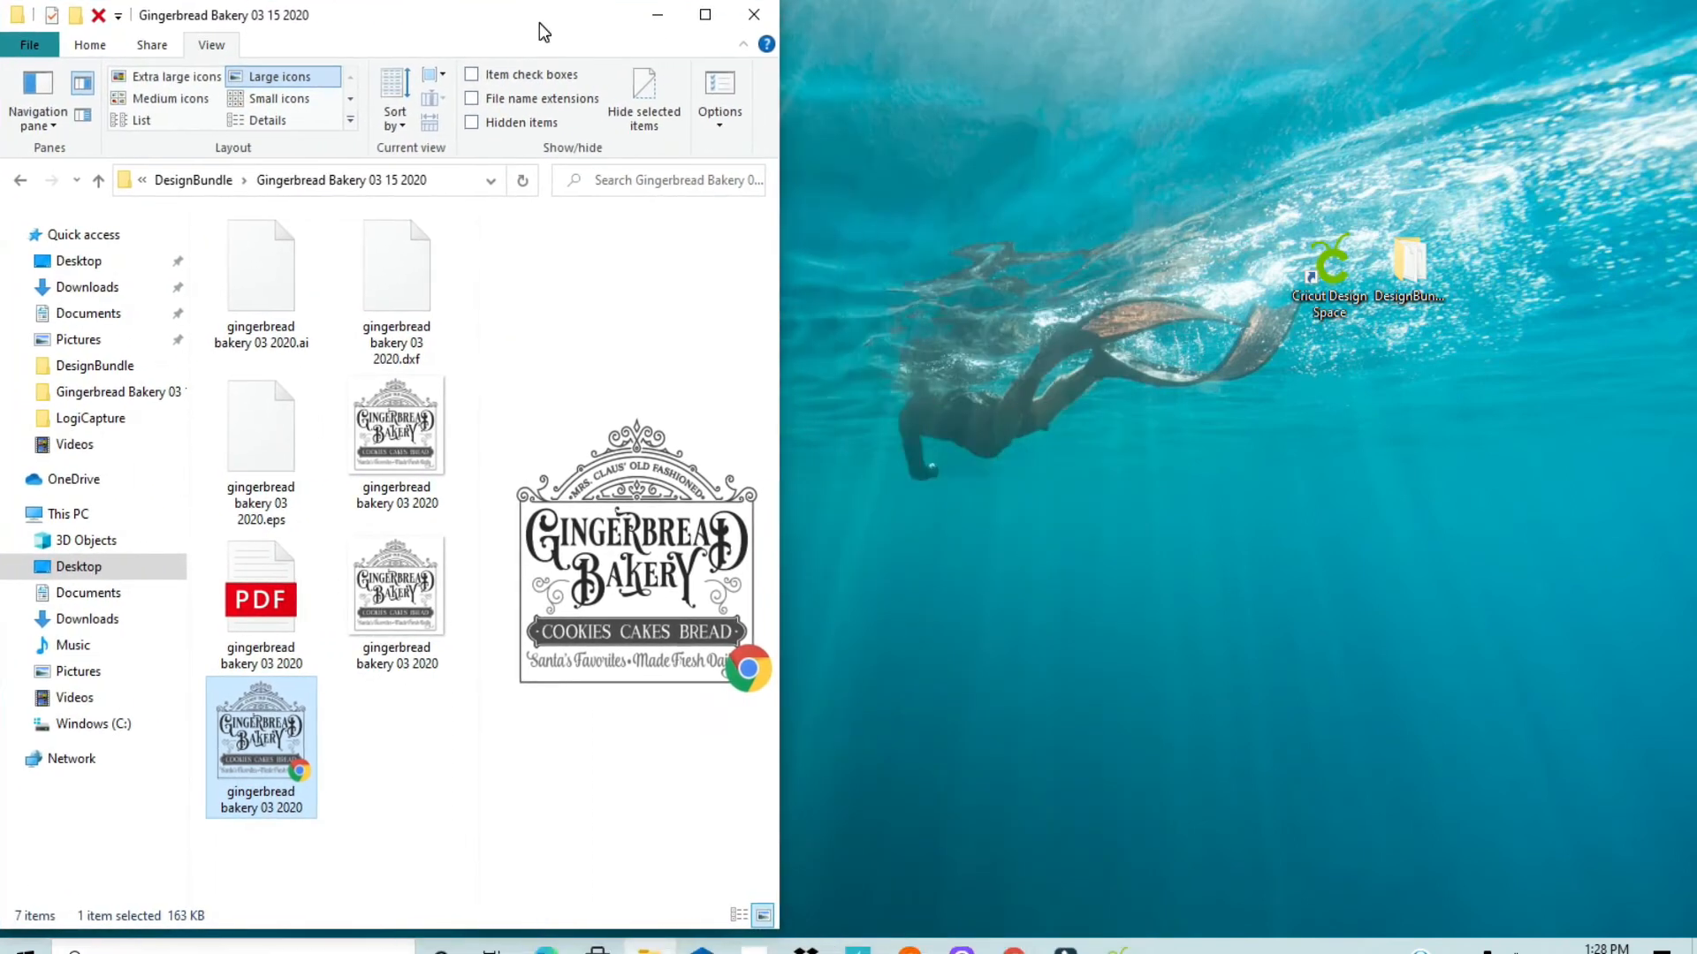
double_click(1335, 277)
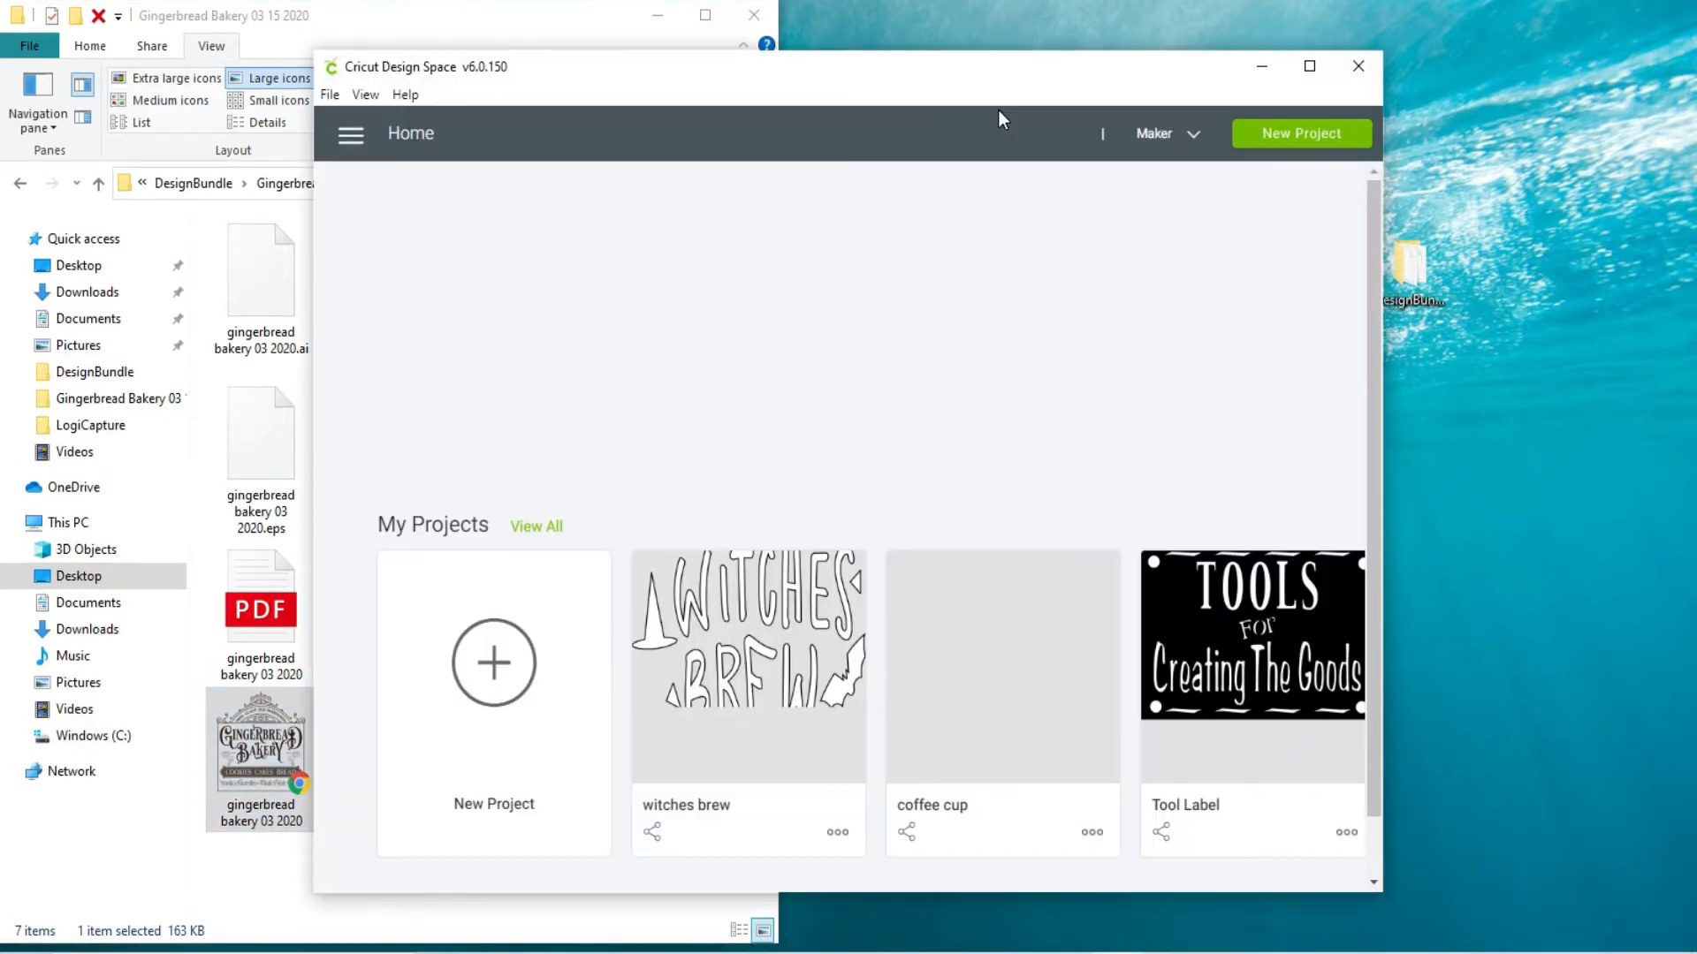
drag(997, 76, 1355, 28)
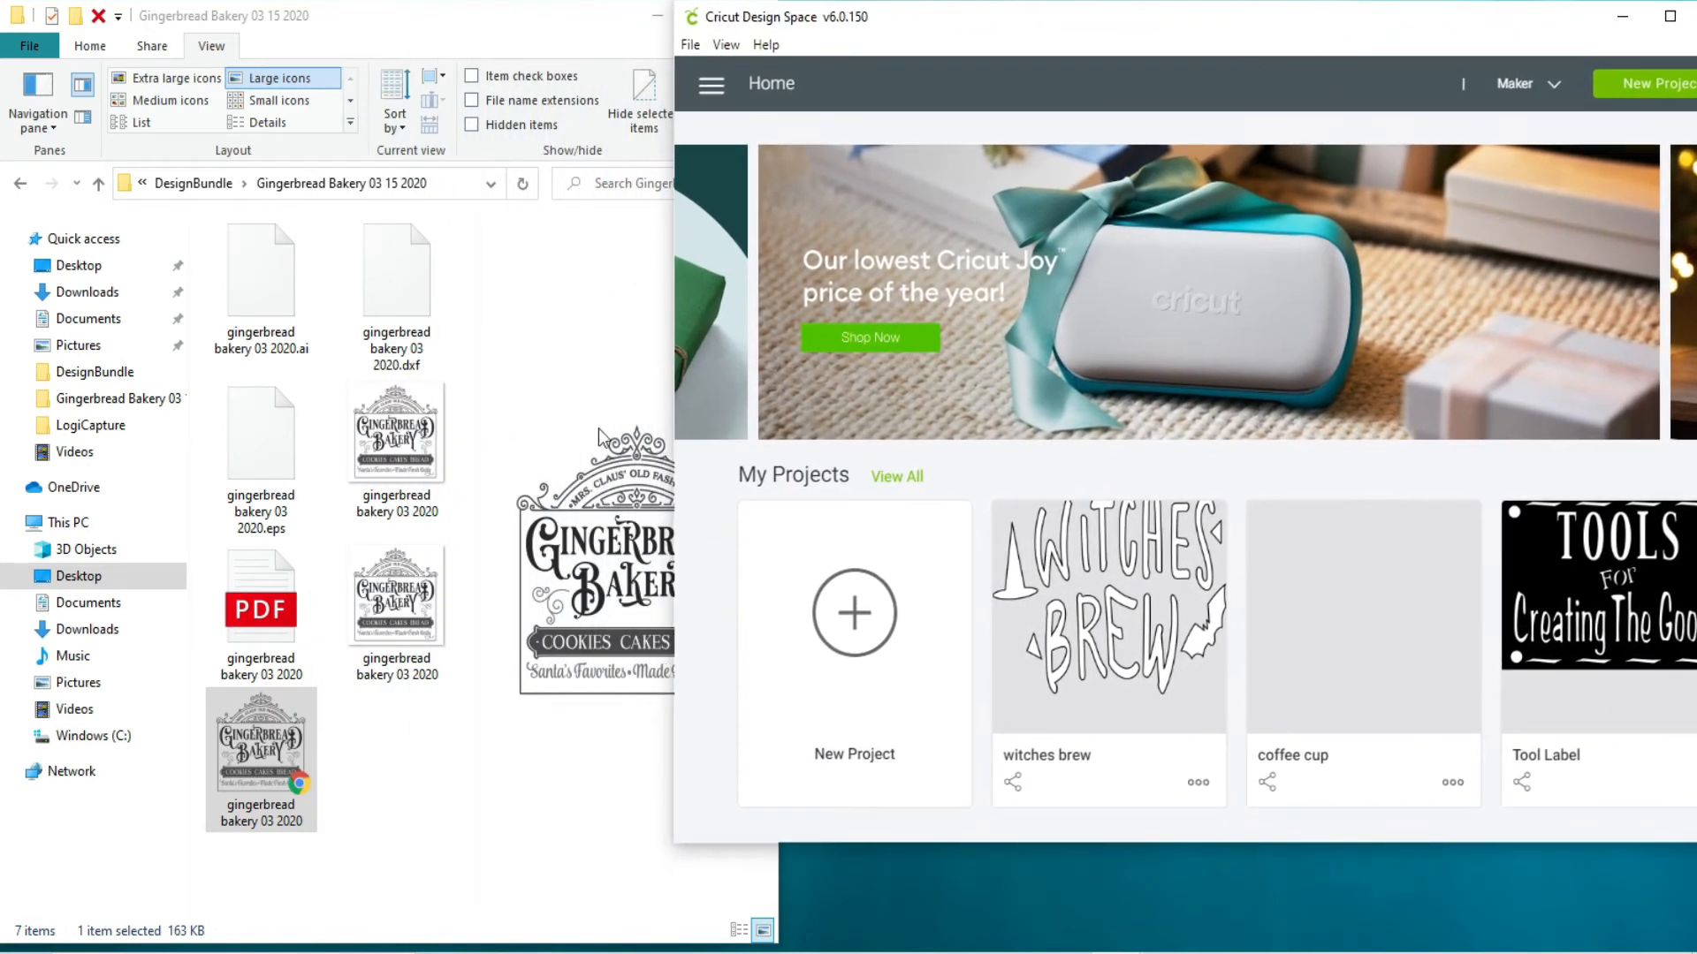
Step: Start a new project and upload the selected gingerbread bakery 03 2020 file from the folder as an image
click(861, 620)
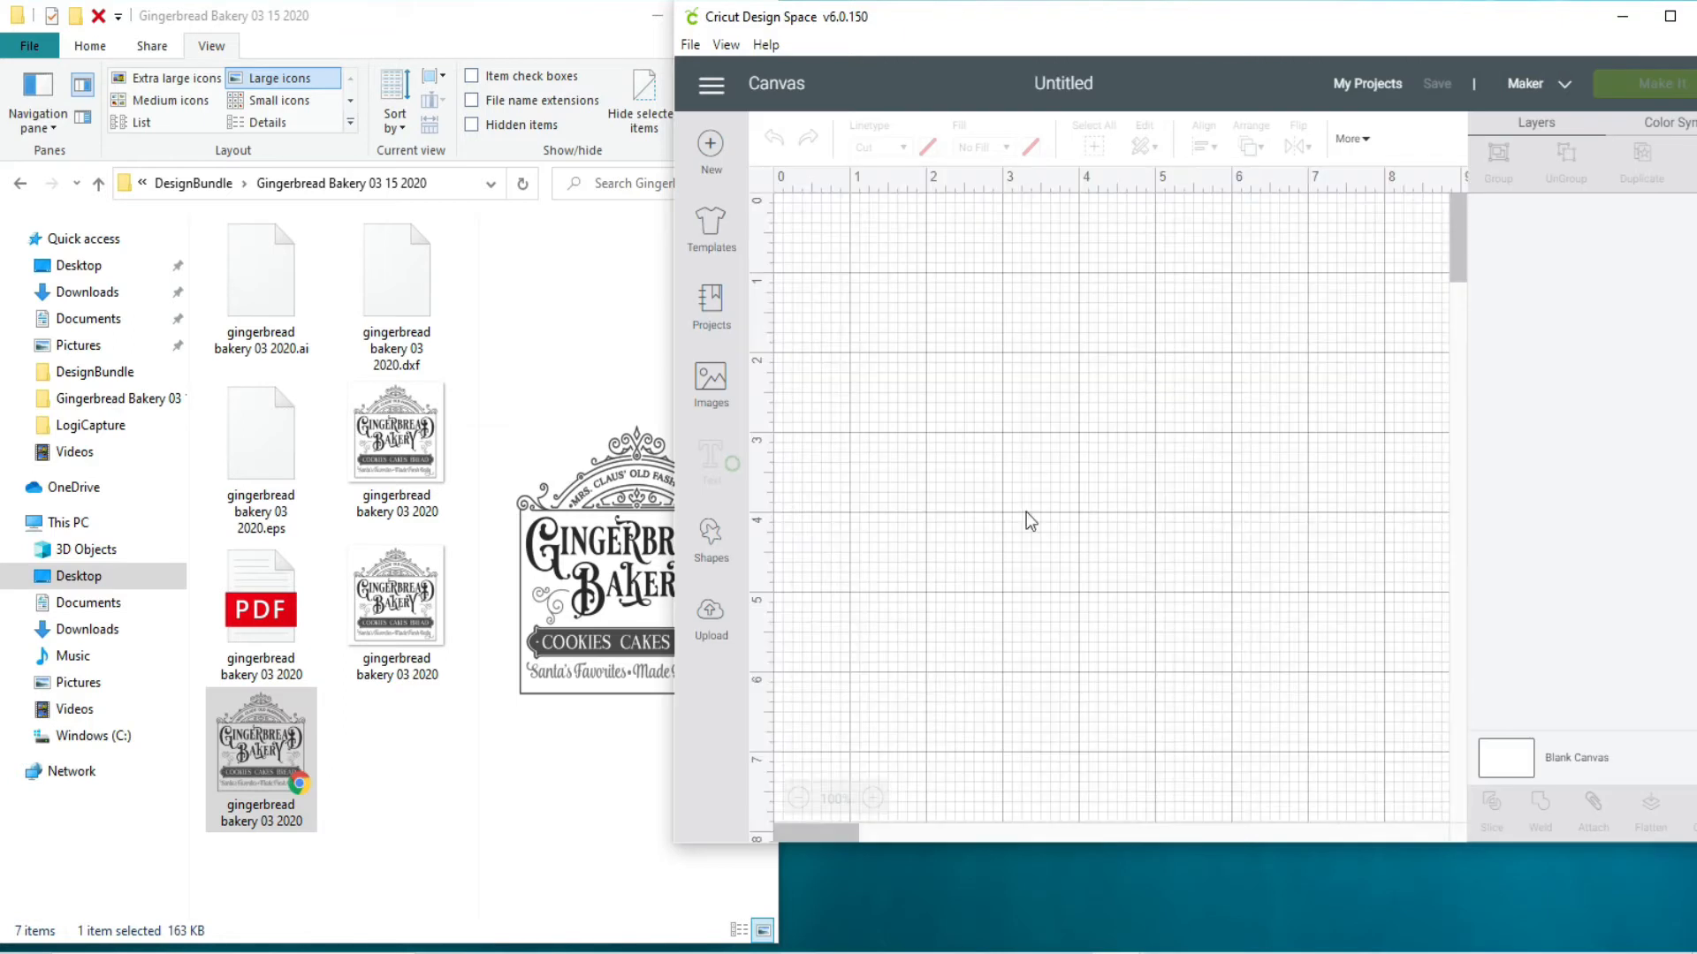
click(716, 641)
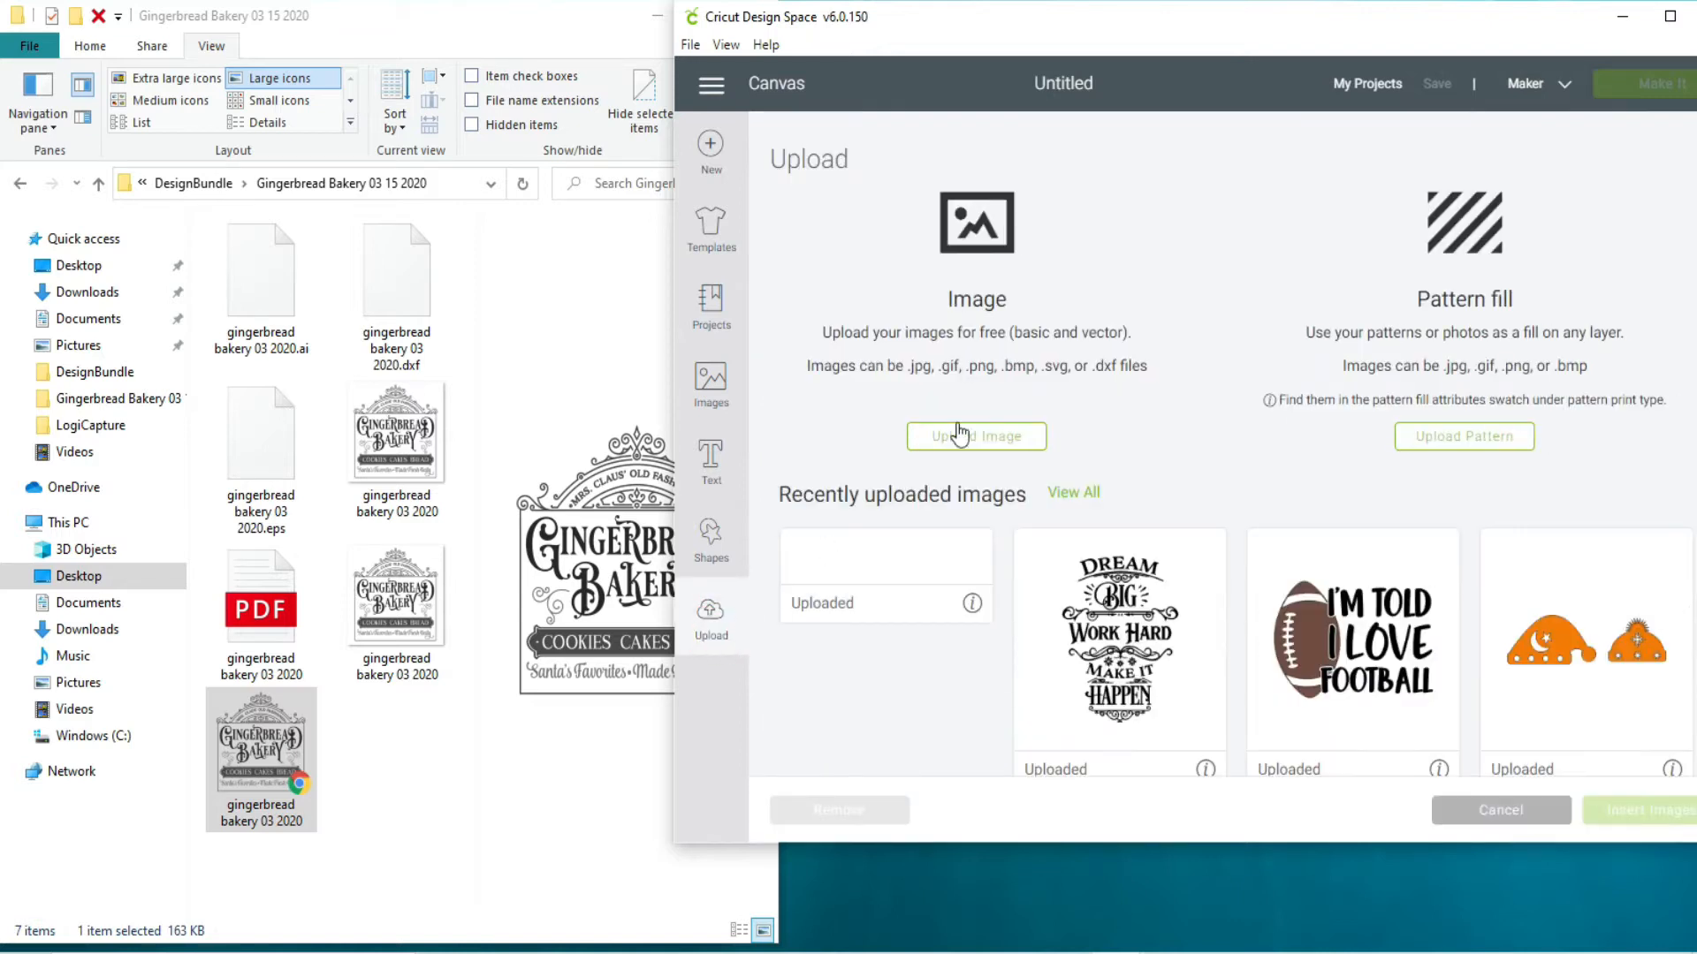
click(979, 440)
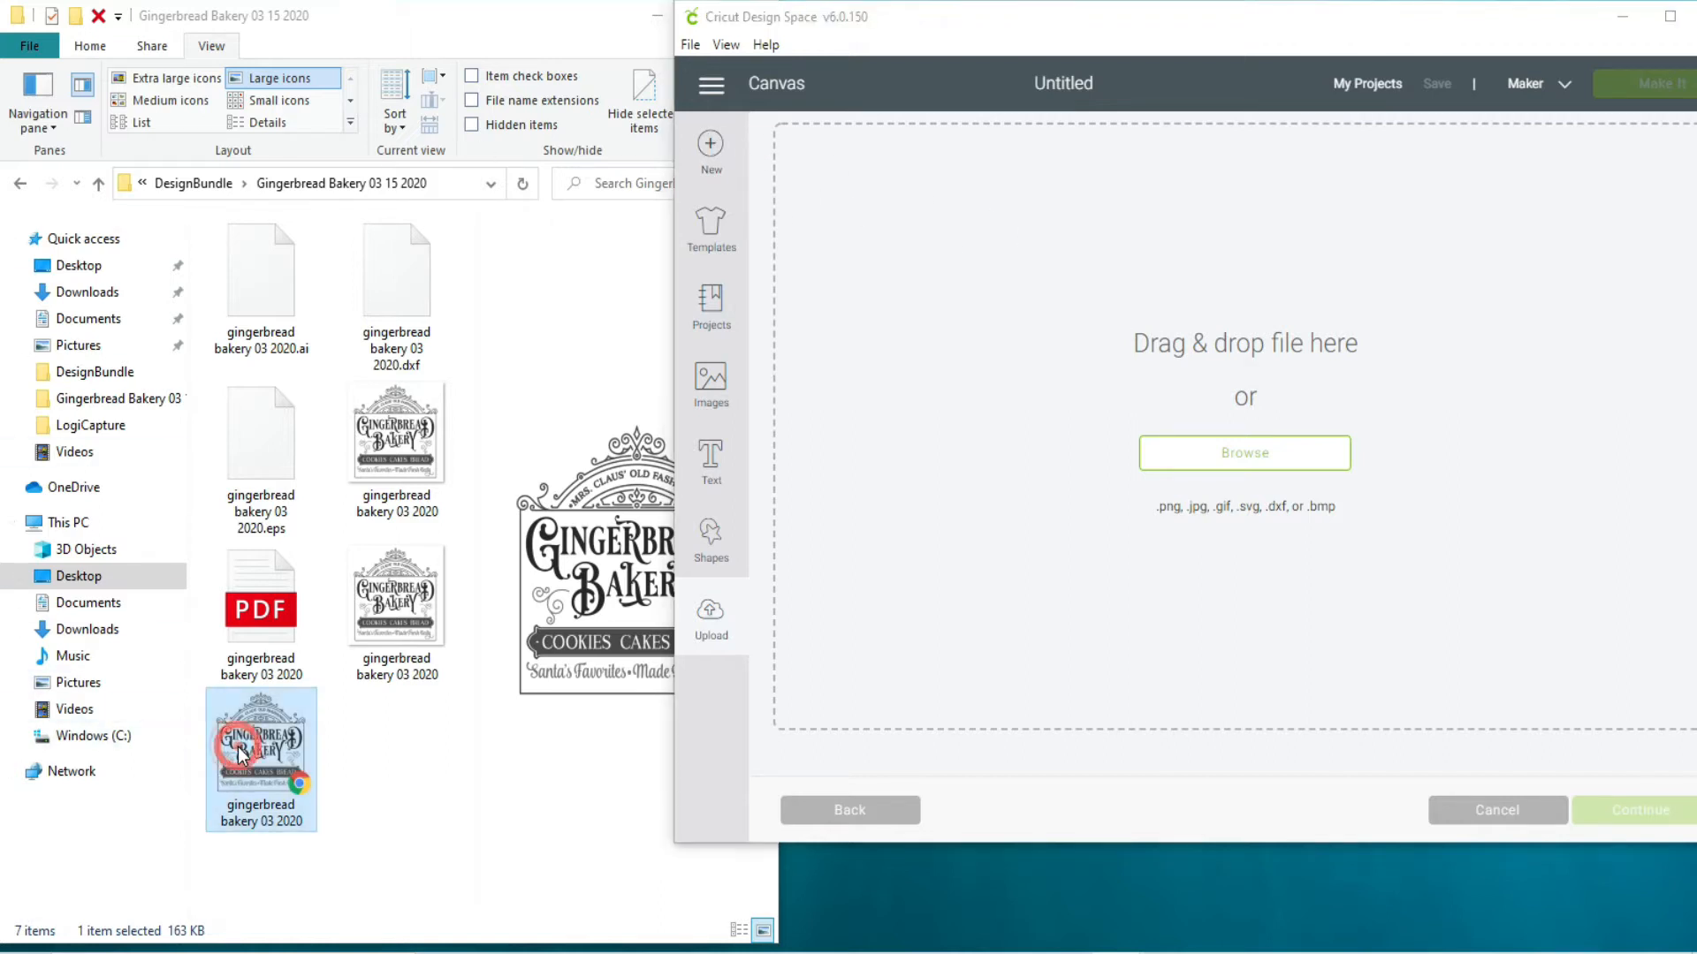
drag(237, 745, 1247, 342)
Step: Close the Gingerbread Bakery folder window and maximize the Cricut Design Space window
drag(1115, 31, 901, 140)
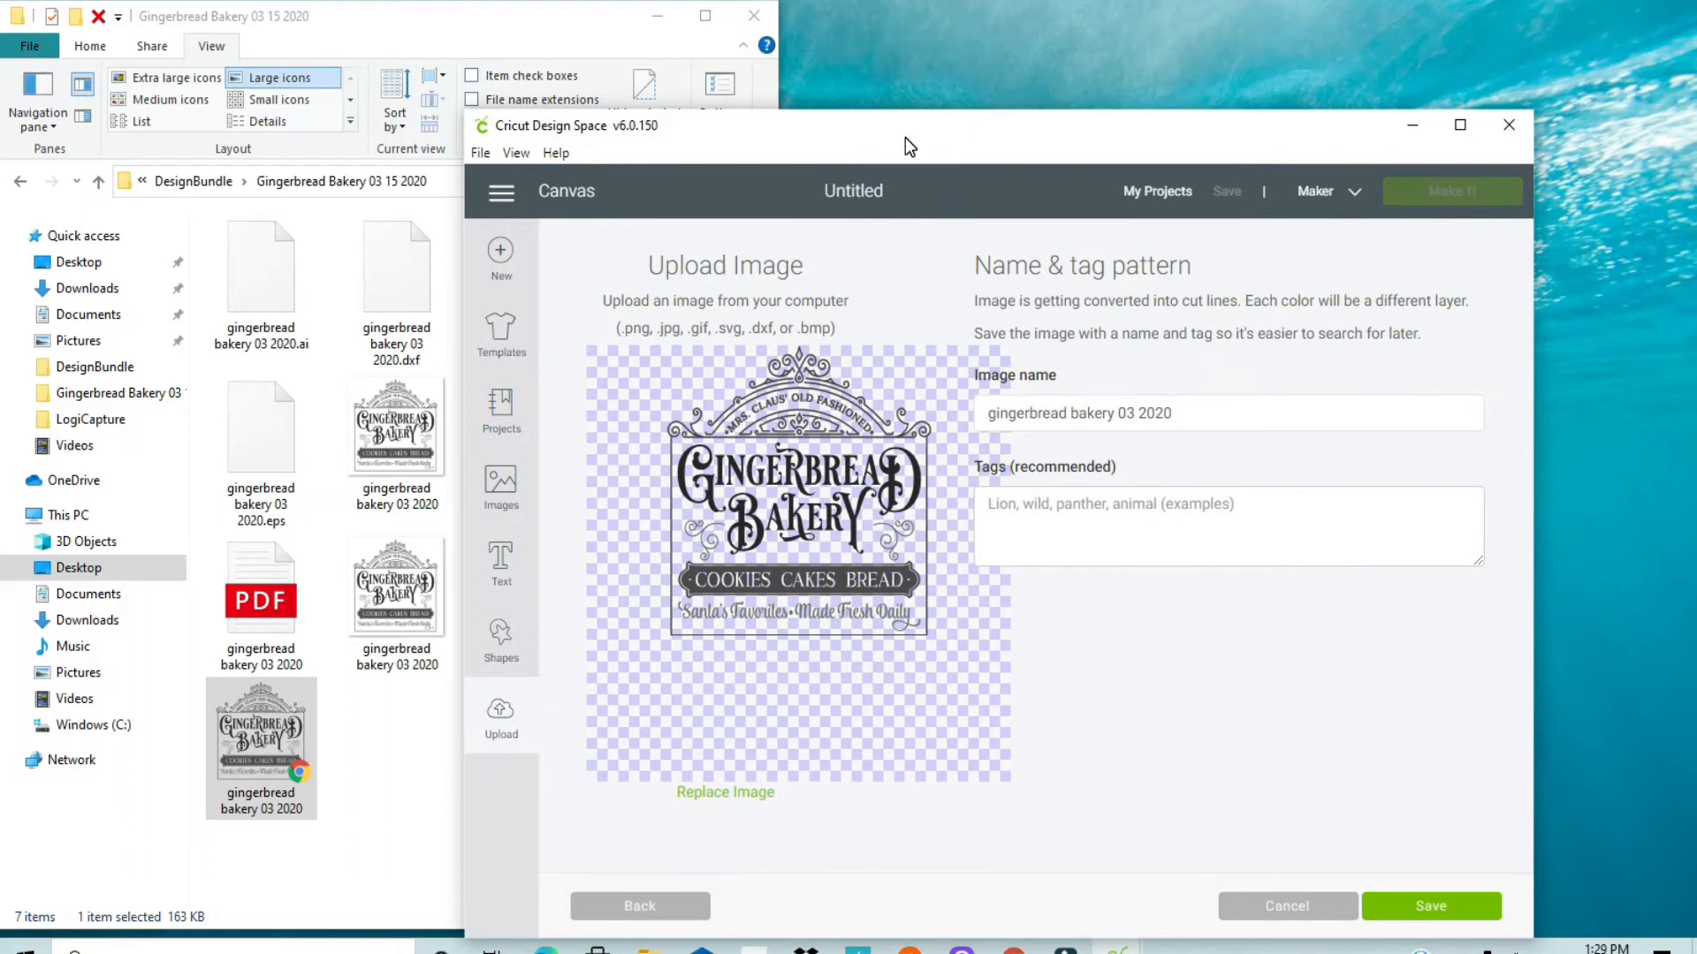
click(754, 17)
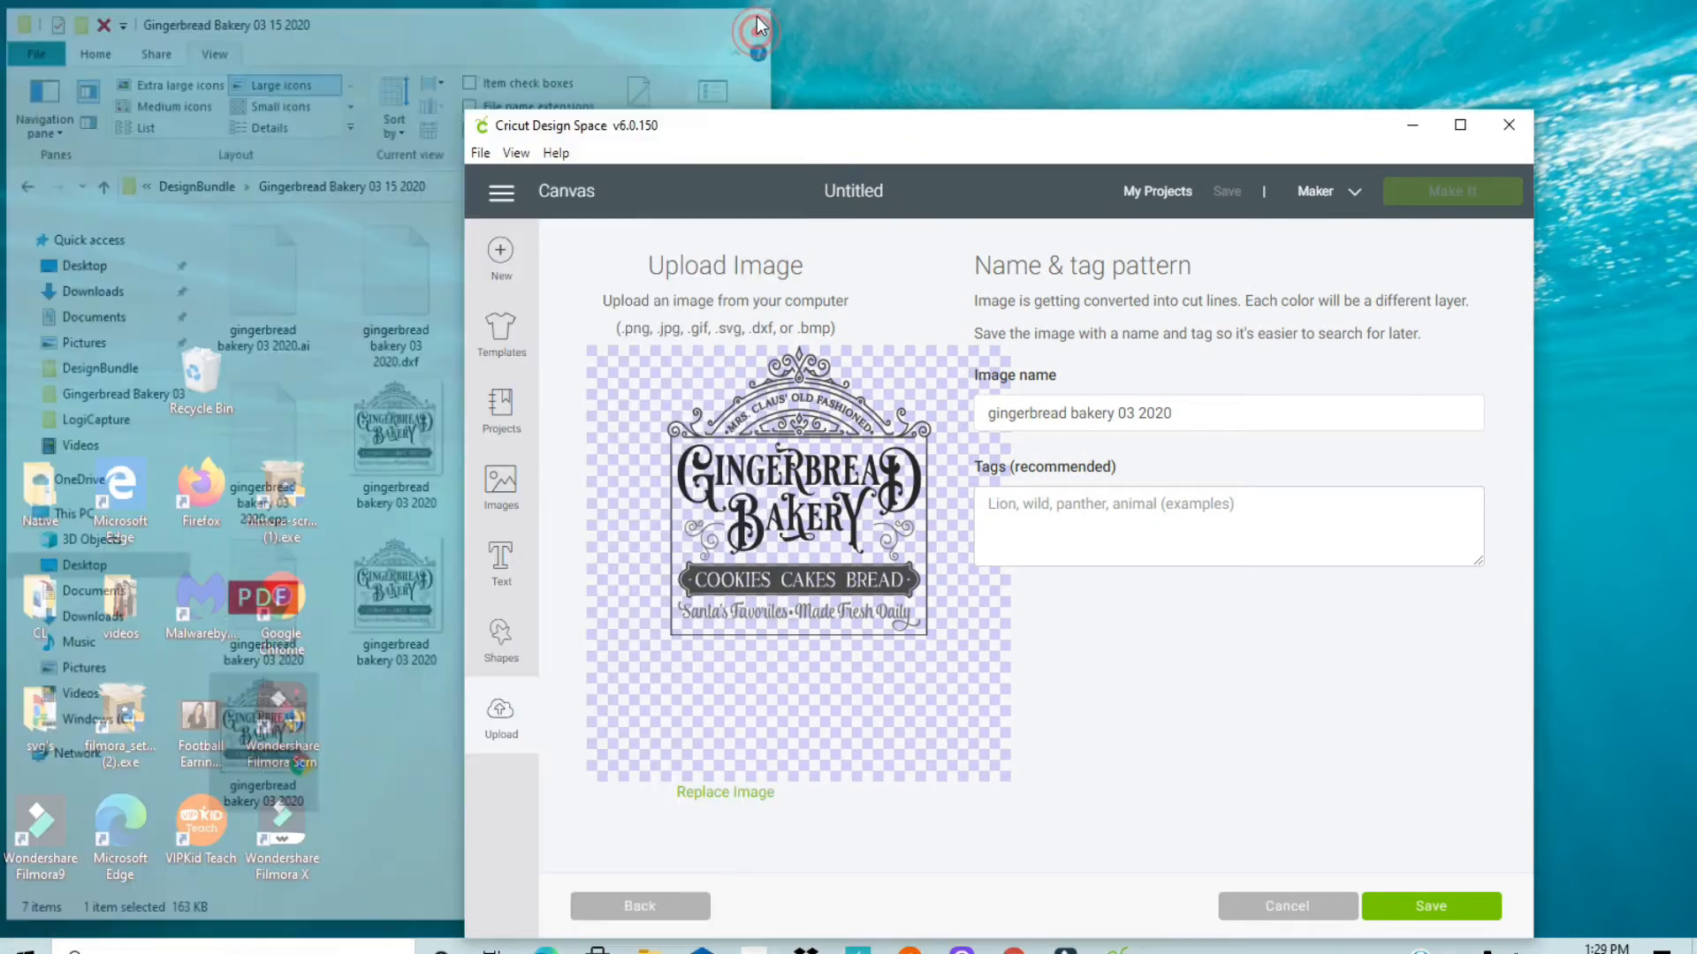
click(1458, 128)
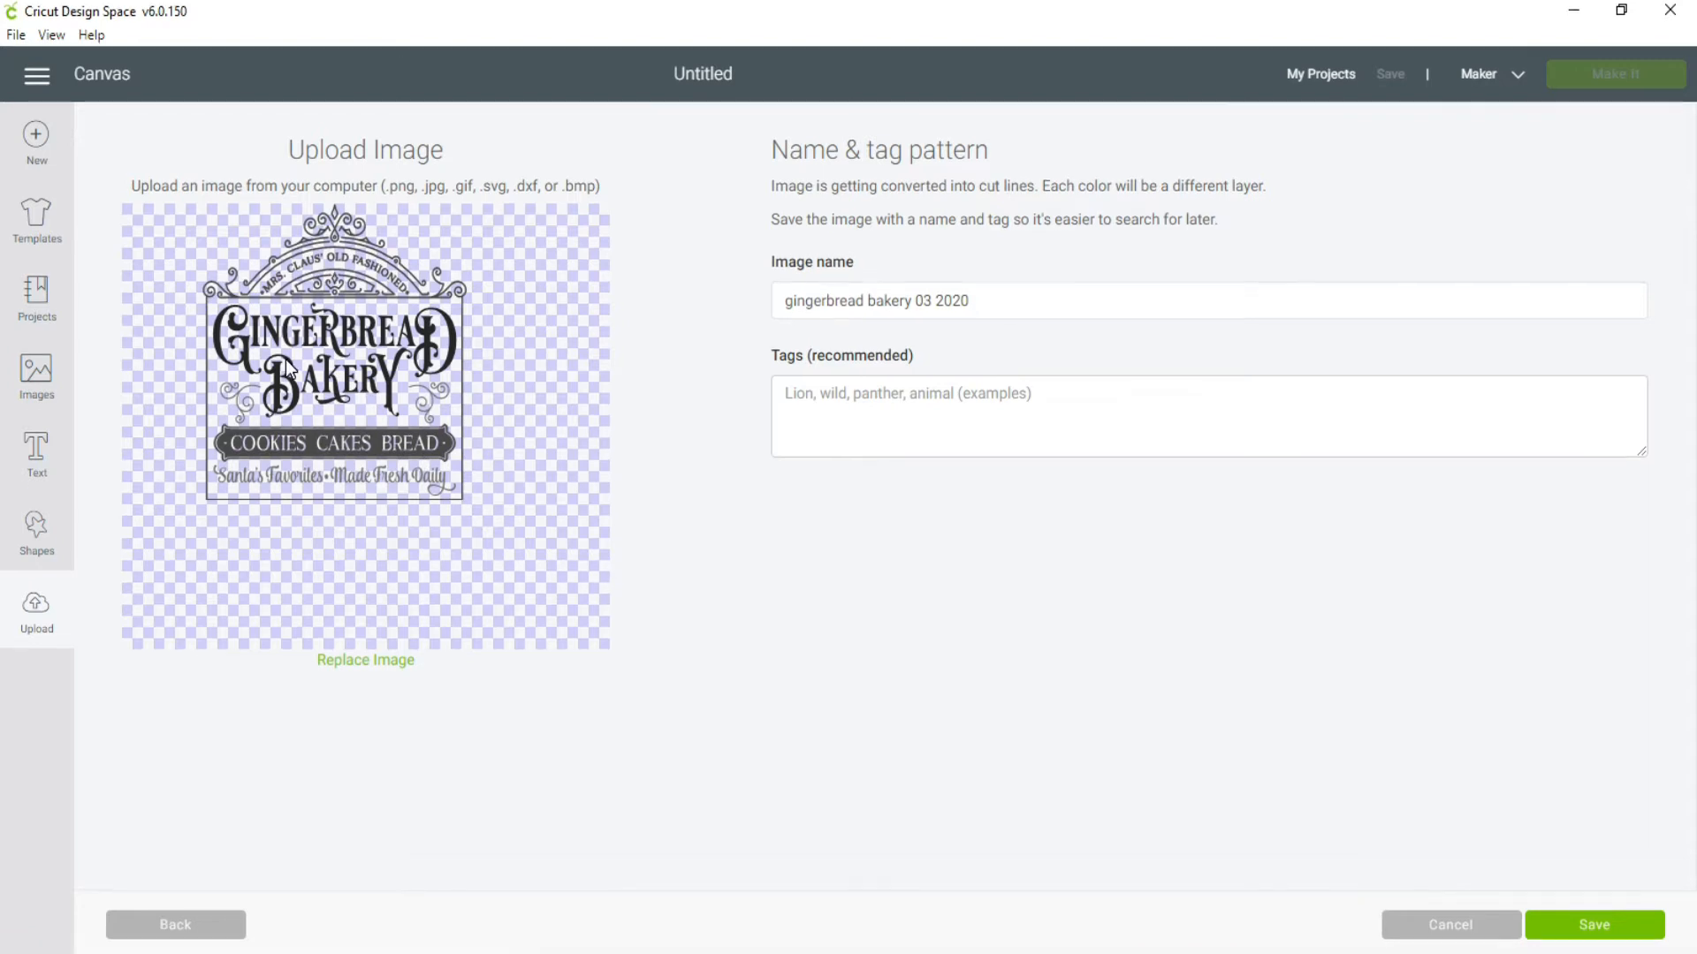
Step: Tag the gingerbread bakery 03 2020 image with "Design Bundles CL" and save it to the uploaded images
click(806, 402)
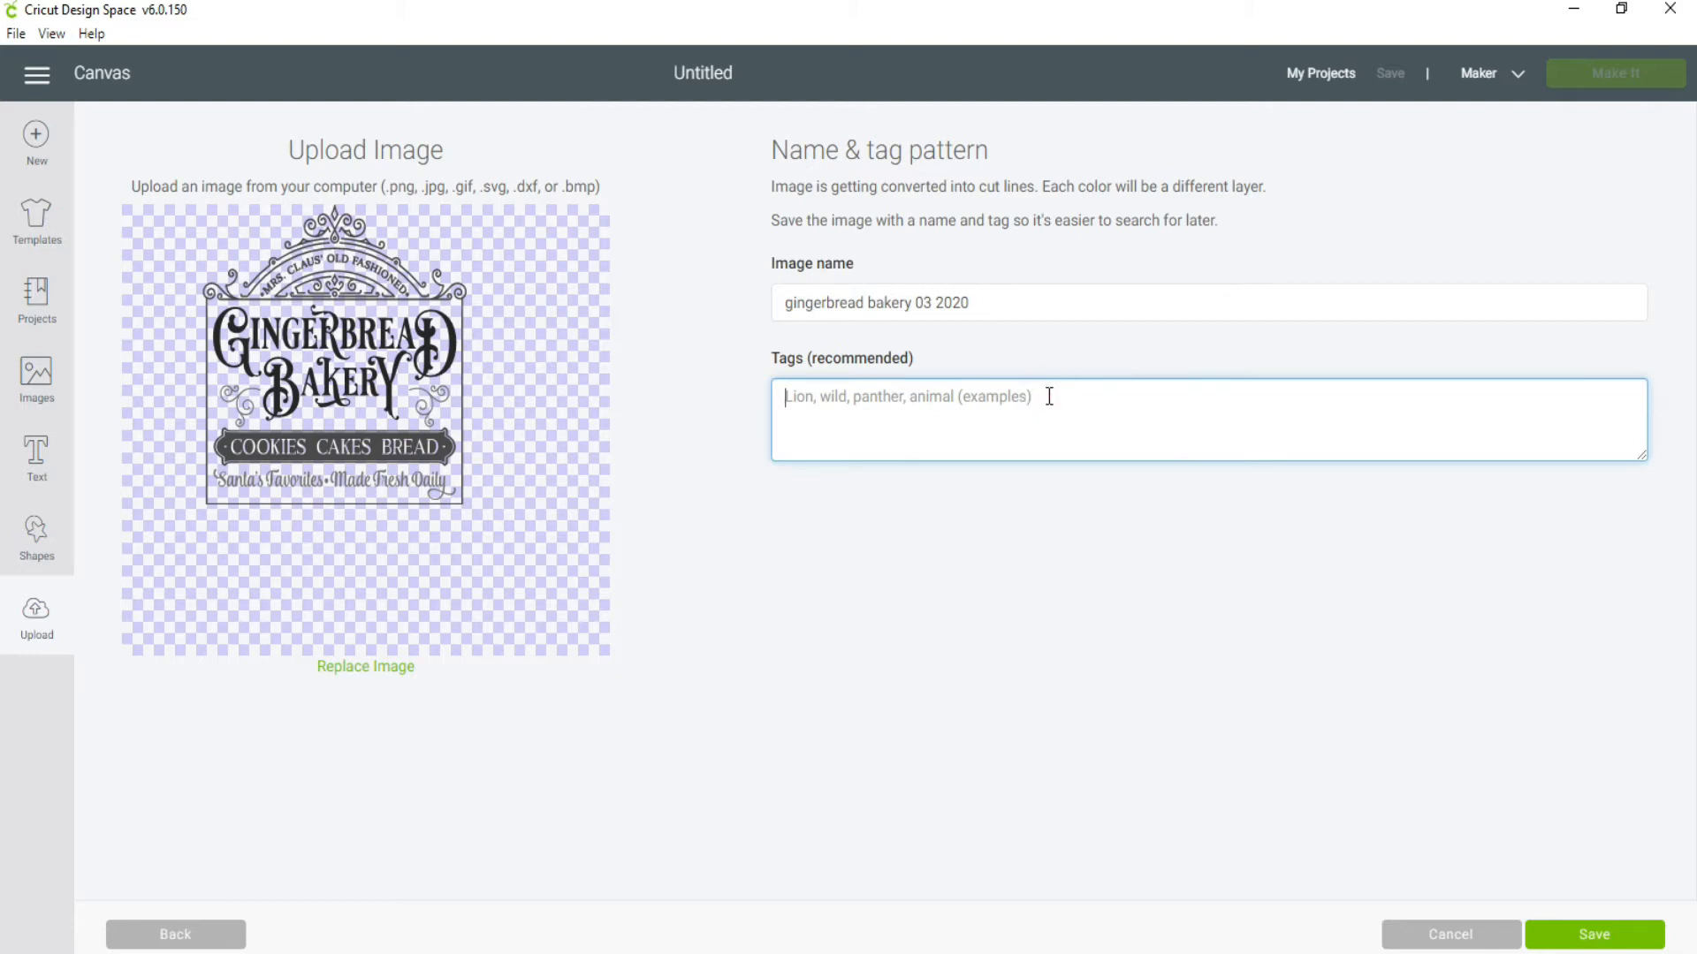
text(Design)
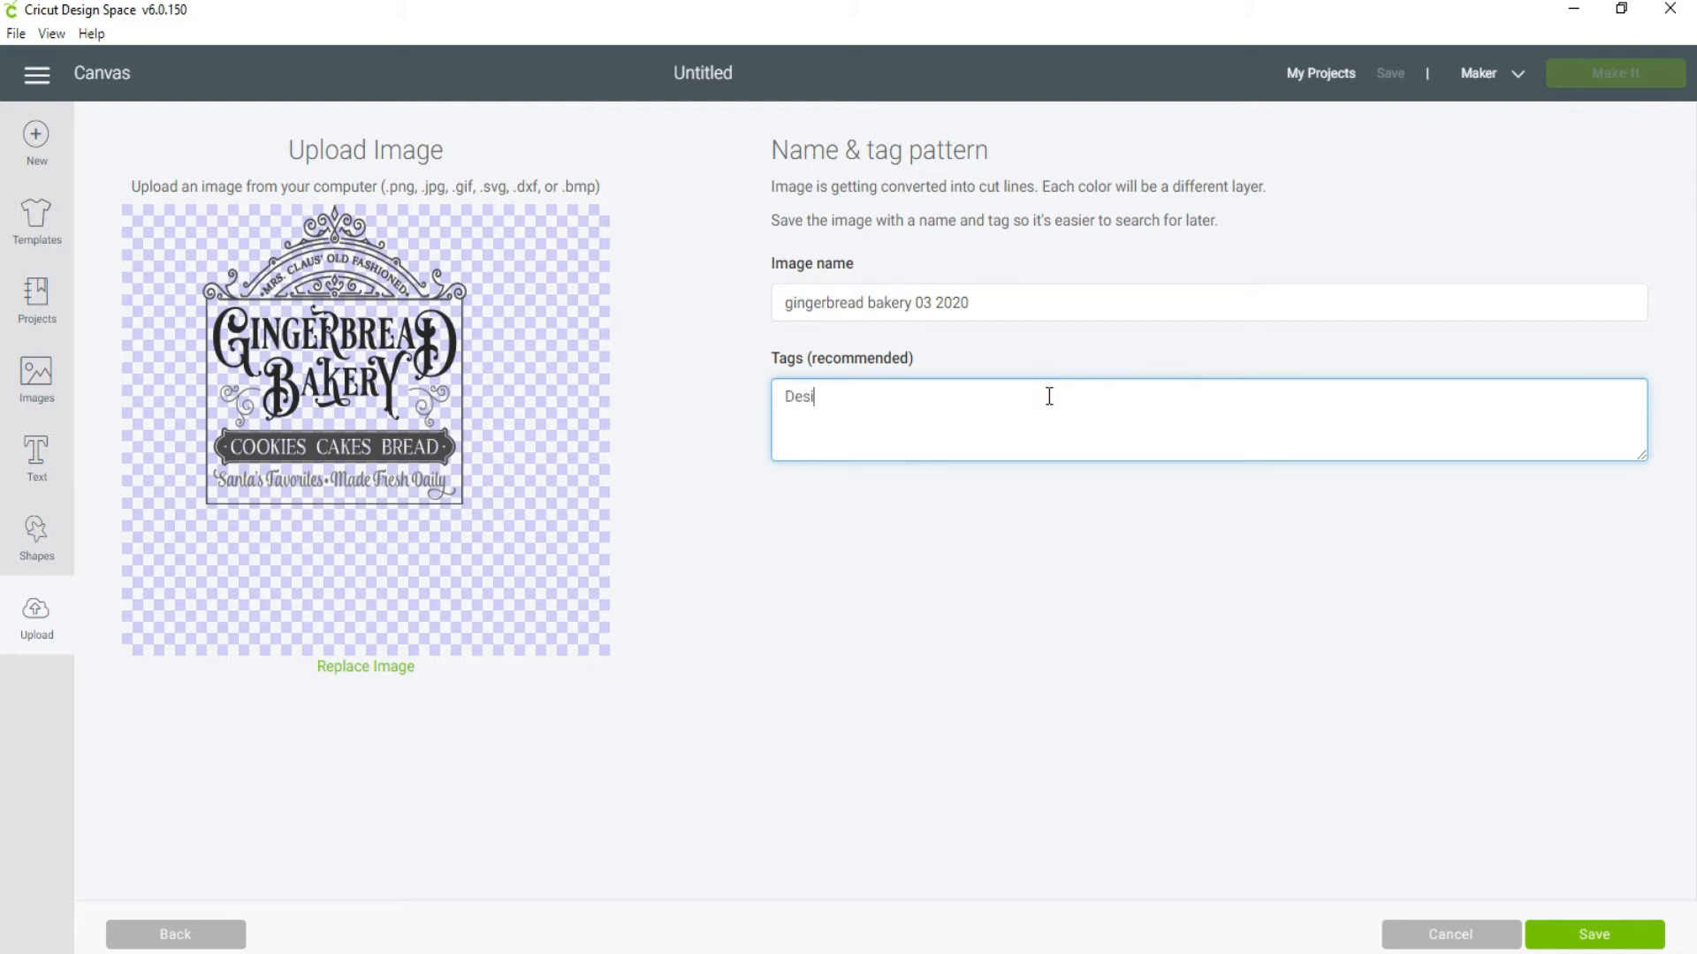
text( Bundles CL)
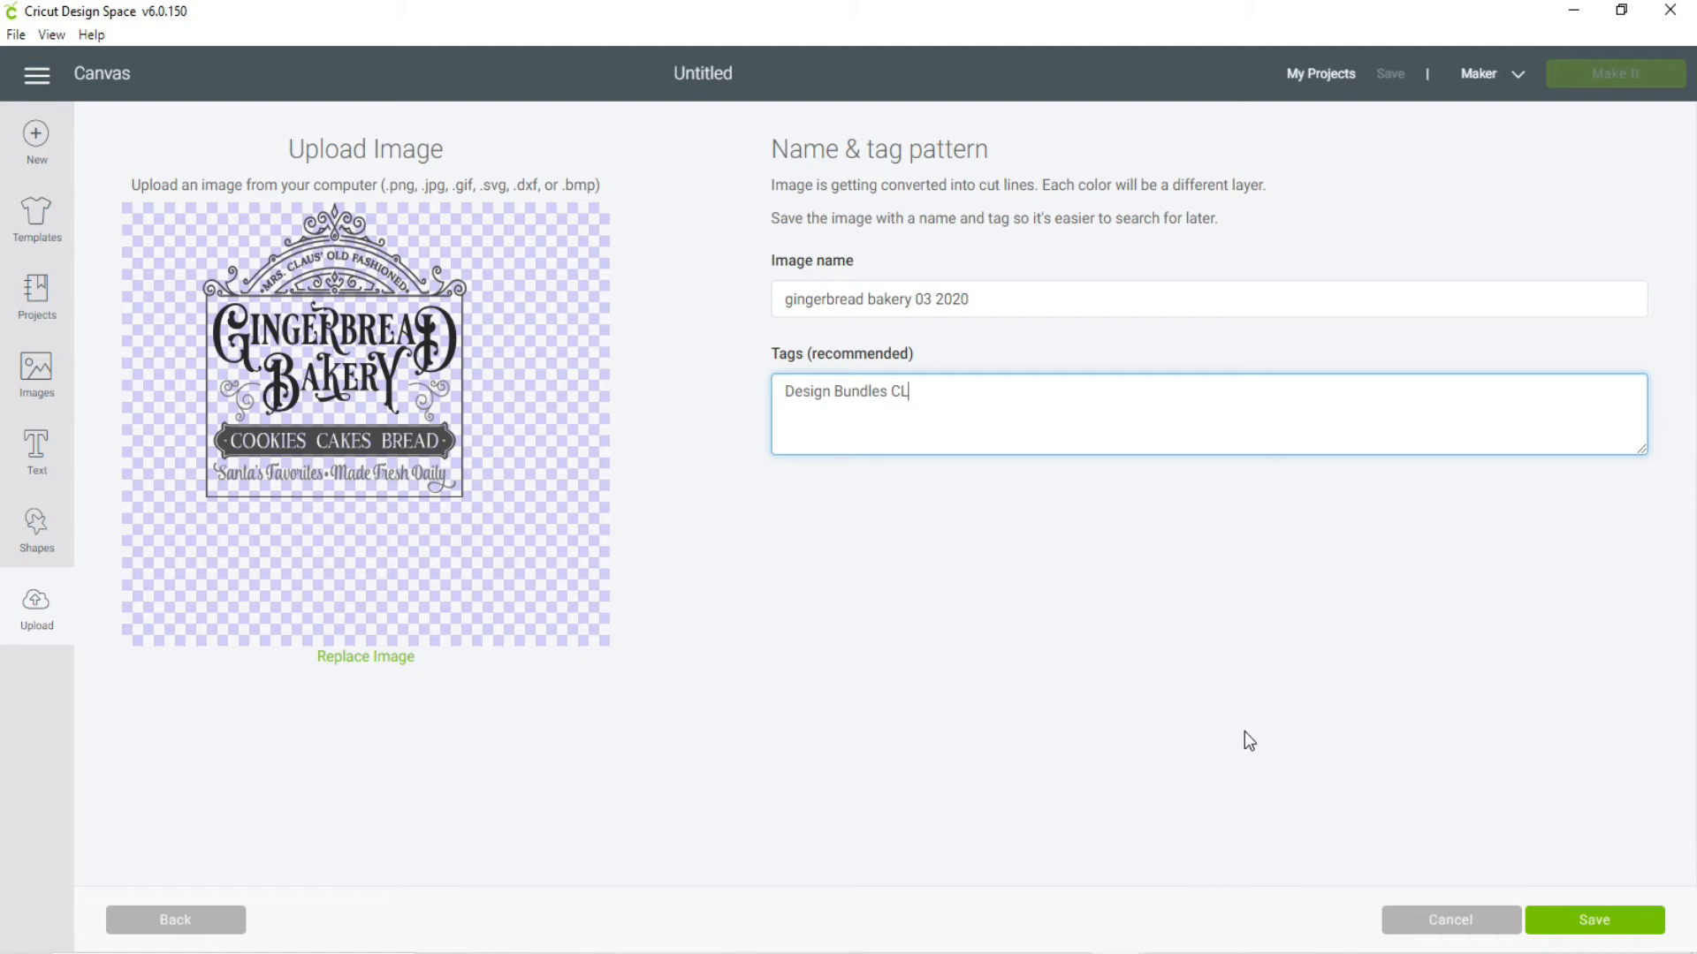
click(1595, 923)
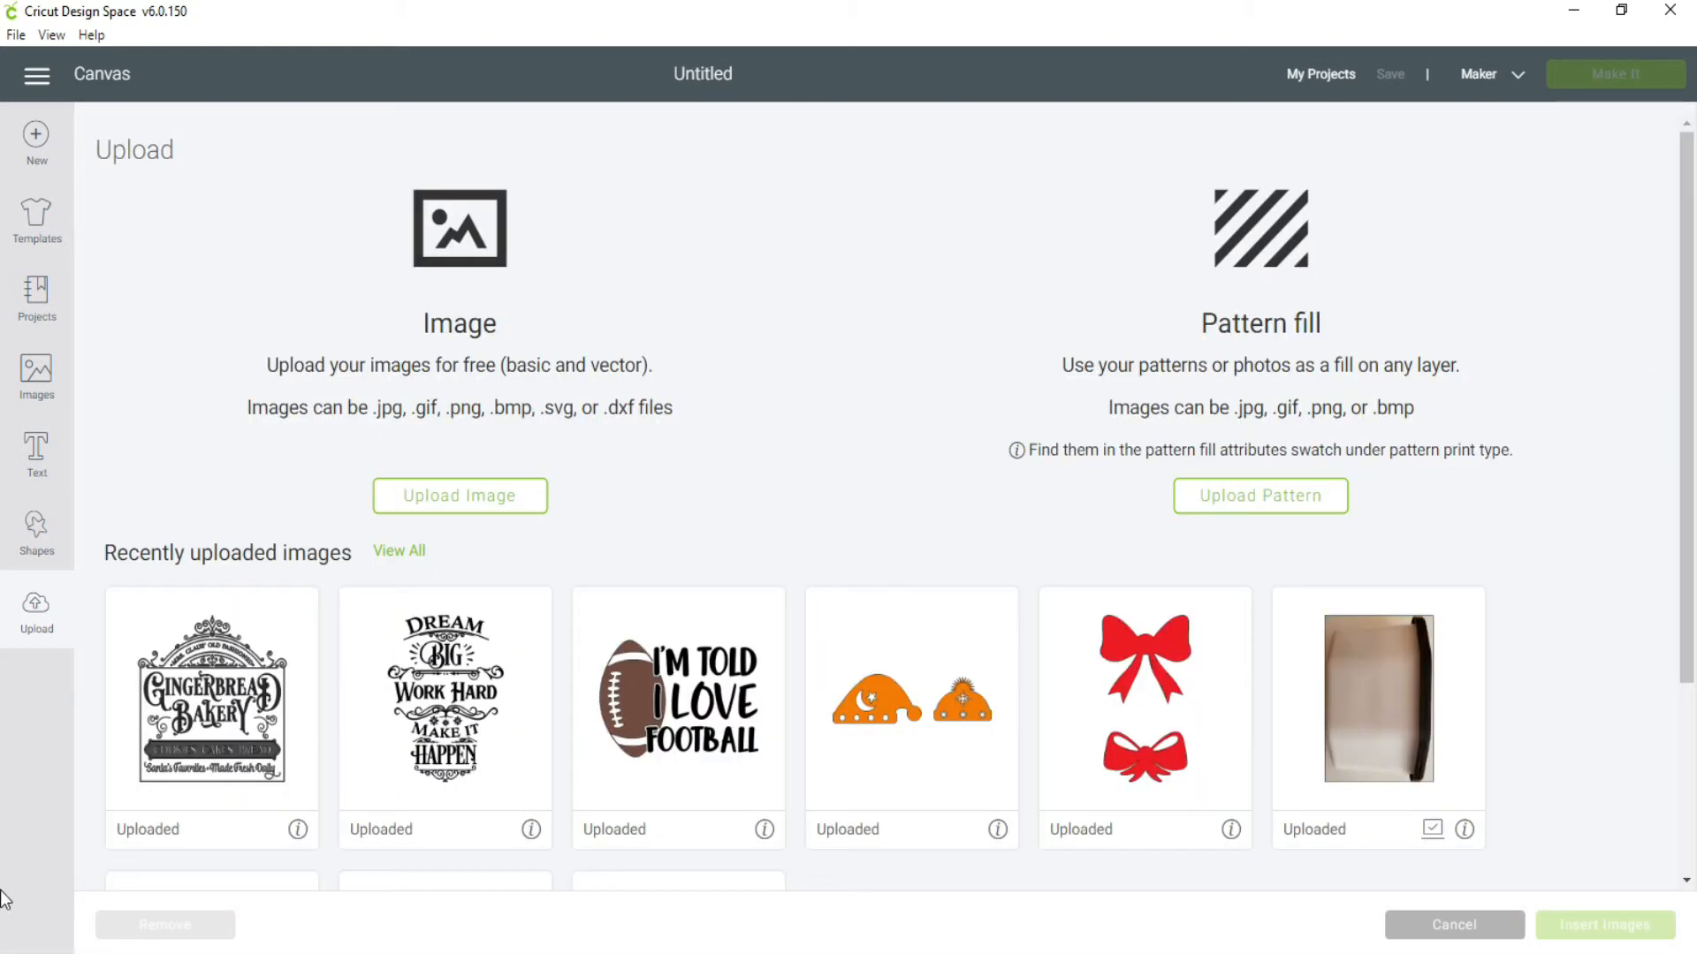
Step: Insert the uploaded gingerbread bakery 03 2020 image onto the canvas and move it to about X 1.44, Y 0.03
click(209, 692)
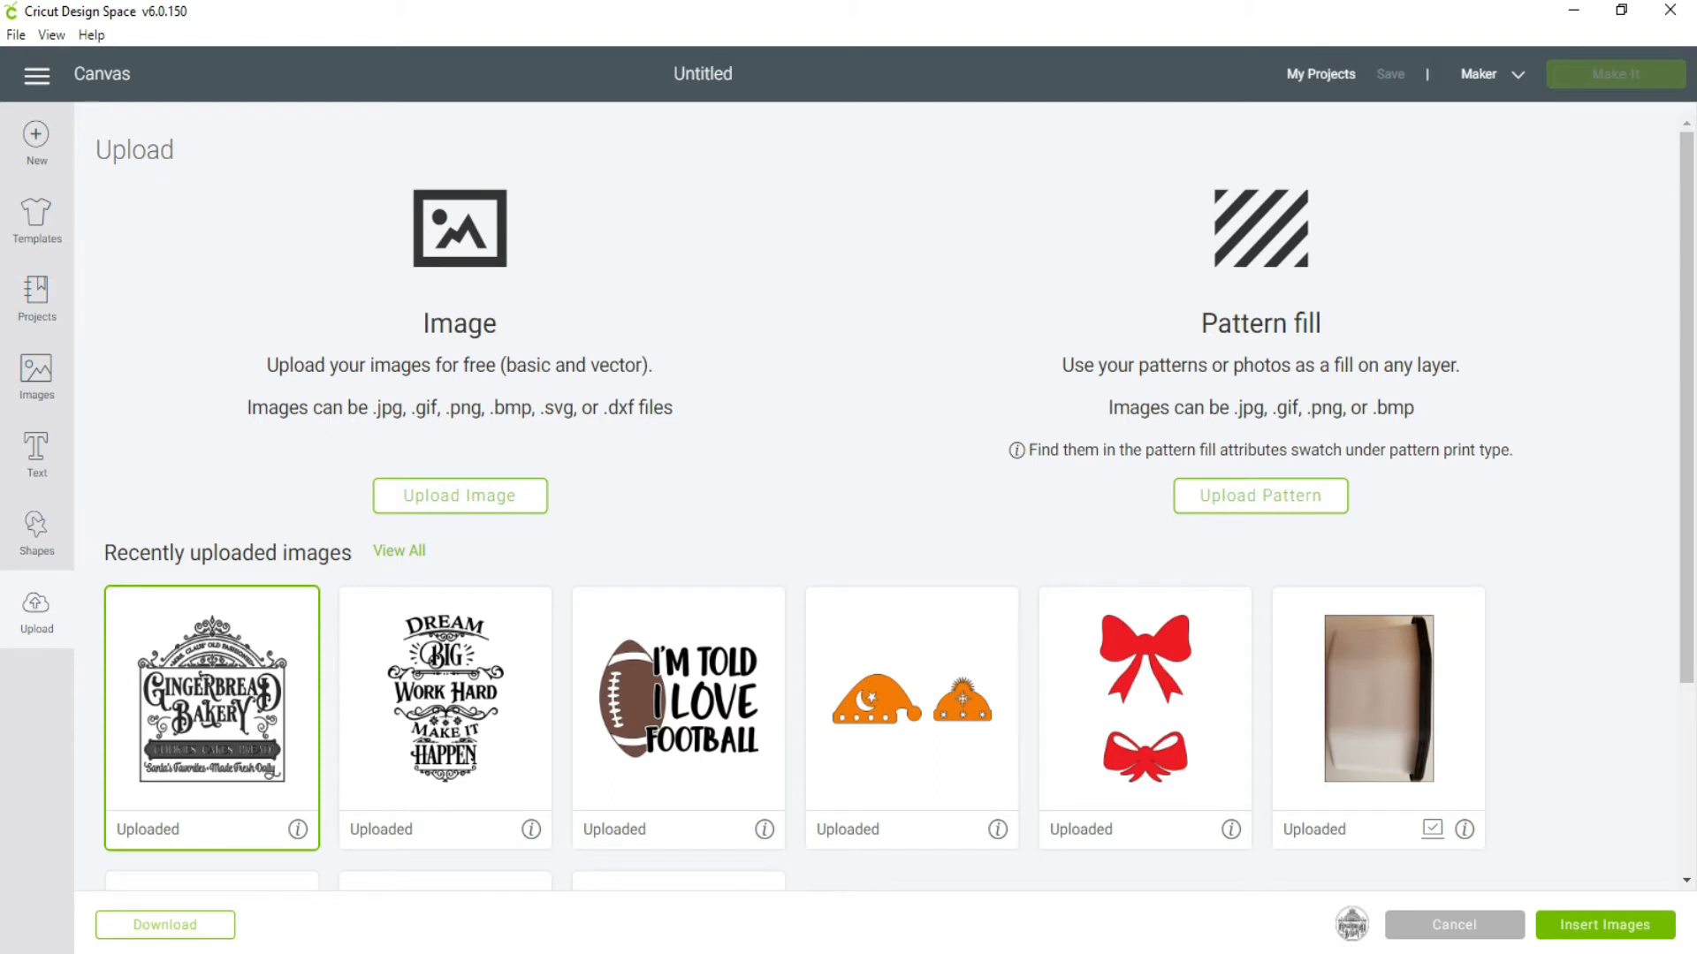
click(1594, 927)
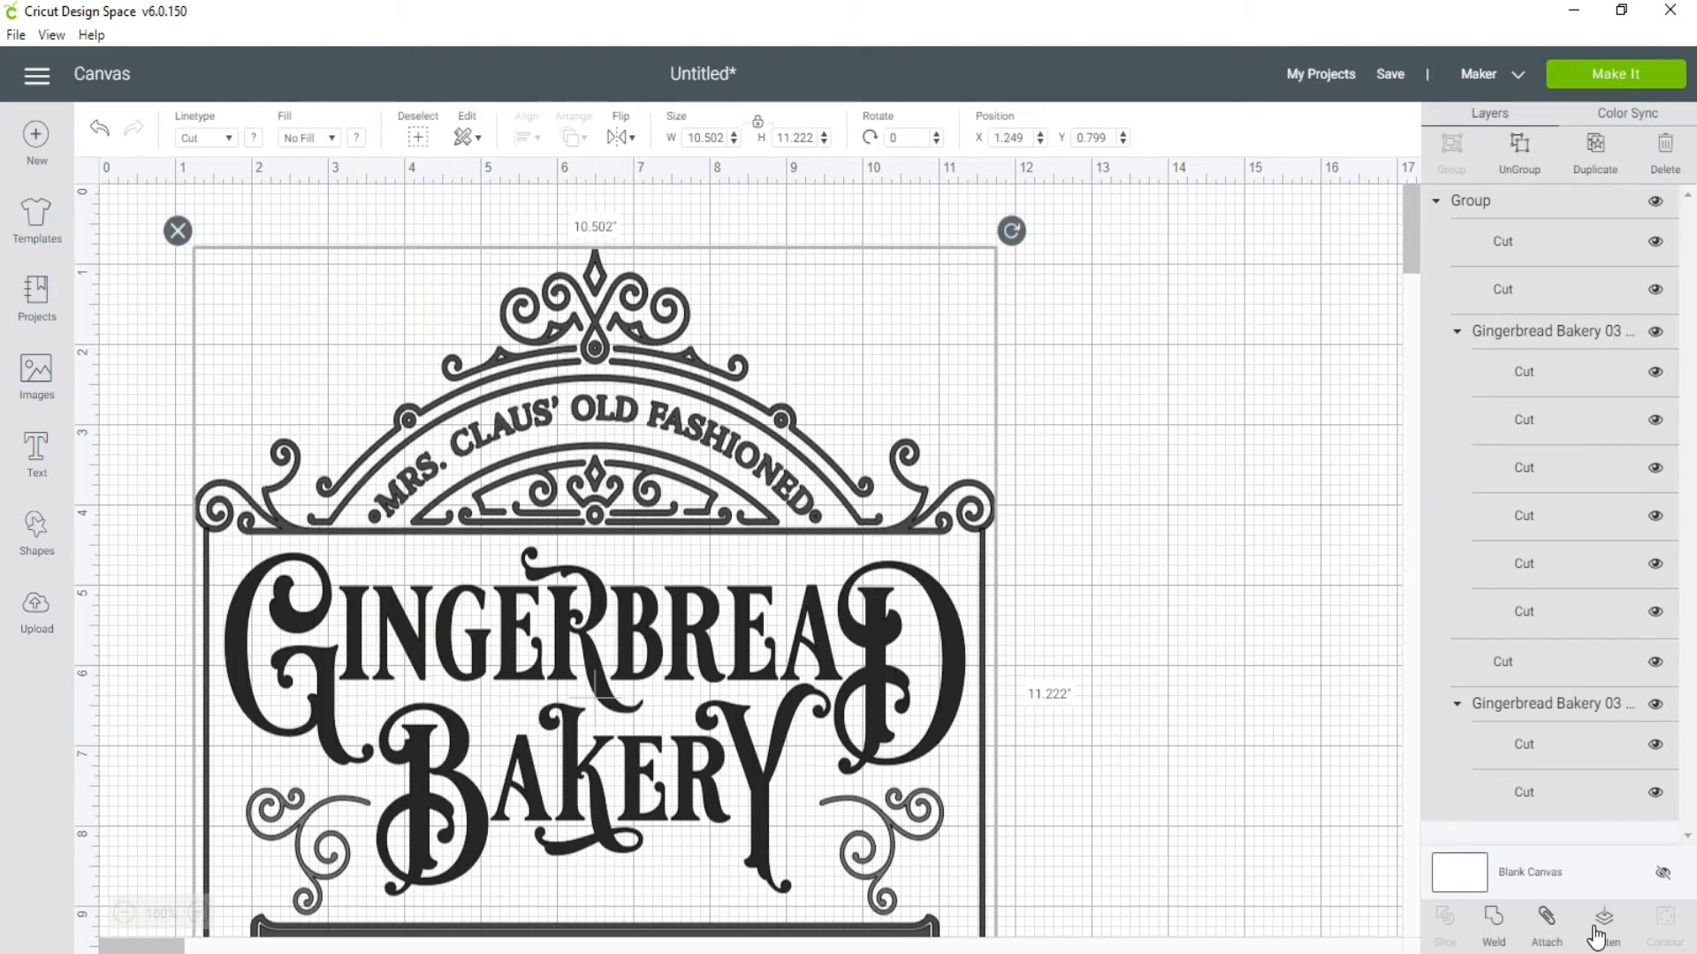
drag(804, 688, 832, 558)
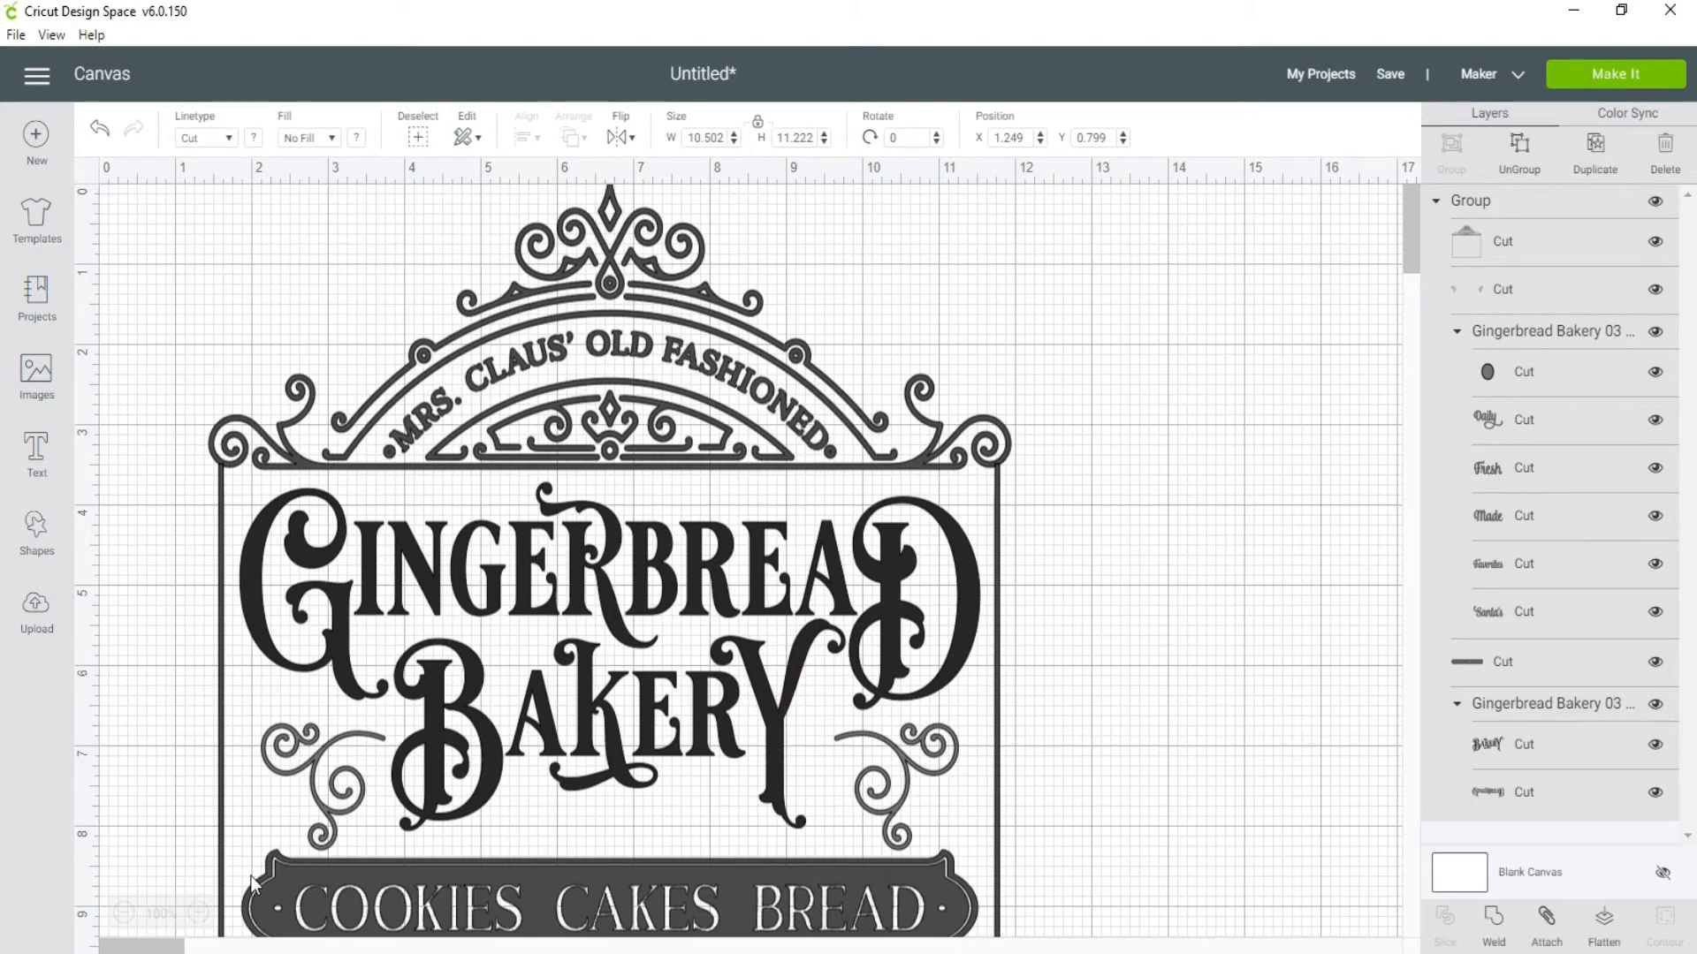
click(124, 916)
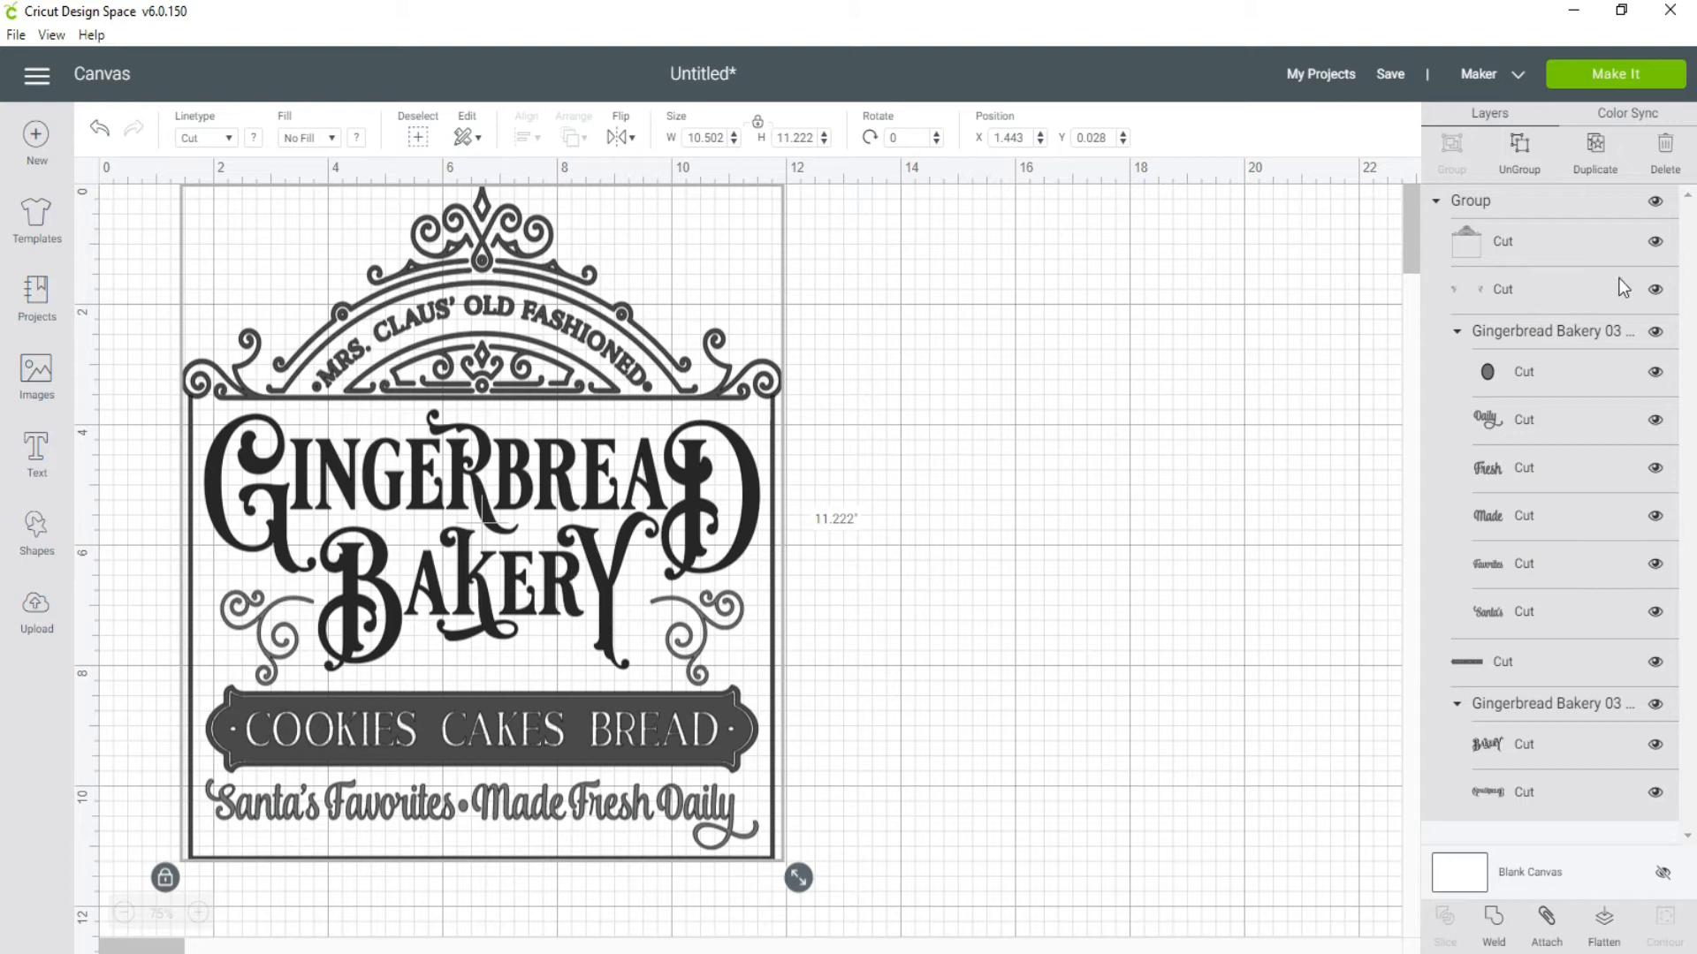
Step: Move the gingerbread bakery design to about X 3.15, Y 2.18 and delete it from the canvas
drag(547, 501, 646, 631)
click(288, 354)
click(378, 590)
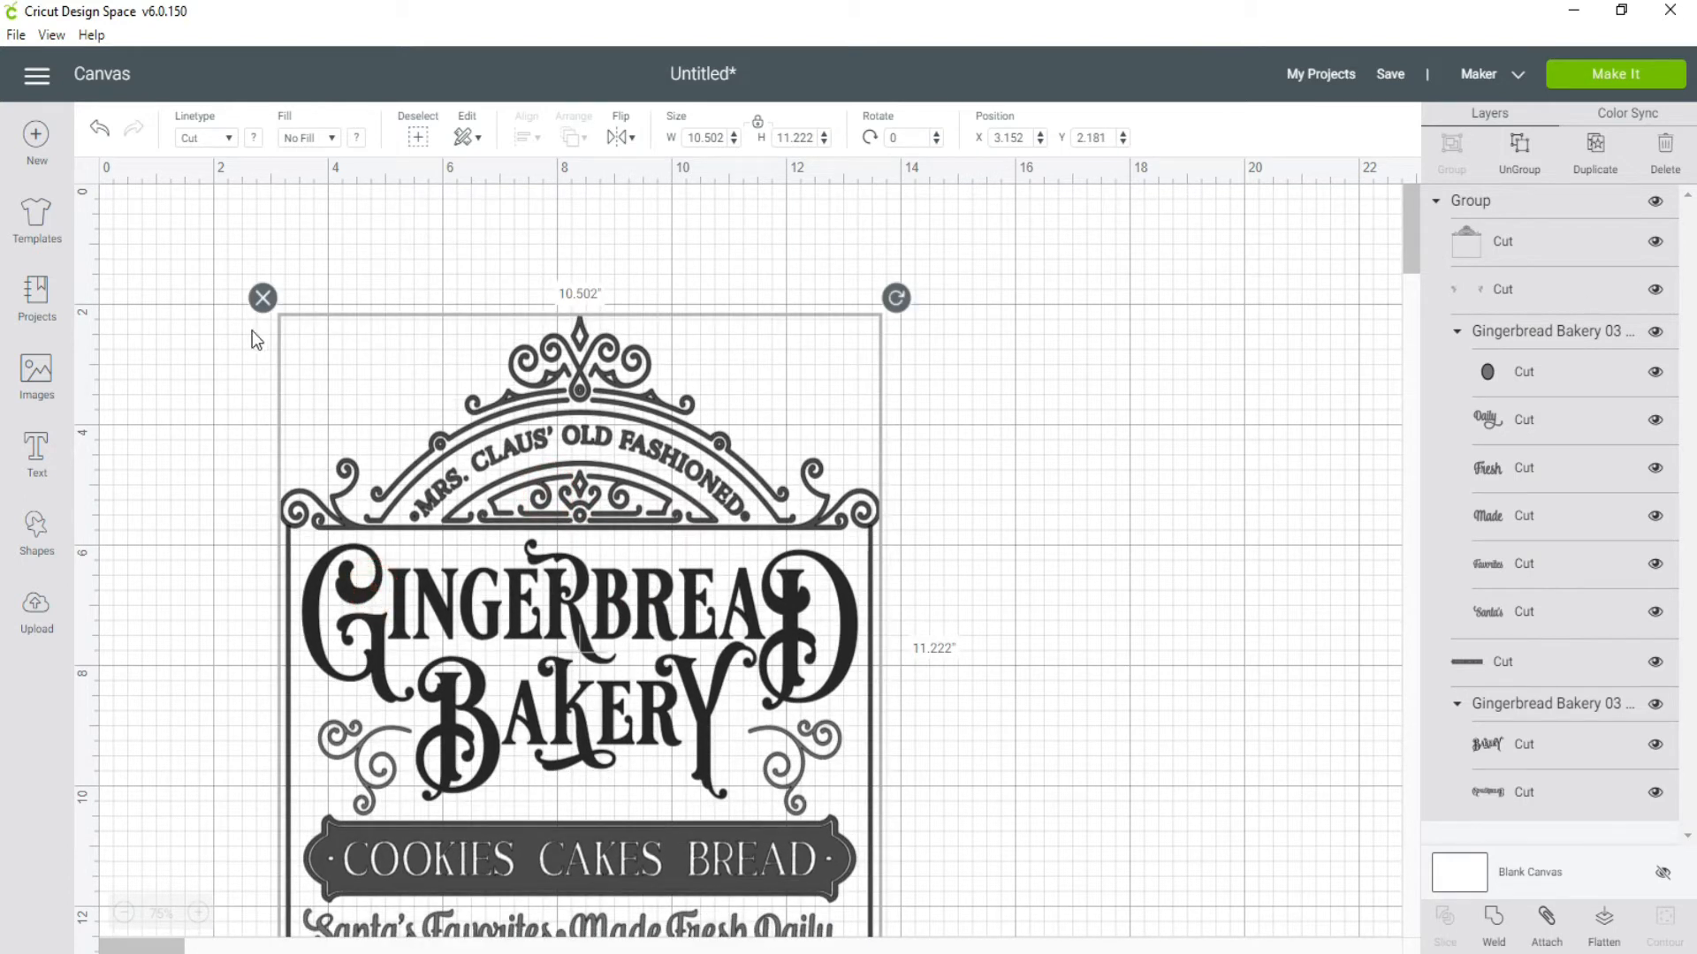
click(263, 298)
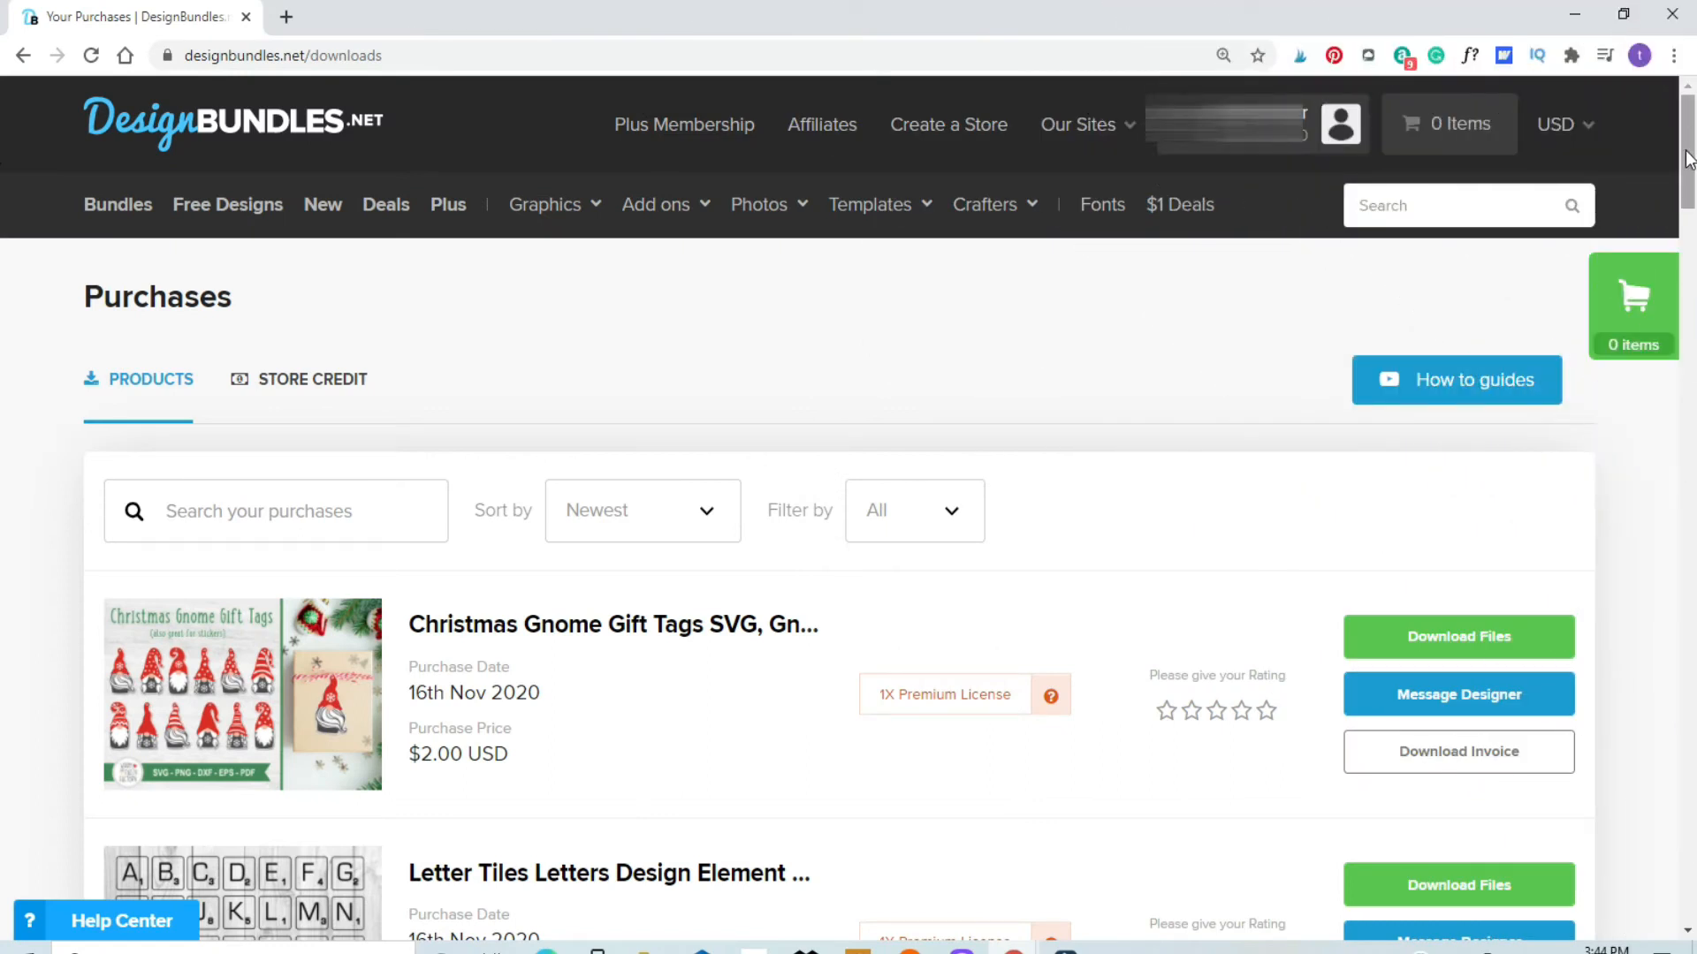
Step: On the Design Bundles purchases page in Chrome, download Shark-Bite-Font.zip for the Shark Bite font and open the downloaded archive
drag(1688, 159, 1691, 335)
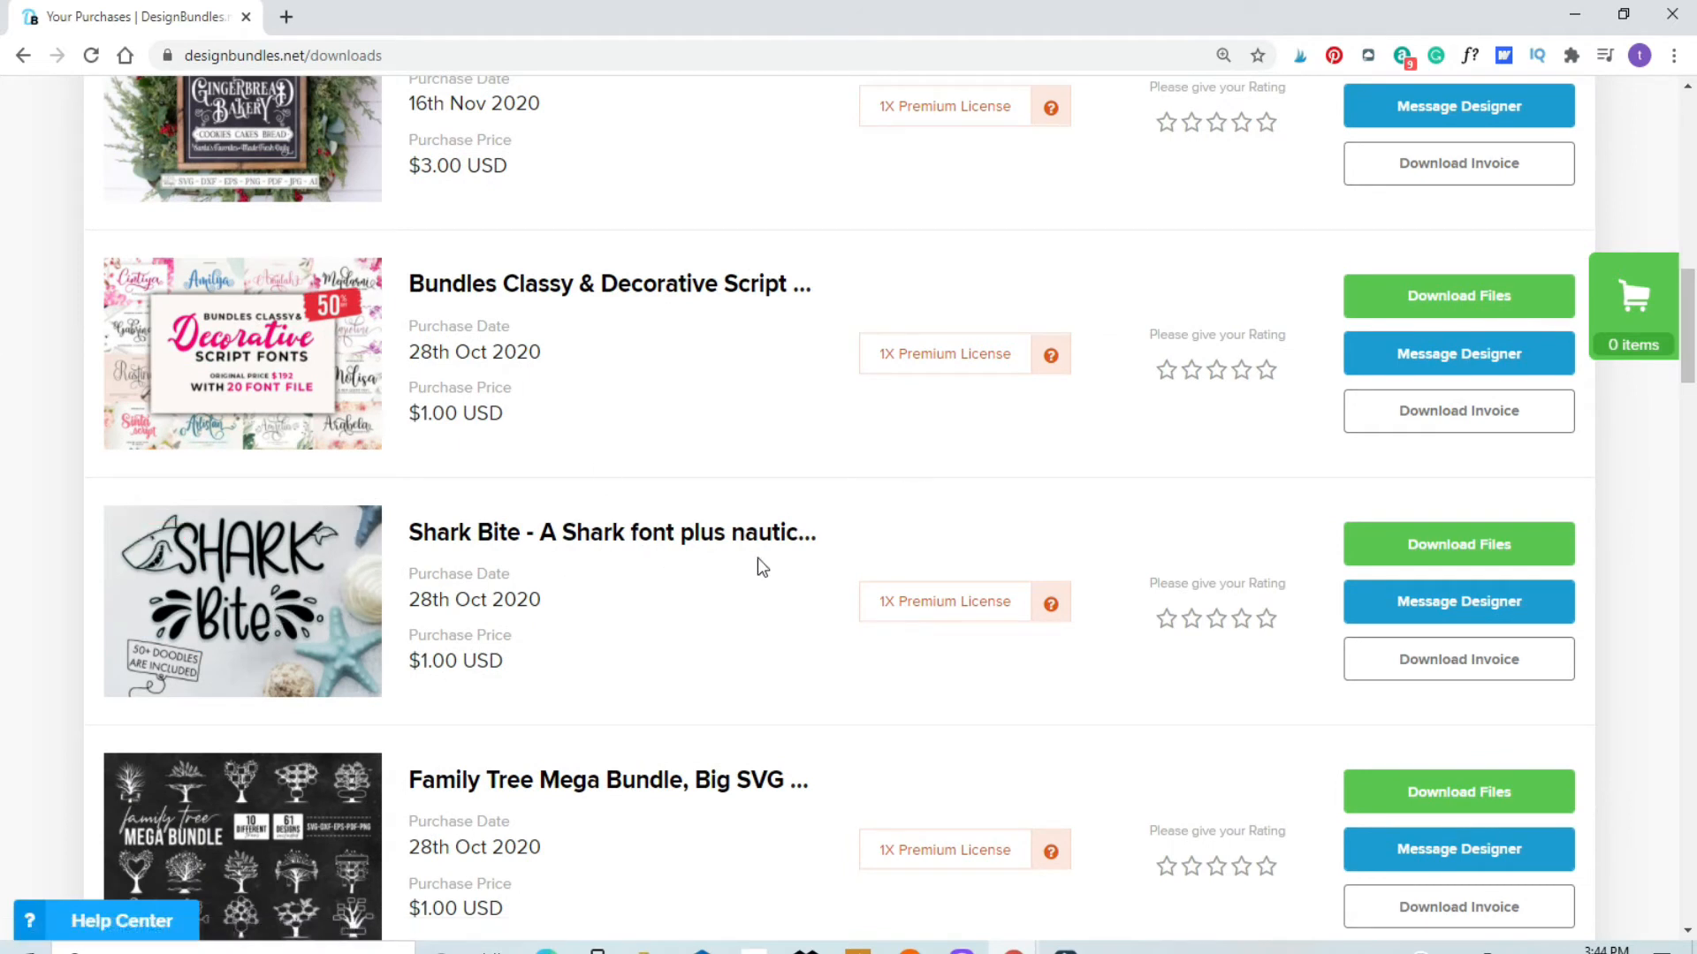
click(1443, 546)
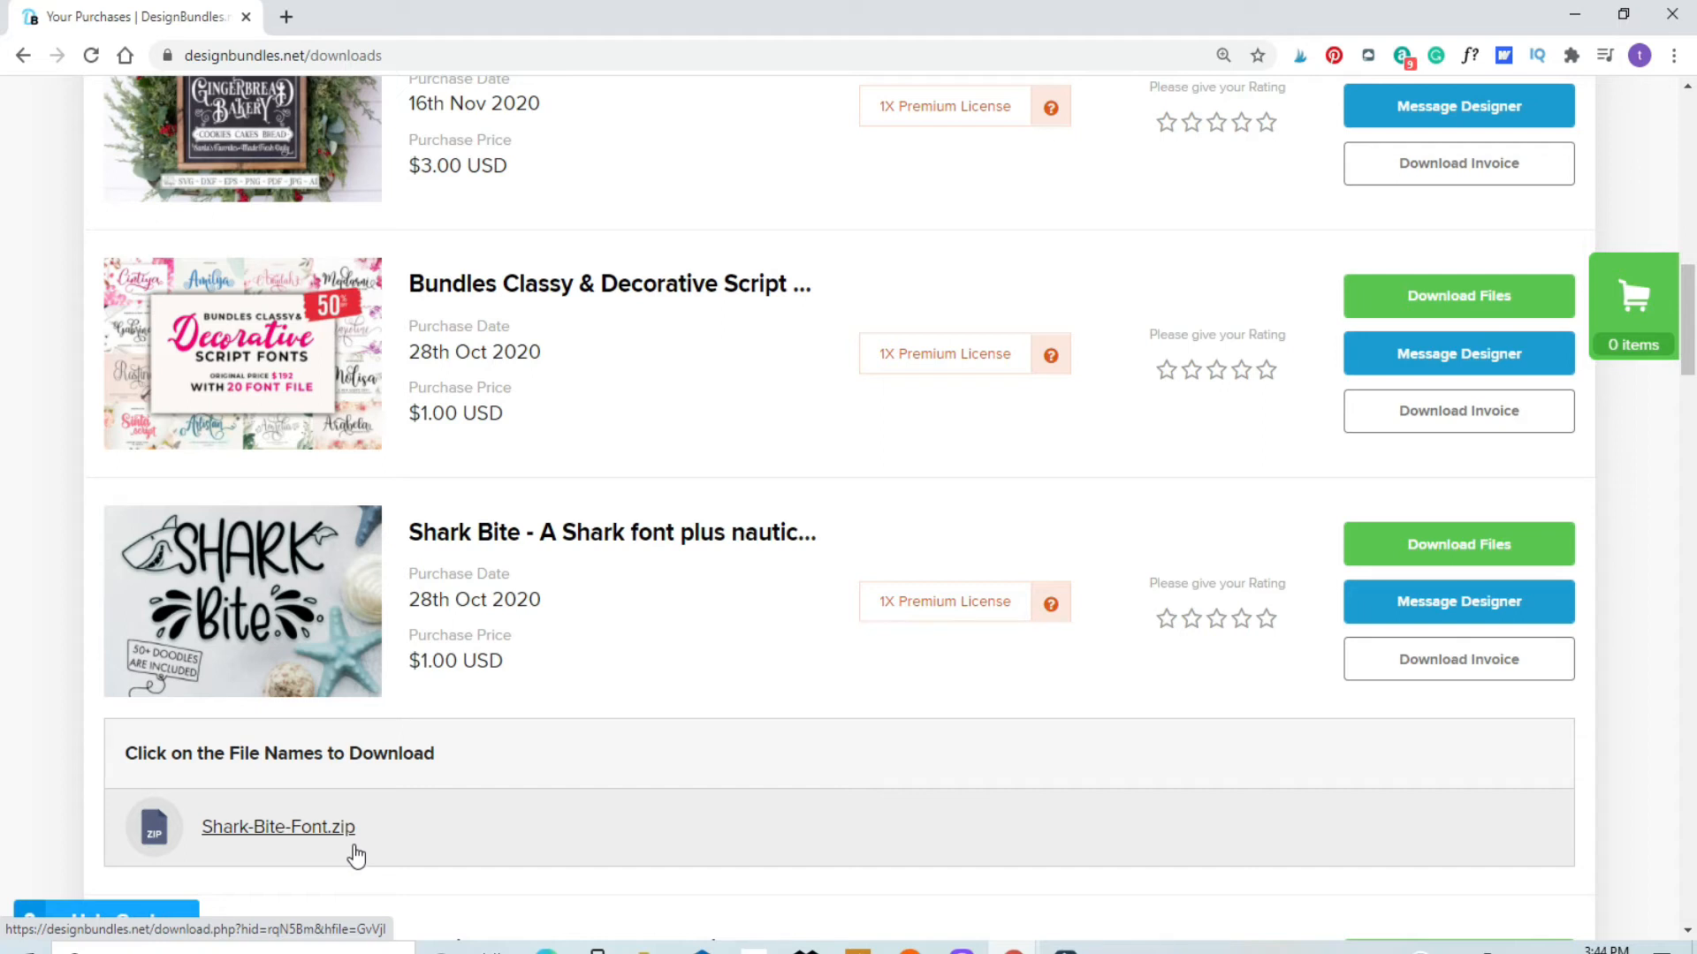
click(323, 831)
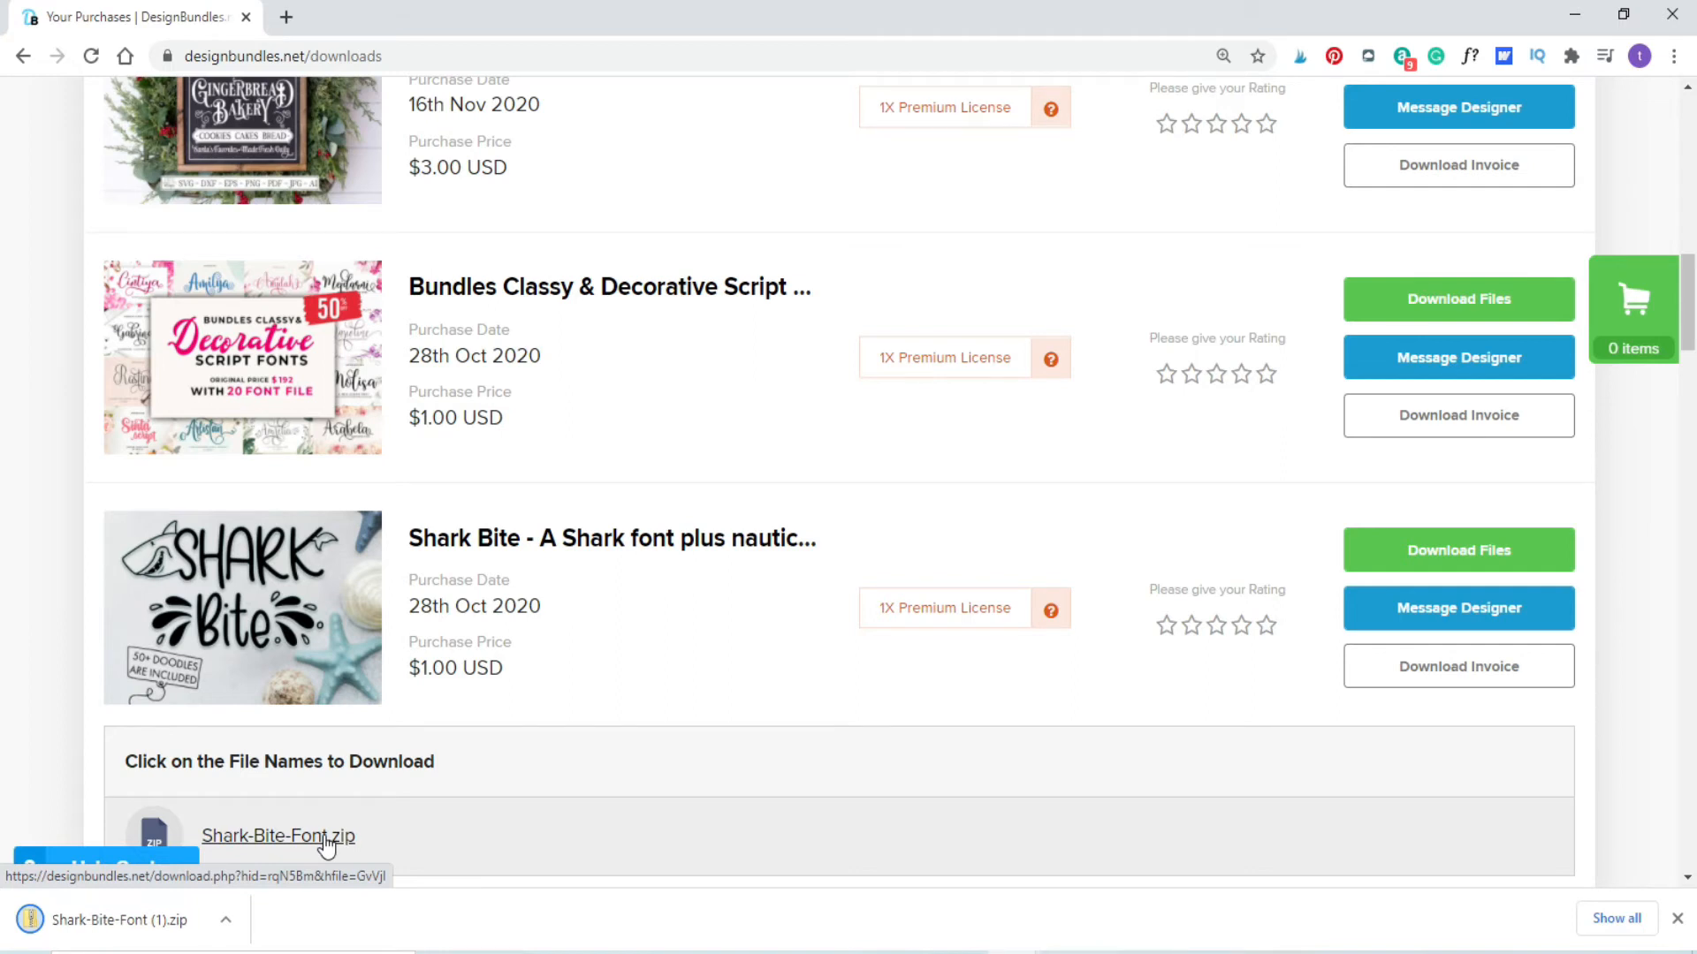
click(180, 926)
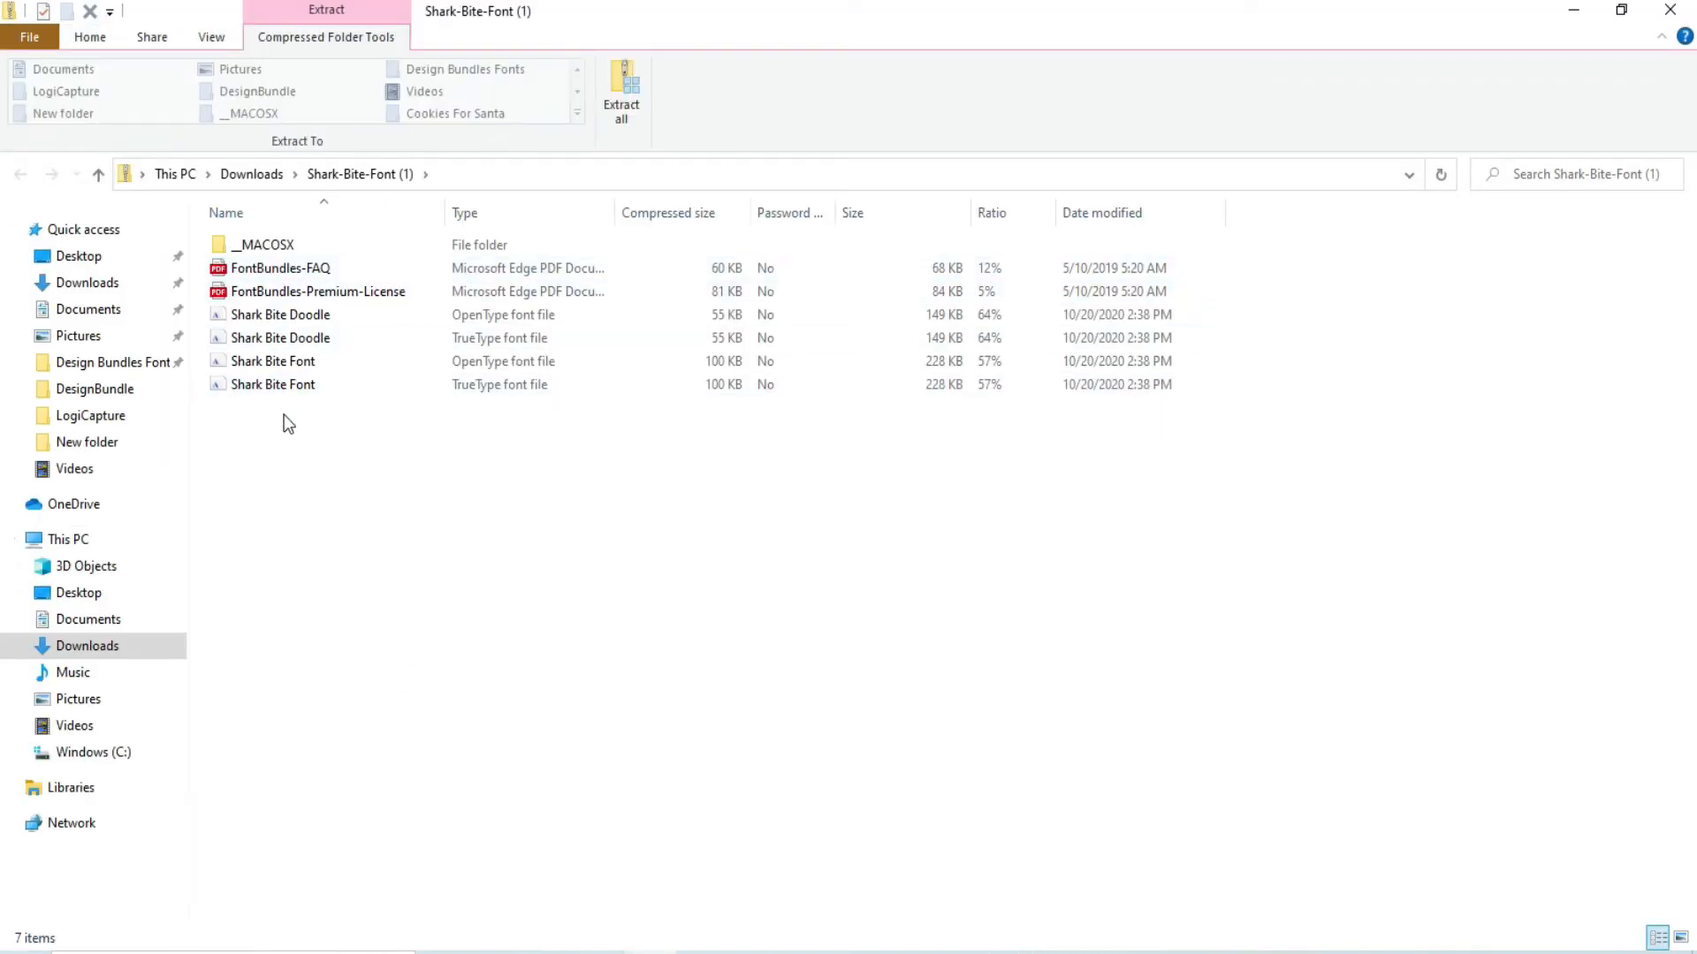
Step: Extract all files of the Shark-Bite-Font (1) archive into the Design Bundles Fonts folder
click(624, 86)
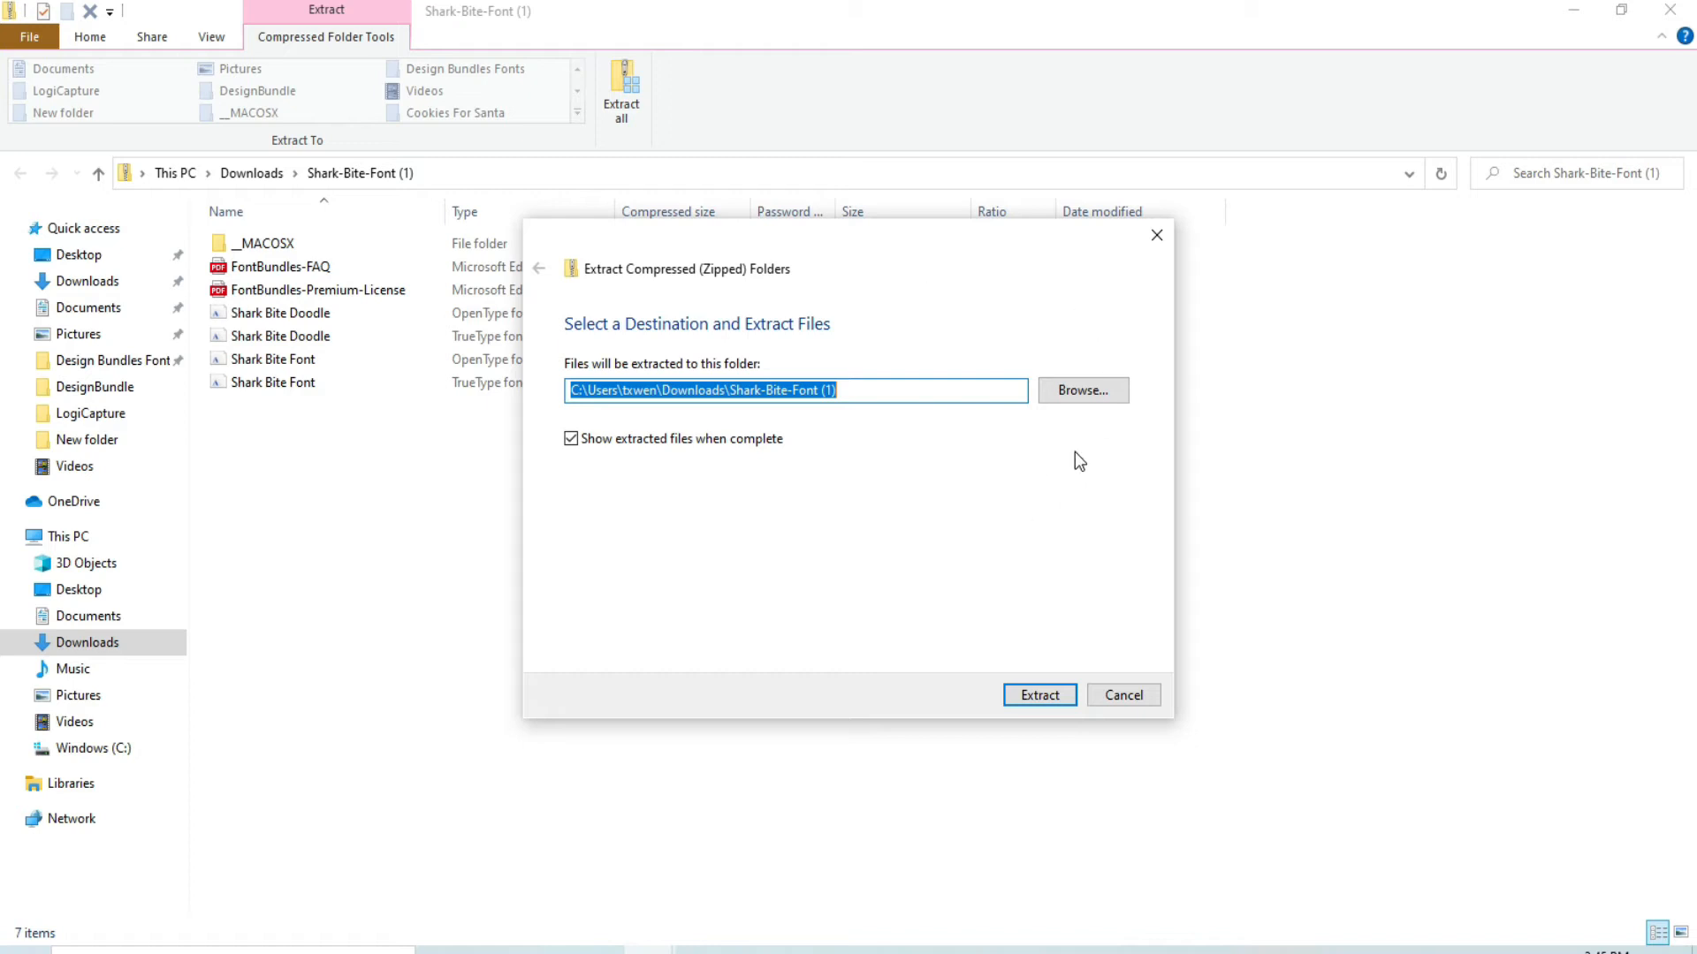
click(1087, 390)
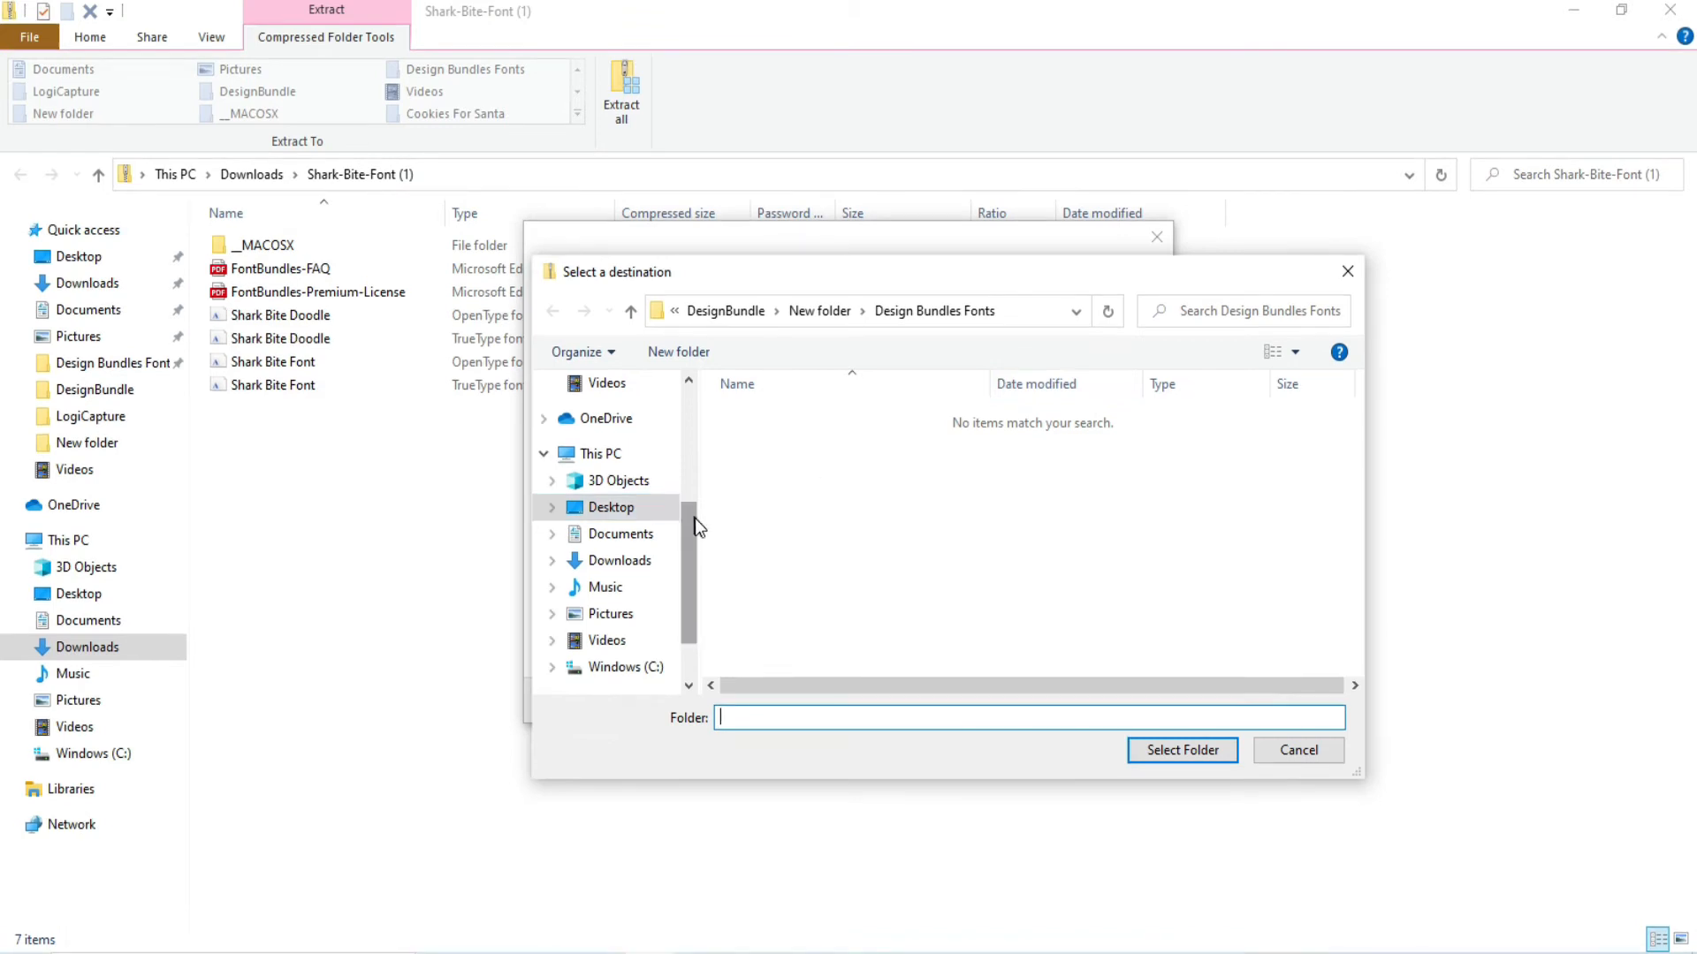
drag(692, 520, 693, 465)
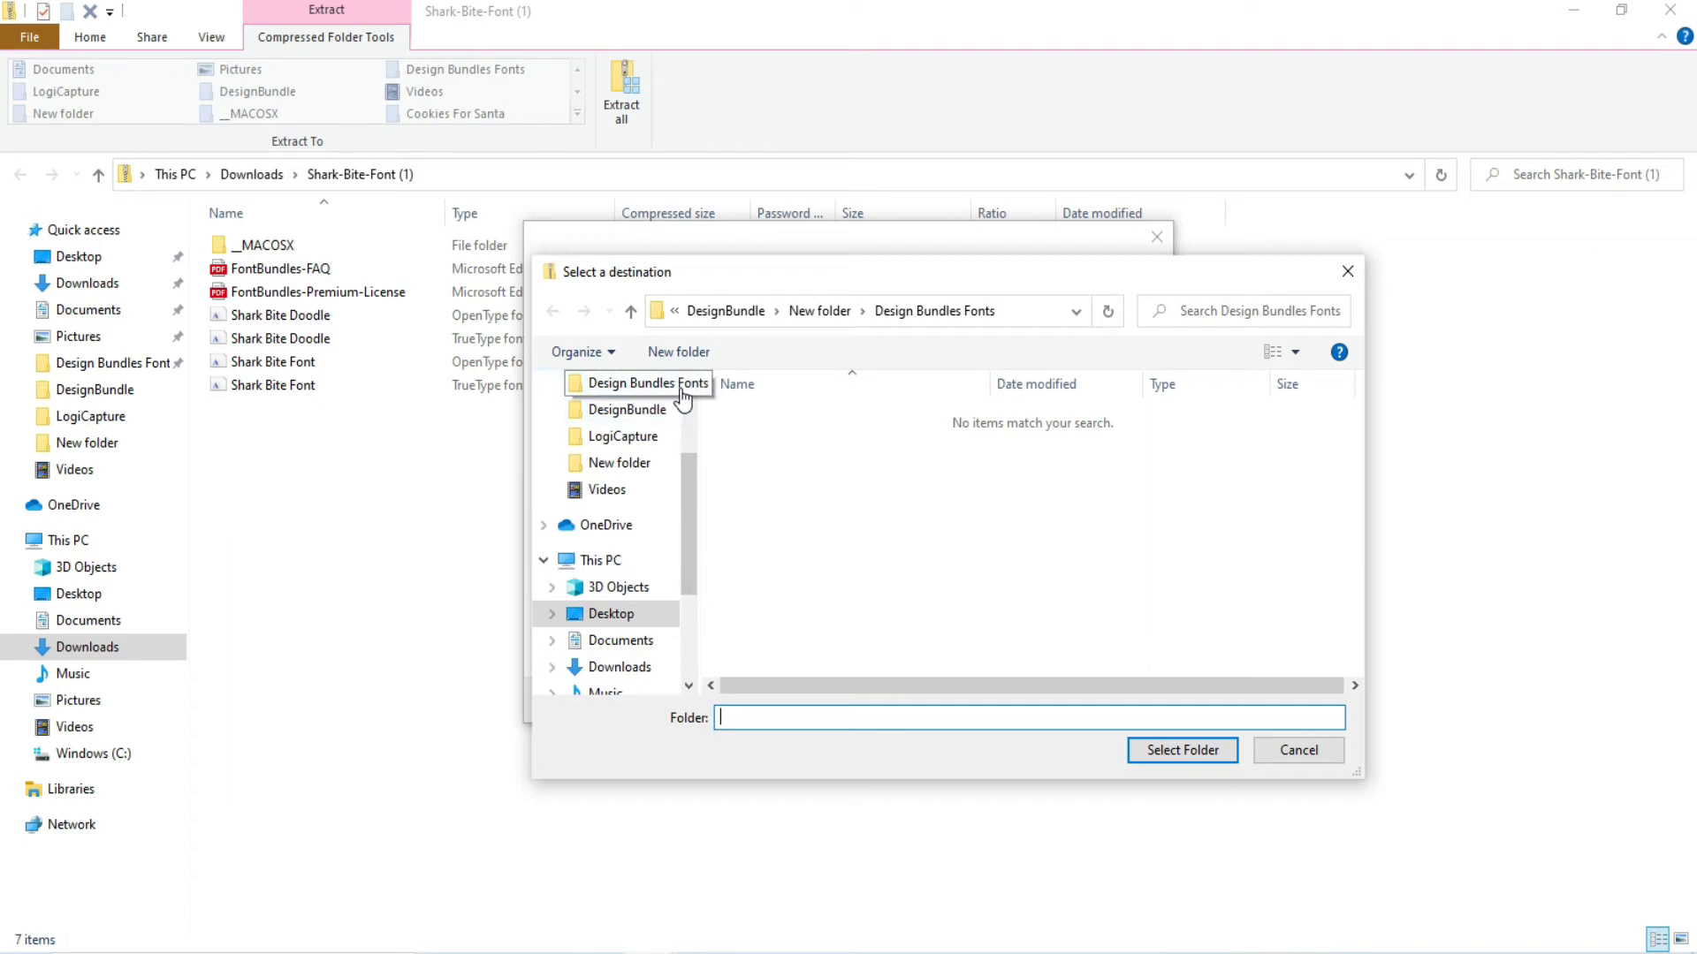
click(652, 385)
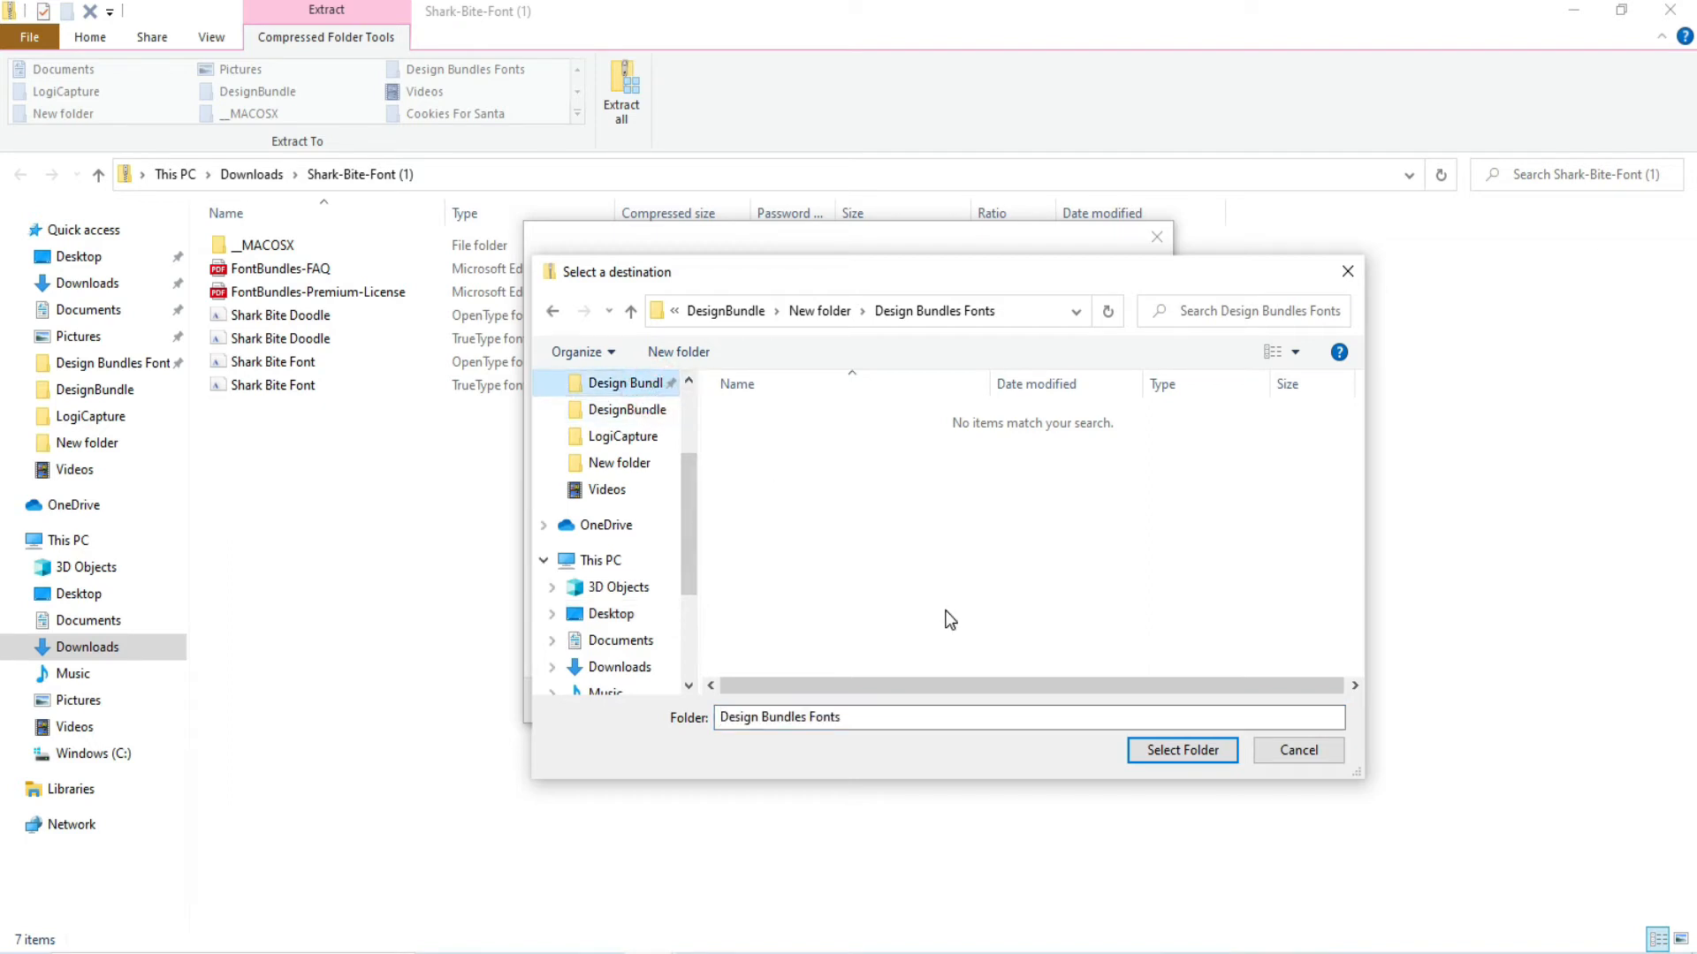
click(1172, 753)
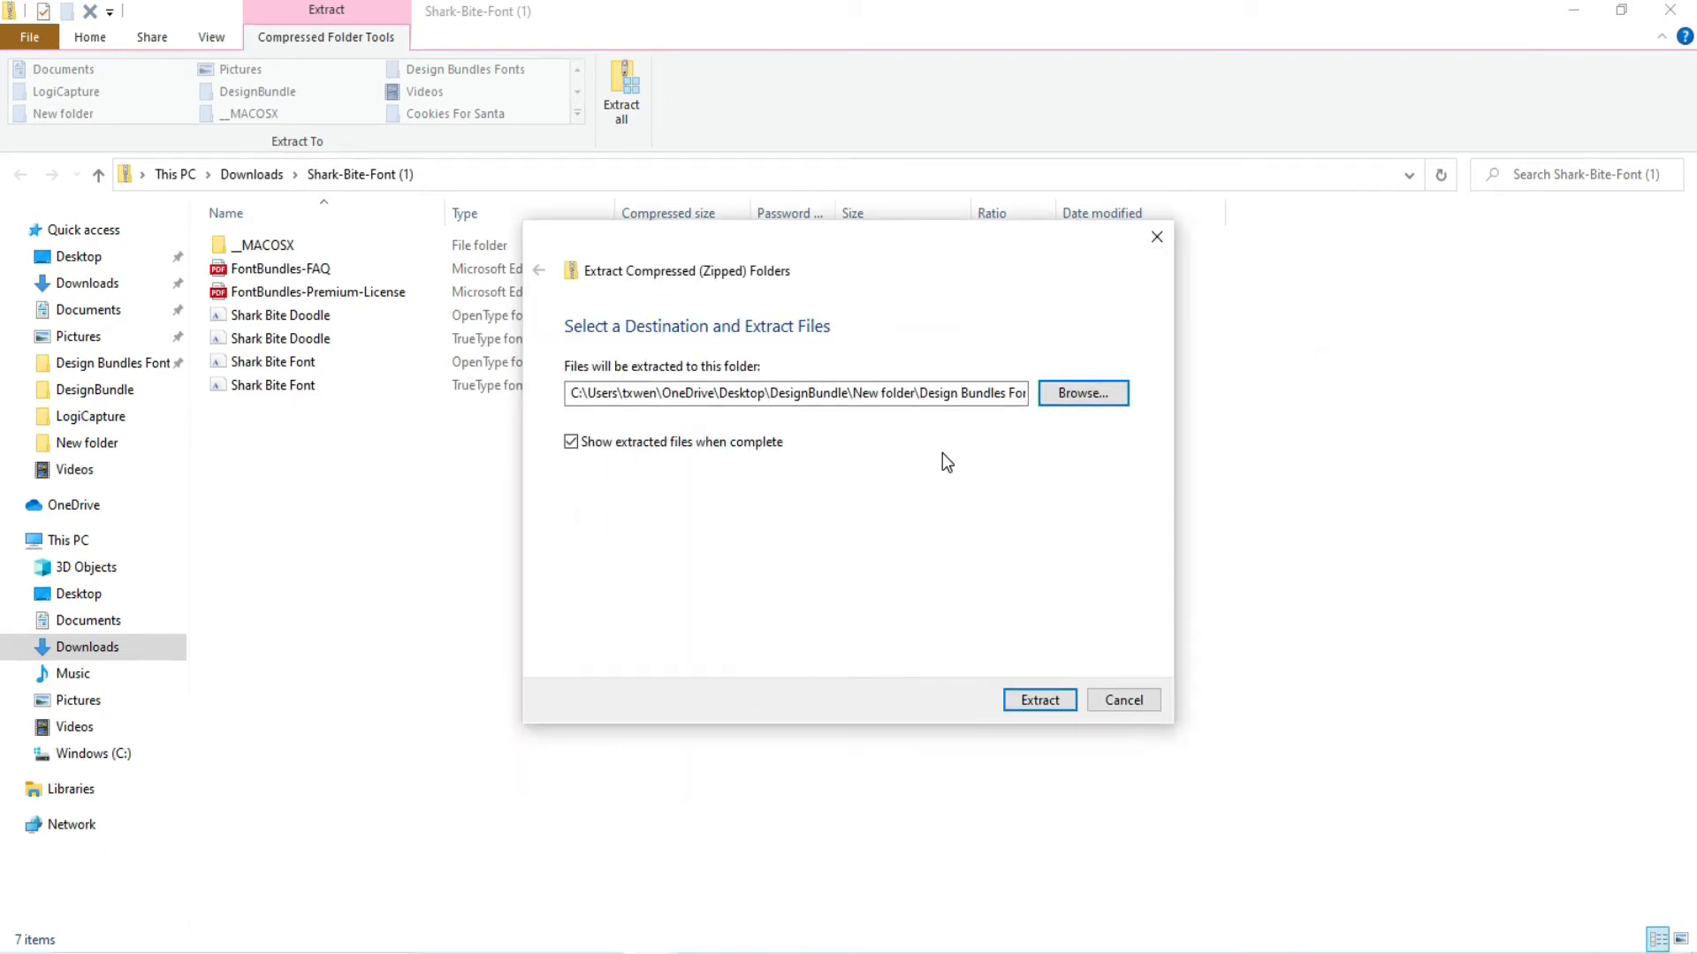
click(1040, 697)
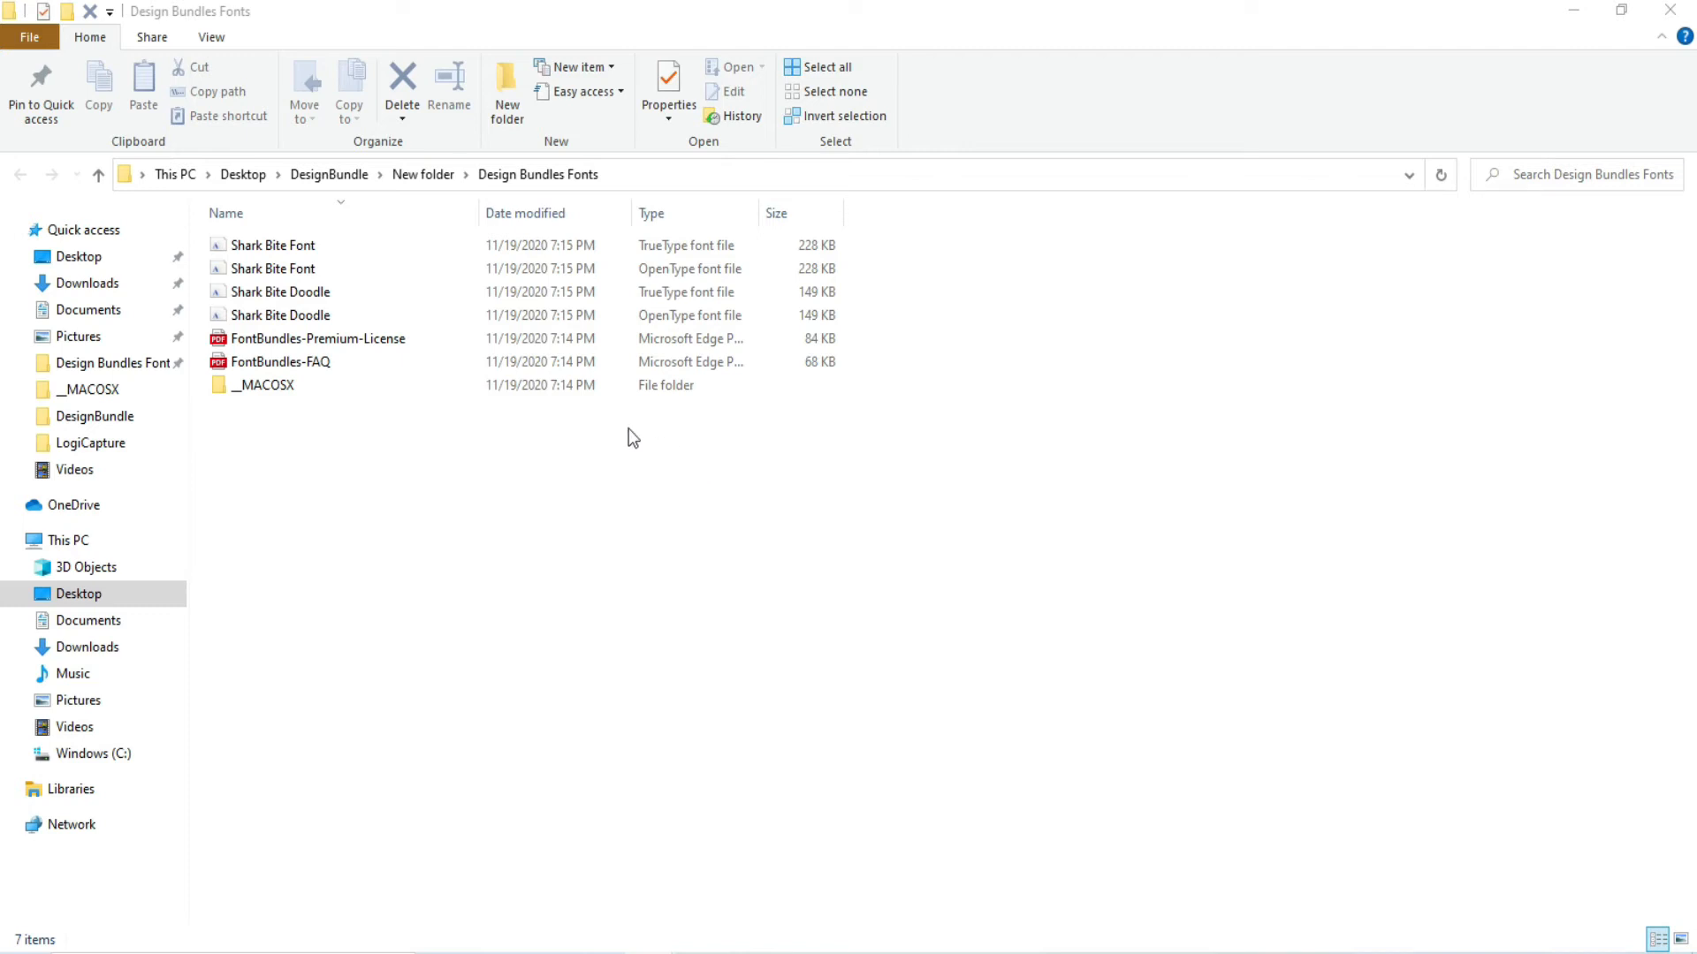
Step: Install the Shark Bite Doodle font from its OpenType font file and close the font preview
click(299, 323)
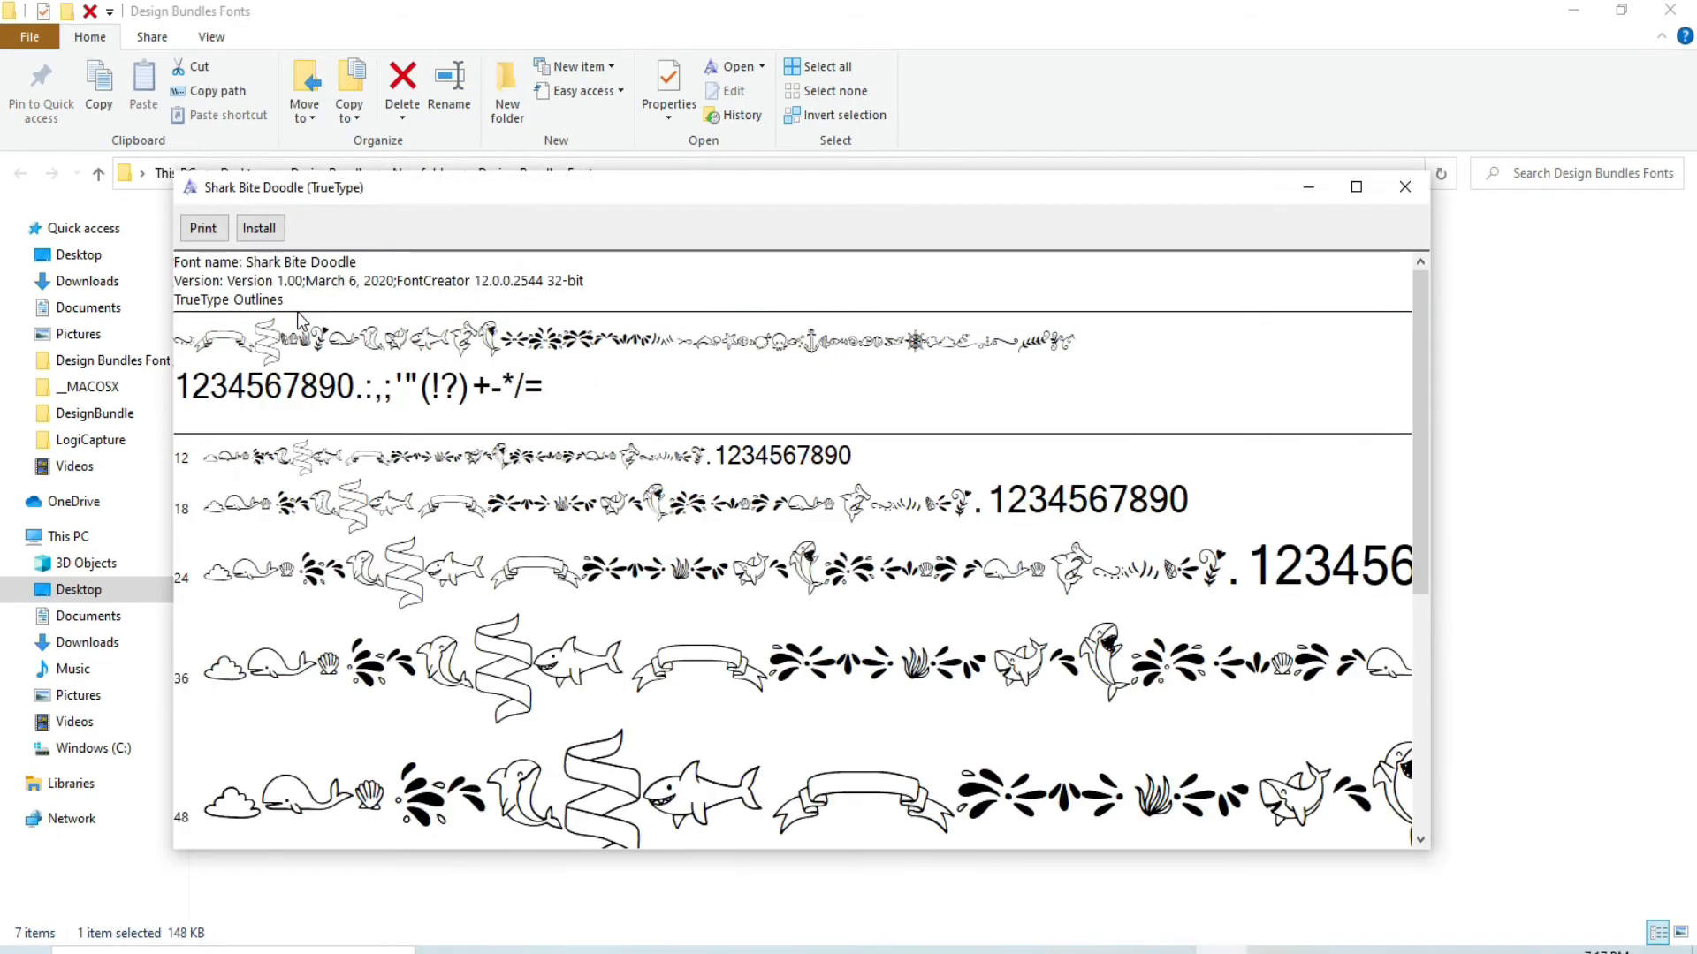
click(260, 232)
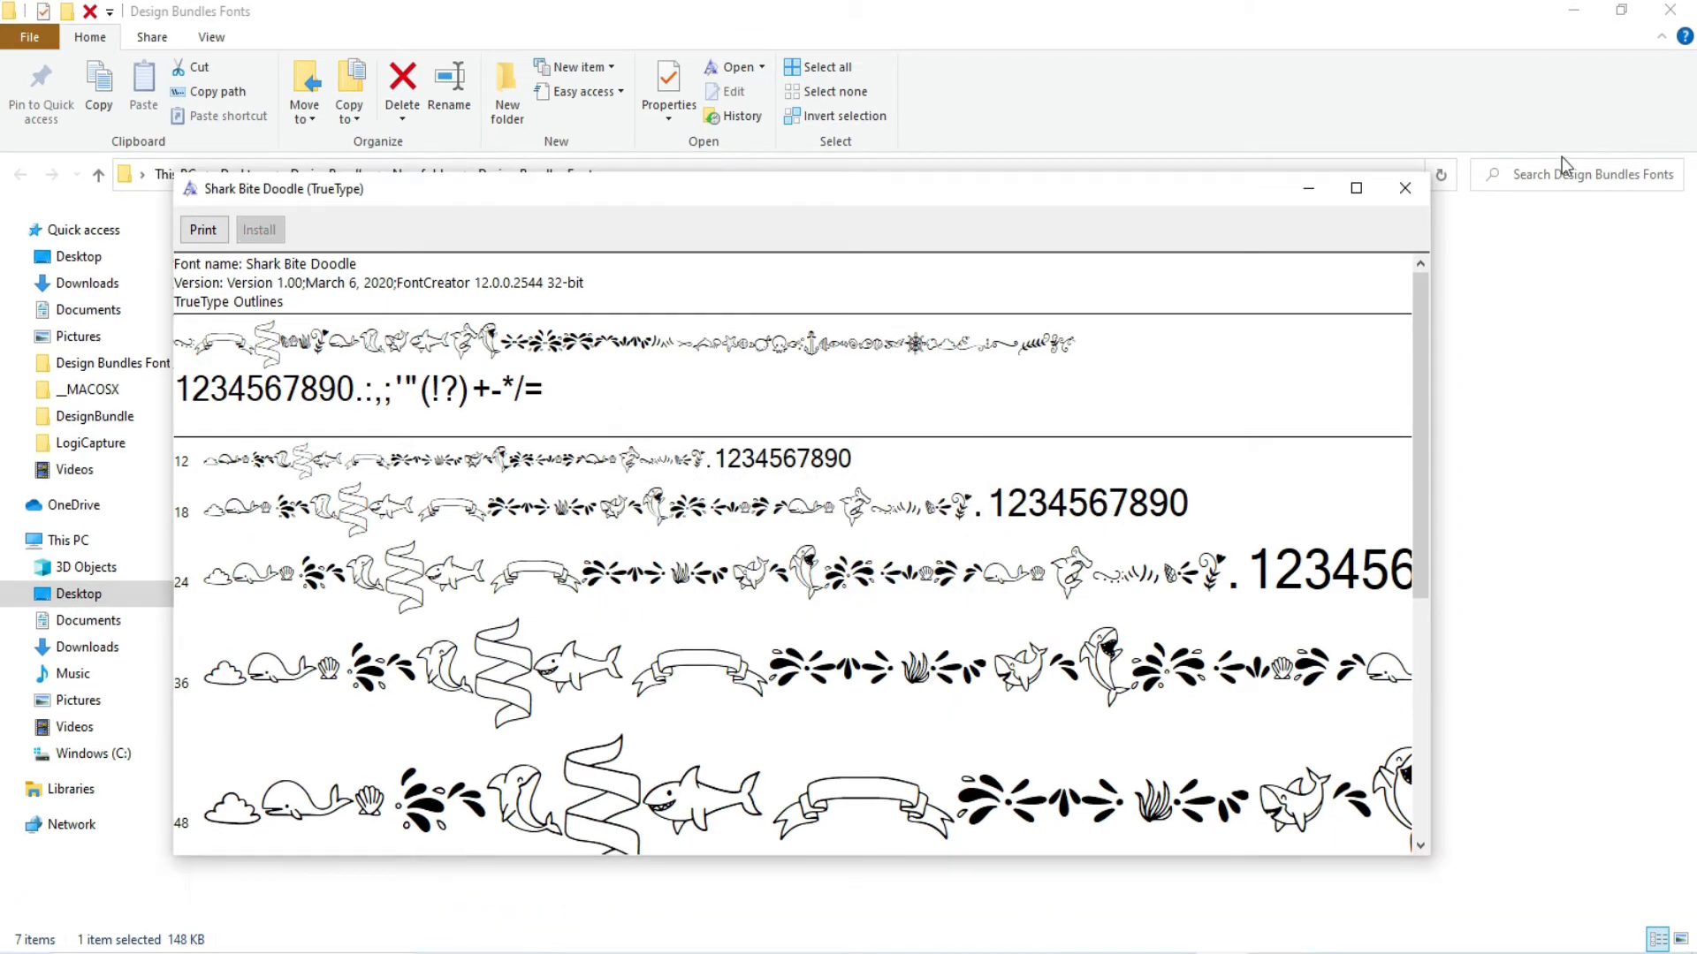
click(1409, 191)
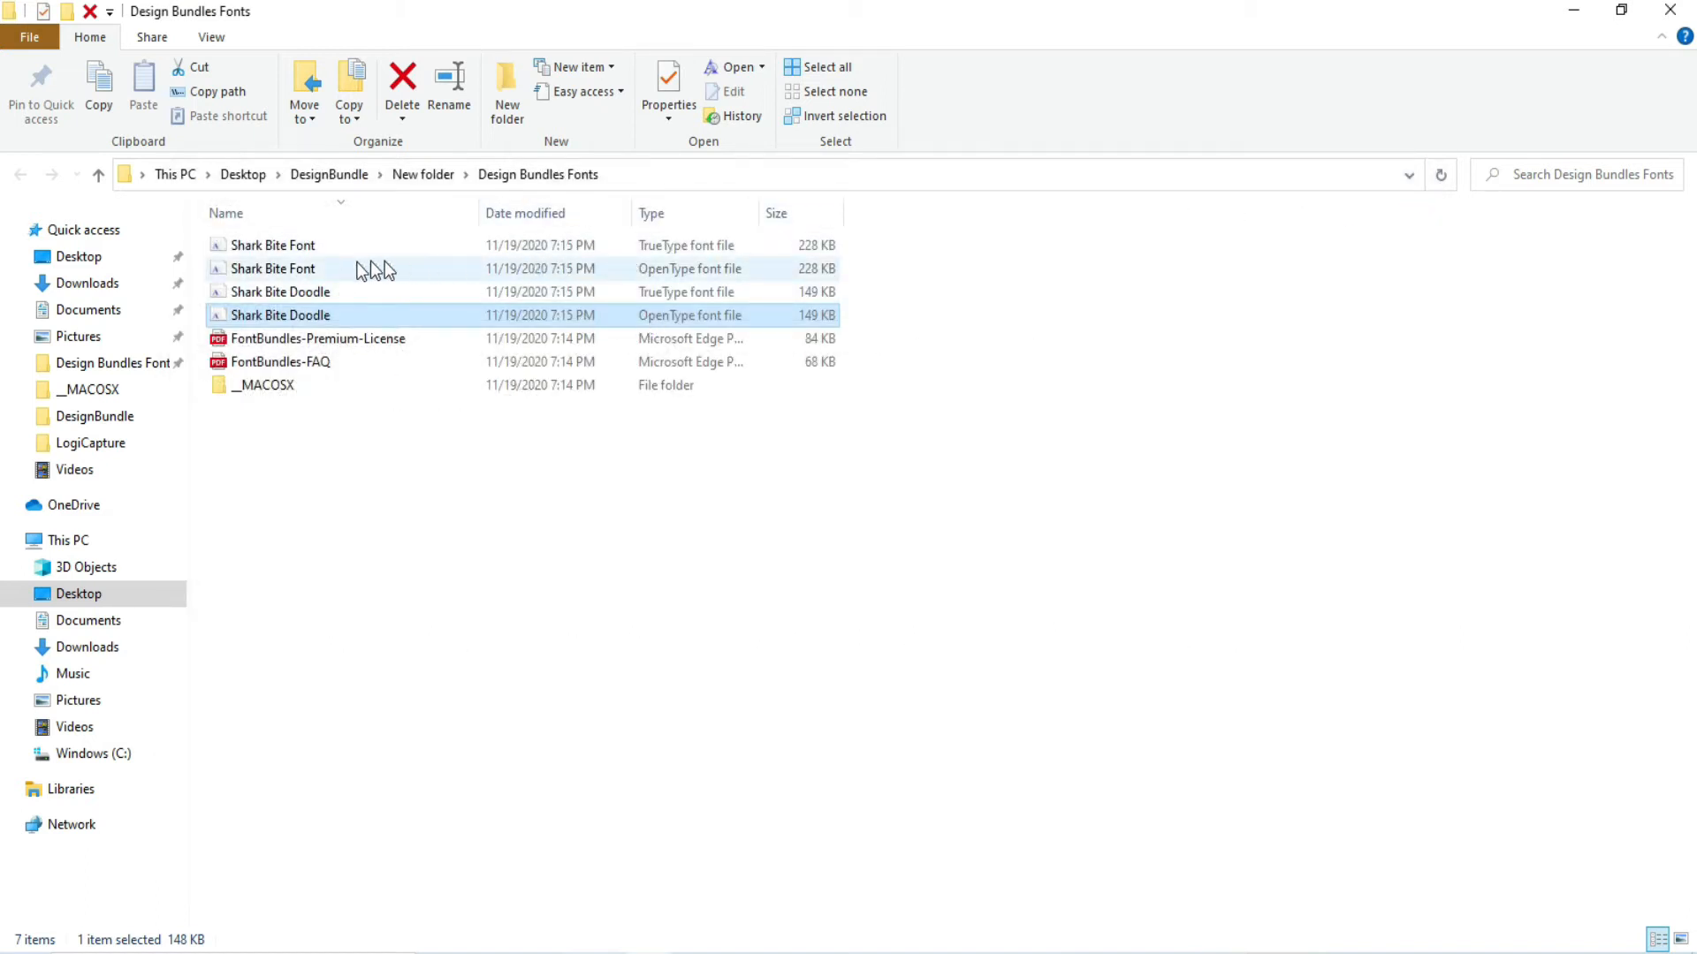
Step: Install the Shark Bite font from its OpenType font file and close the font preview
double_click(284, 274)
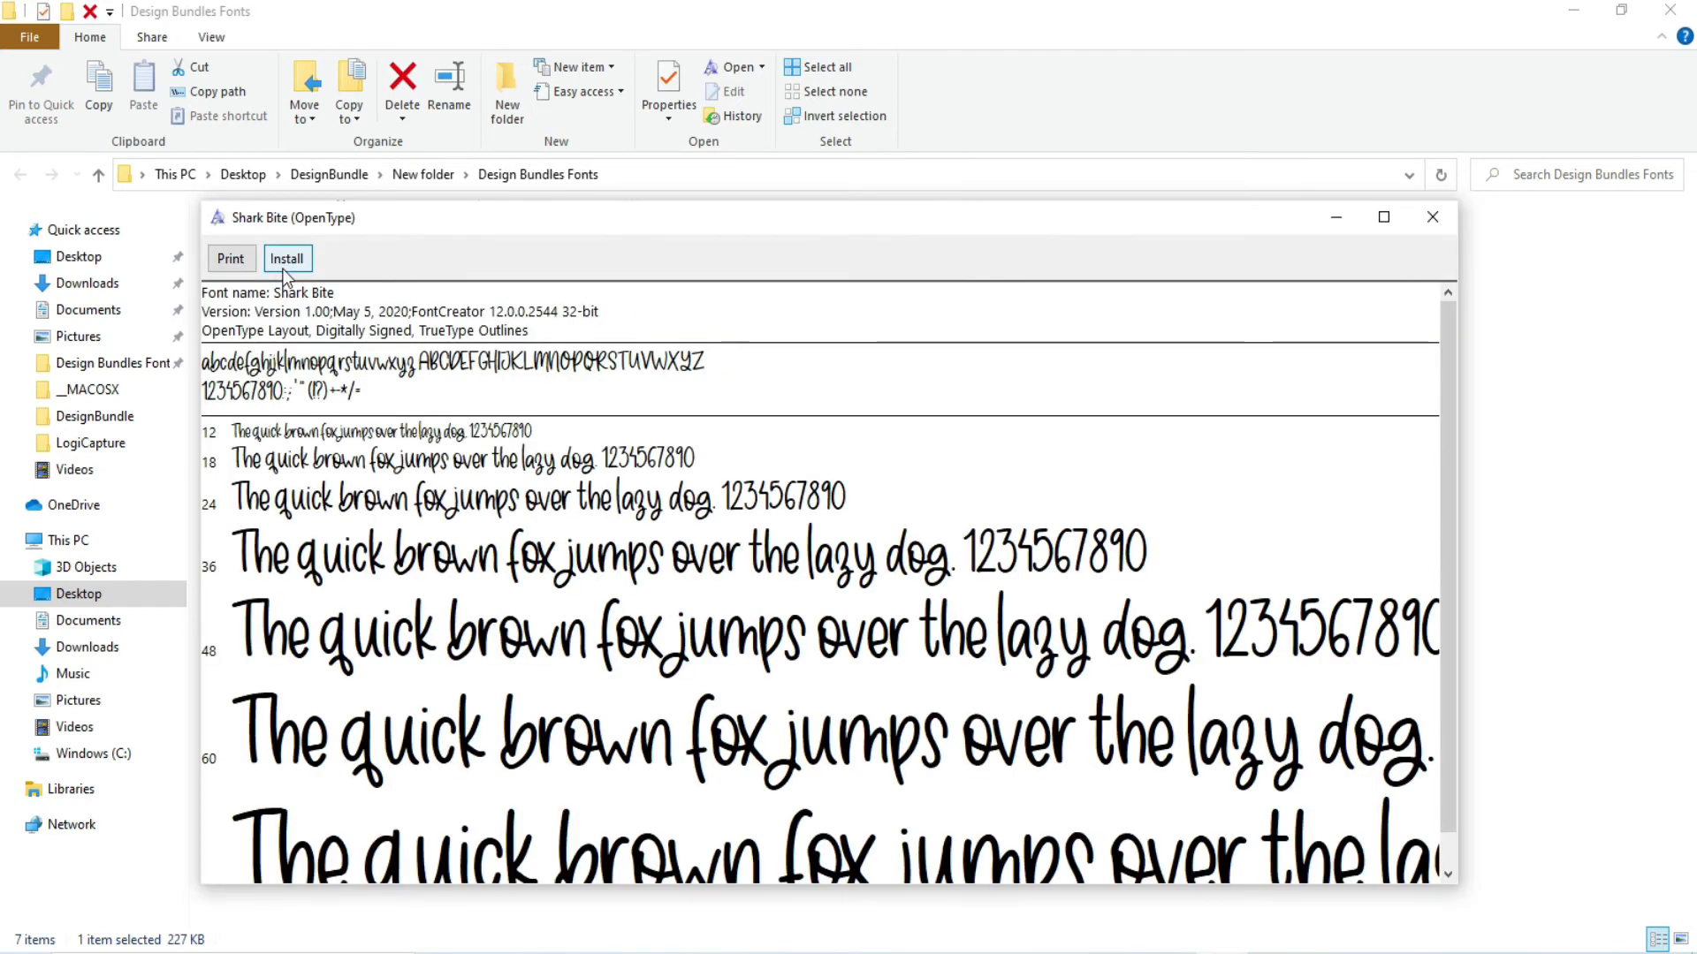
click(293, 264)
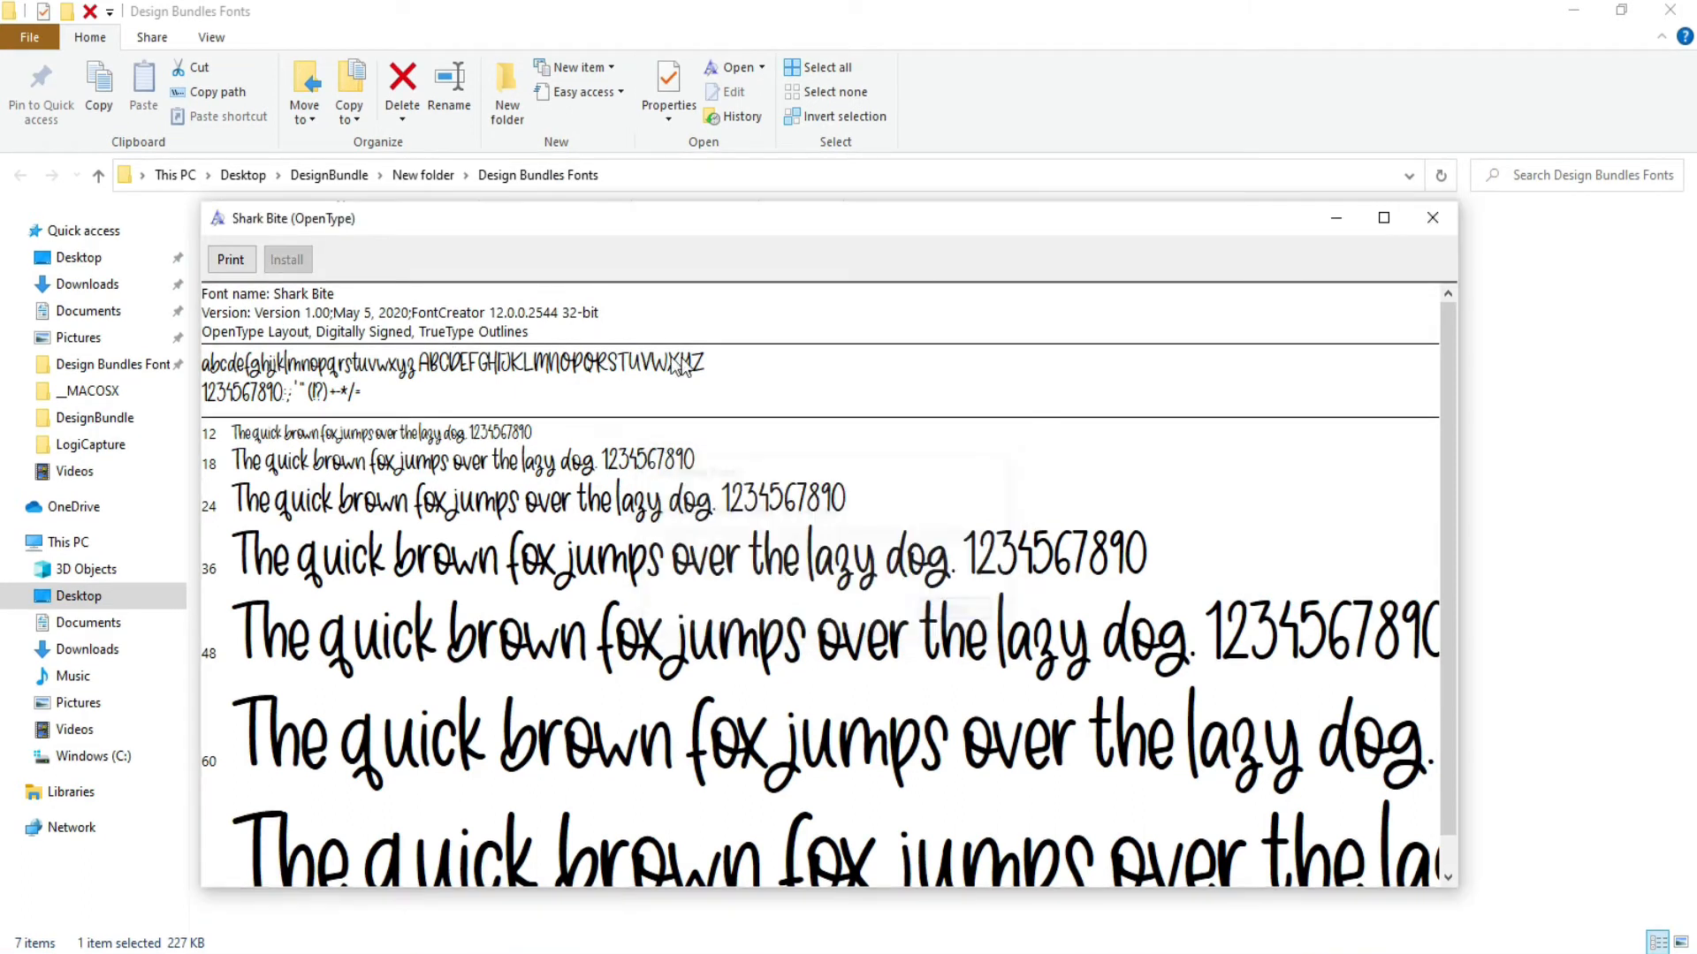
click(1440, 219)
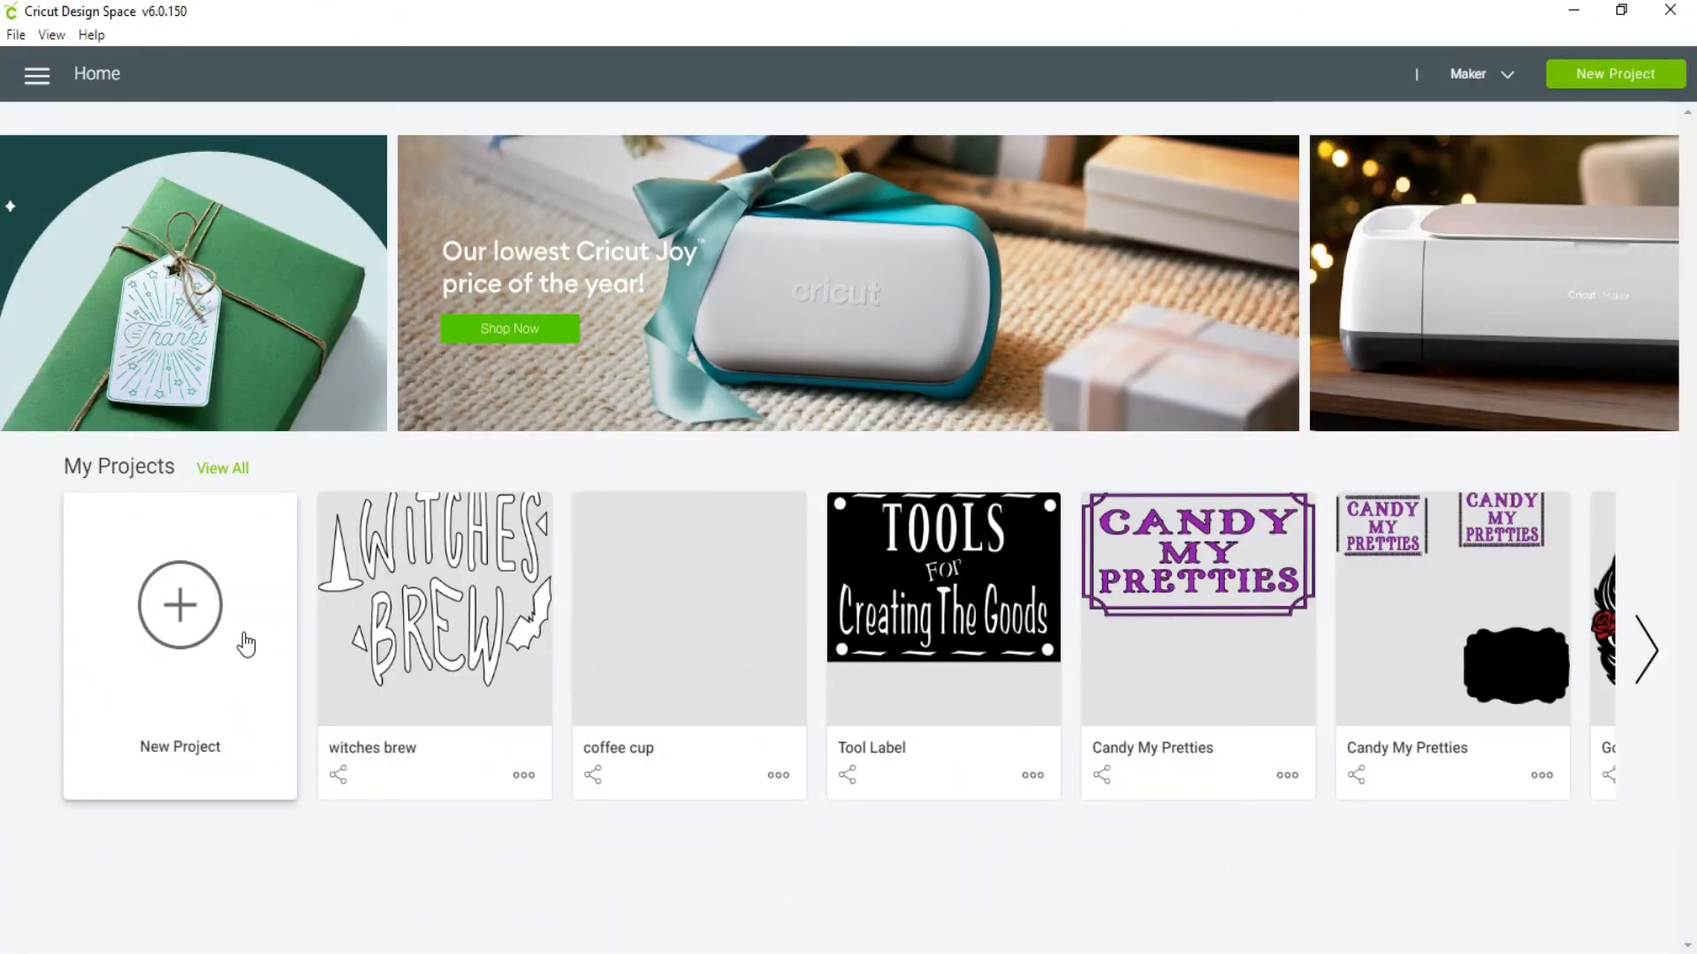
Step: Start a new project in Cricut Design Space and add the text "Creating" to the canvas
click(164, 603)
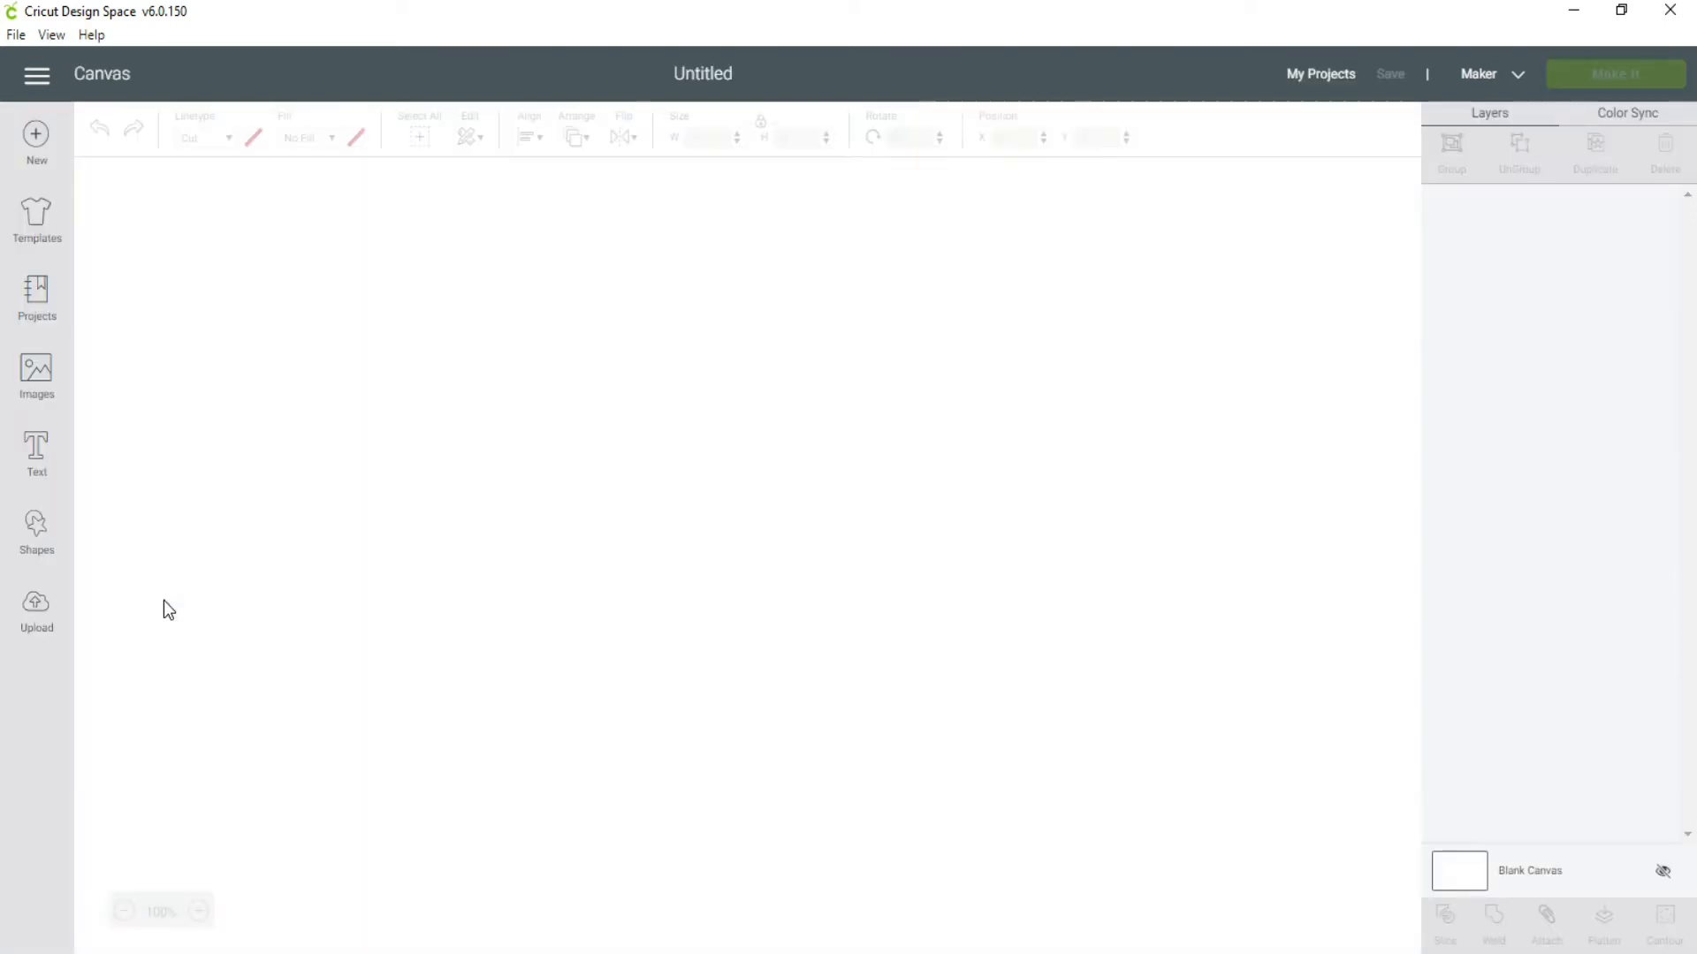
click(409, 557)
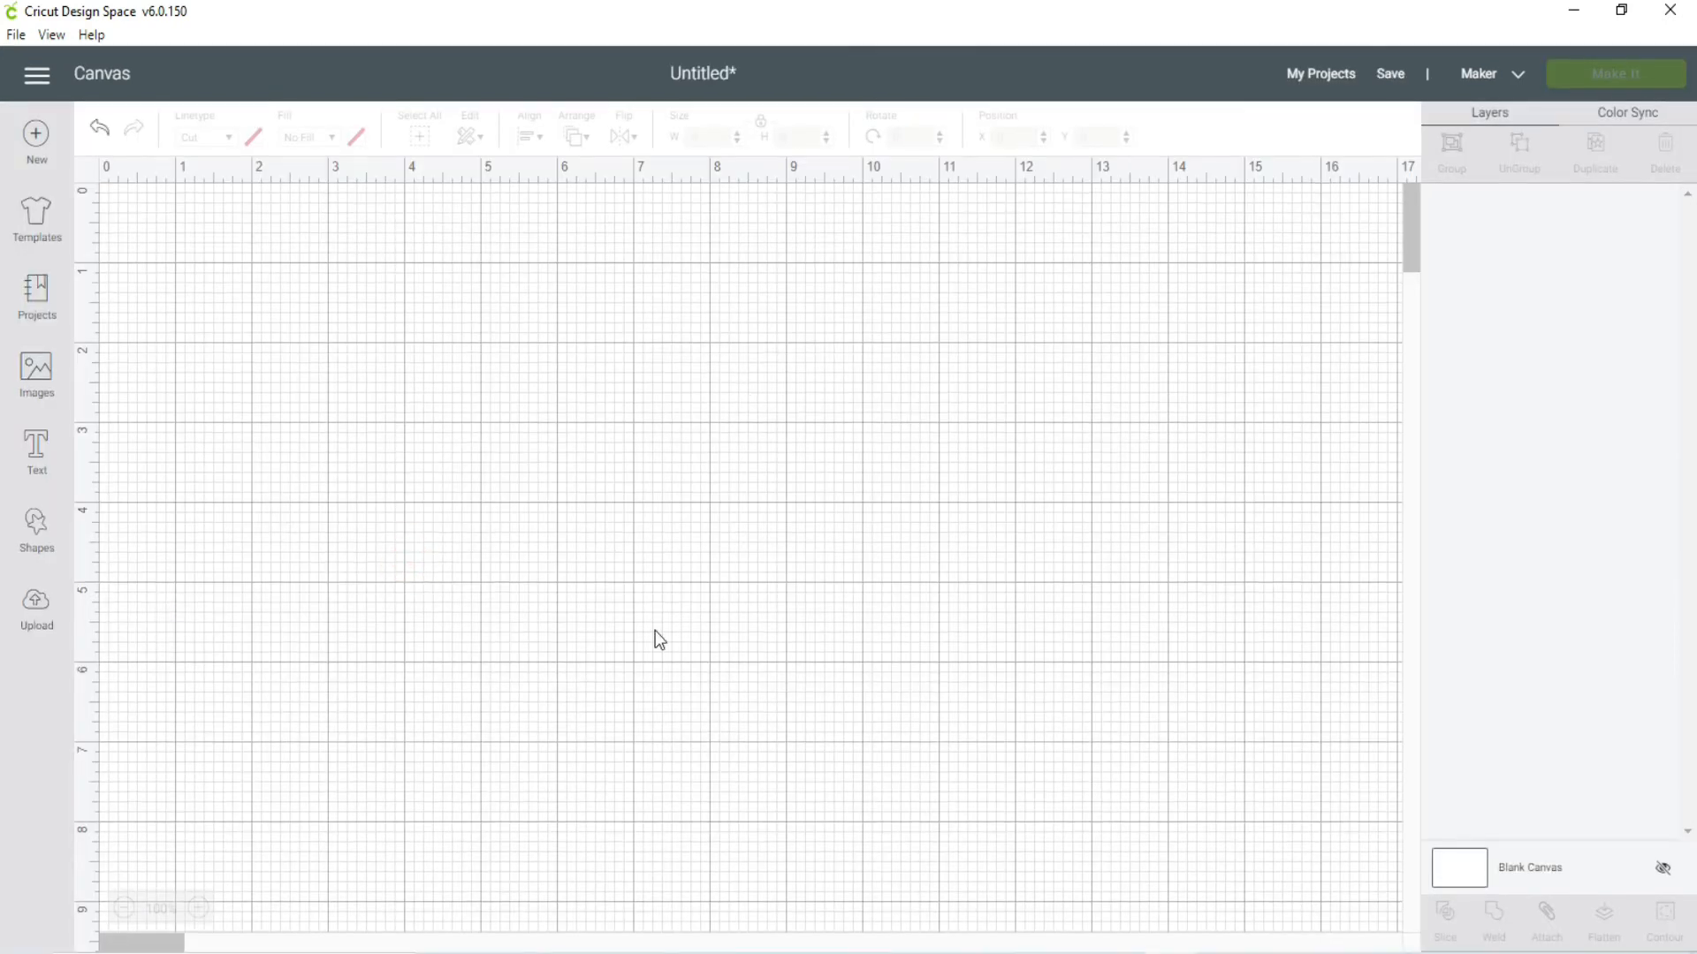
click(37, 457)
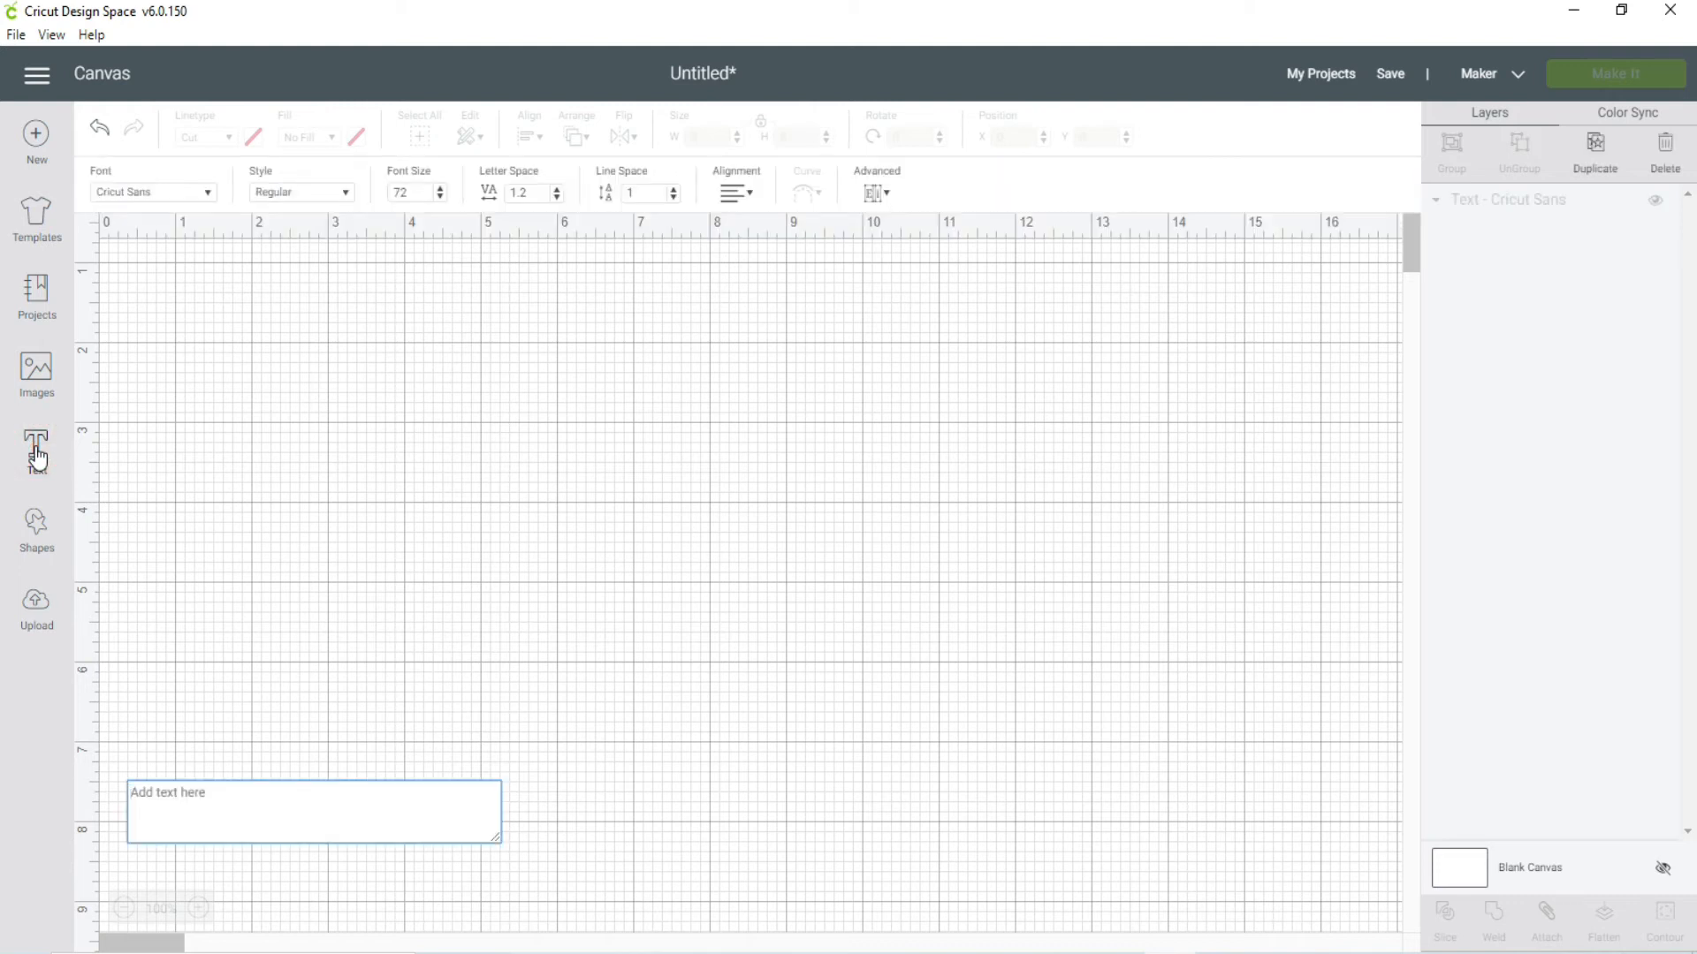
click(175, 803)
text(Cre)
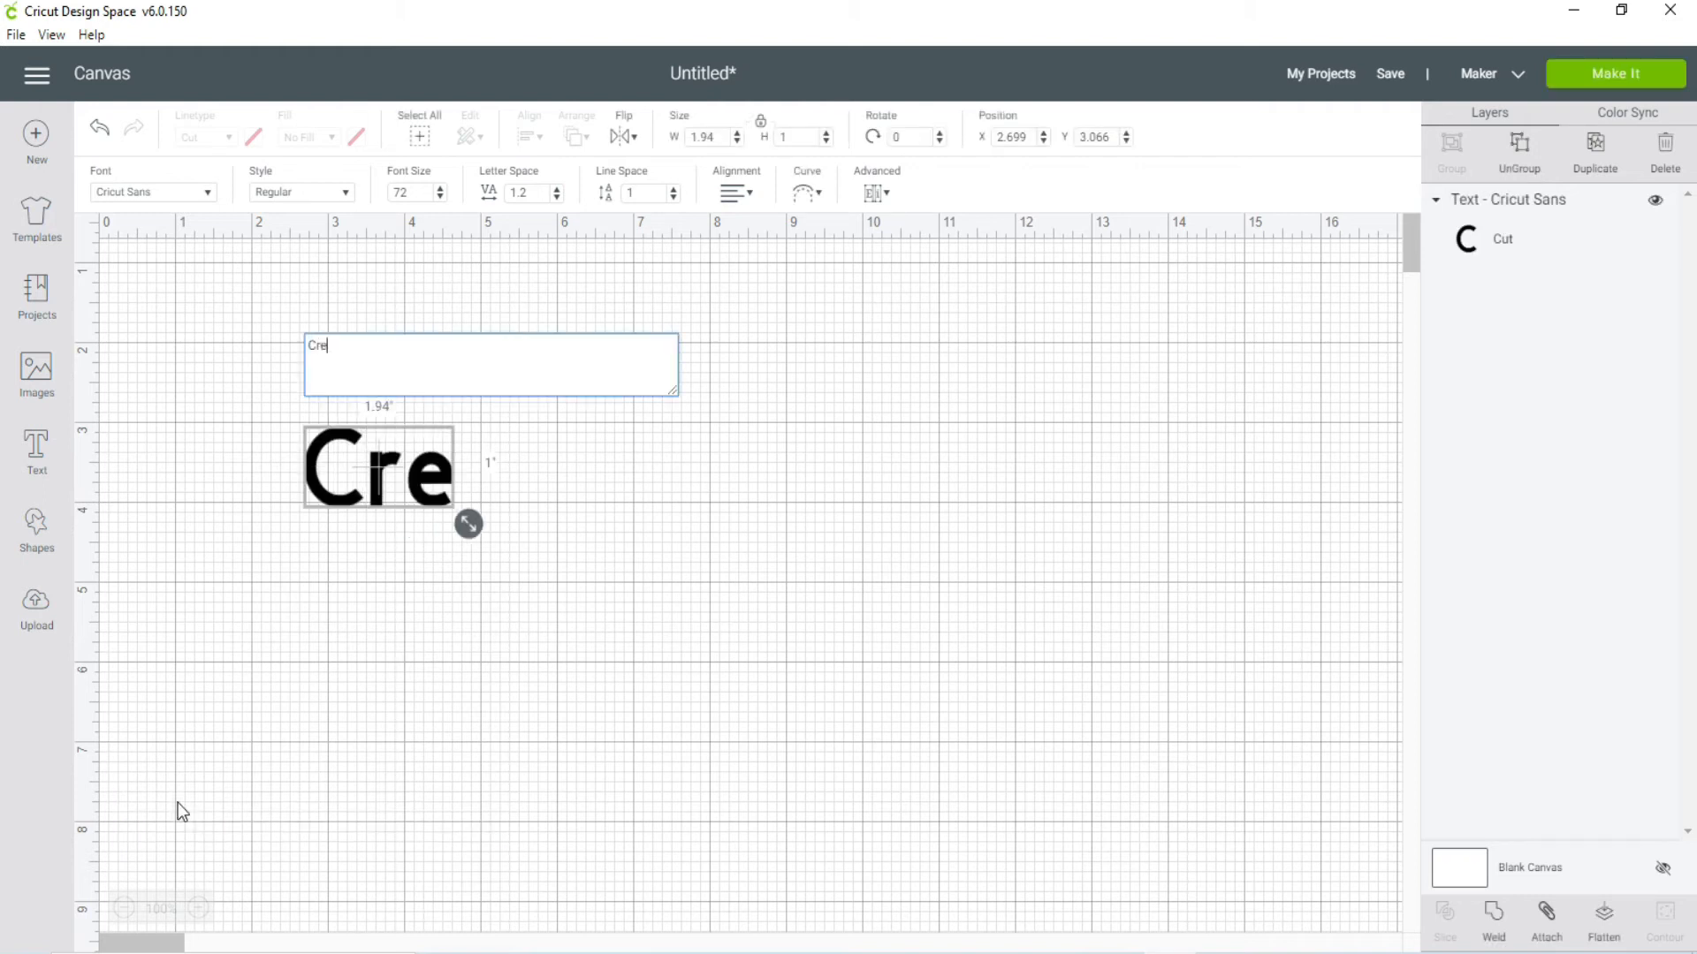
text(ating)
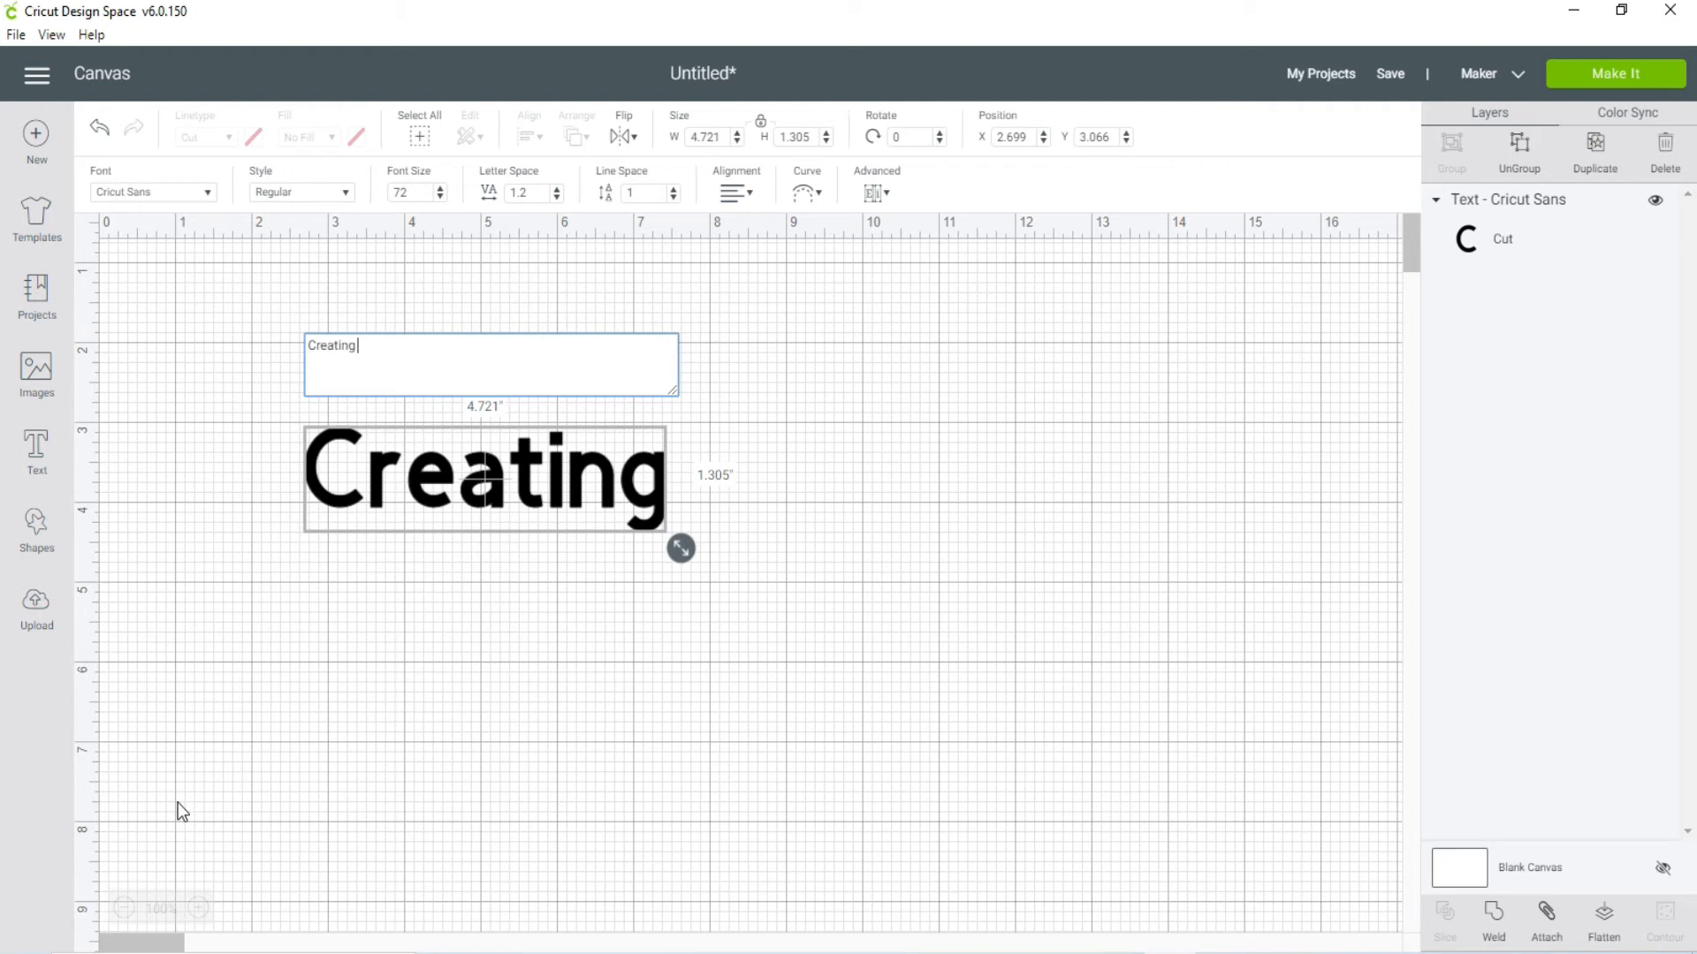
Step: Add a separate text "The" and place it just to the right of the word "Creating"
click(38, 464)
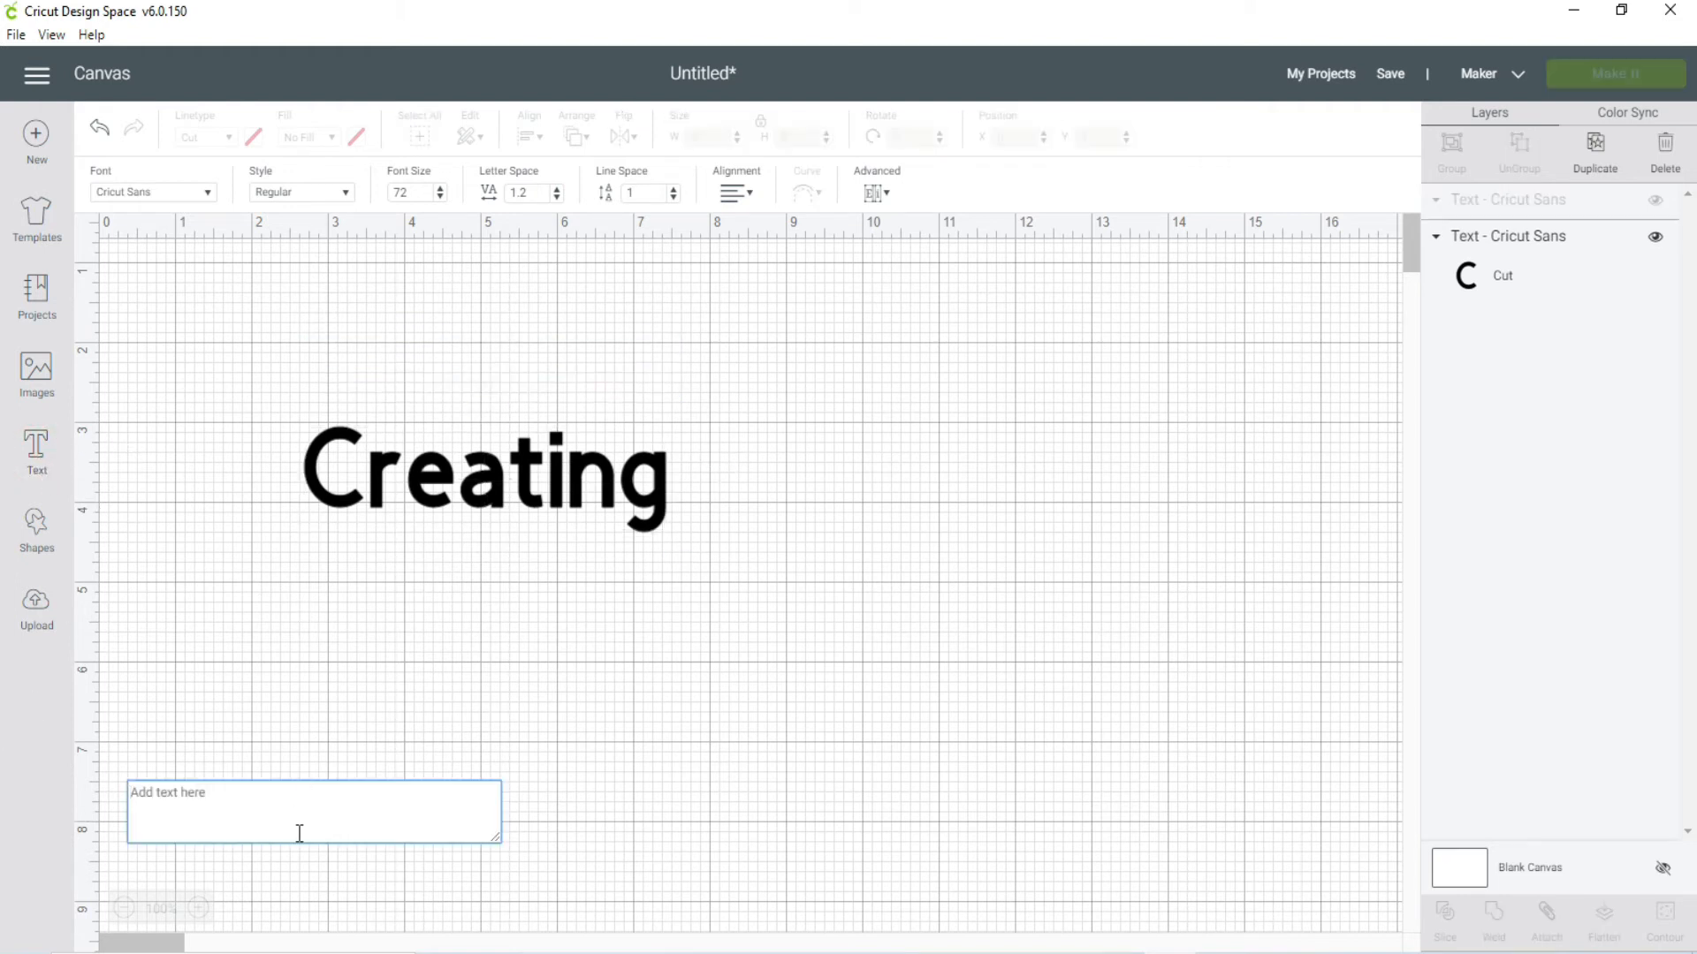
text(The)
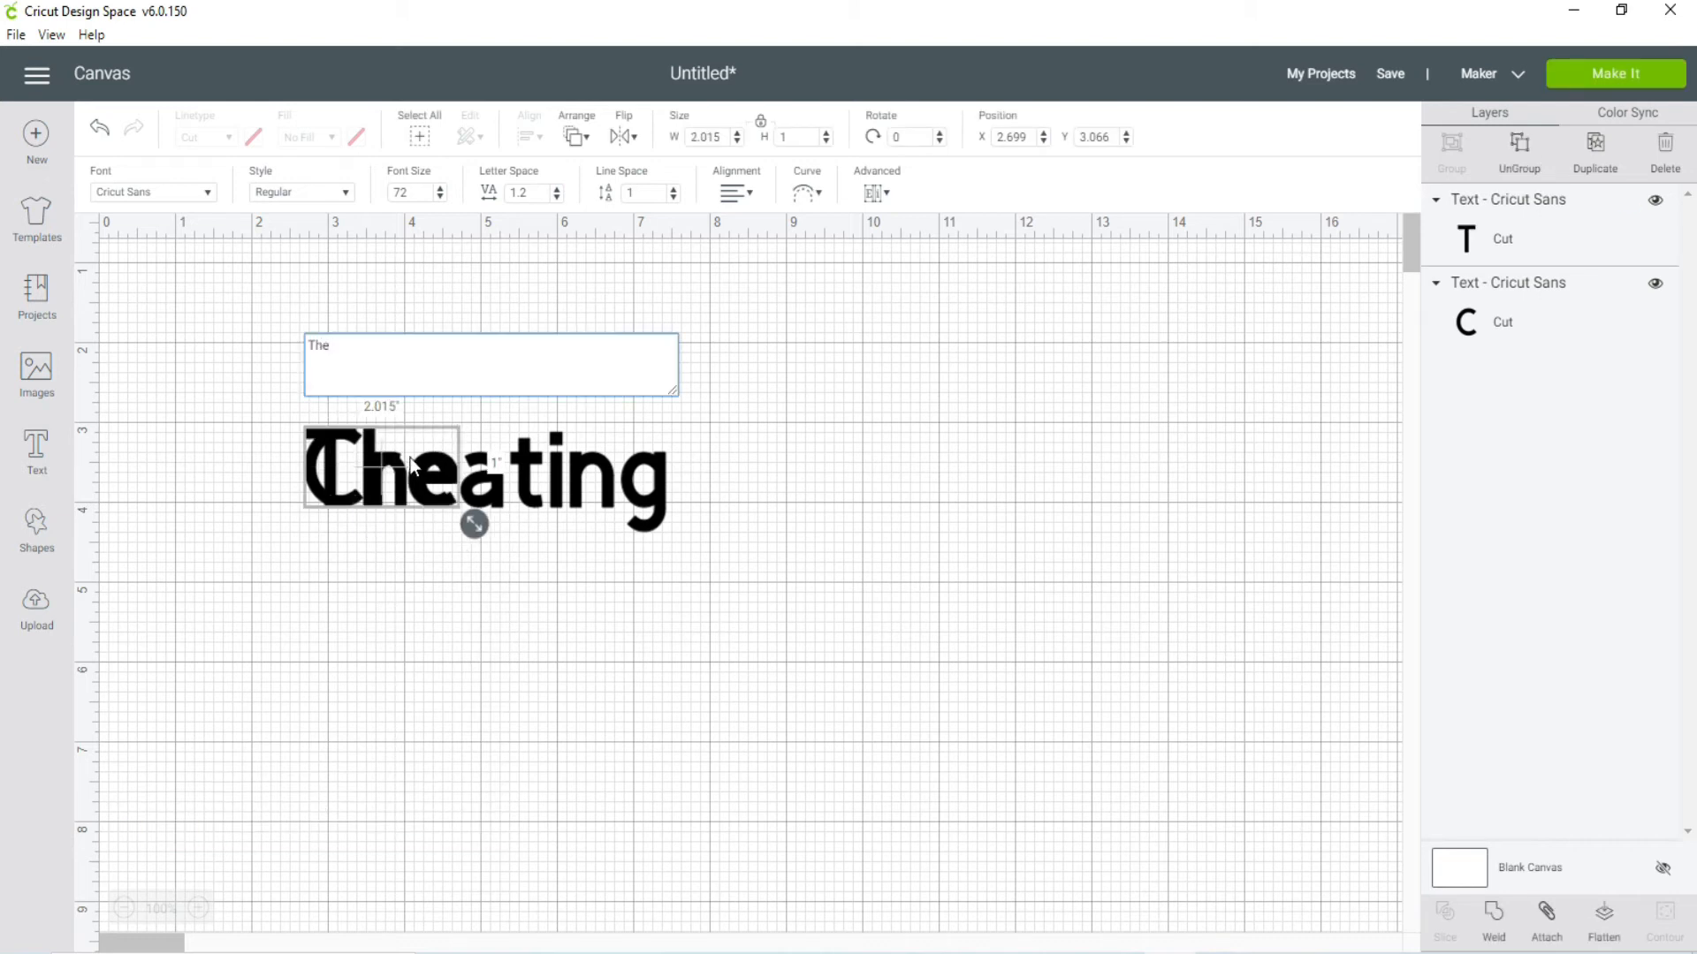
click(380, 614)
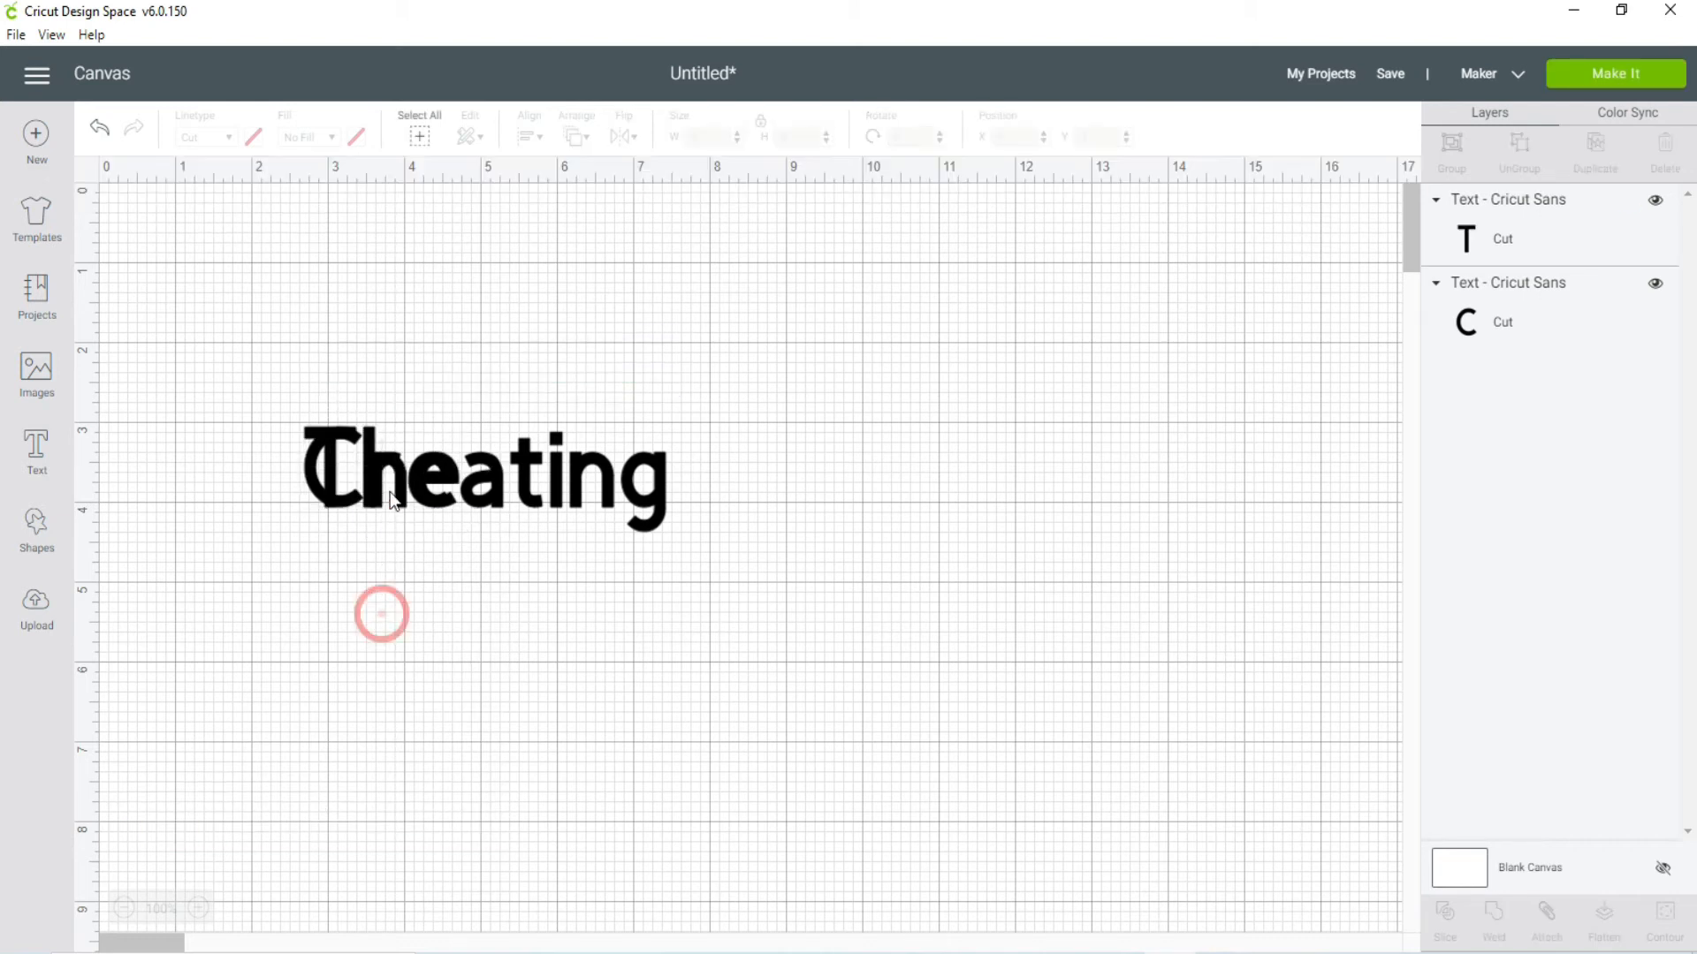
drag(388, 464, 795, 486)
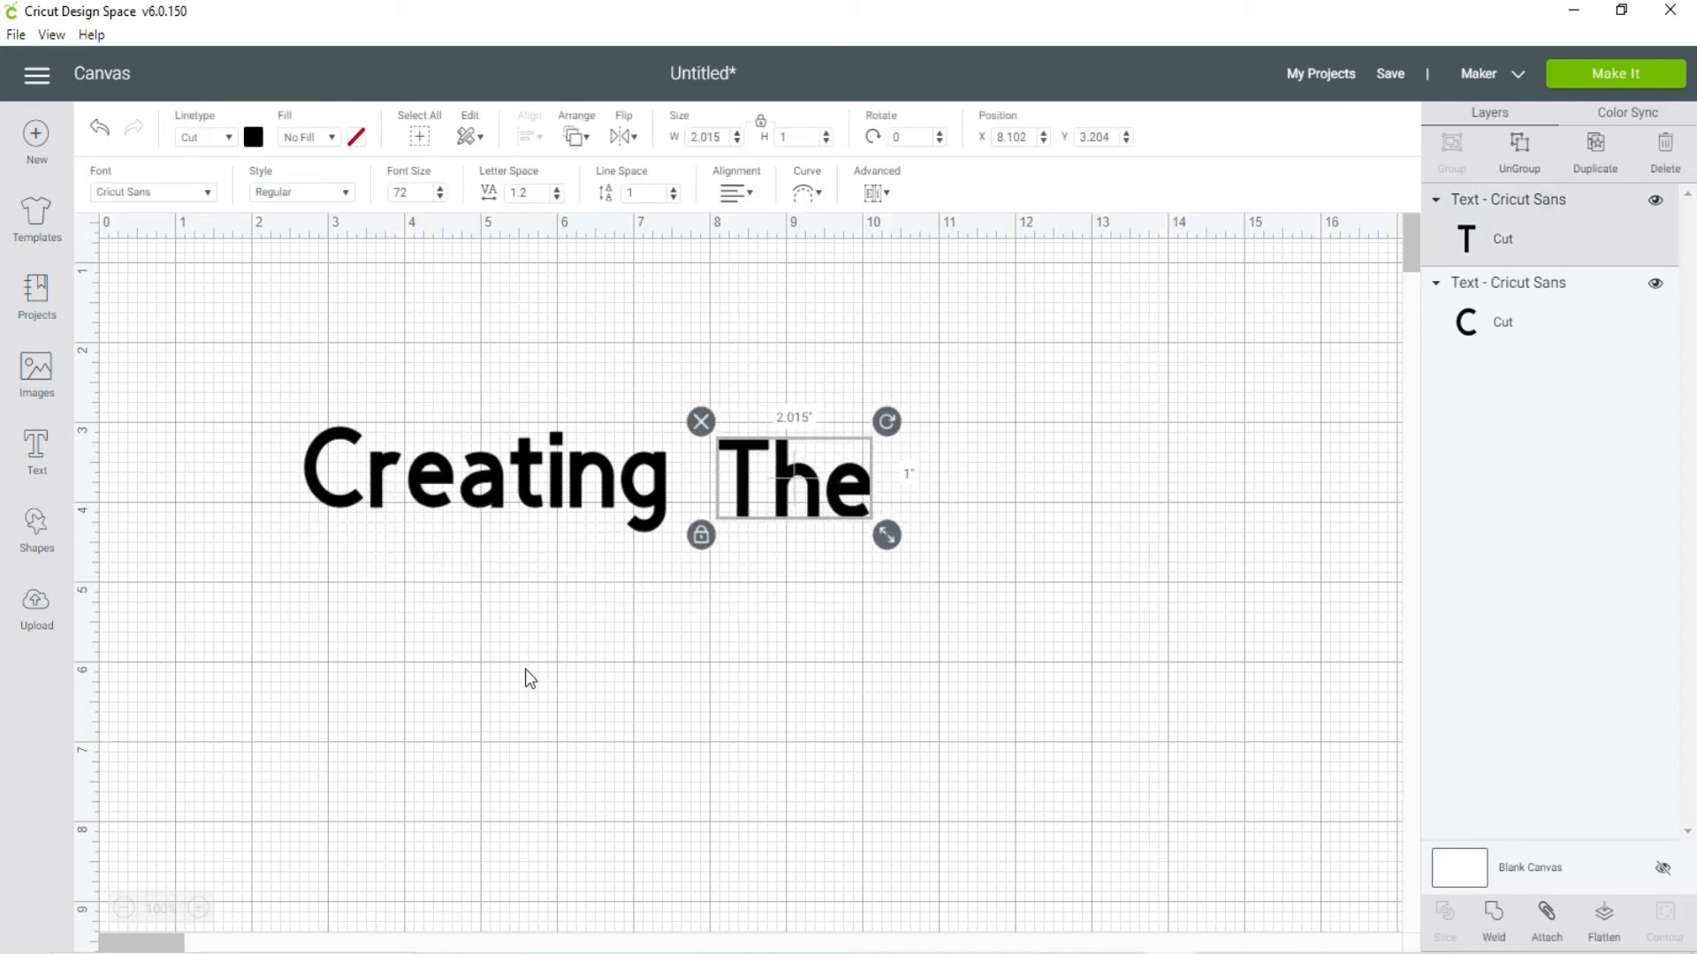
Step: Add a separate text "Goods" and place it just to the right of the word "The"
click(35, 460)
click(190, 797)
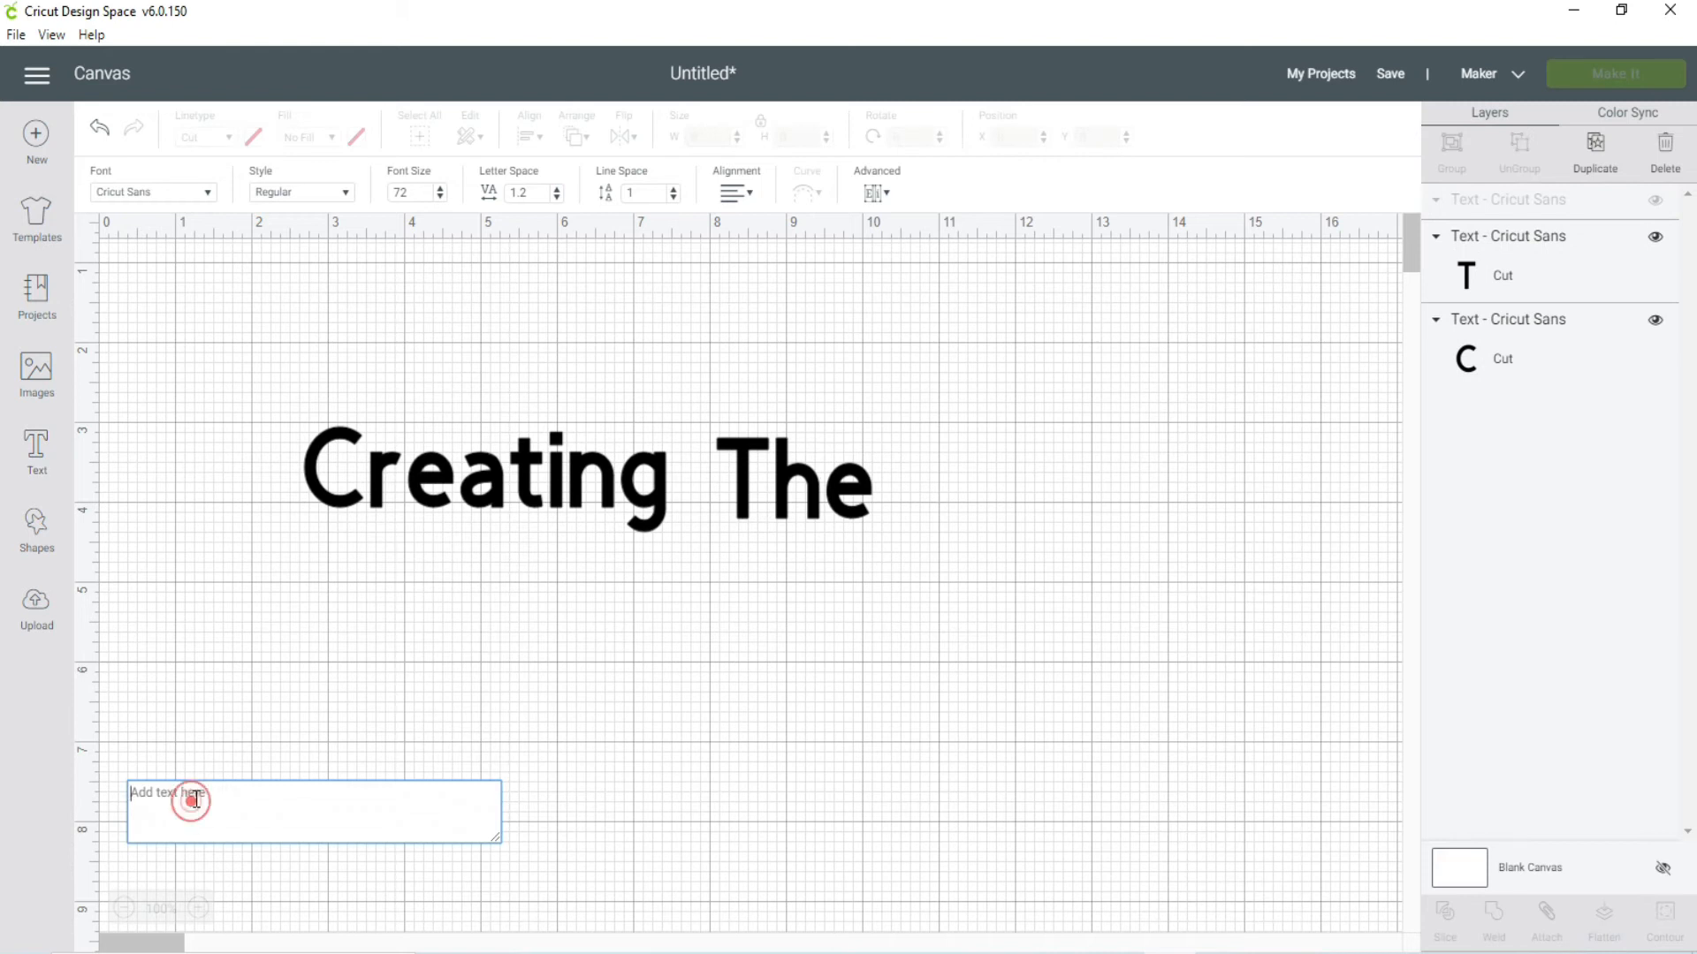
text(Goods)
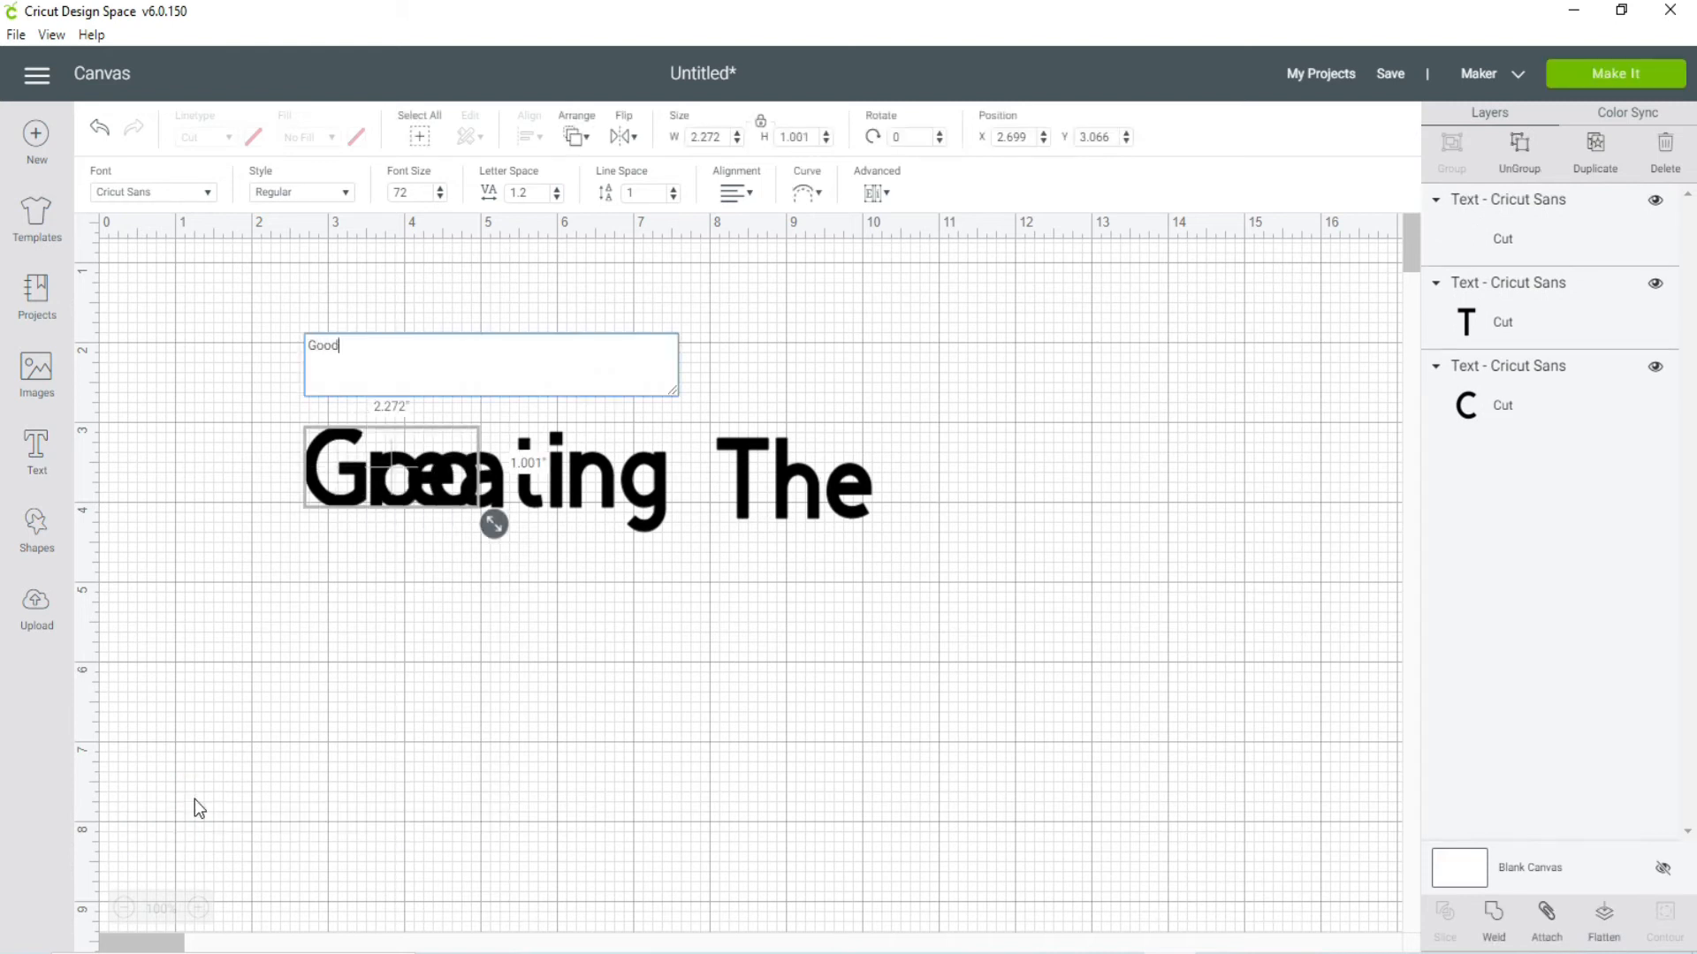
click(361, 632)
drag(455, 464, 1039, 496)
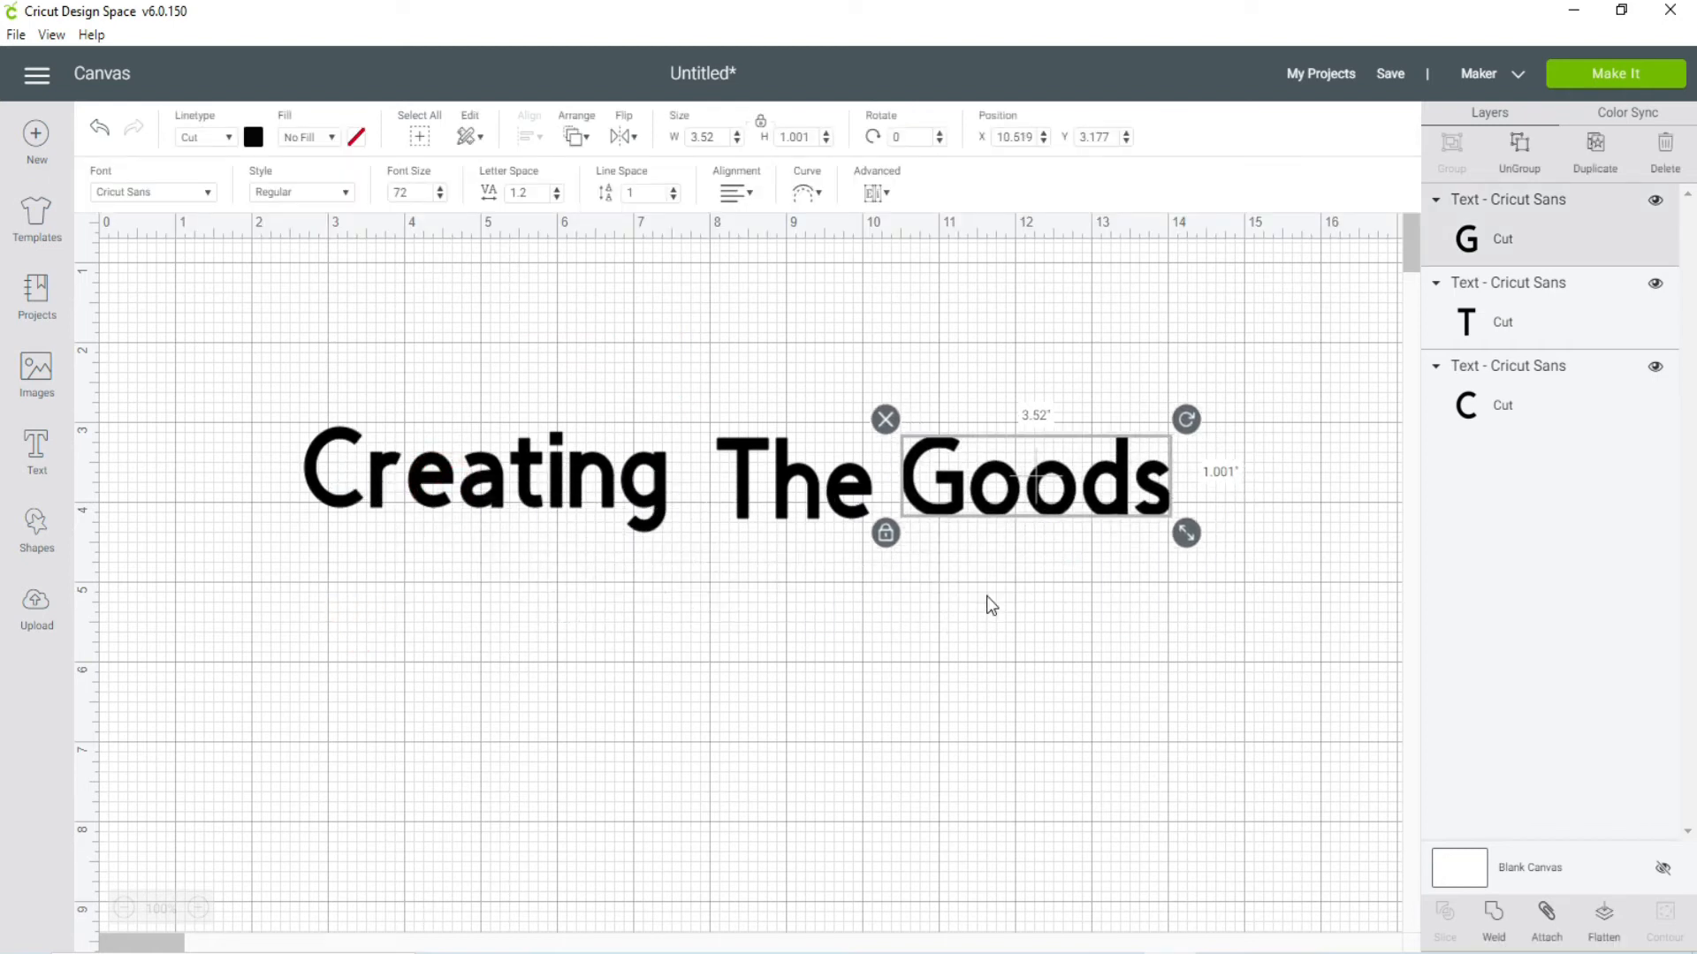
click(941, 673)
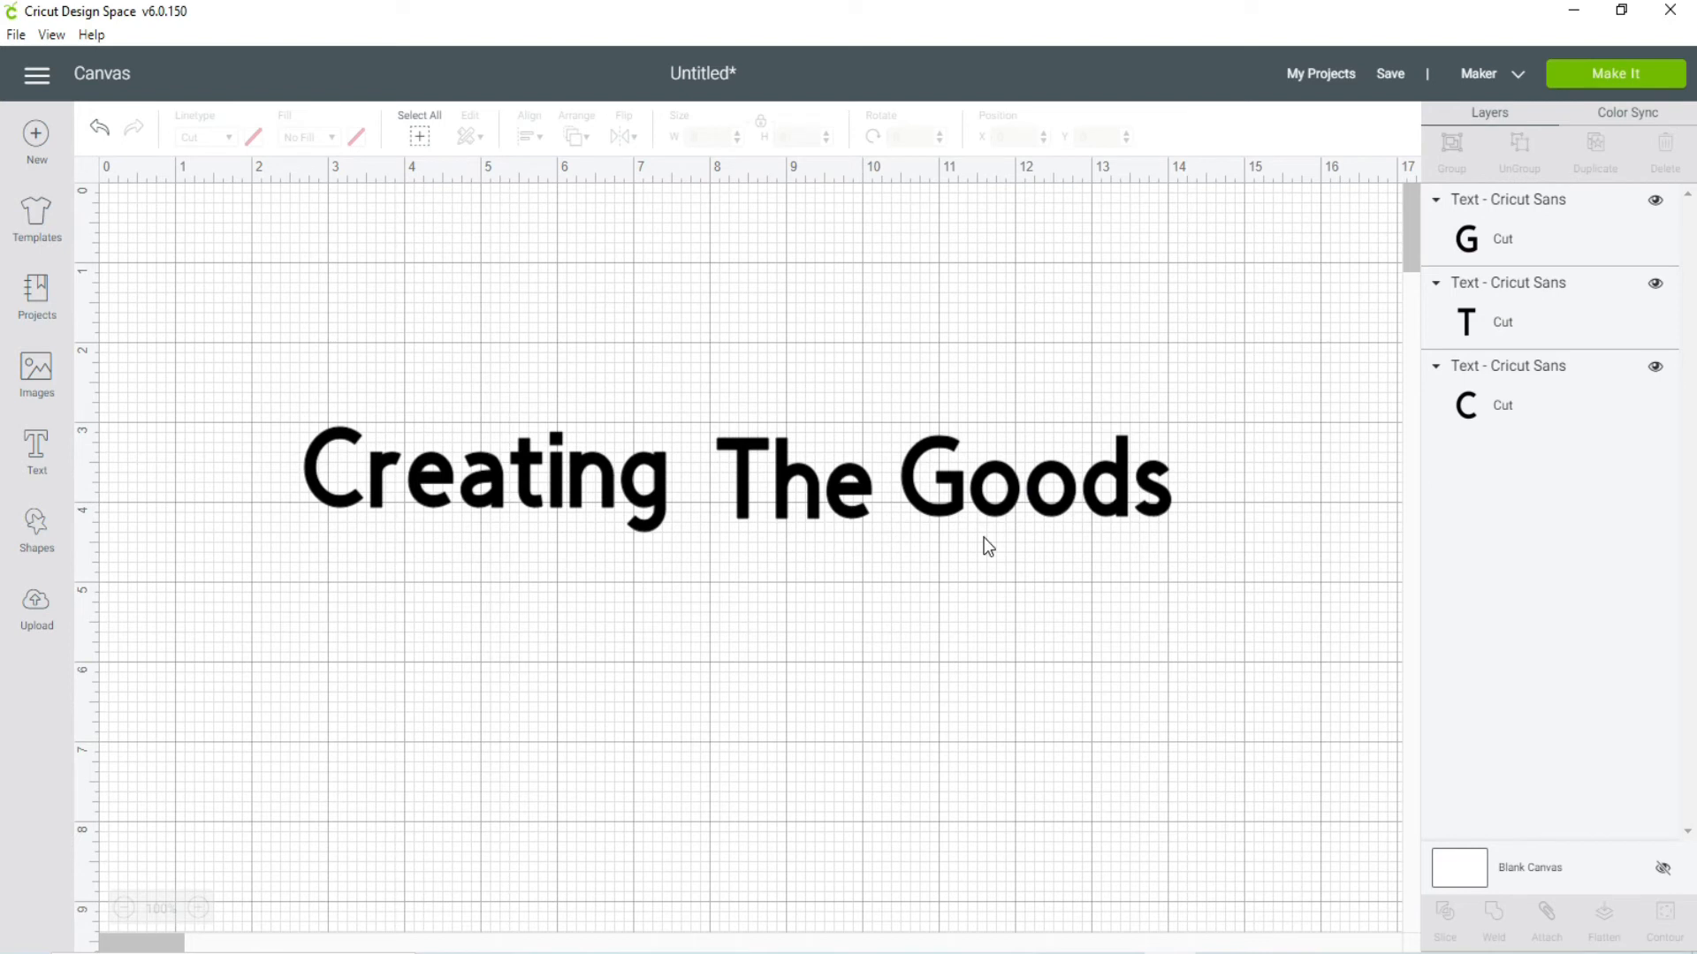
Step: Nudge the words "The" and "Goods" so they line up closely with "Creating"
click(785, 486)
drag(785, 486, 793, 486)
click(905, 471)
drag(903, 464, 899, 468)
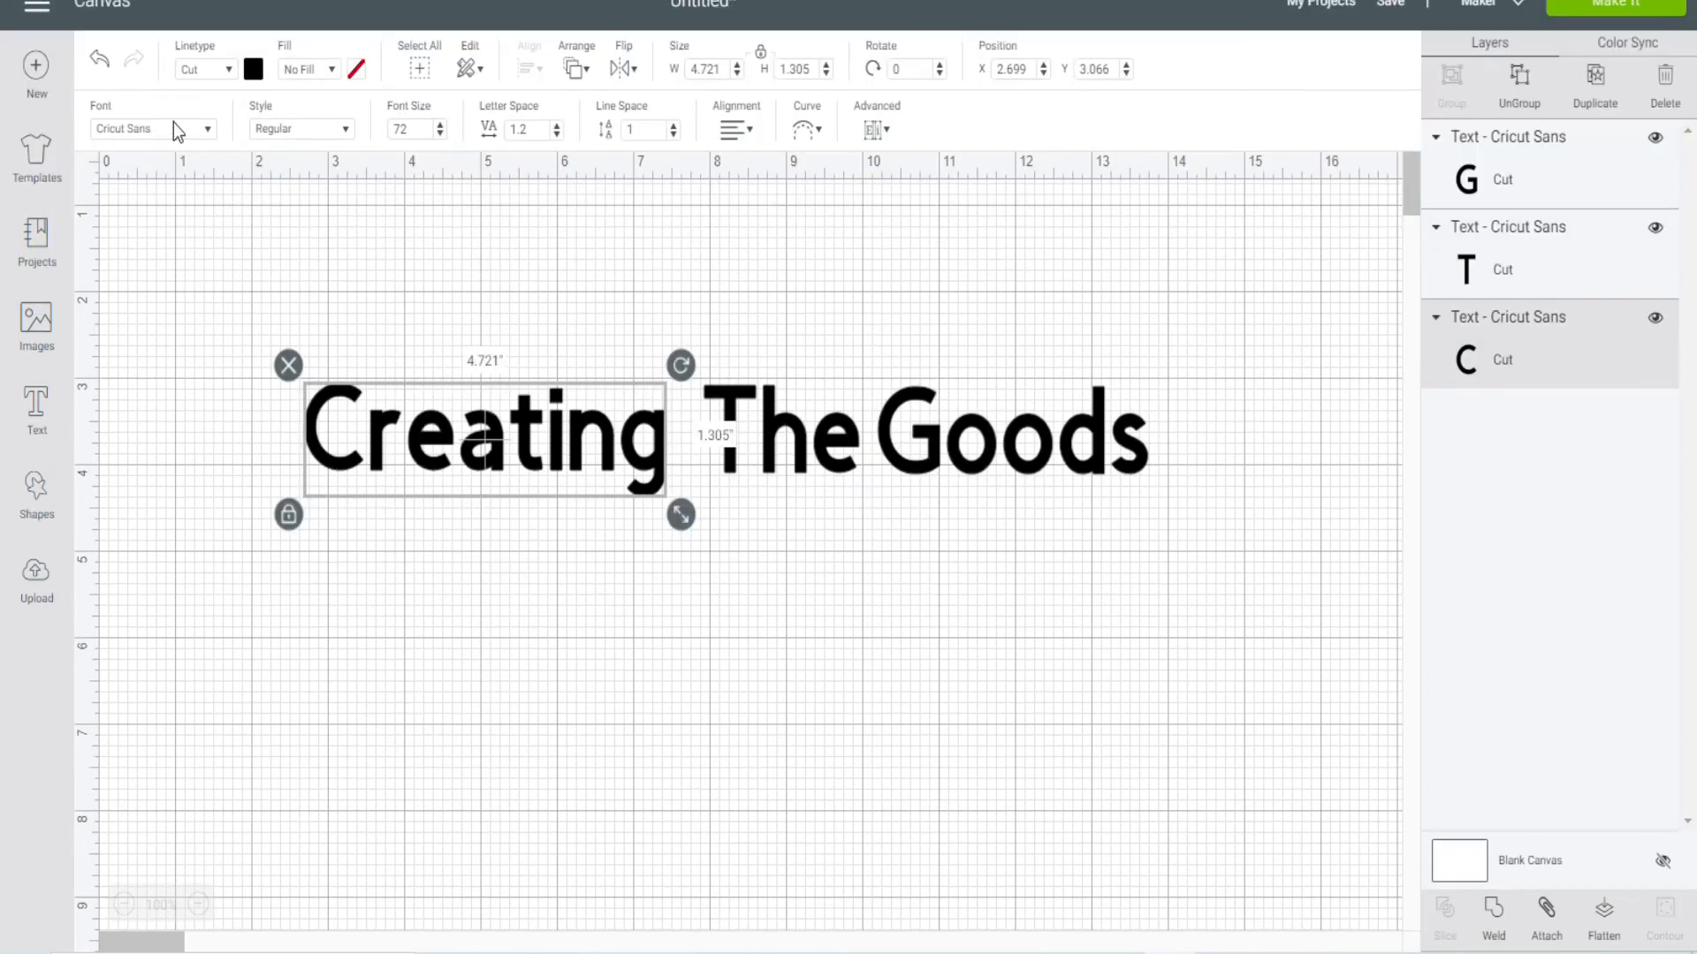
Step: Limit the font choices for the word "Creating" to system fonts and search them for "shark"
click(209, 129)
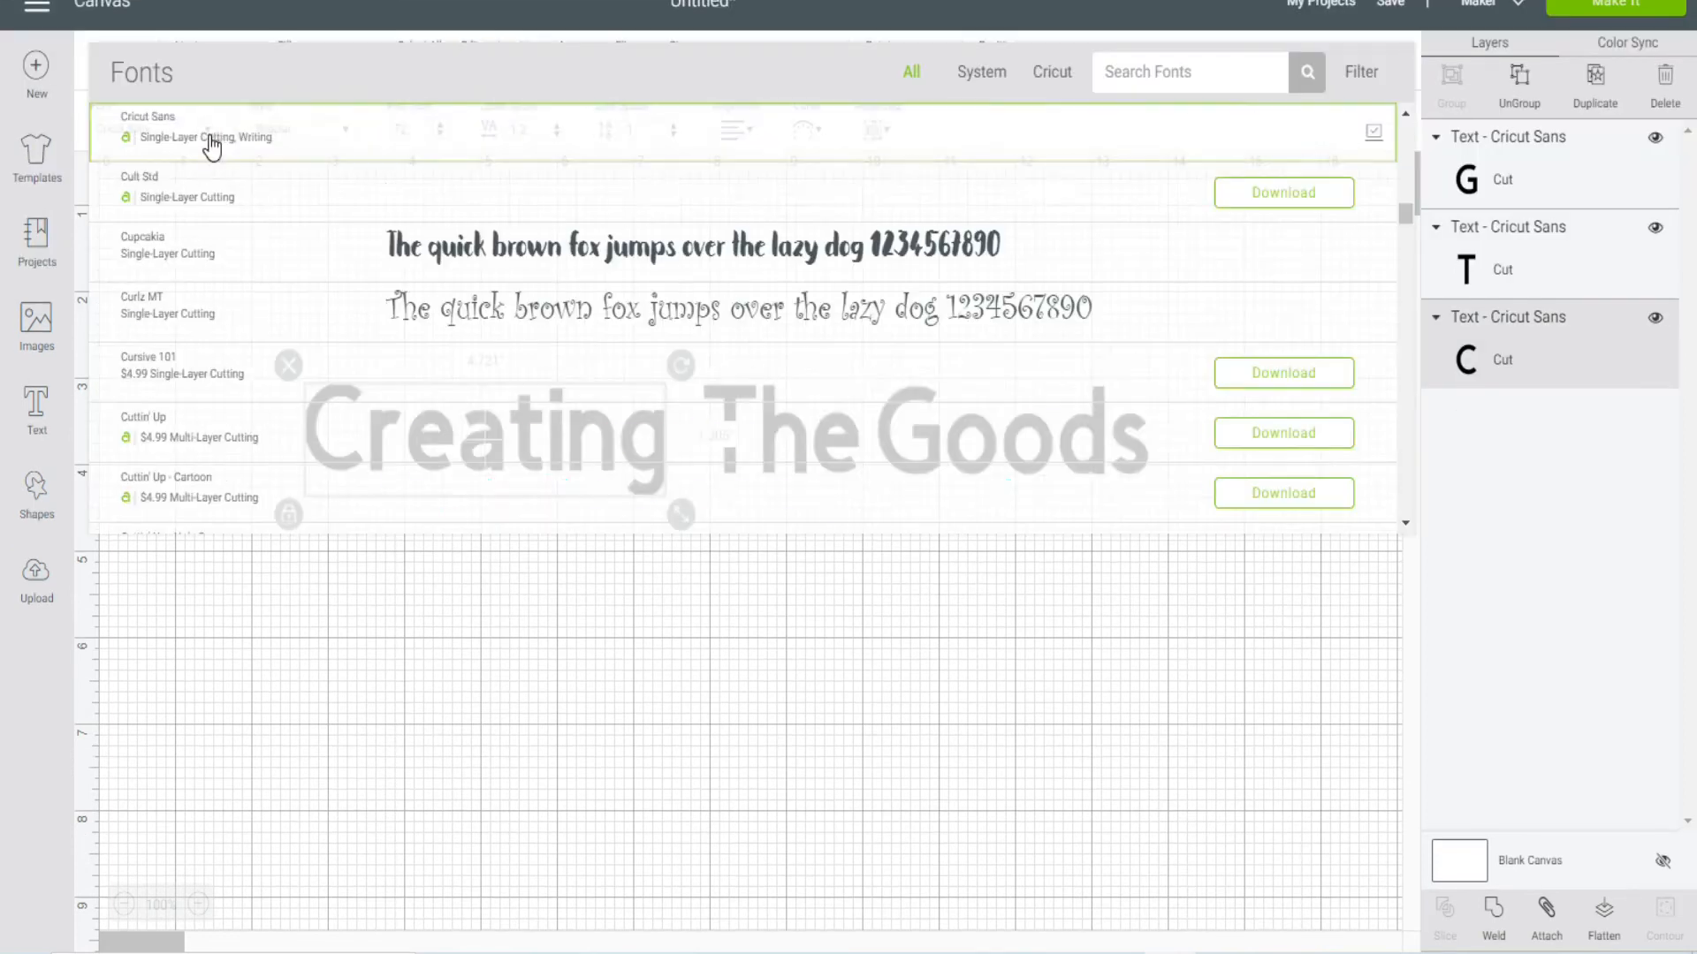
click(211, 145)
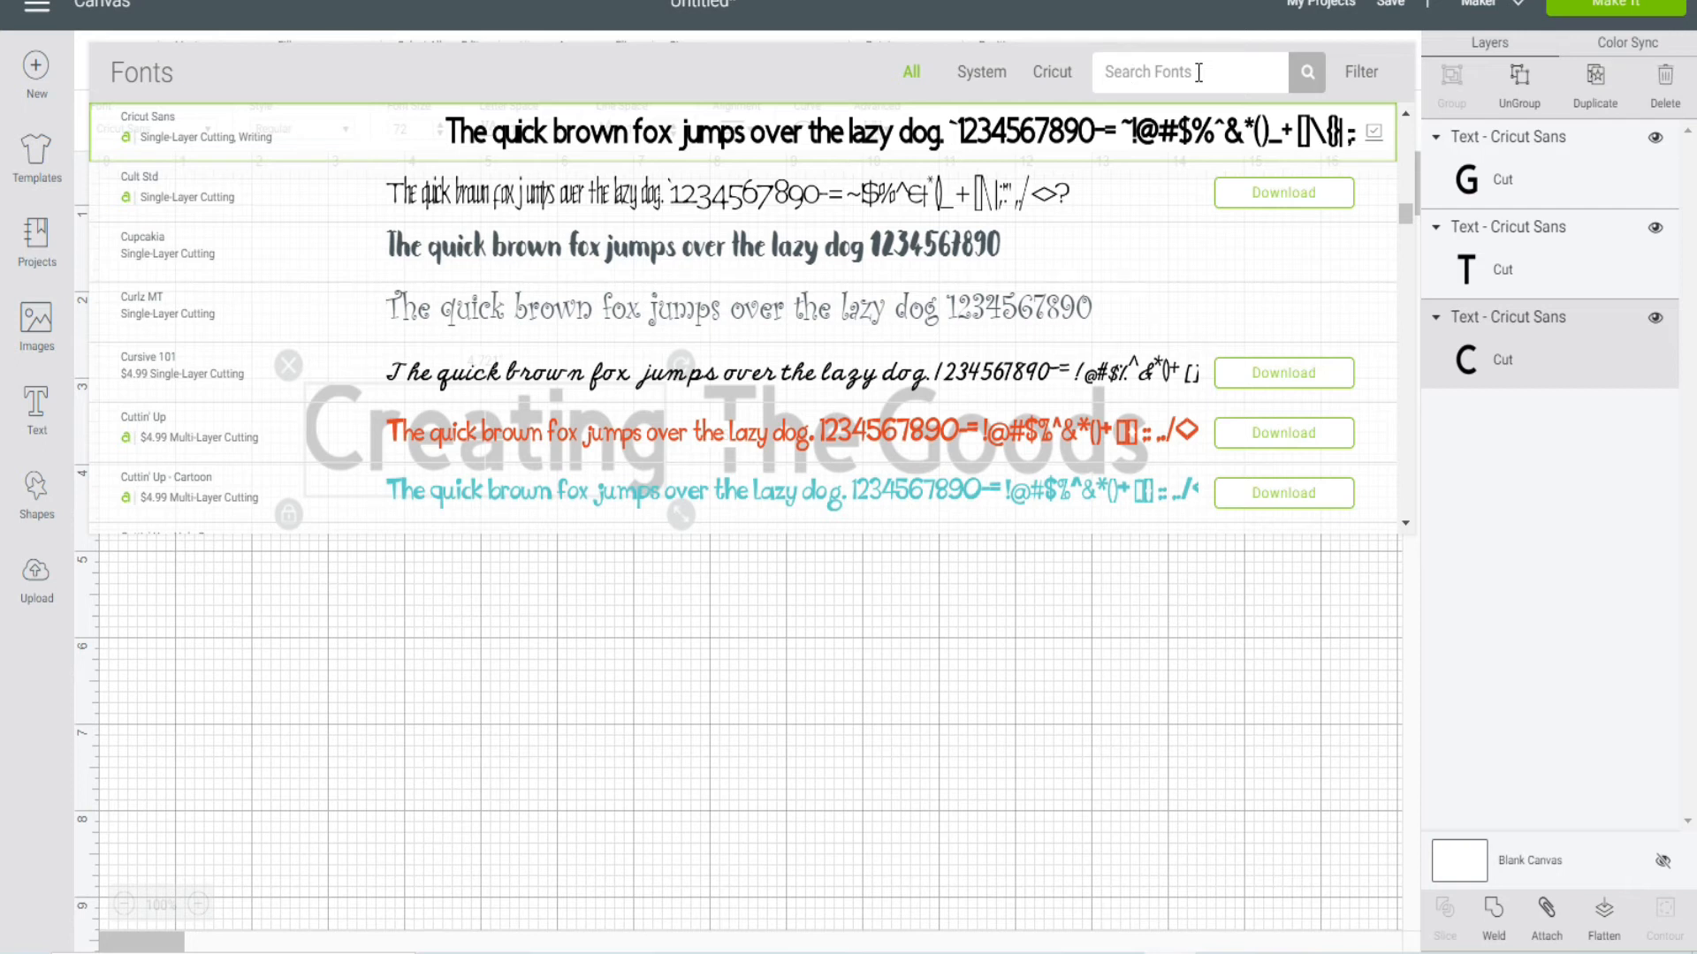
click(990, 80)
click(1352, 84)
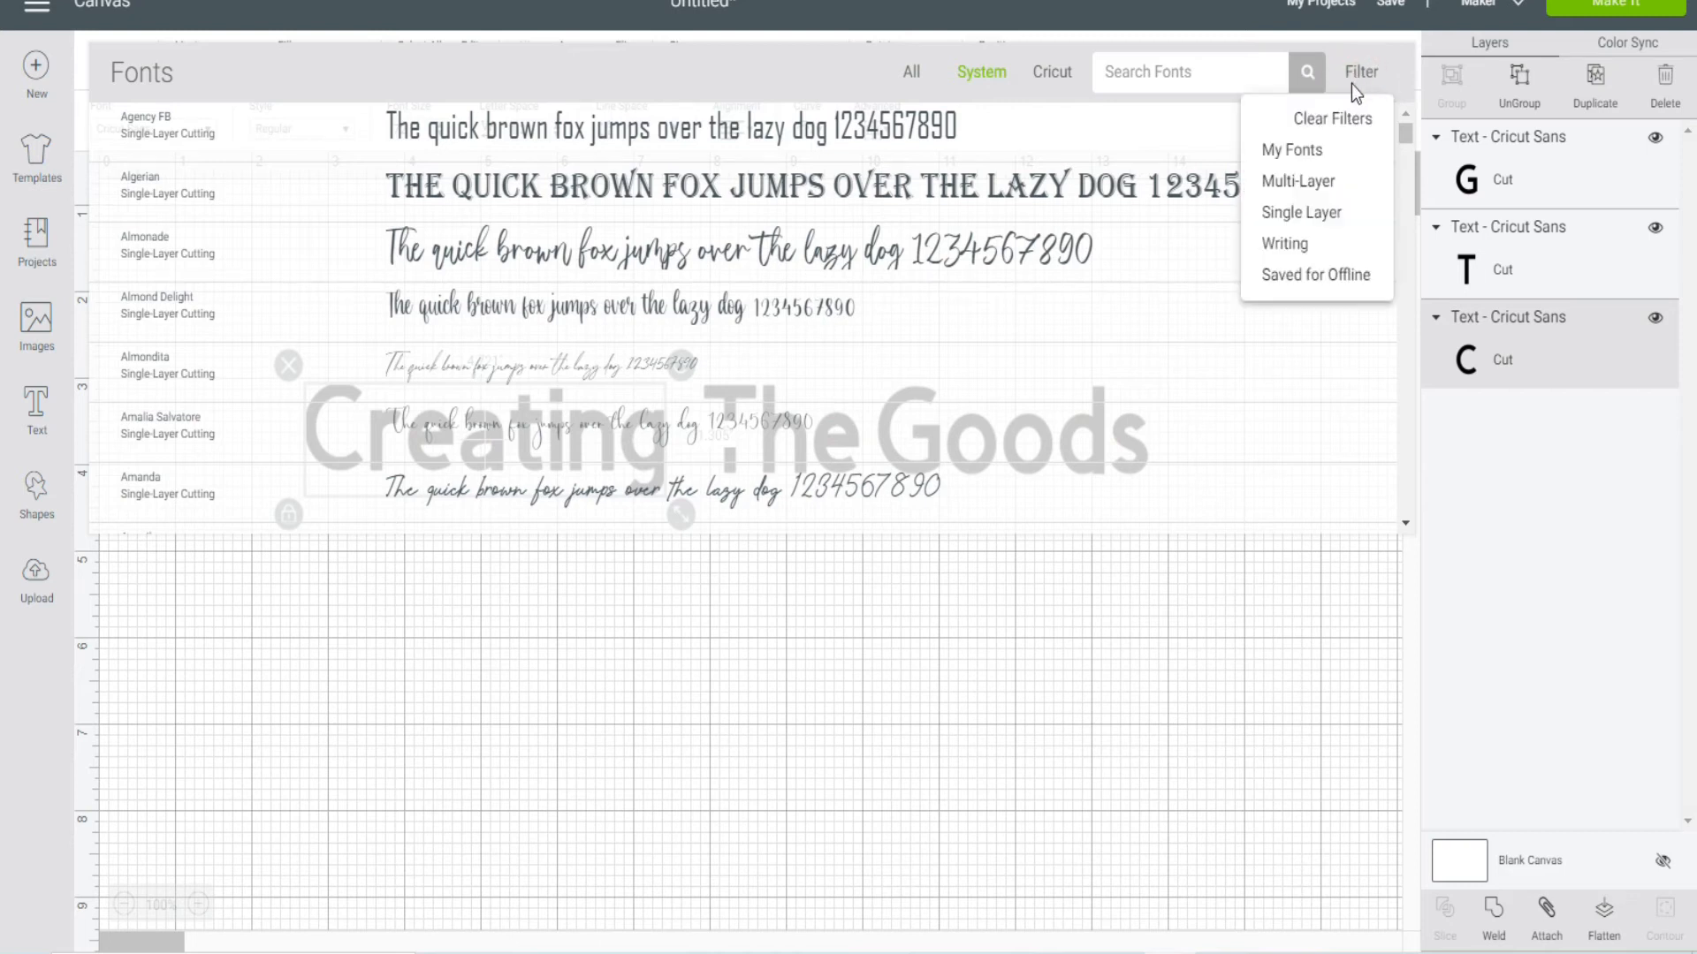
click(1292, 151)
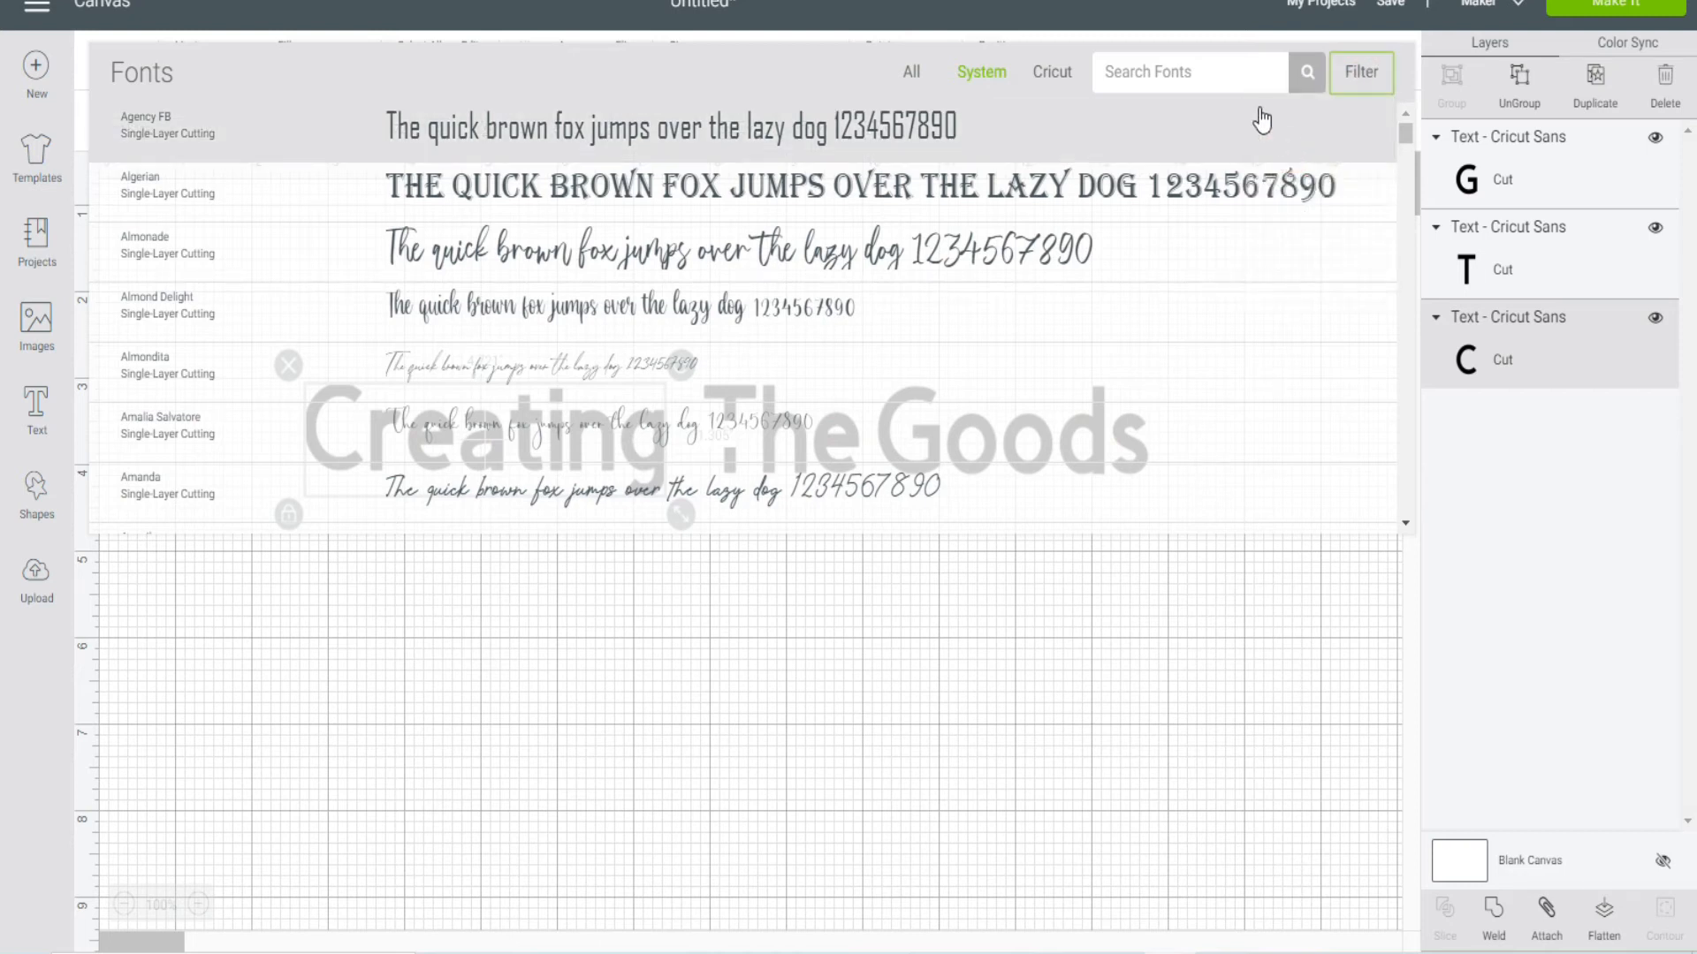
click(1125, 74)
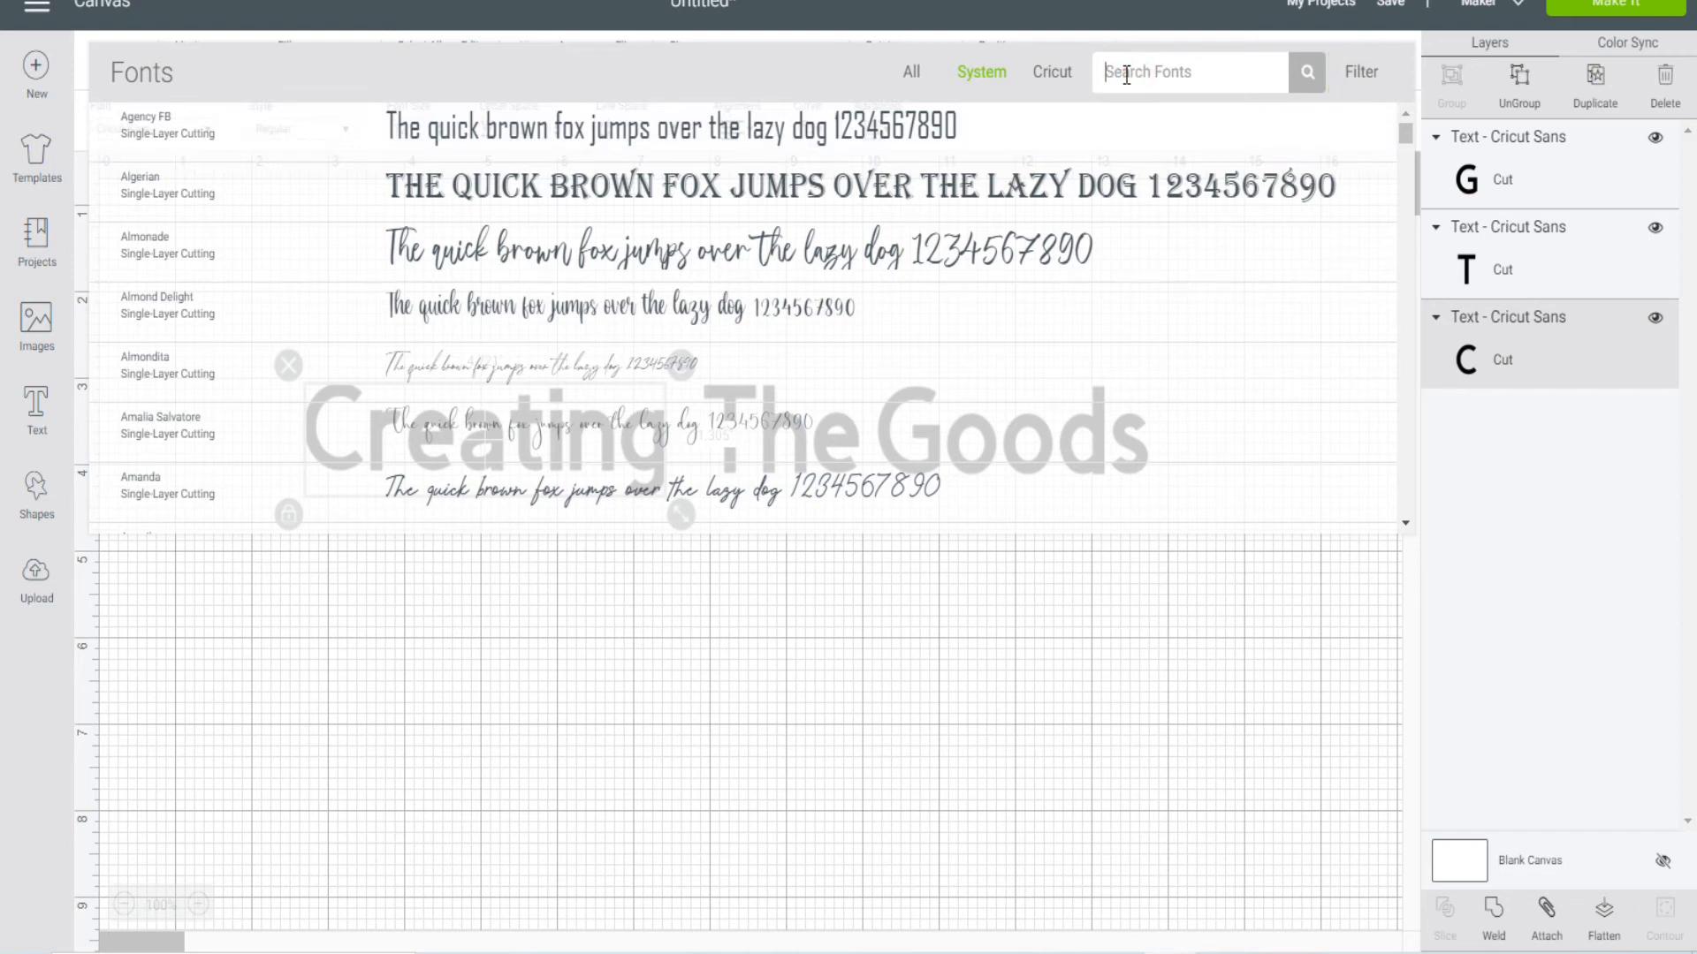
text(shark)
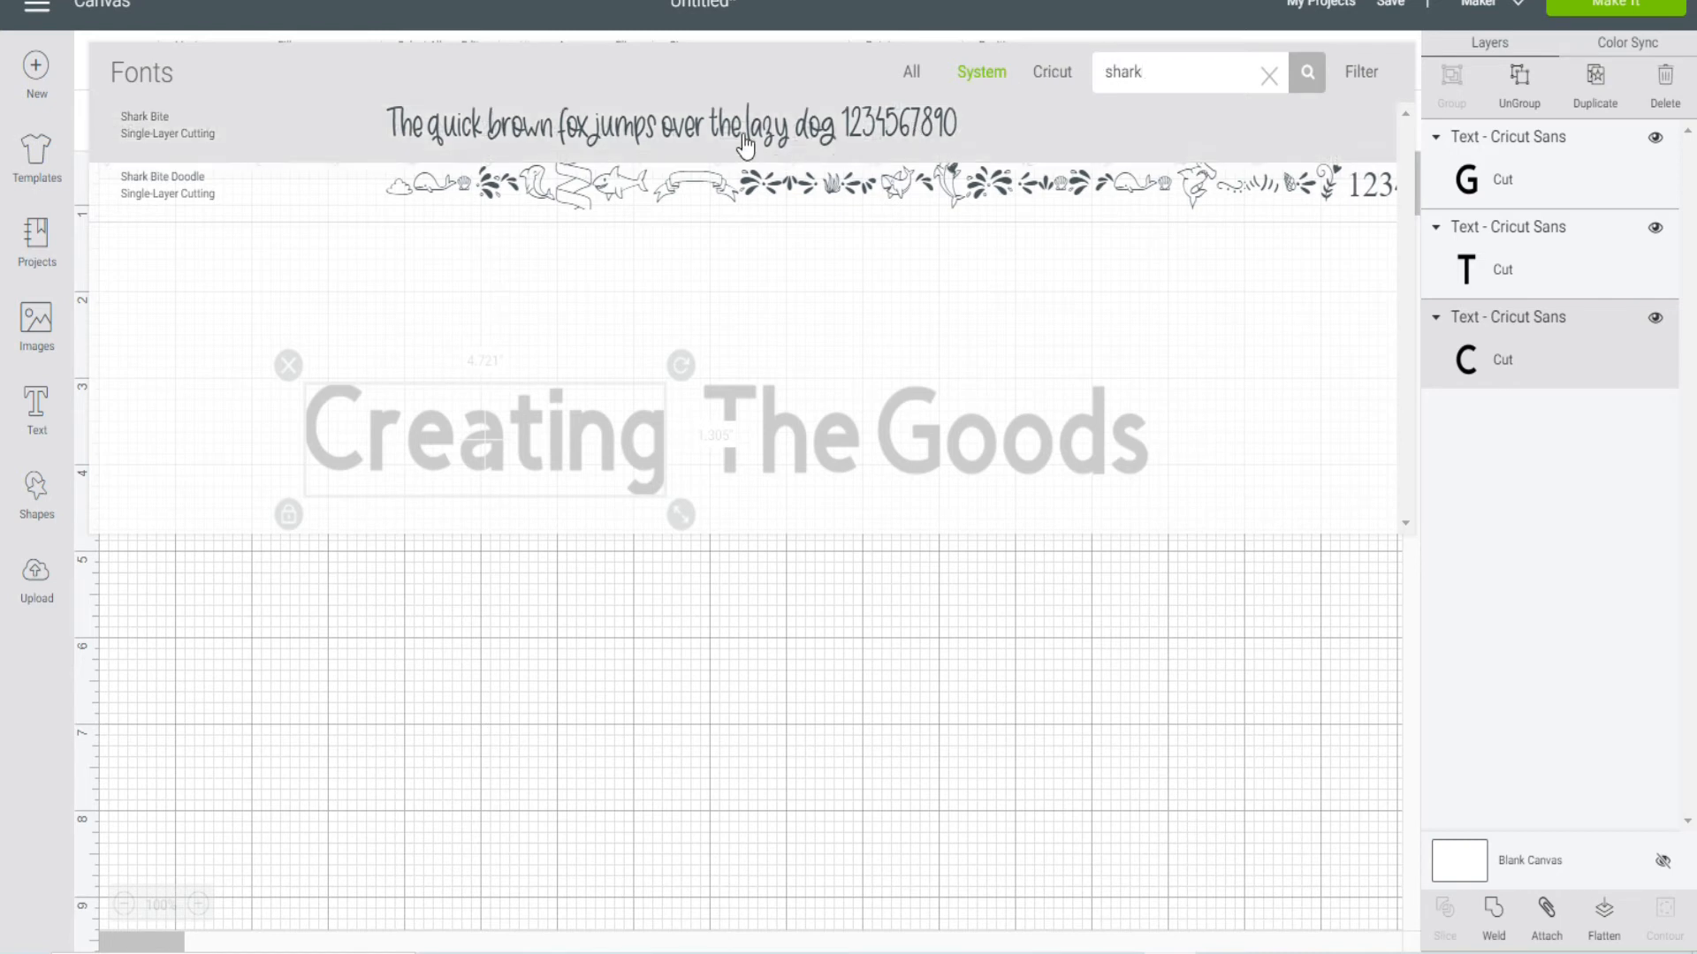
Step: Apply the Shark Bite font to "Creating" and enlarge it to about 3.58 inches wide, positioned just before "The"
click(636, 133)
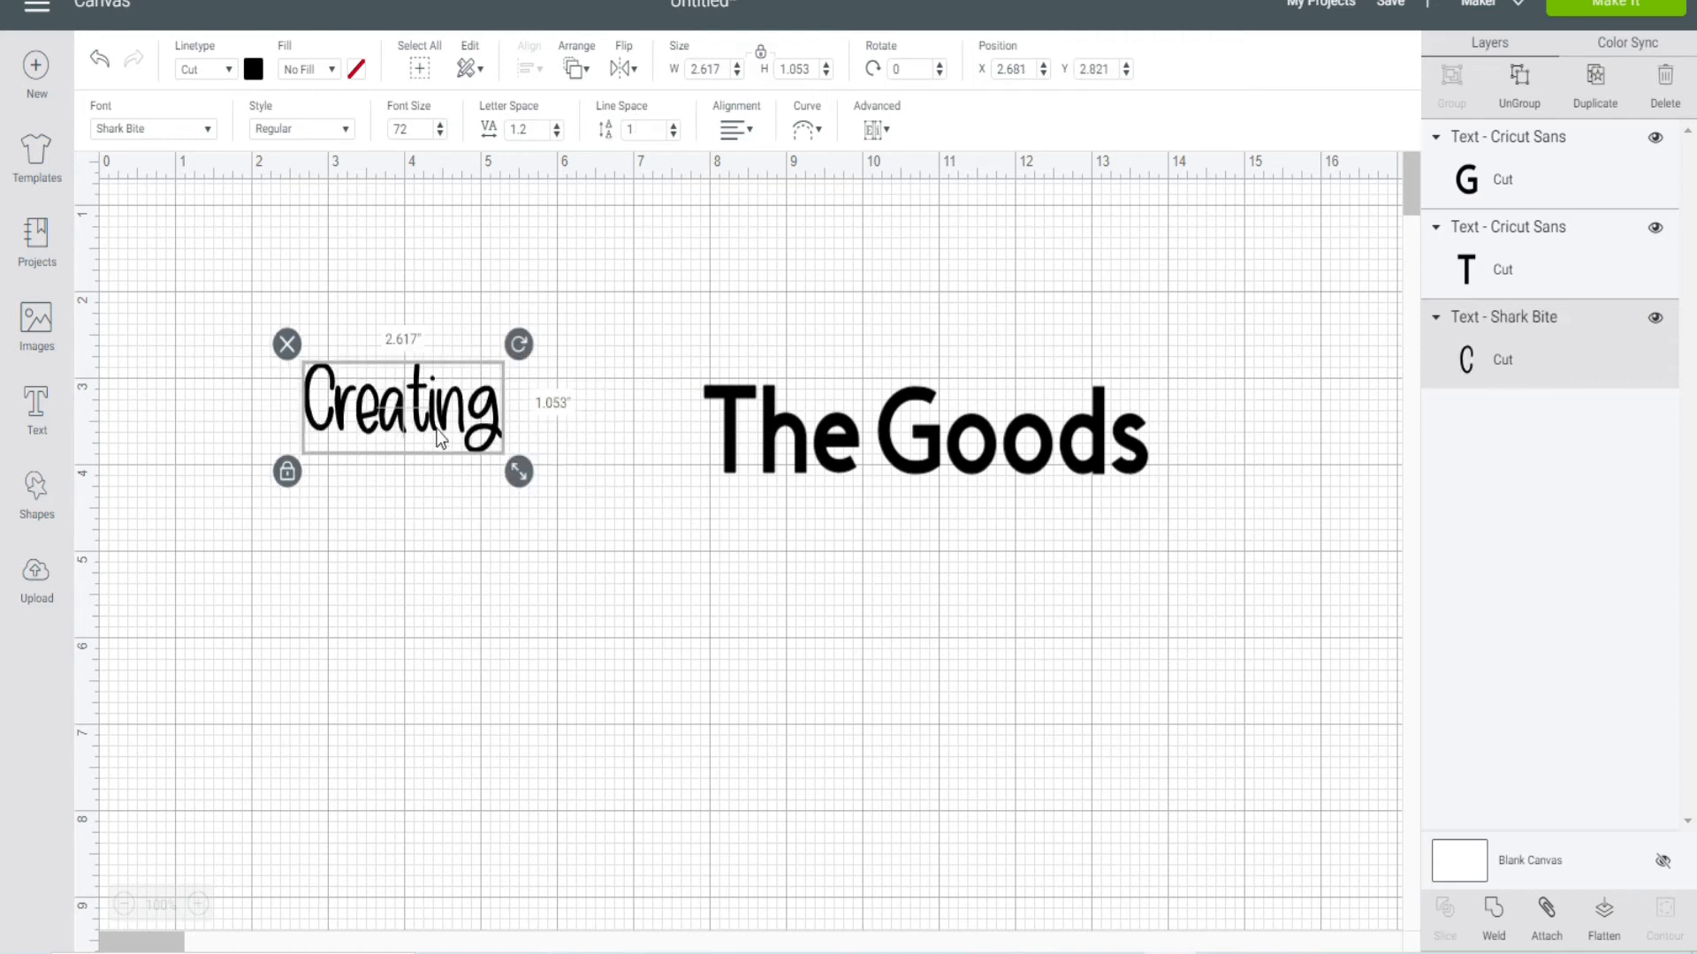
drag(517, 474, 592, 505)
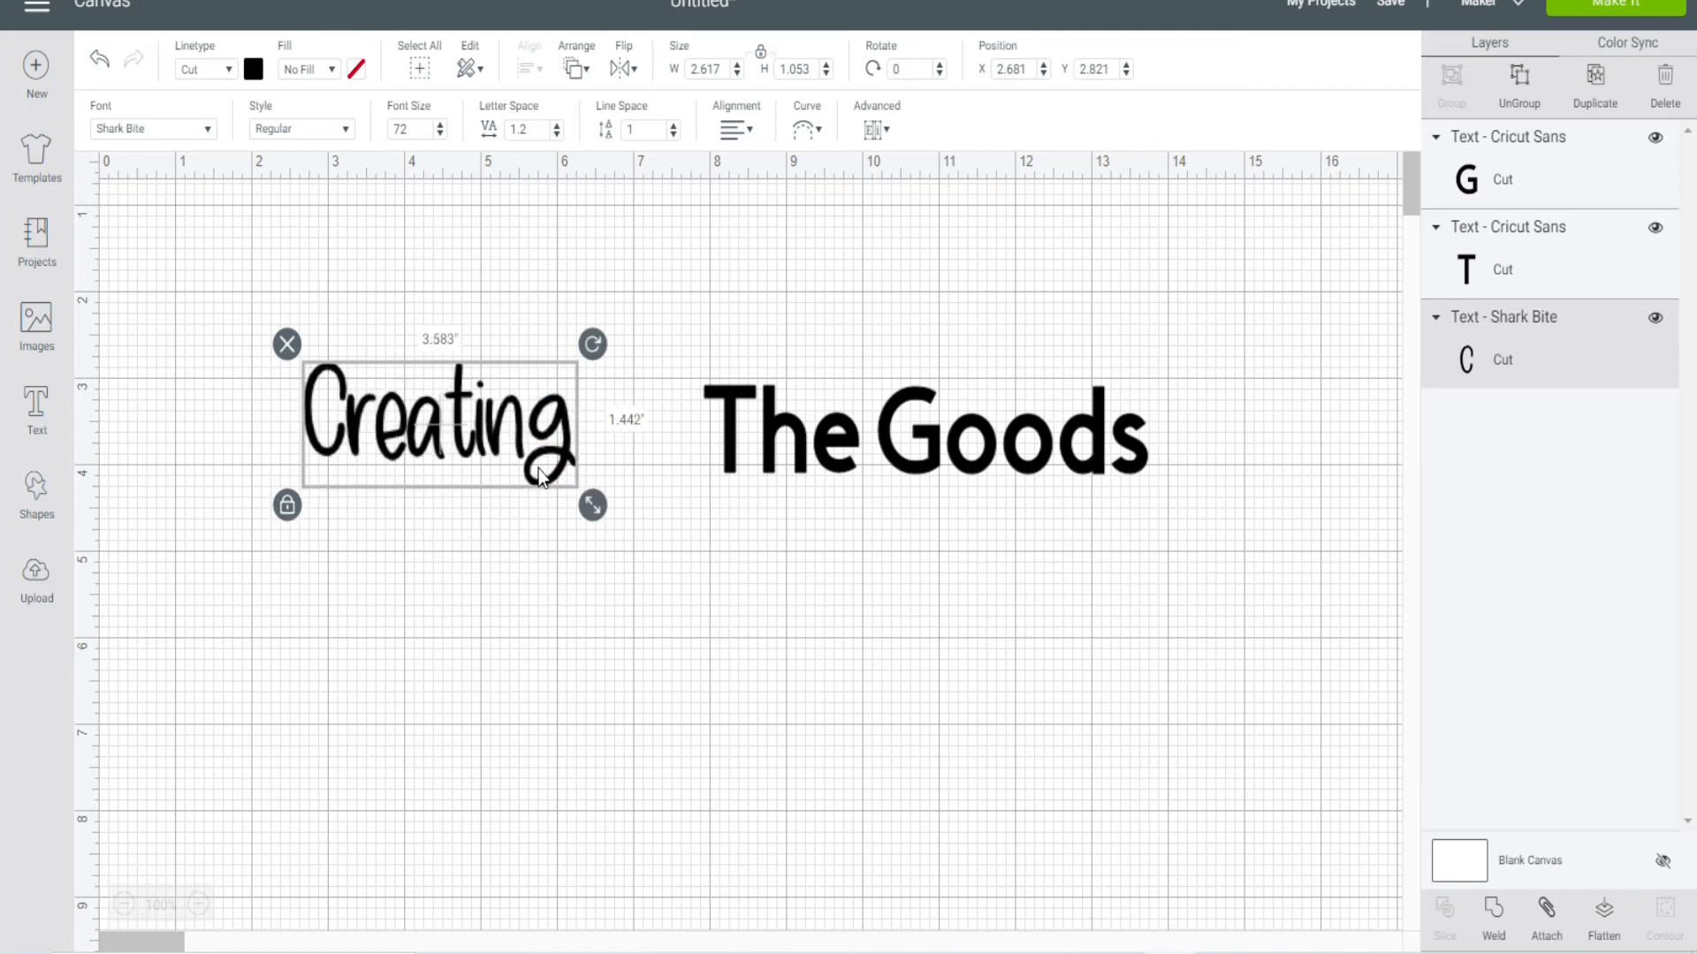
mouse_move(535, 433)
mouse_down()
mouse_move(582, 433)
mouse_move(549, 426)
mouse_up()
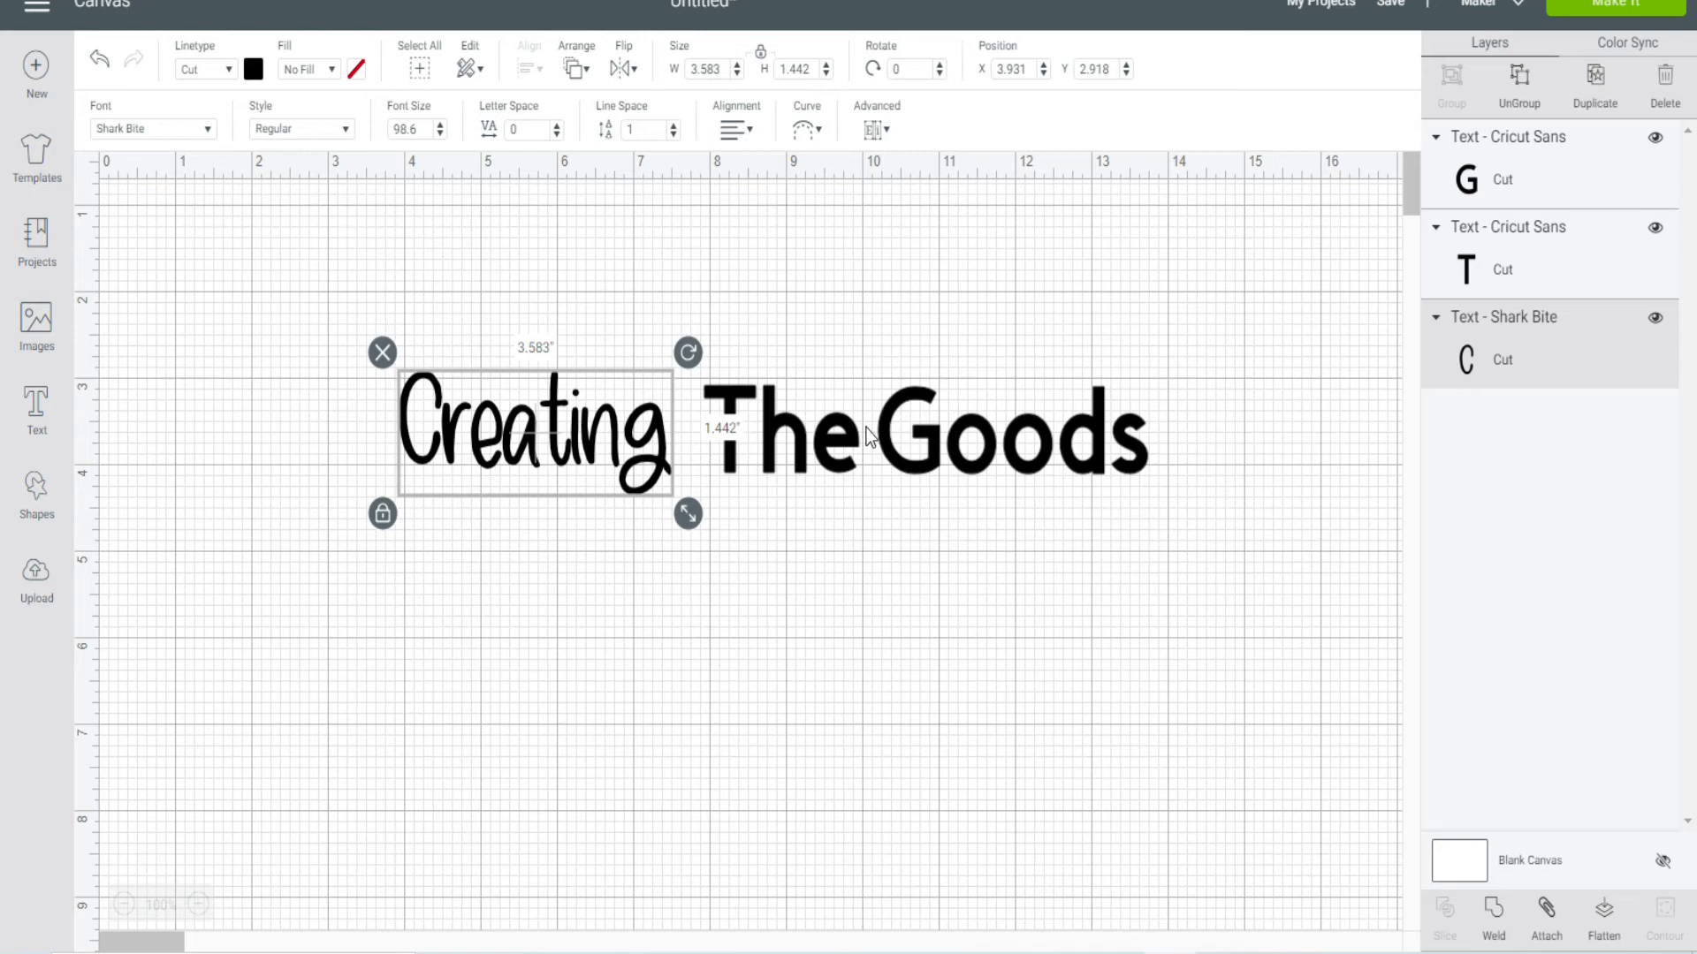
Step: Change the word "The" to the Shark Bite Doodle font and move "Goods" clear of the doodles
click(806, 451)
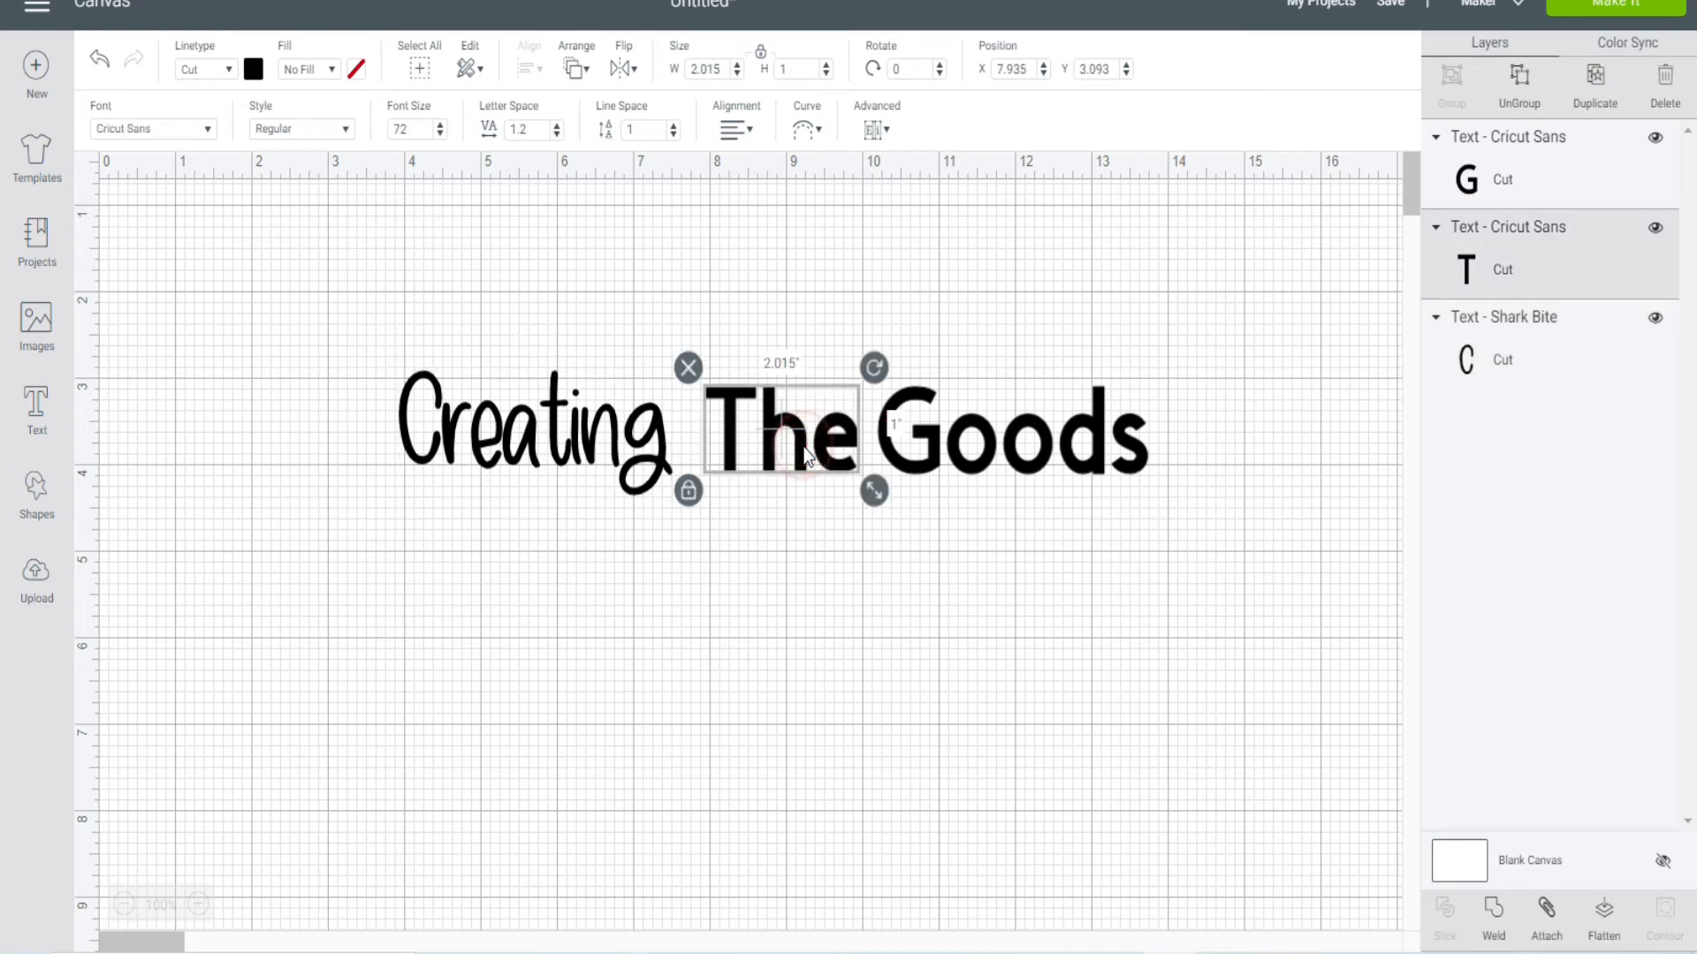
click(211, 131)
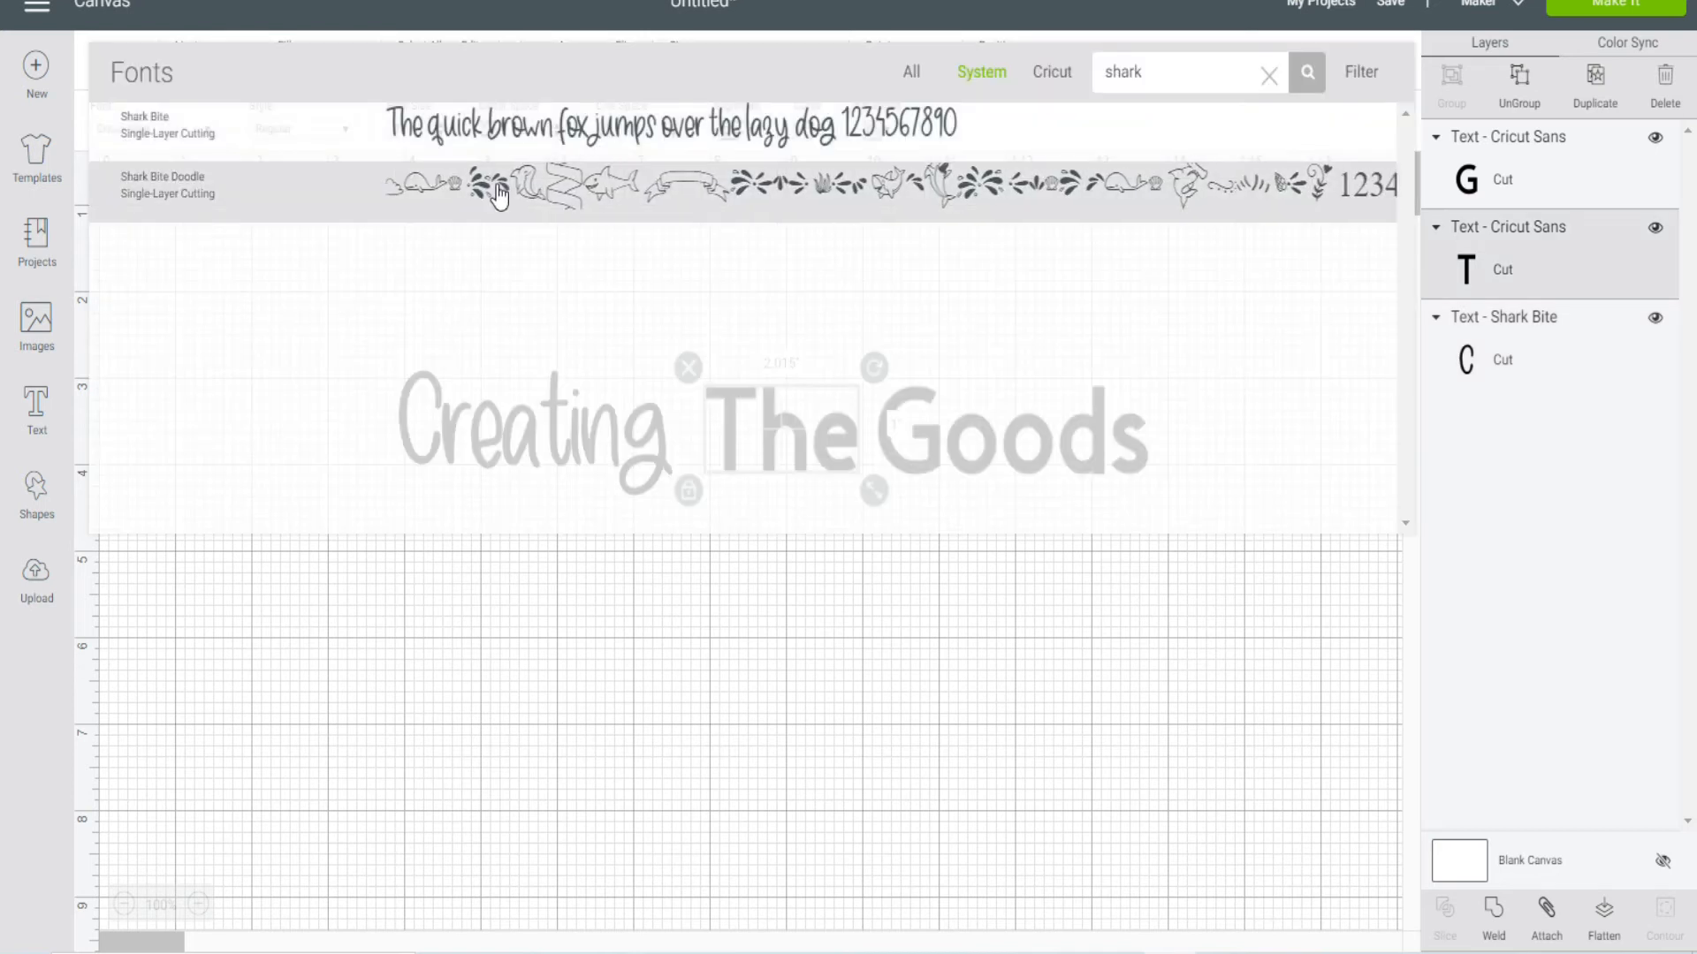
click(506, 190)
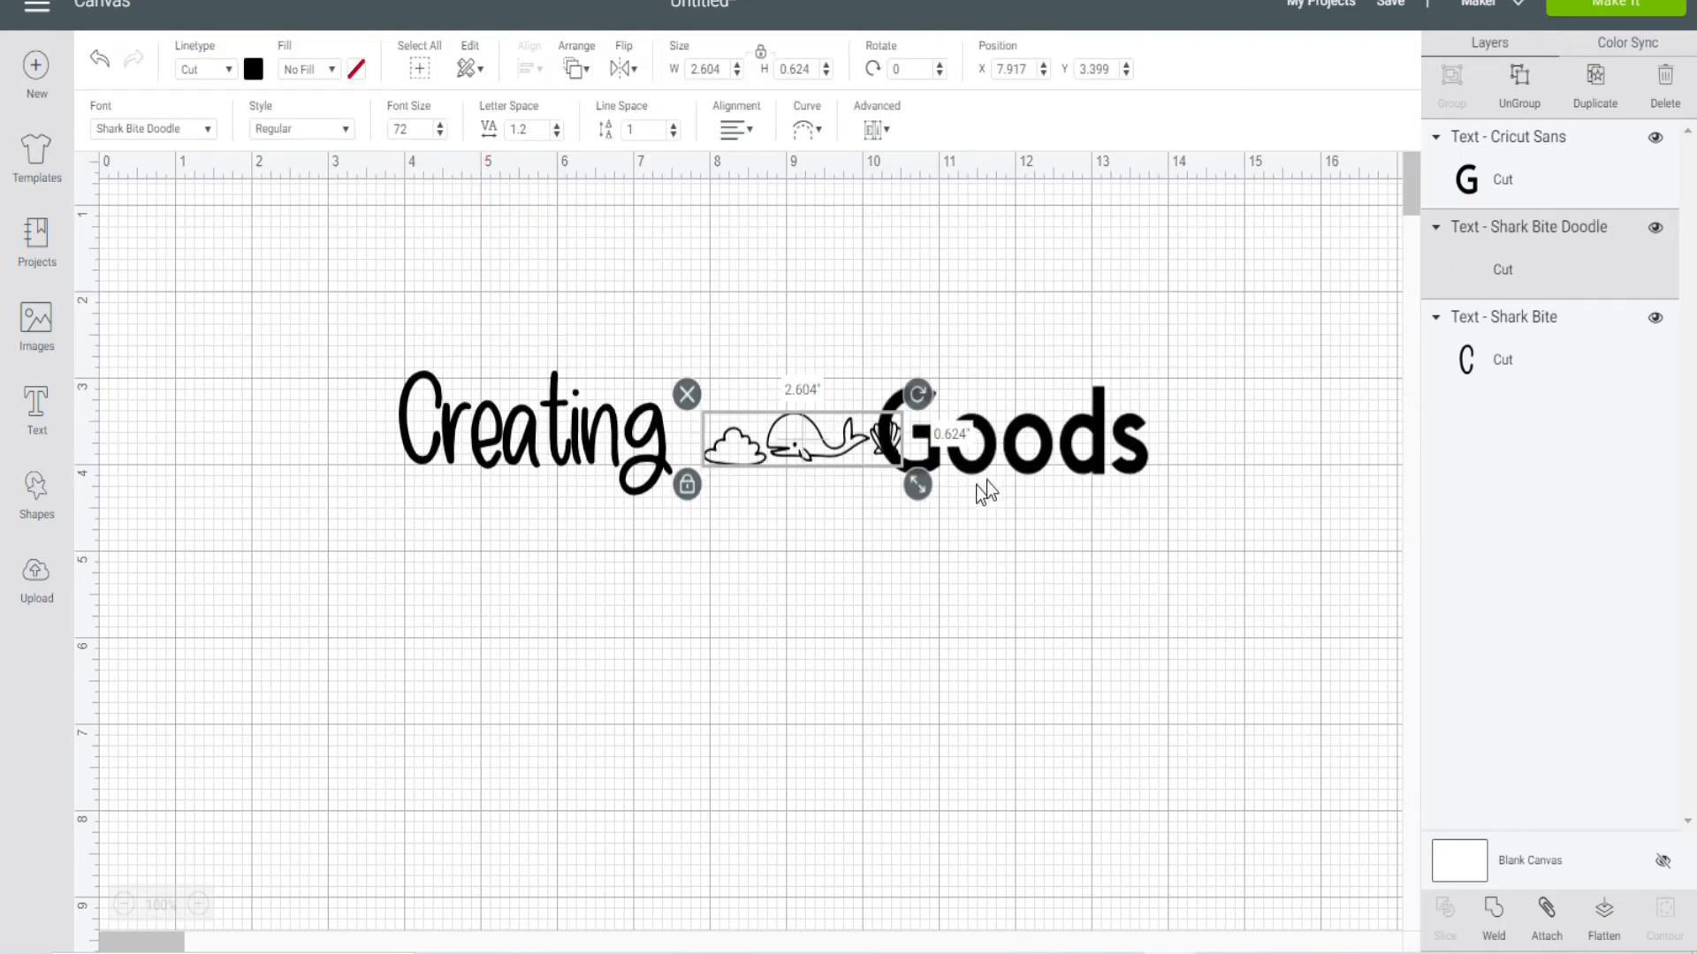
drag(1000, 459, 1046, 455)
drag(1044, 456, 1044, 463)
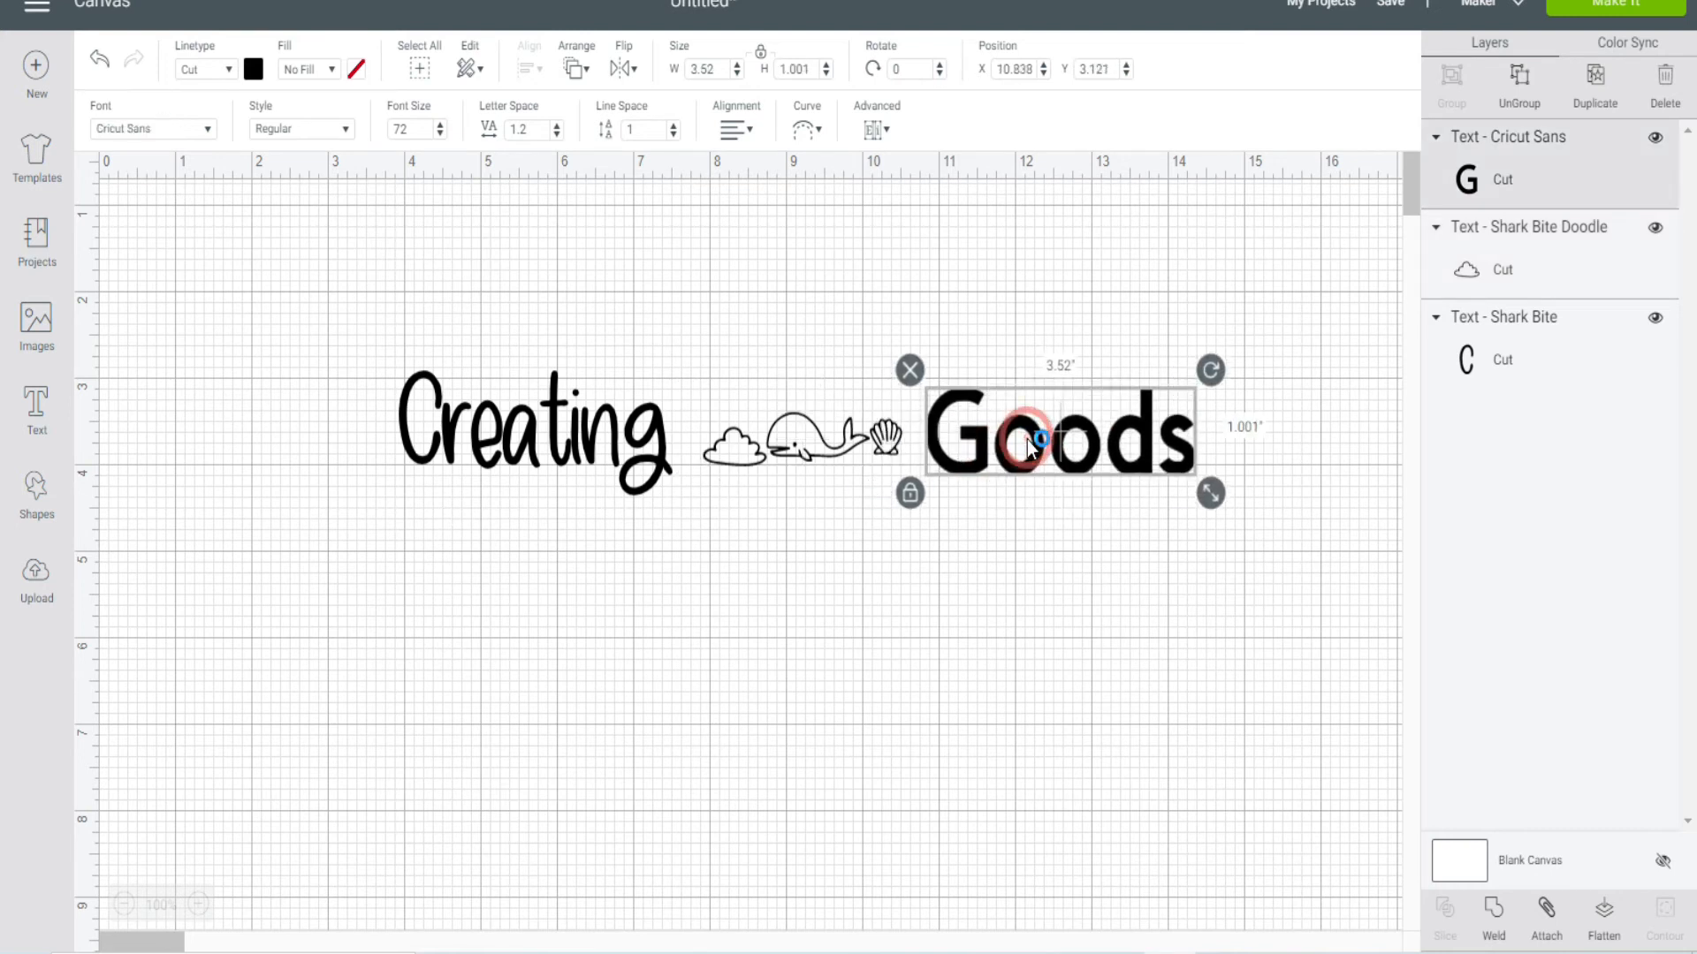
Step: Change the word "Goods" to the Shark Bite font and reposition it just after the doodles
click(214, 132)
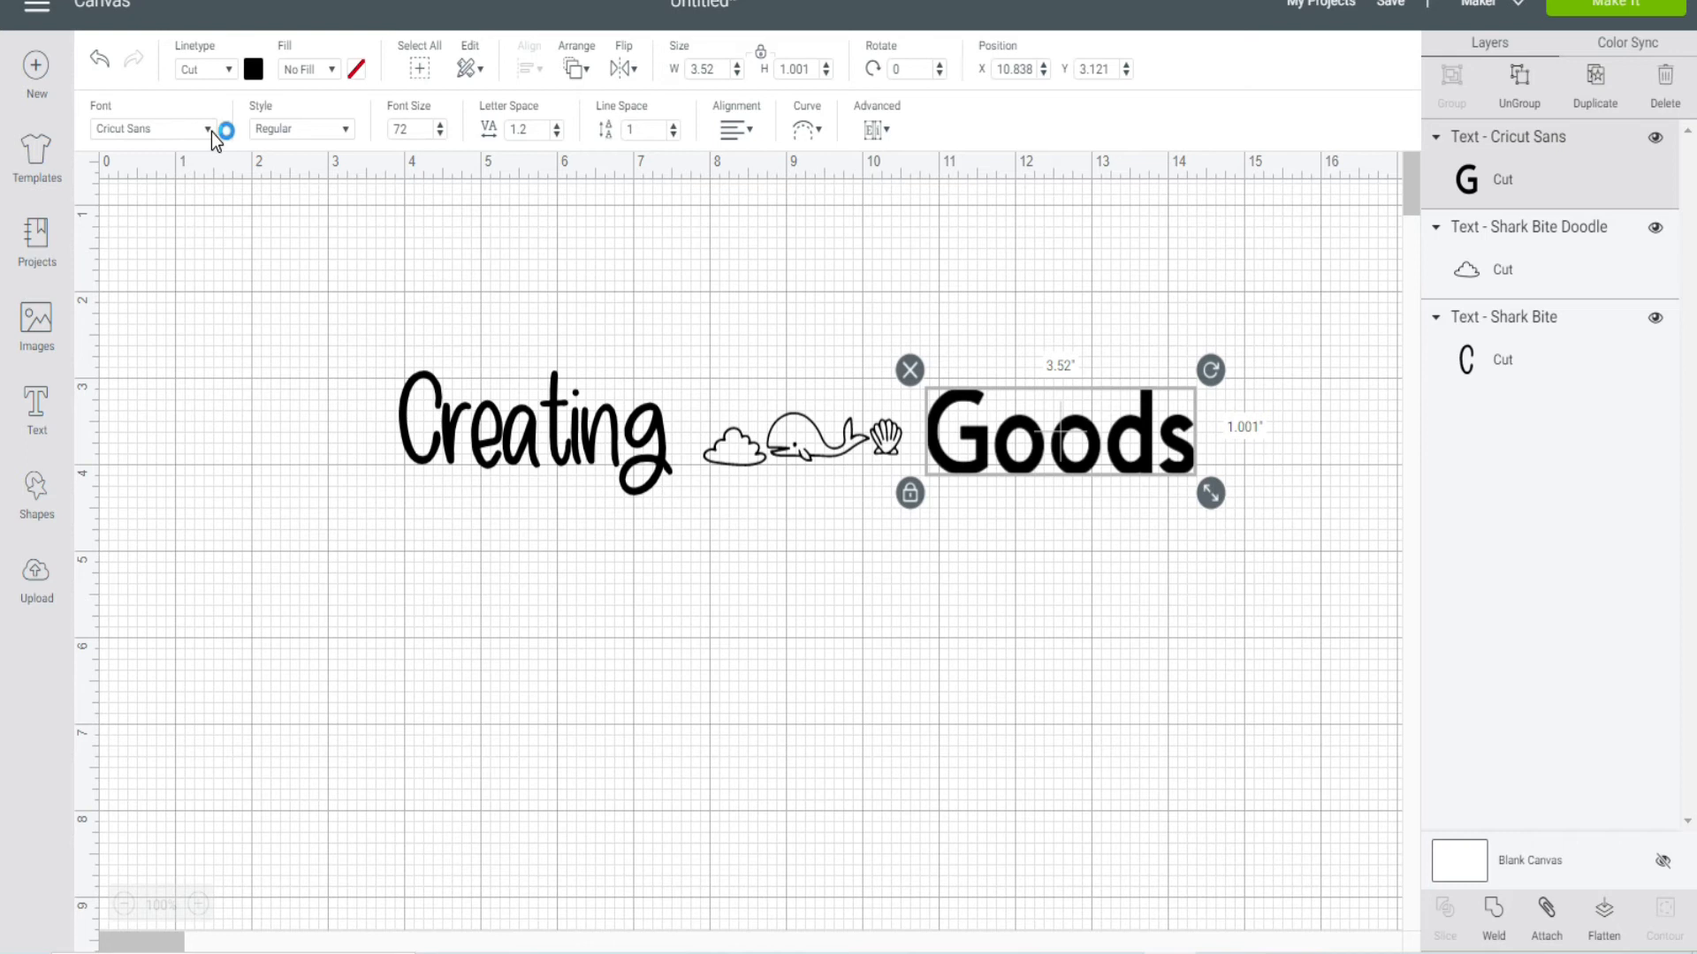
click(212, 133)
click(482, 120)
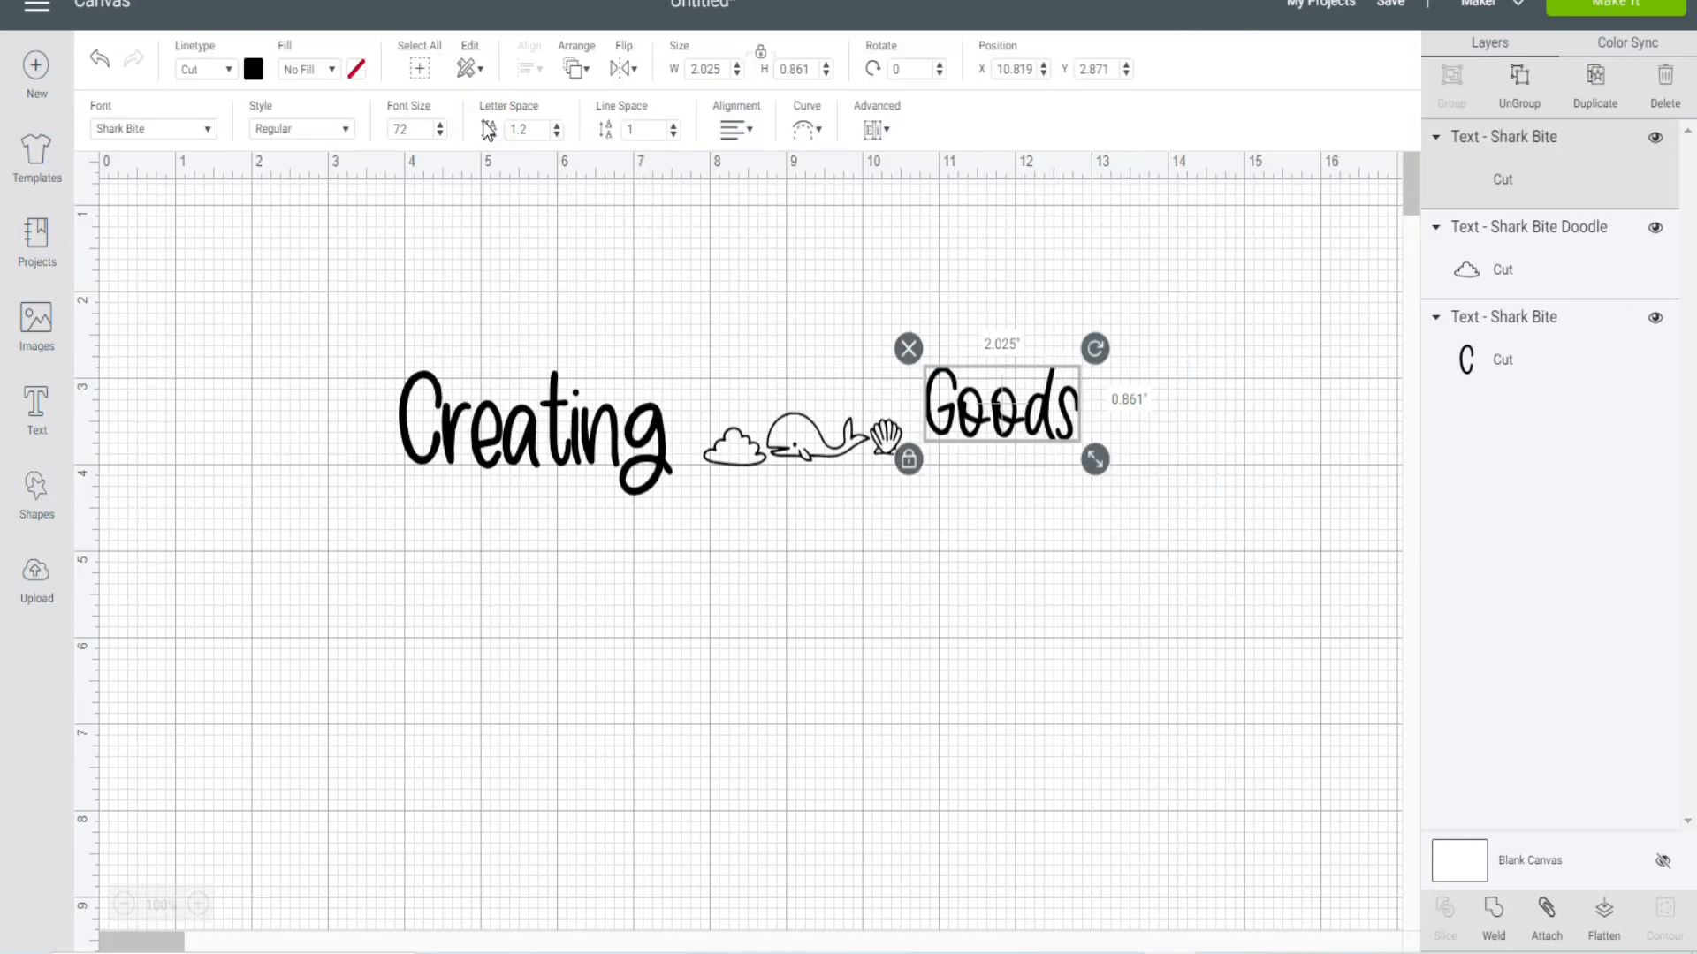
drag(977, 387, 989, 403)
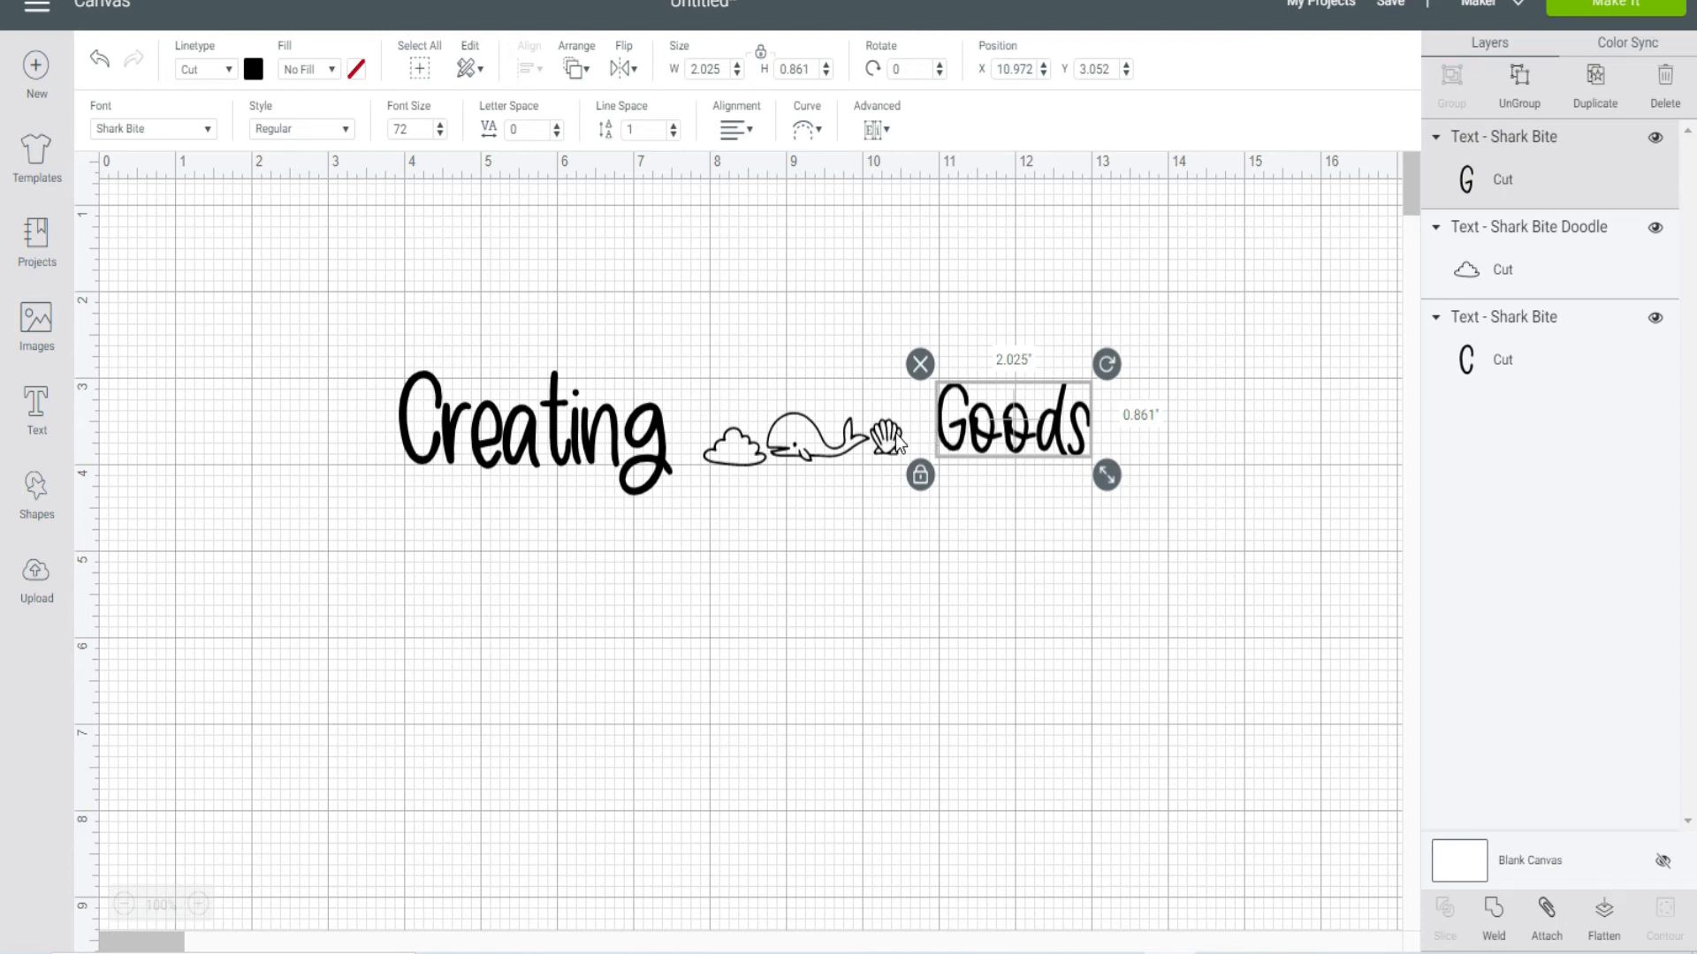
Step: Delete the "Creating" text, the doodle text and the "Goods" text from the canvas
click(436, 433)
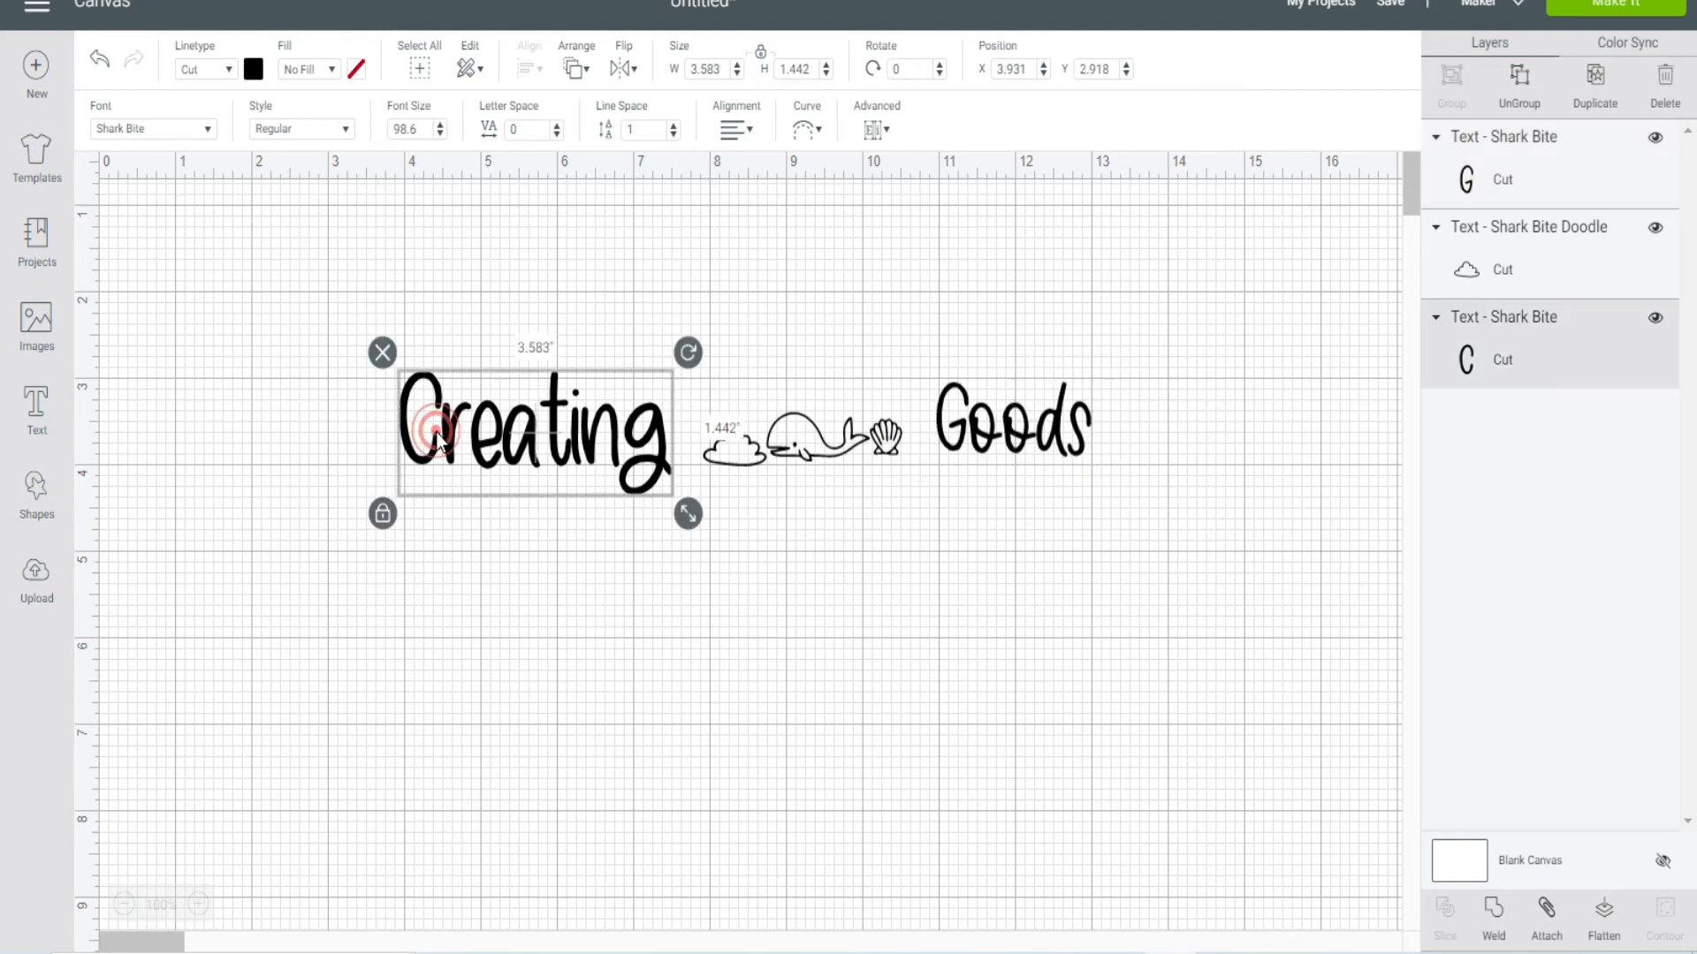
click(382, 354)
click(775, 435)
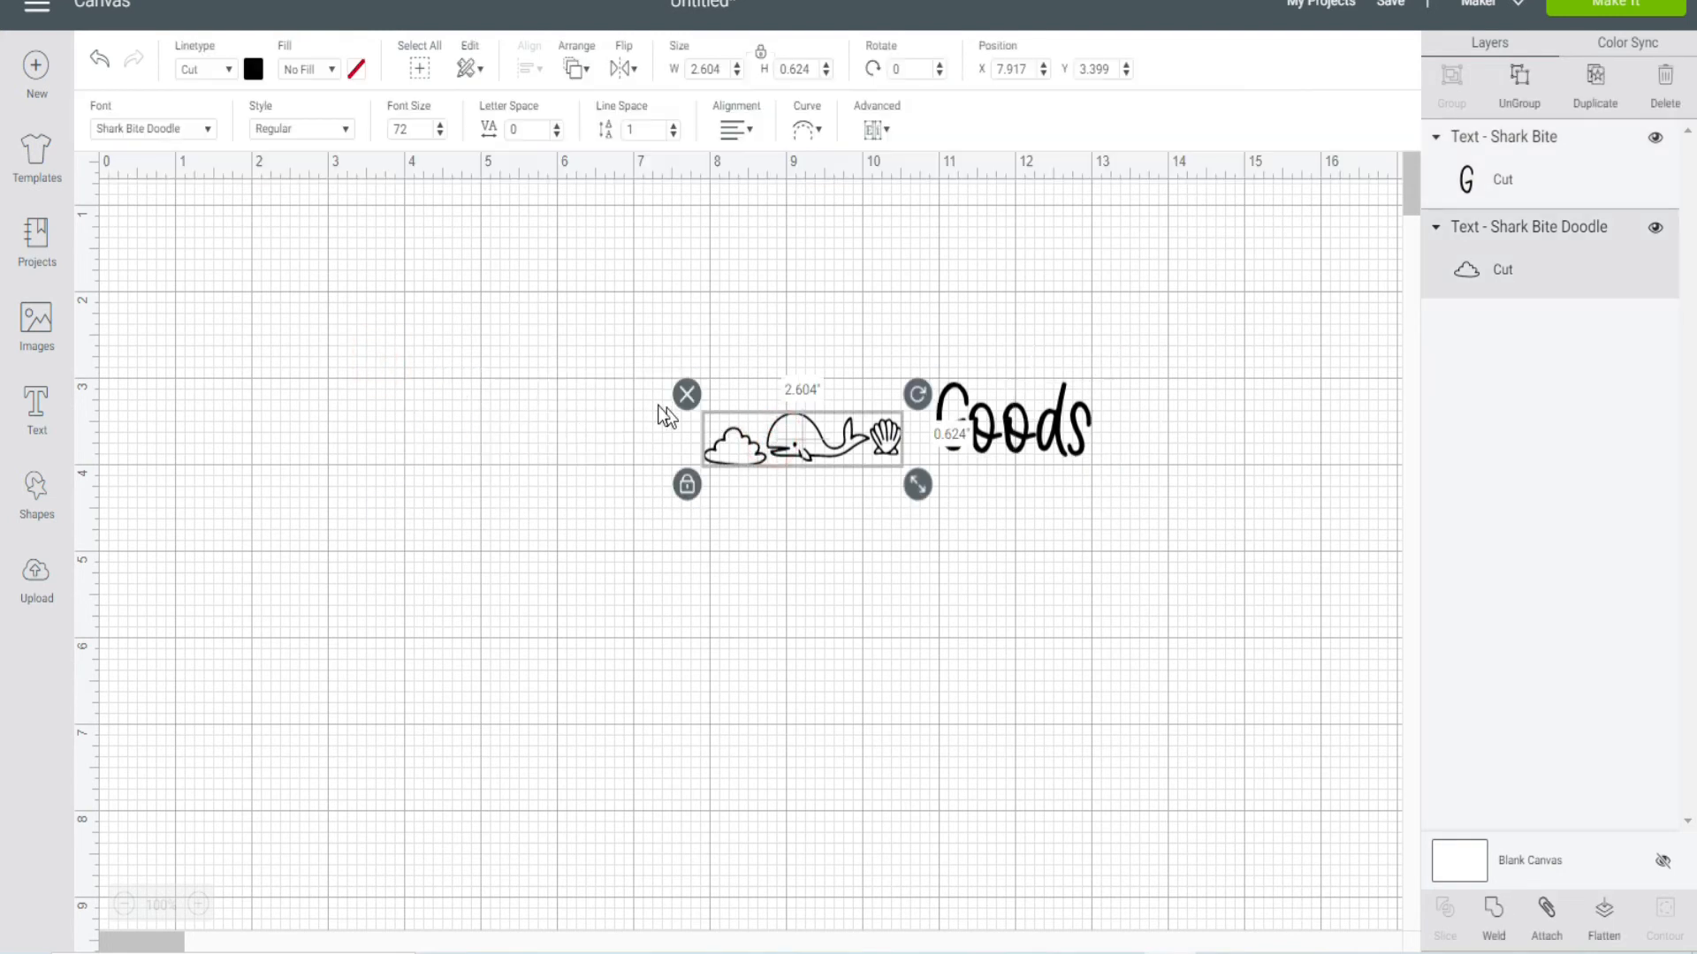
click(689, 395)
click(963, 428)
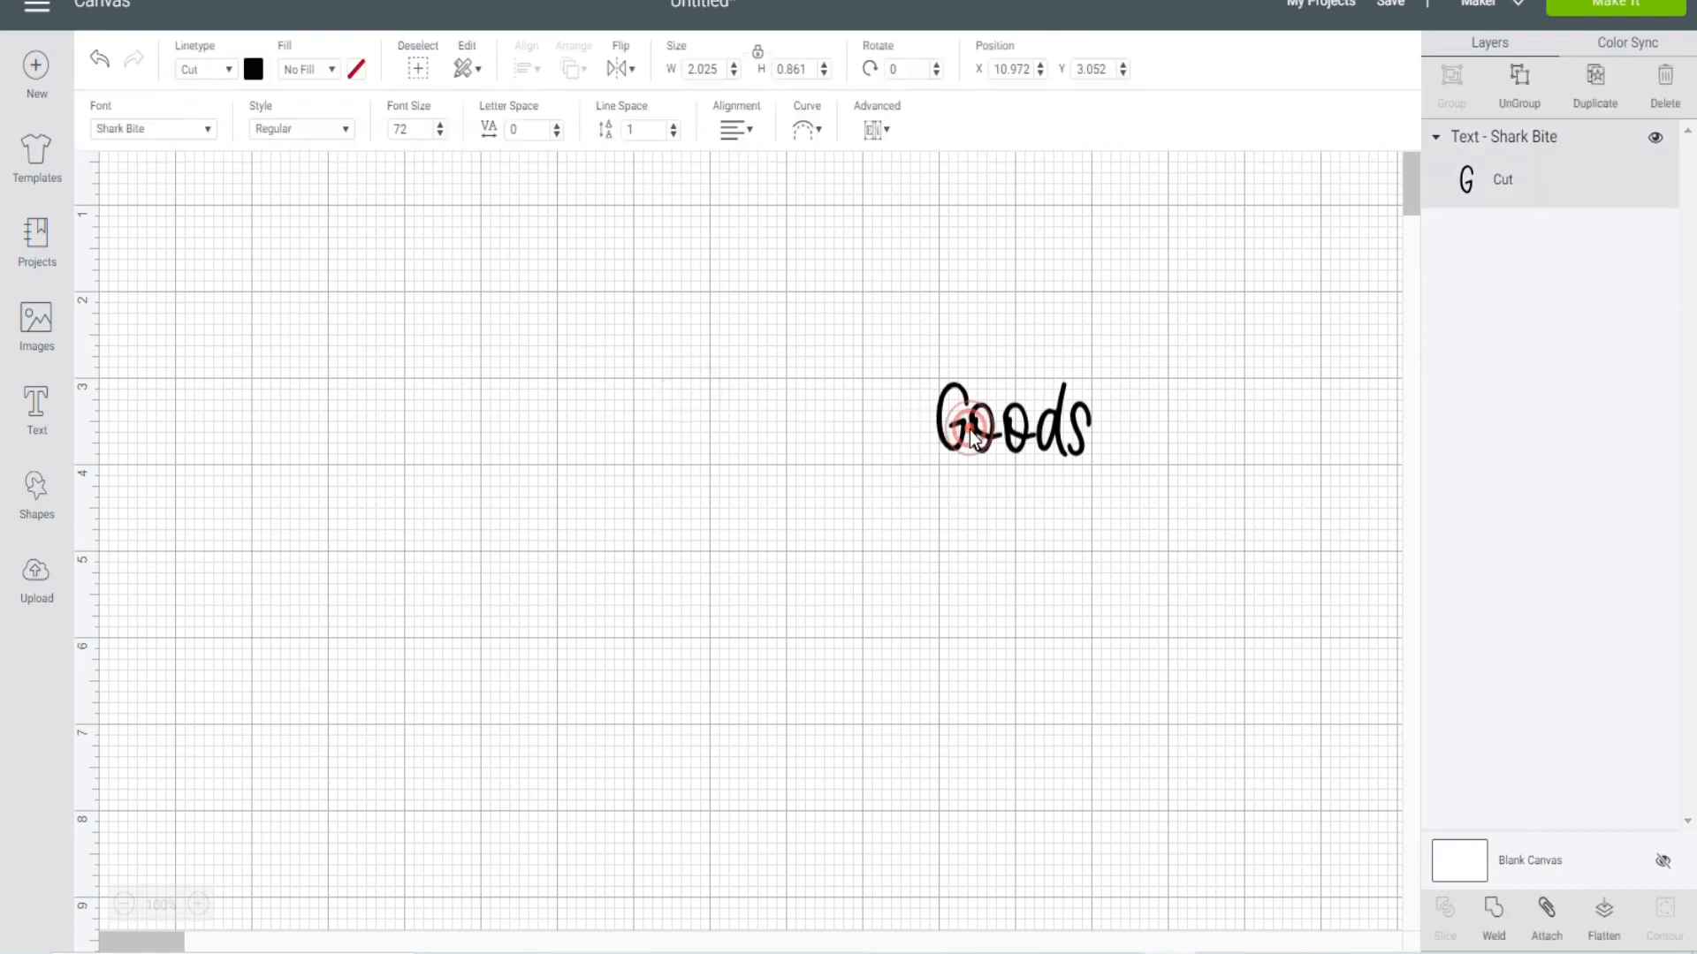
click(920, 367)
click(917, 547)
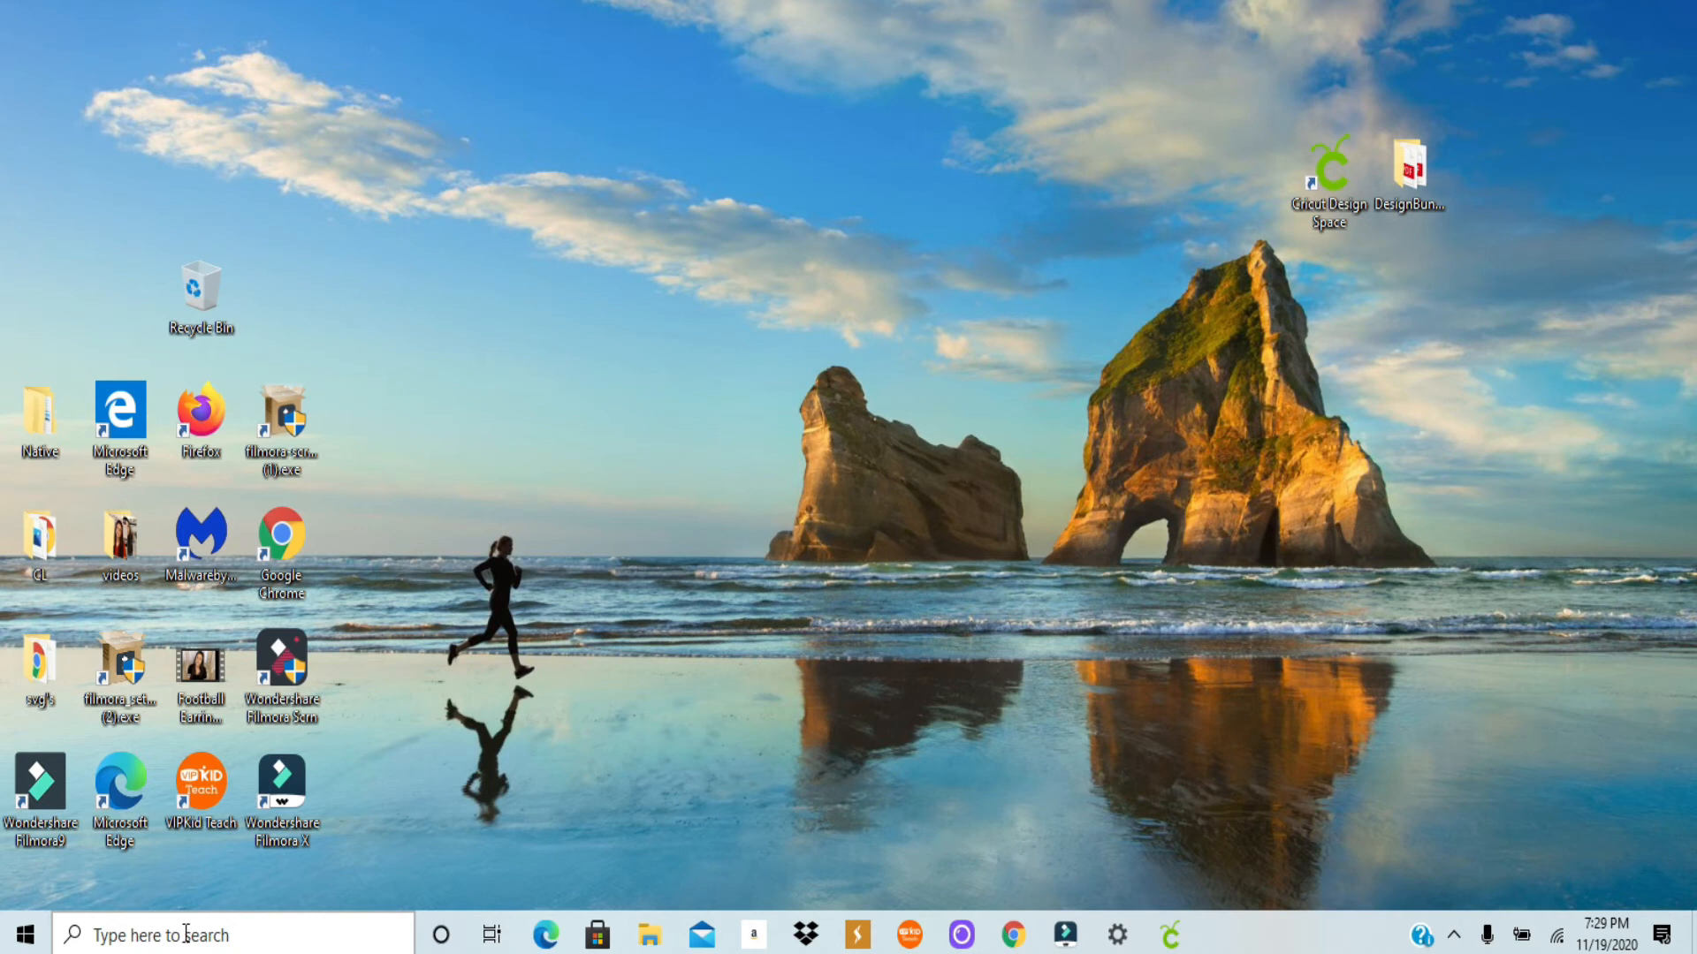
Step: Search Windows for "fonts" and open the Font settings
click(186, 933)
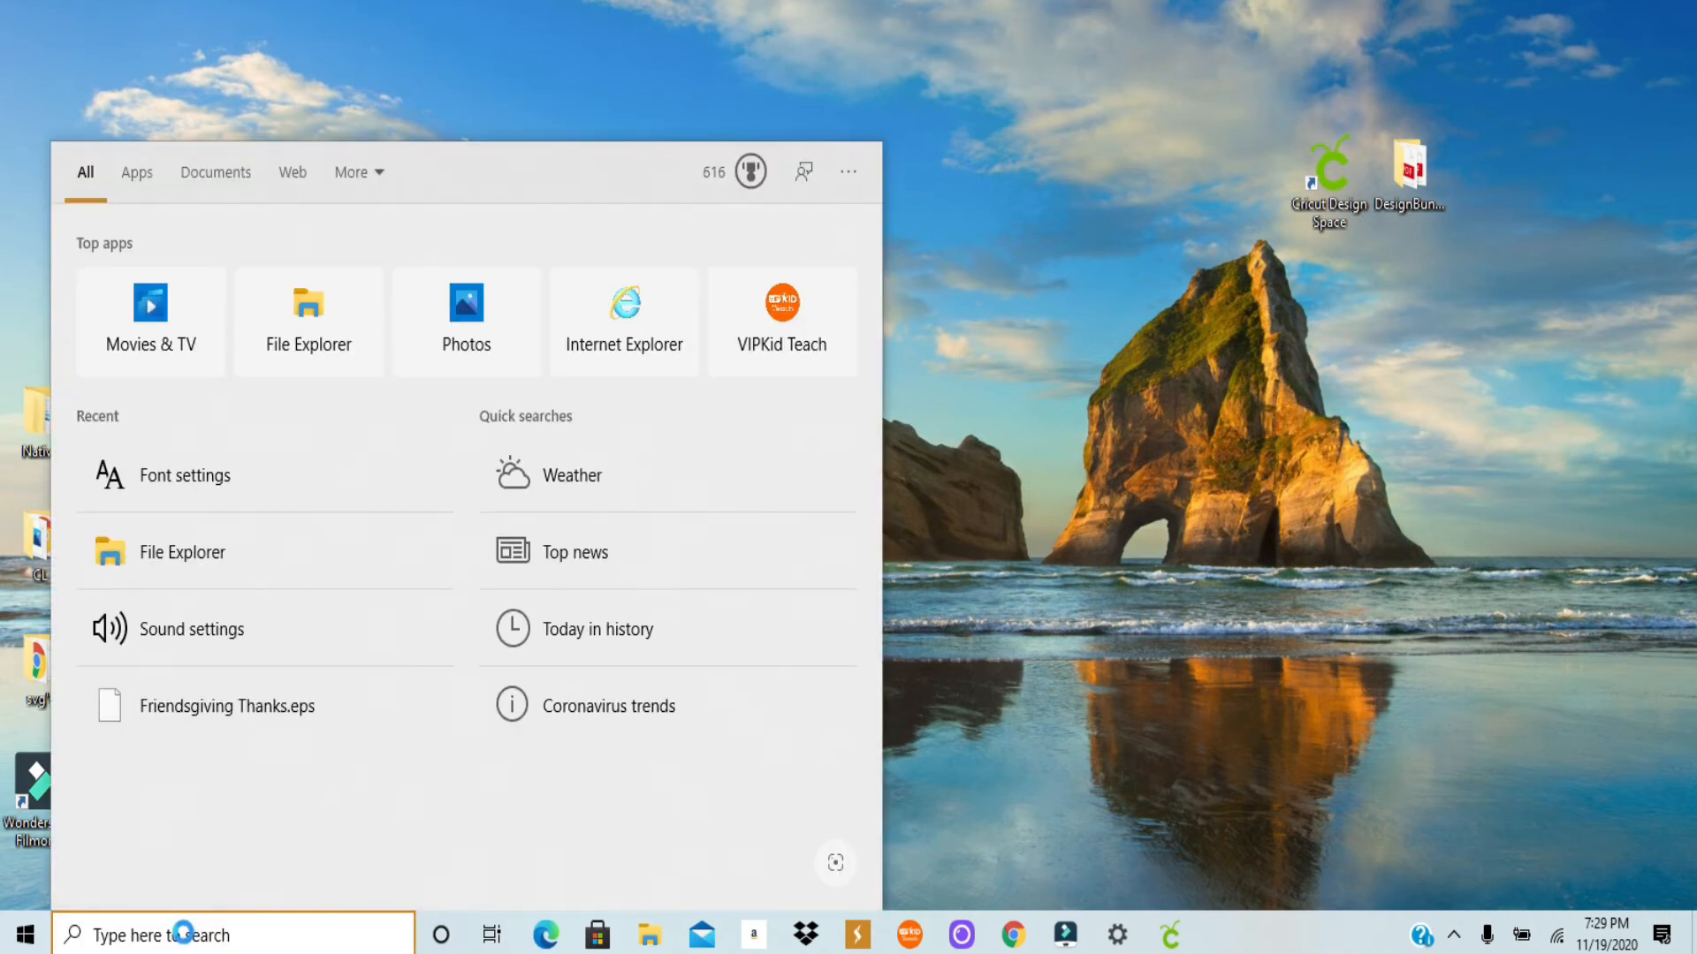
text(fonts)
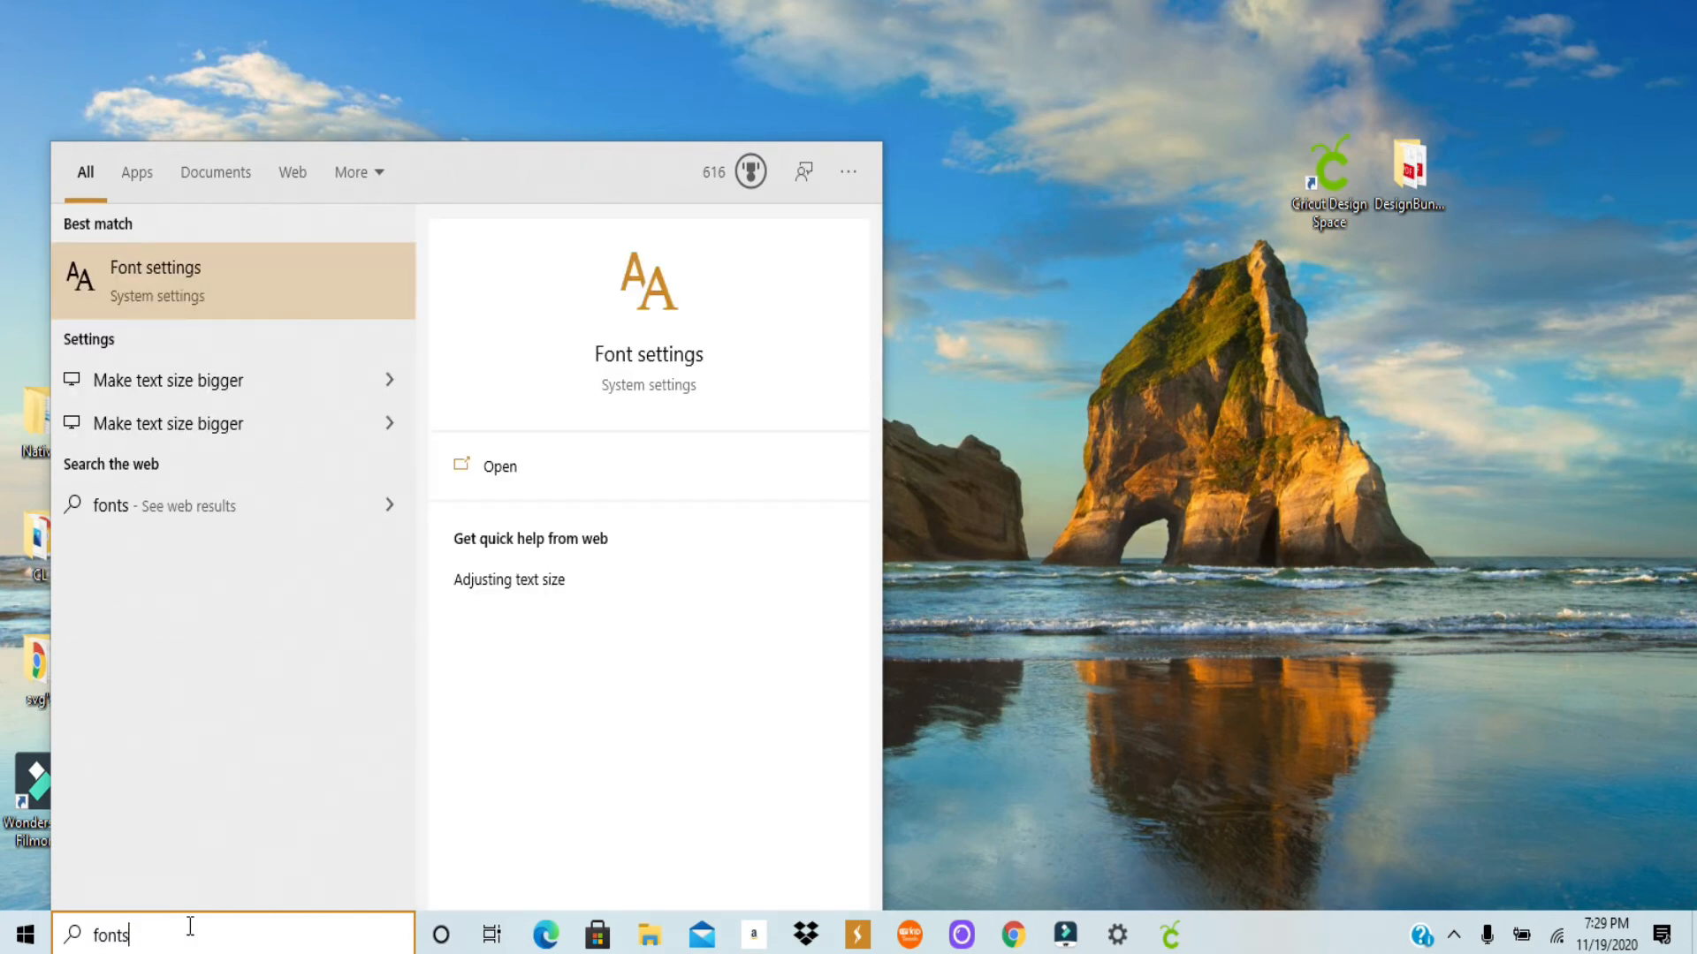
click(167, 274)
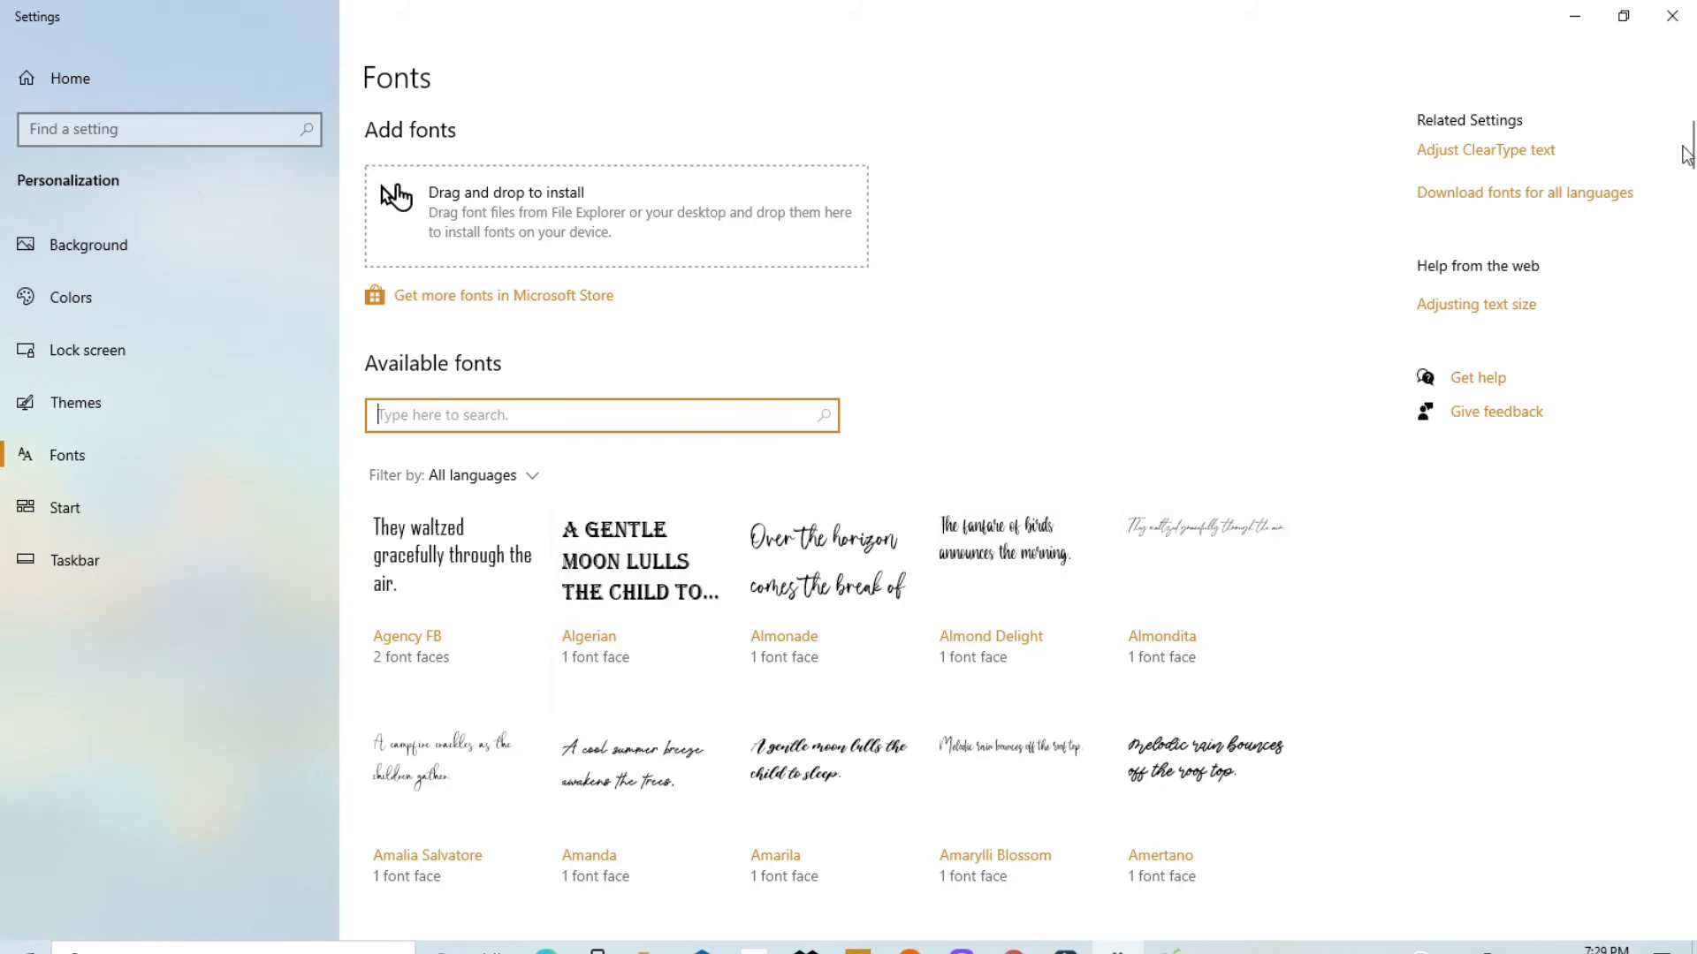
Step: Browse the installed fonts list and search the available fonts for "shark"
mouse_move(1689, 151)
mouse_down()
mouse_move(1692, 274)
mouse_move(1695, 193)
mouse_up()
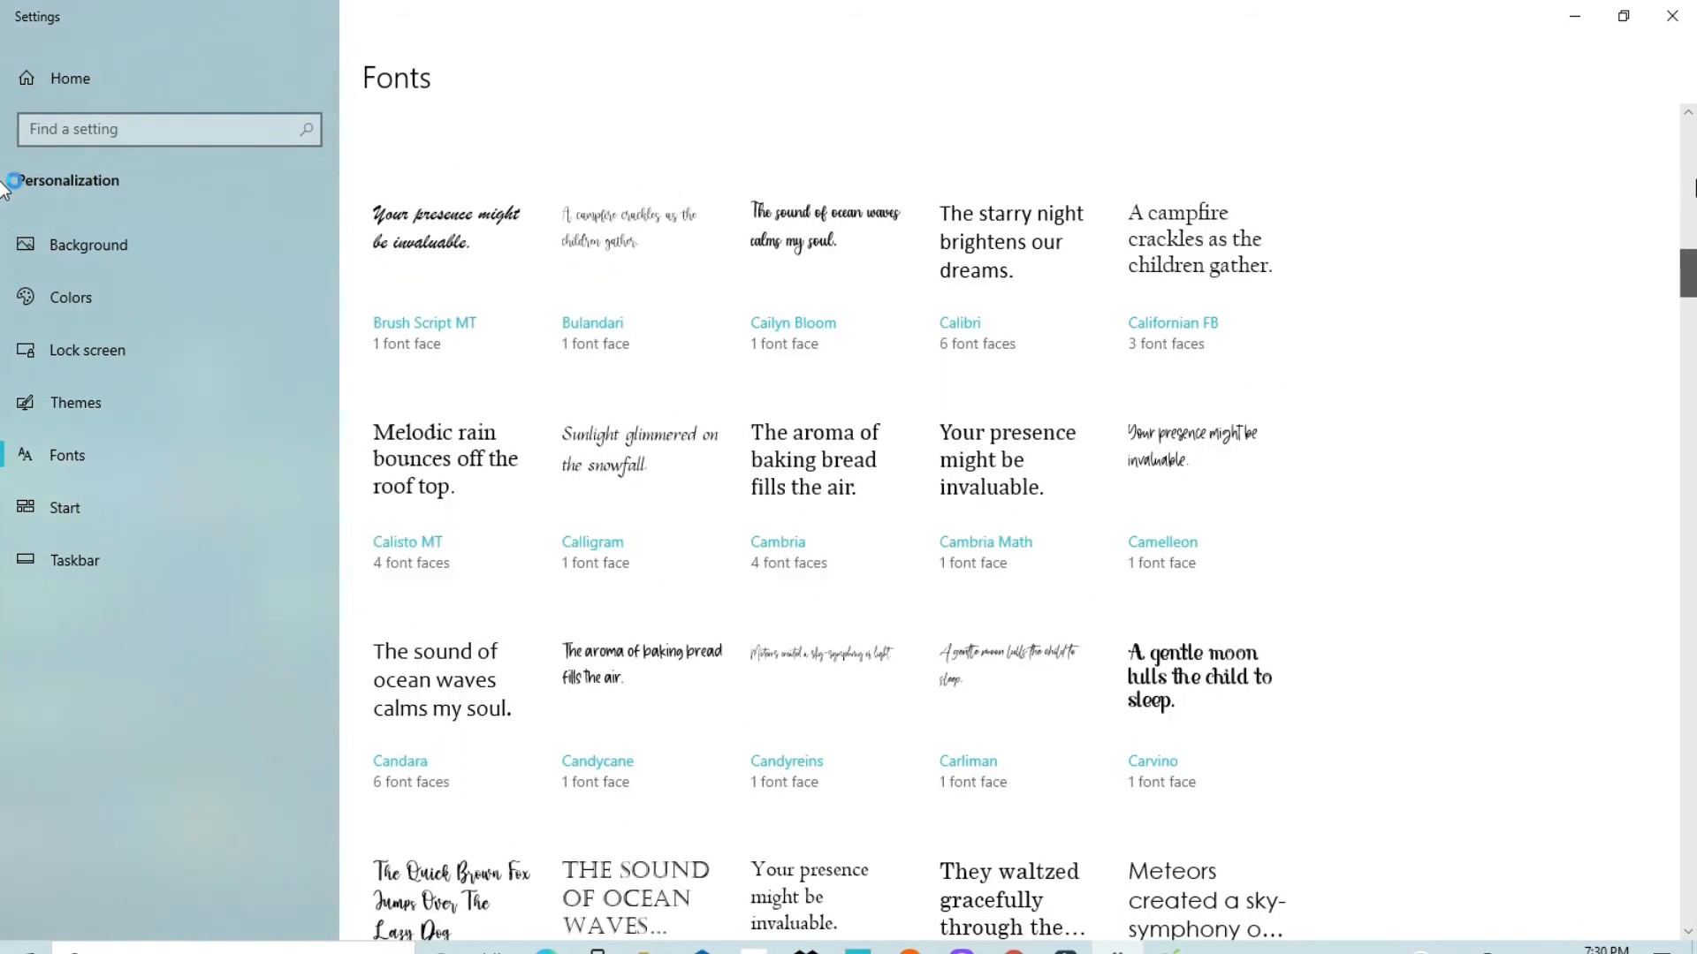
drag(1689, 263, 1685, 133)
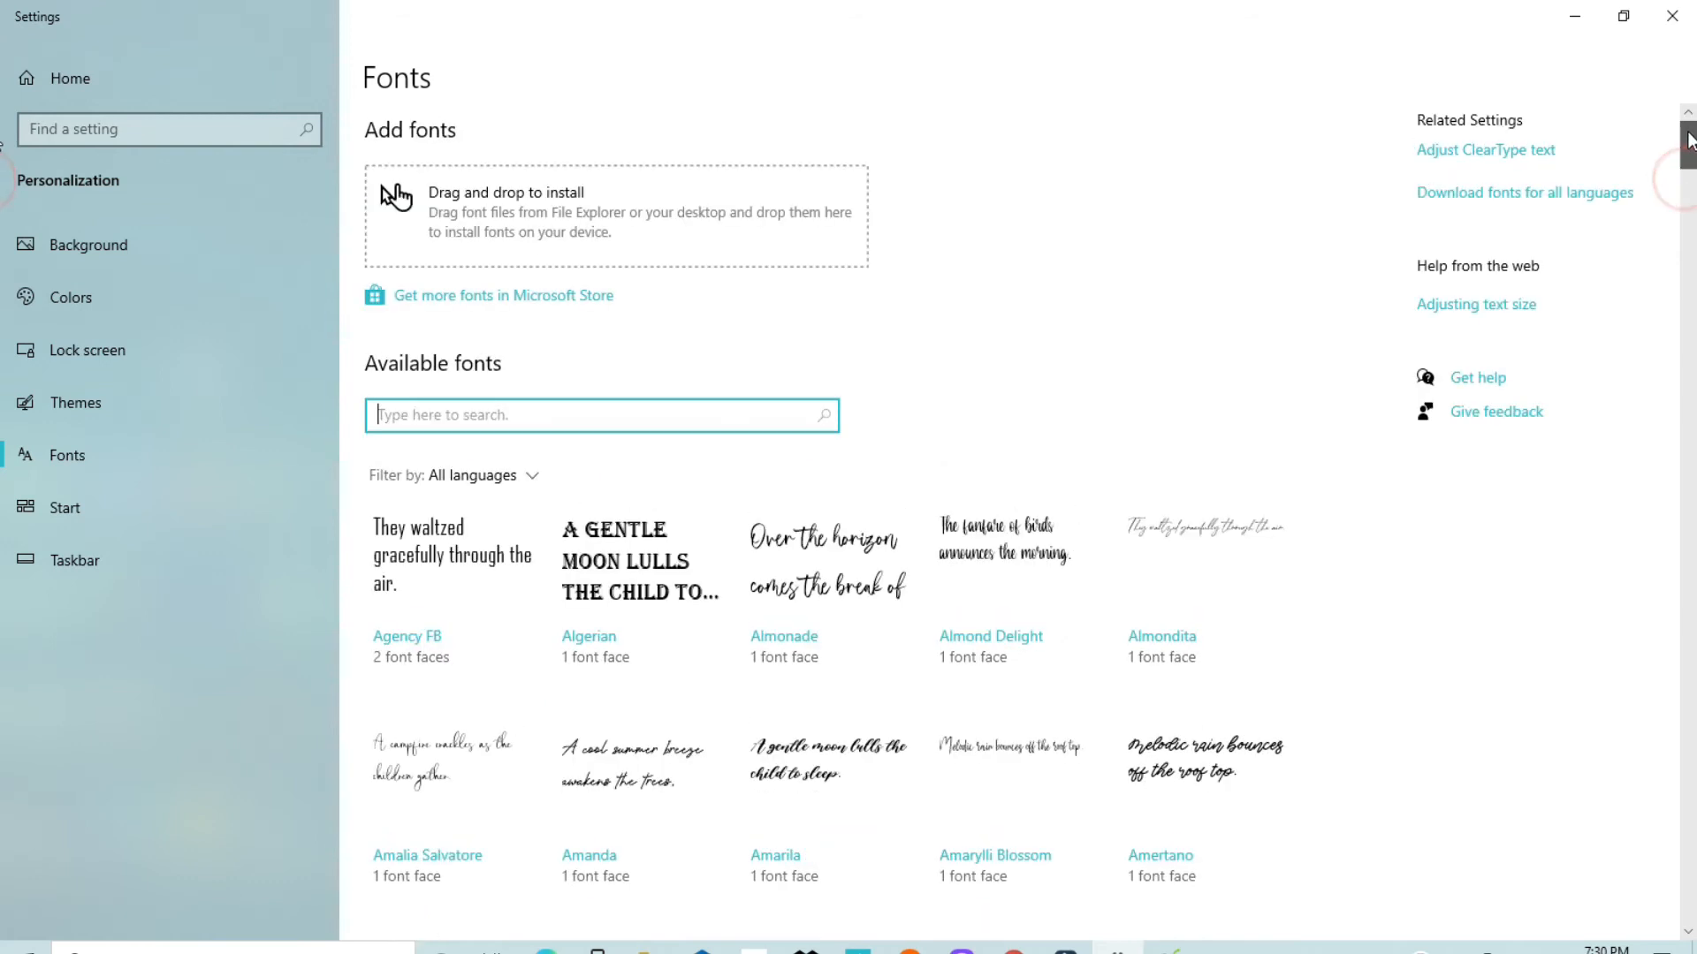
click(406, 411)
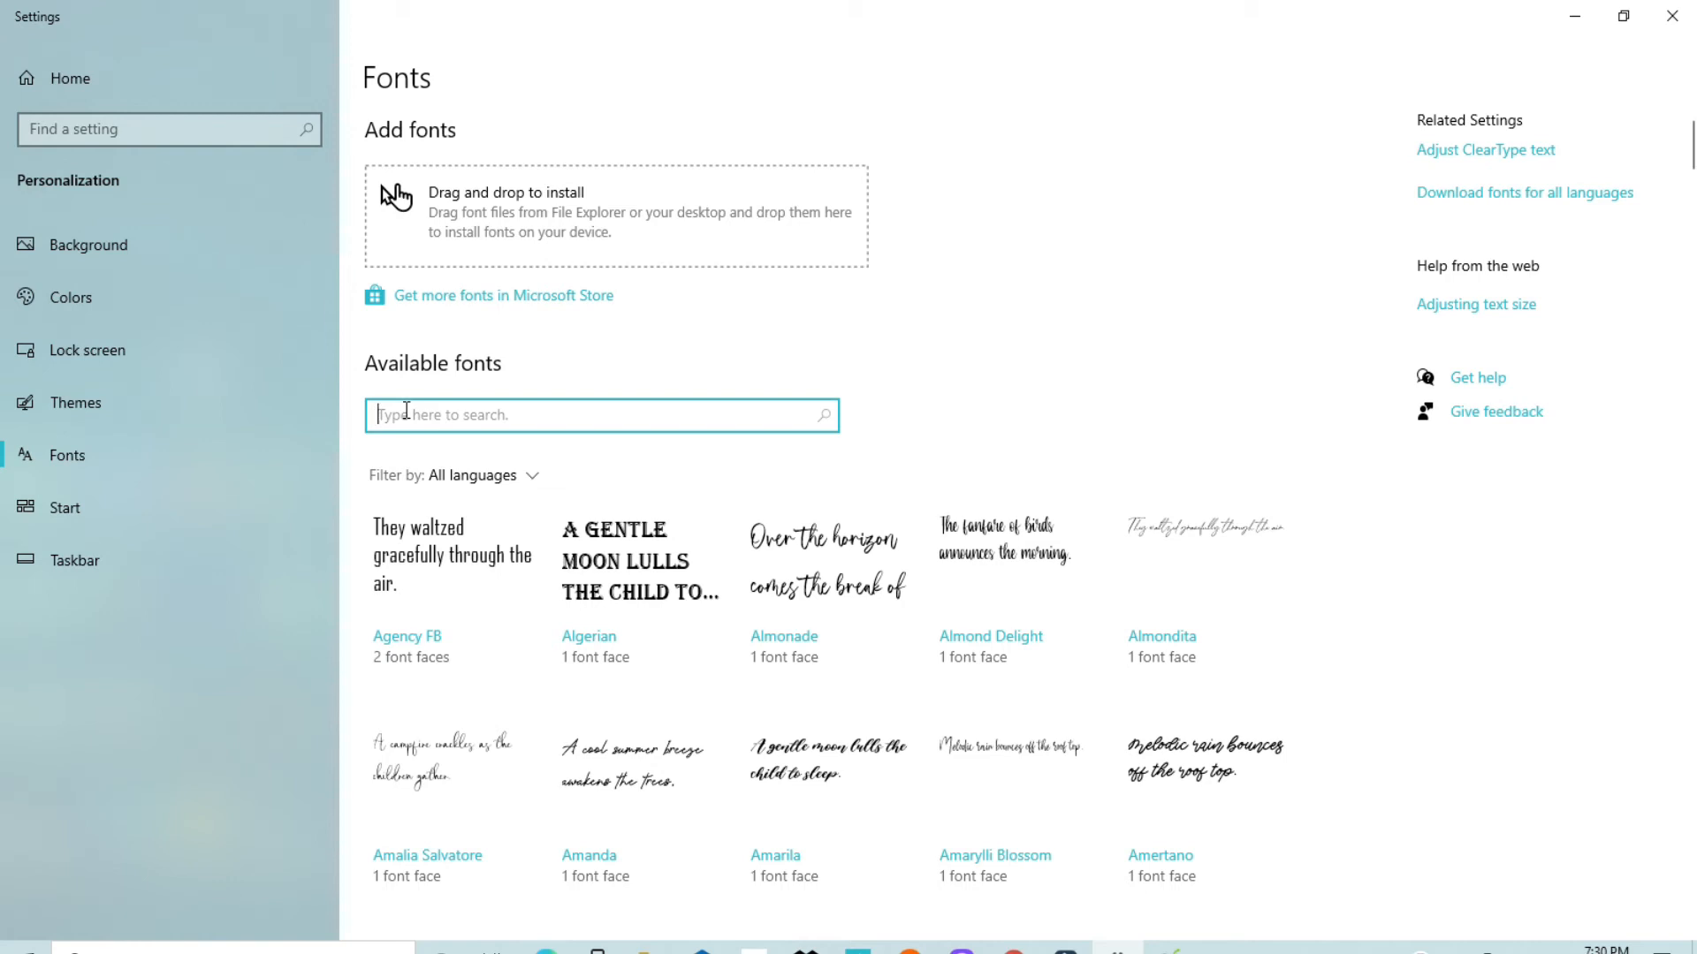
text(sh)
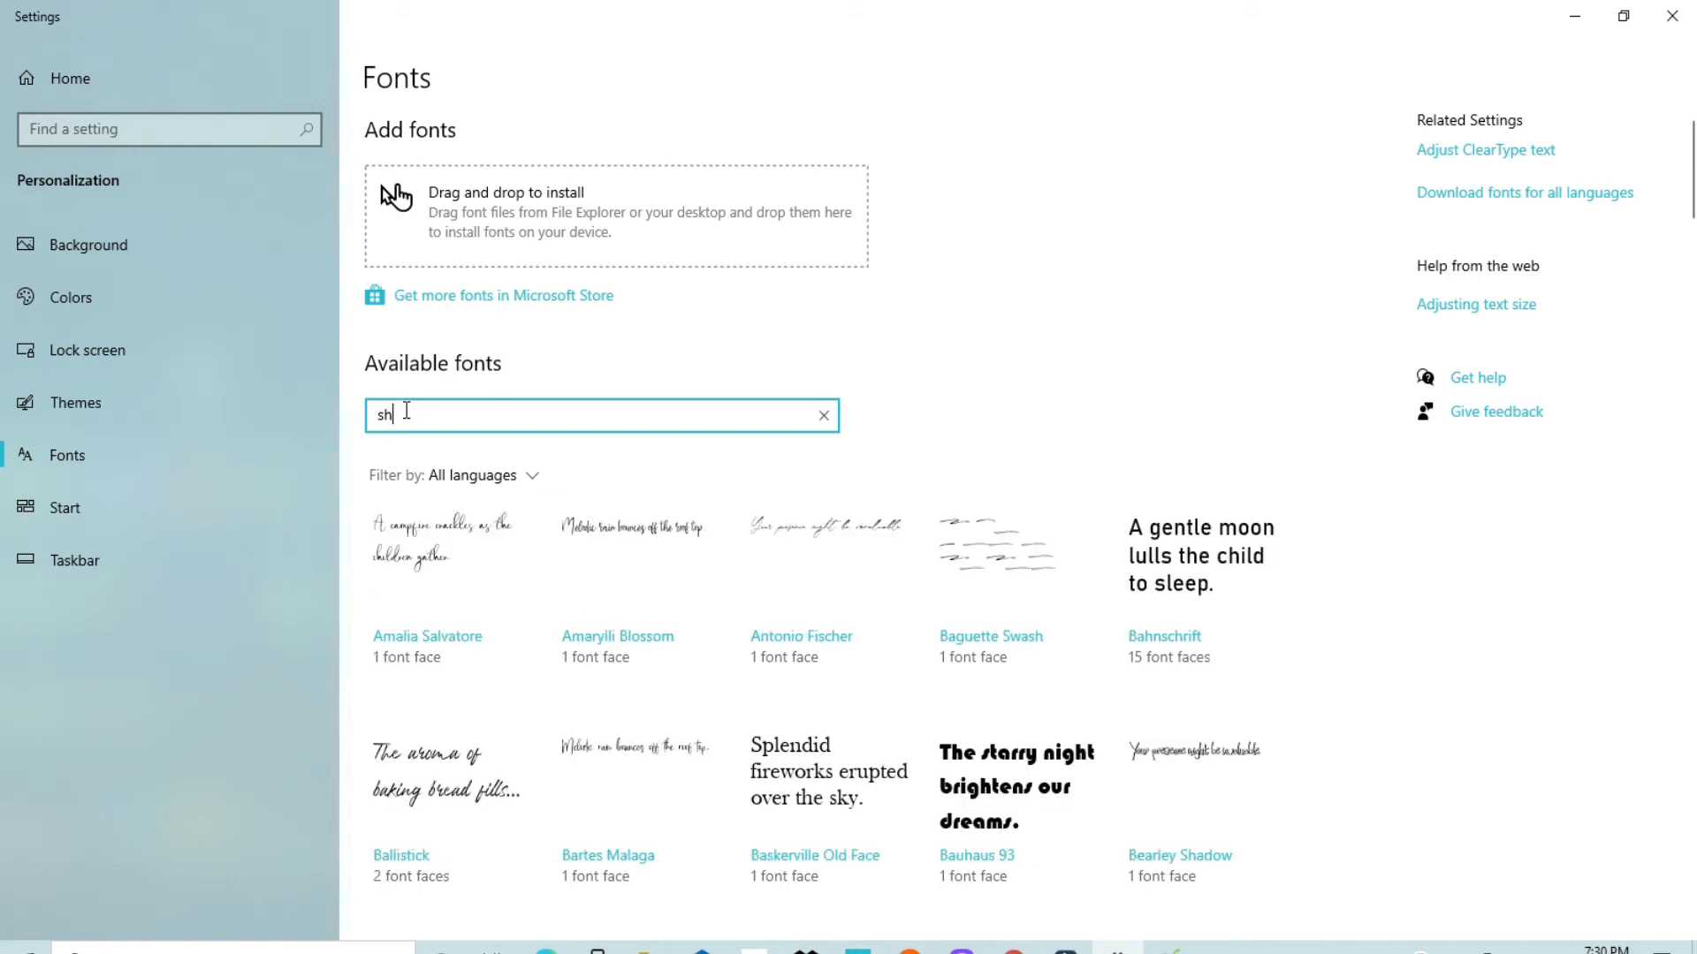
text(ar)
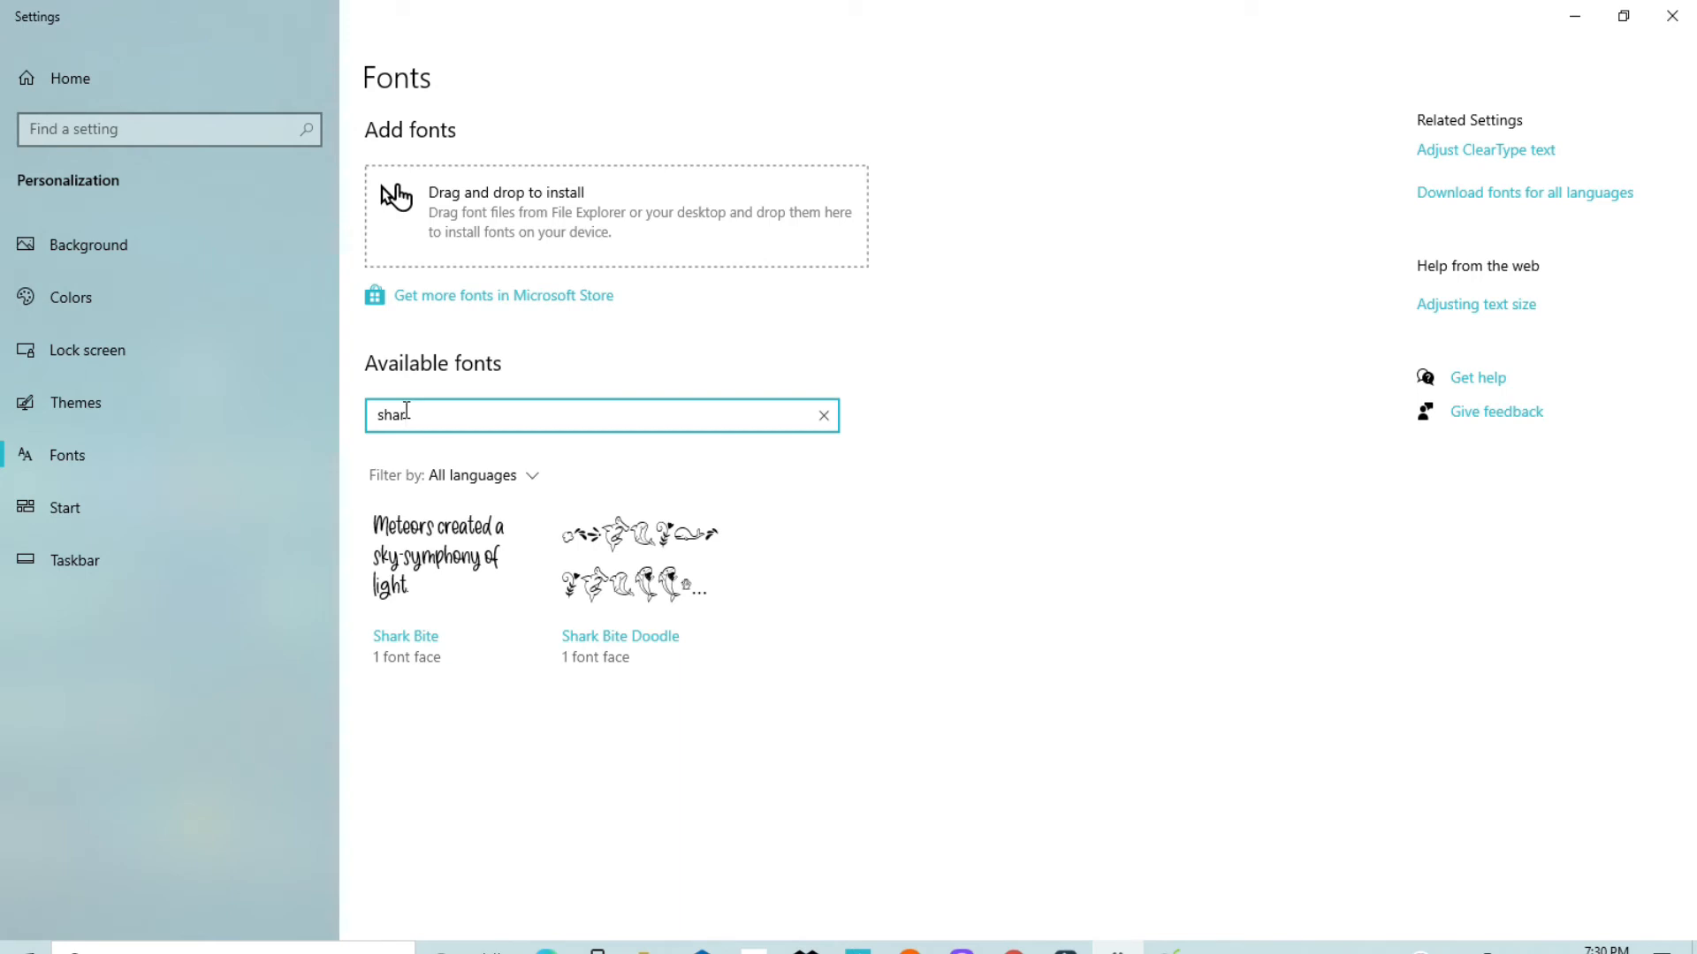
text(kk)
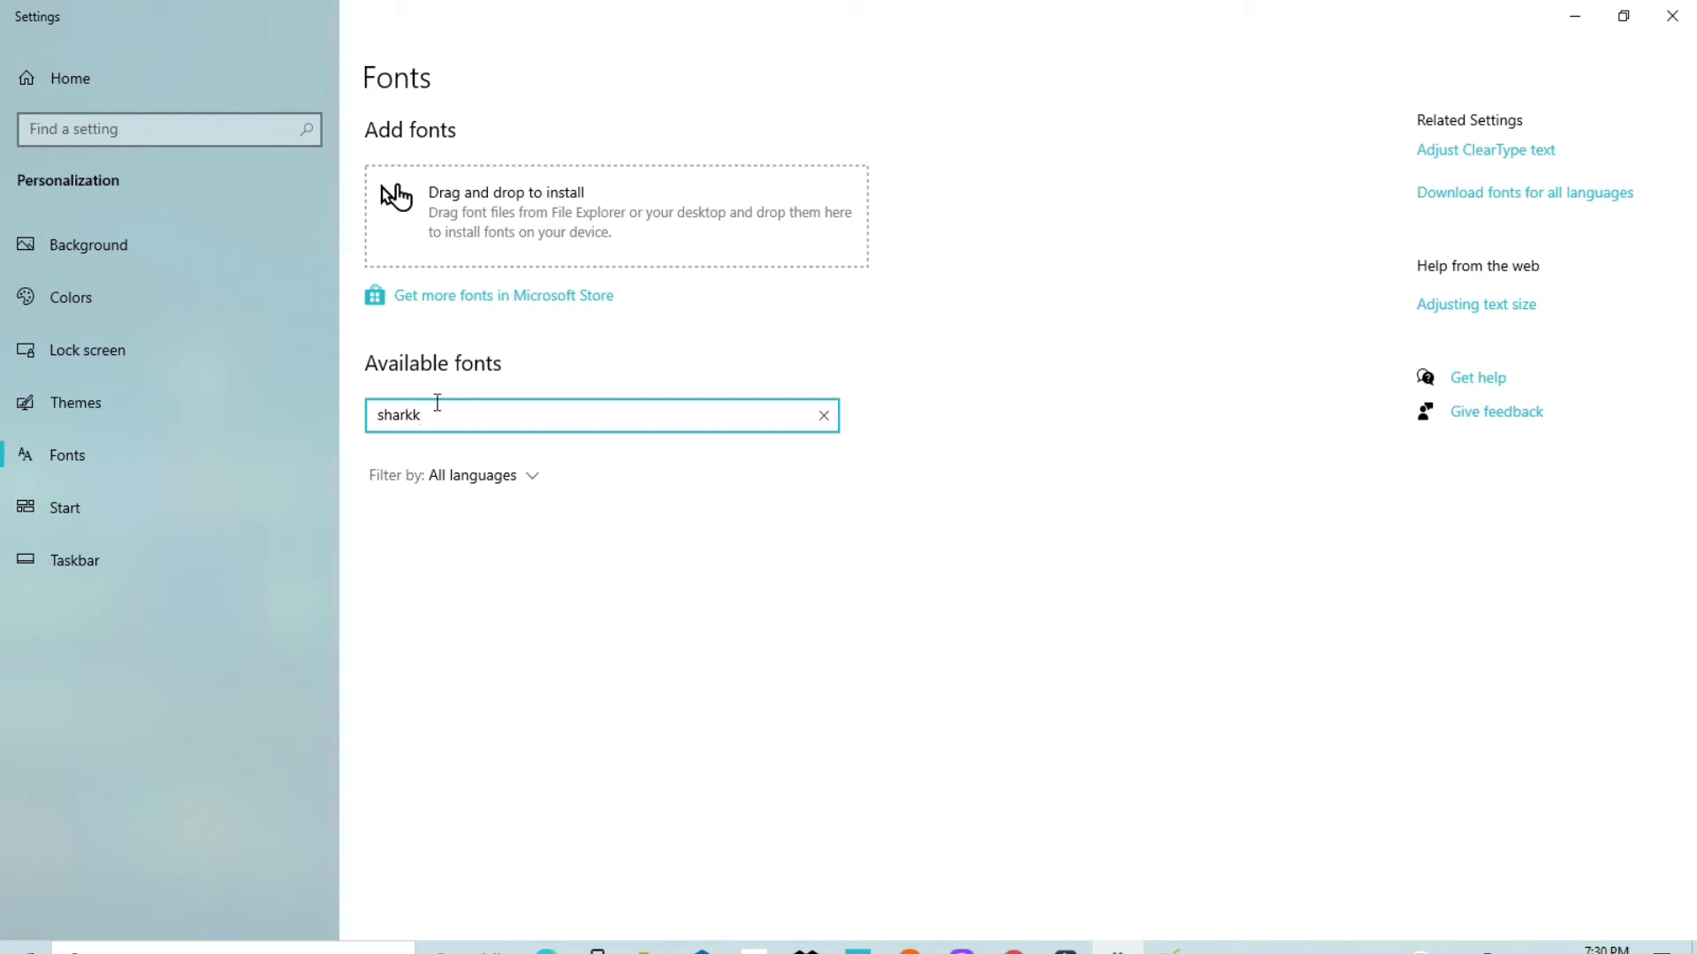
key(BackSpace)
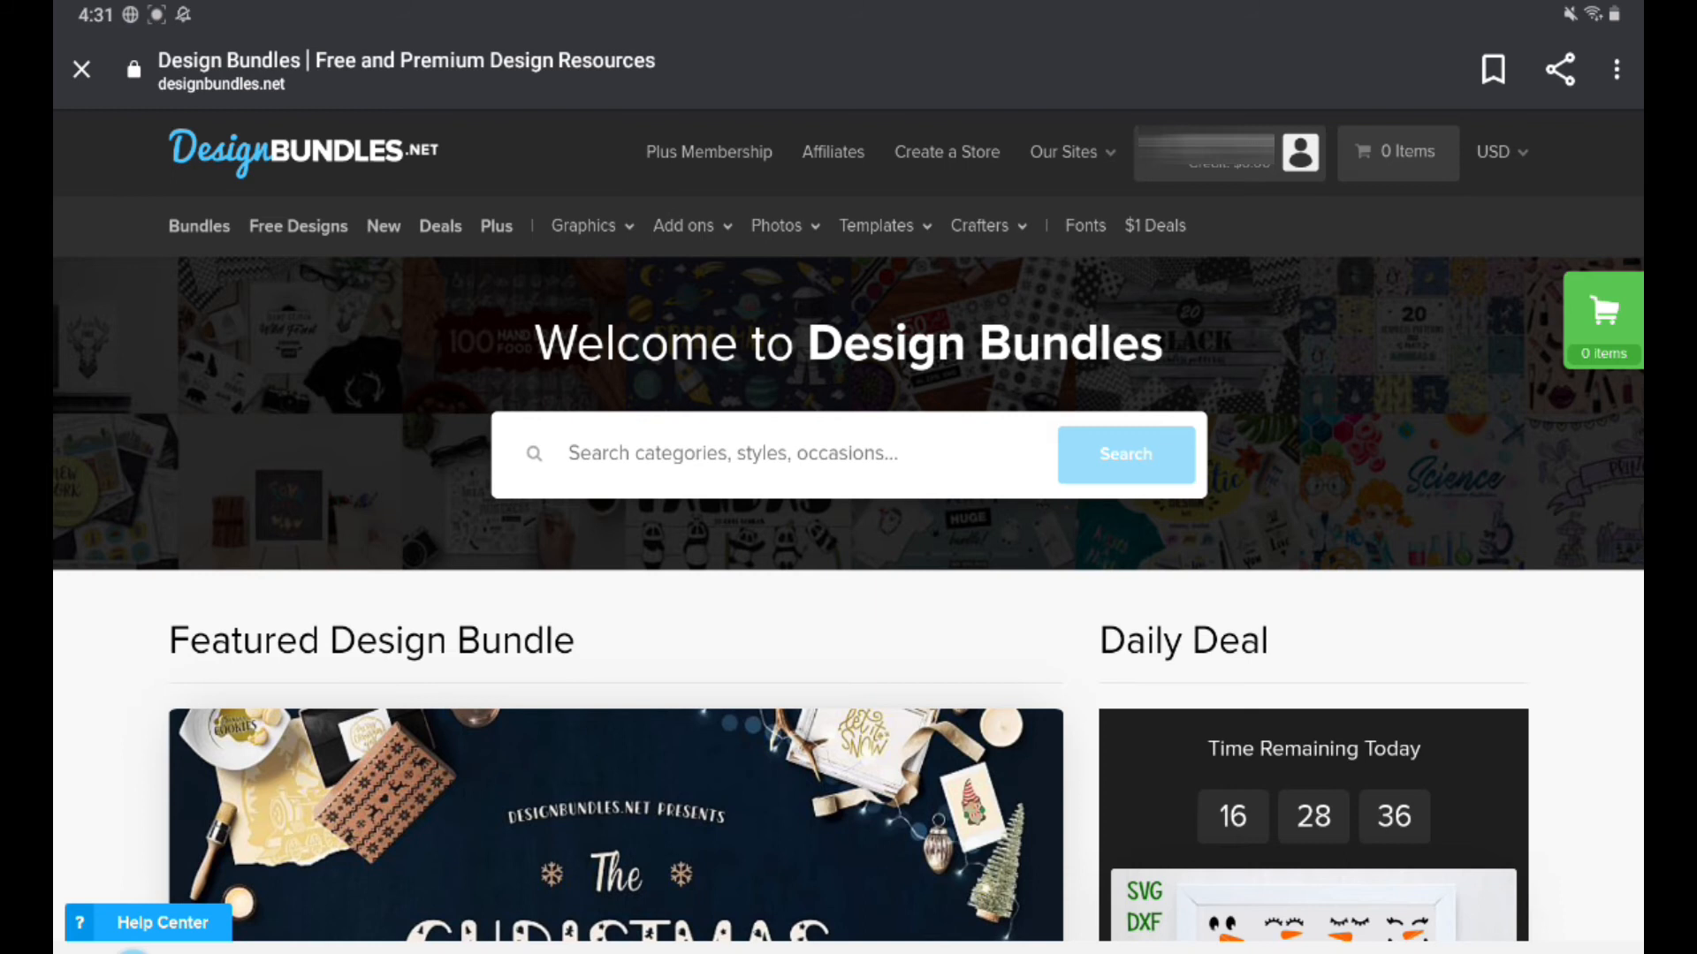
Step: On the Design Bundles site on the tablet, open the account's purchases and download Thanksgiving-Mandala-SVG-Bundle.zip
click(1300, 152)
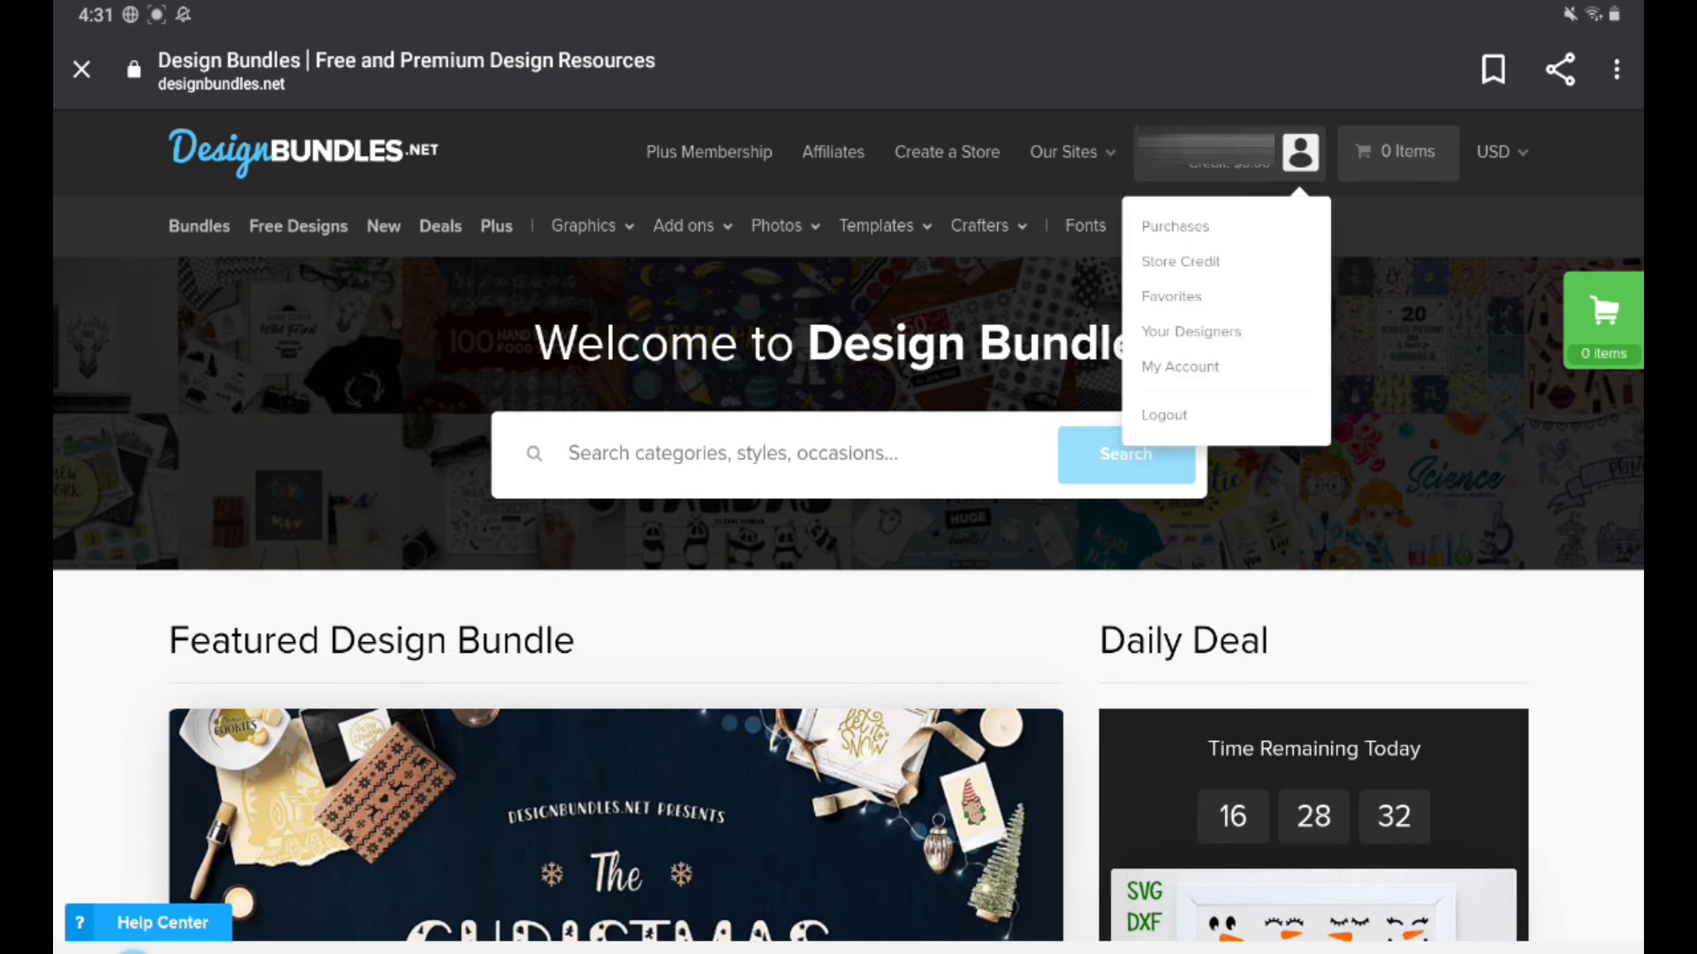
click(1174, 226)
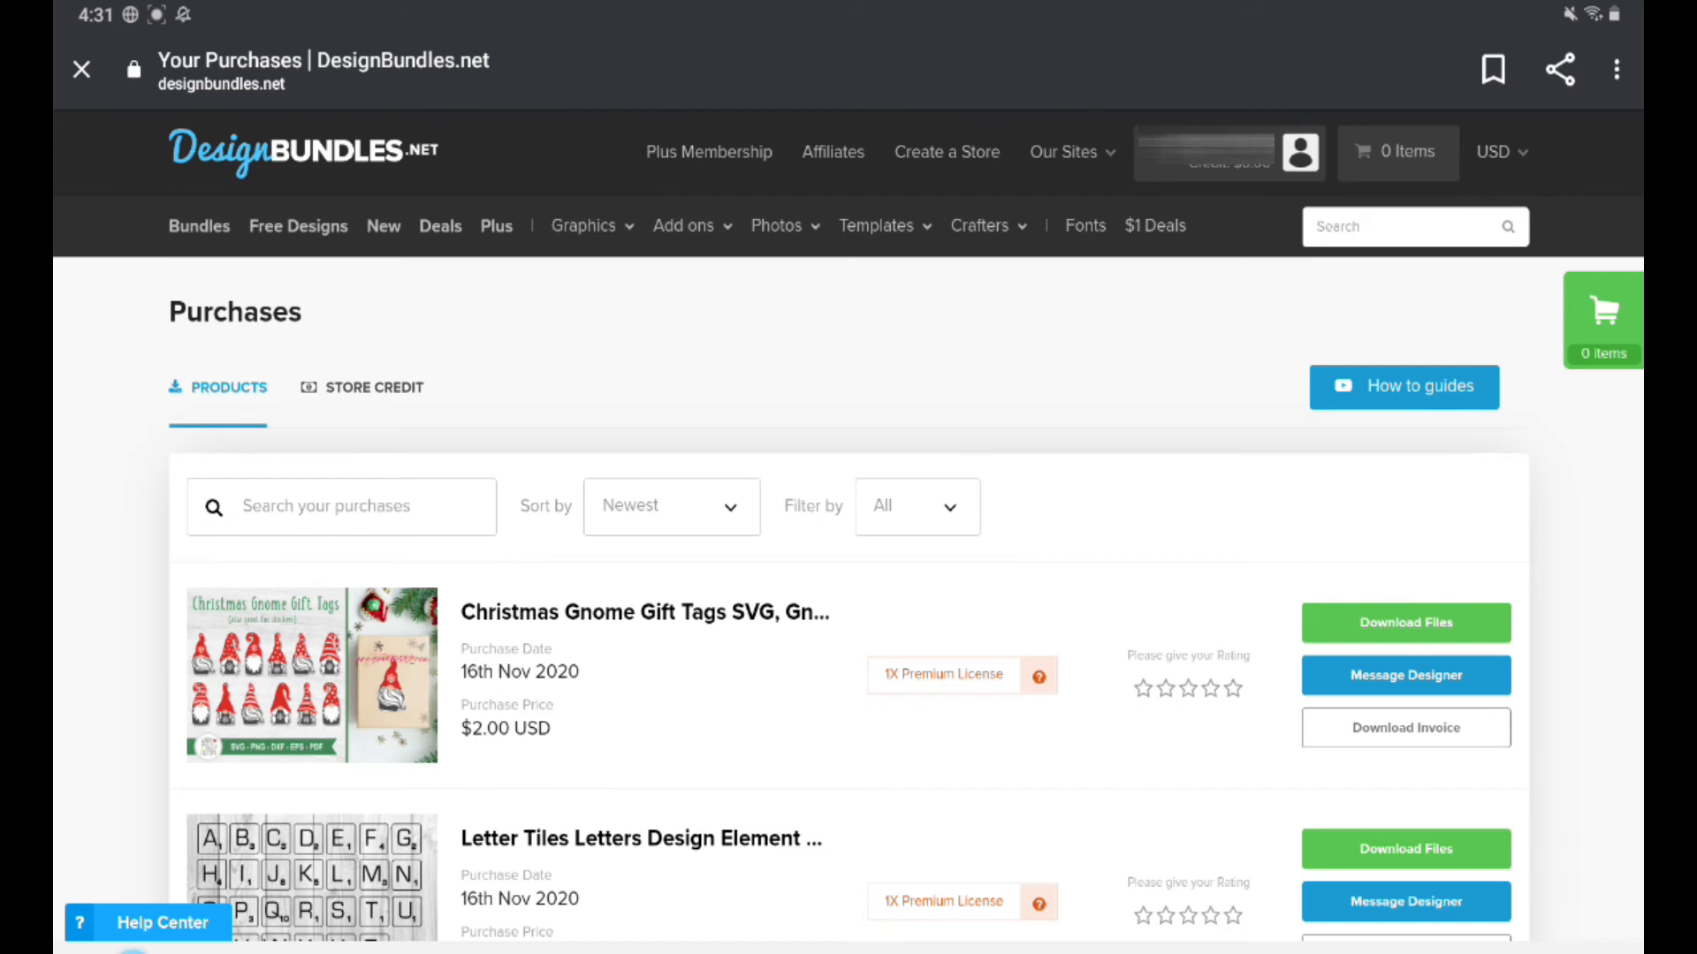
scroll(848, 530, down, 5)
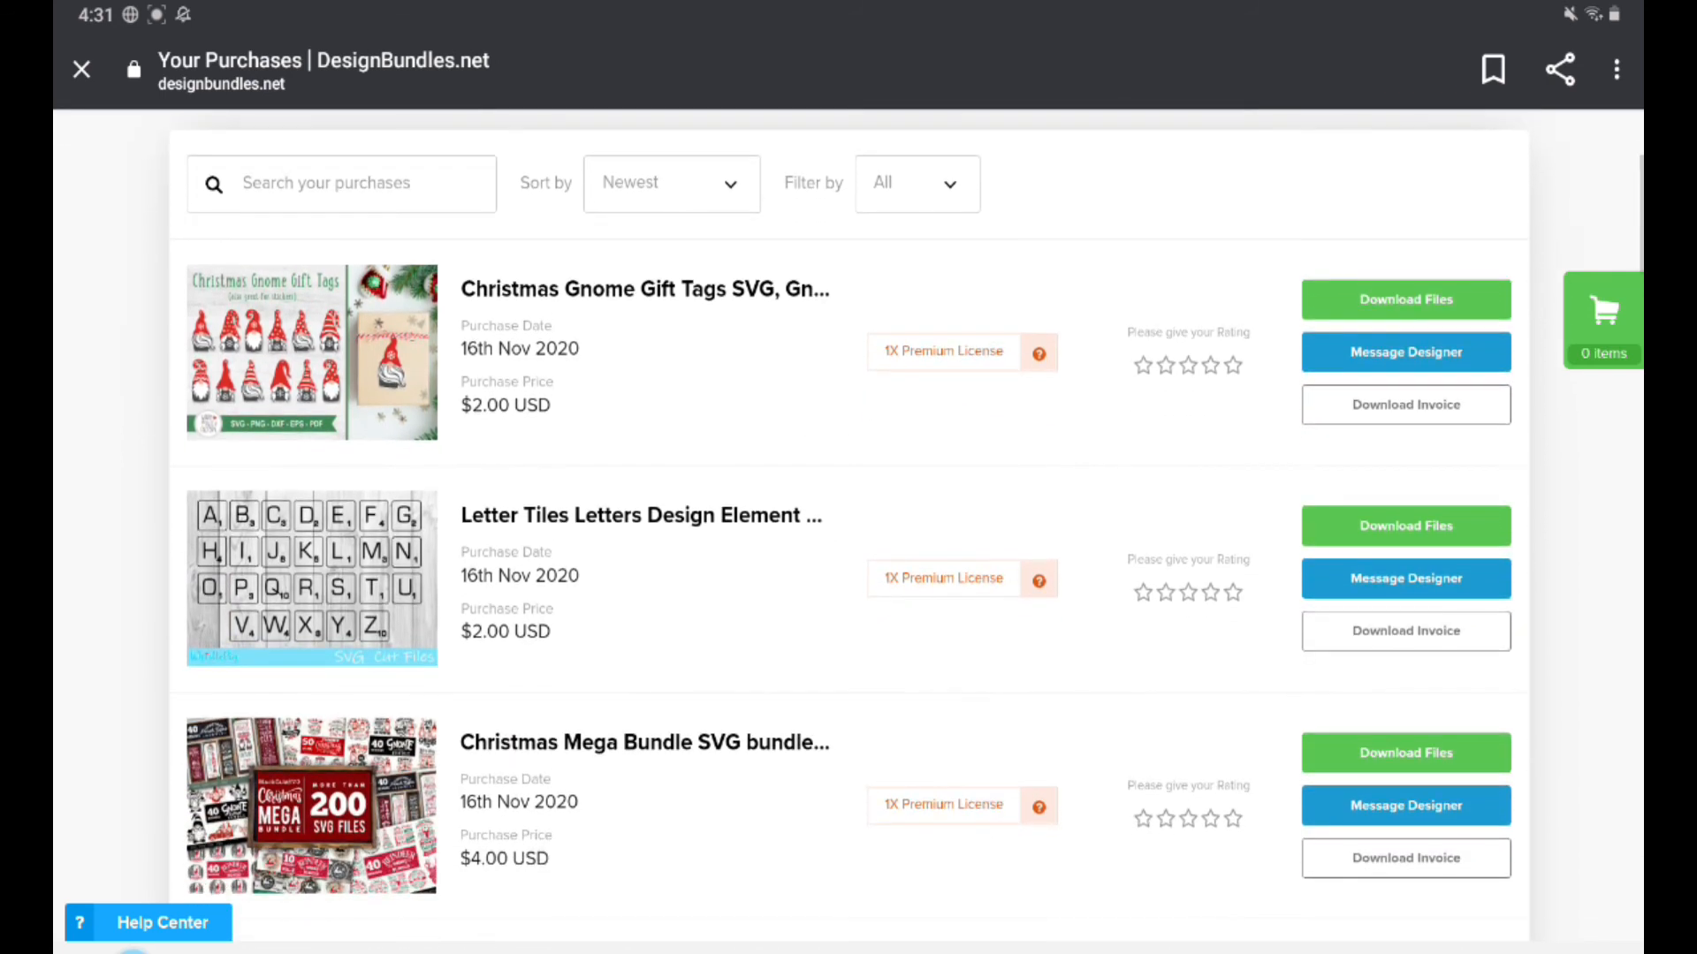
scroll(848, 530, down, 3)
scroll(849, 531, down, 4)
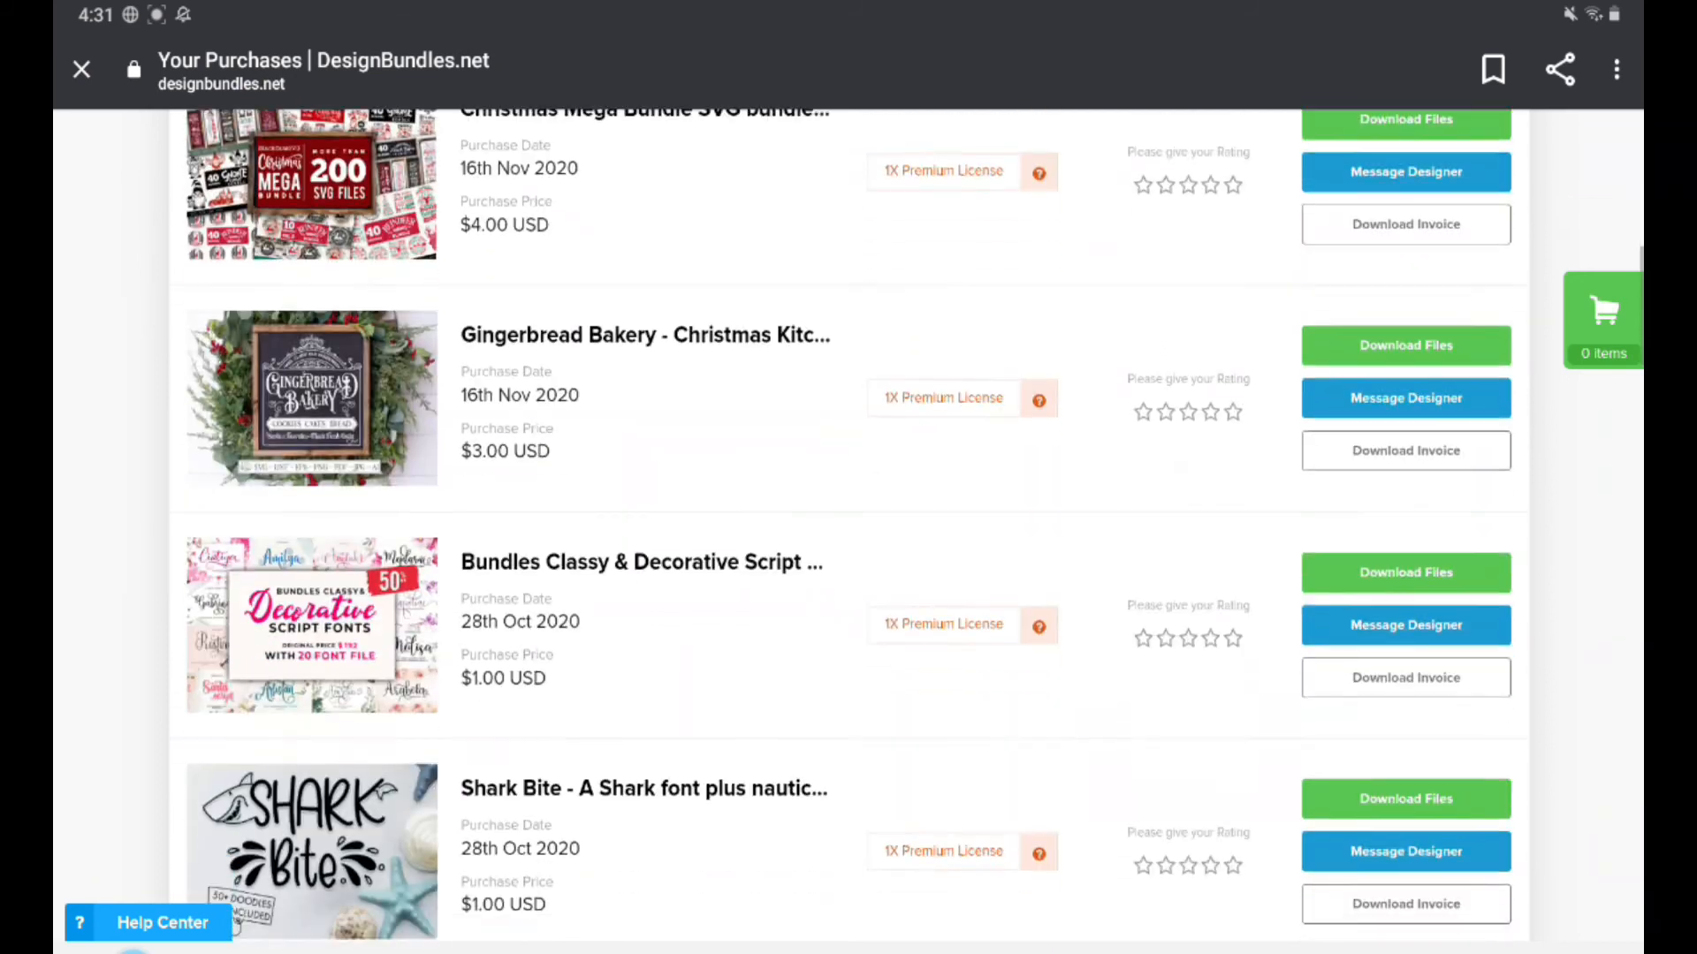
scroll(849, 531, down, 3)
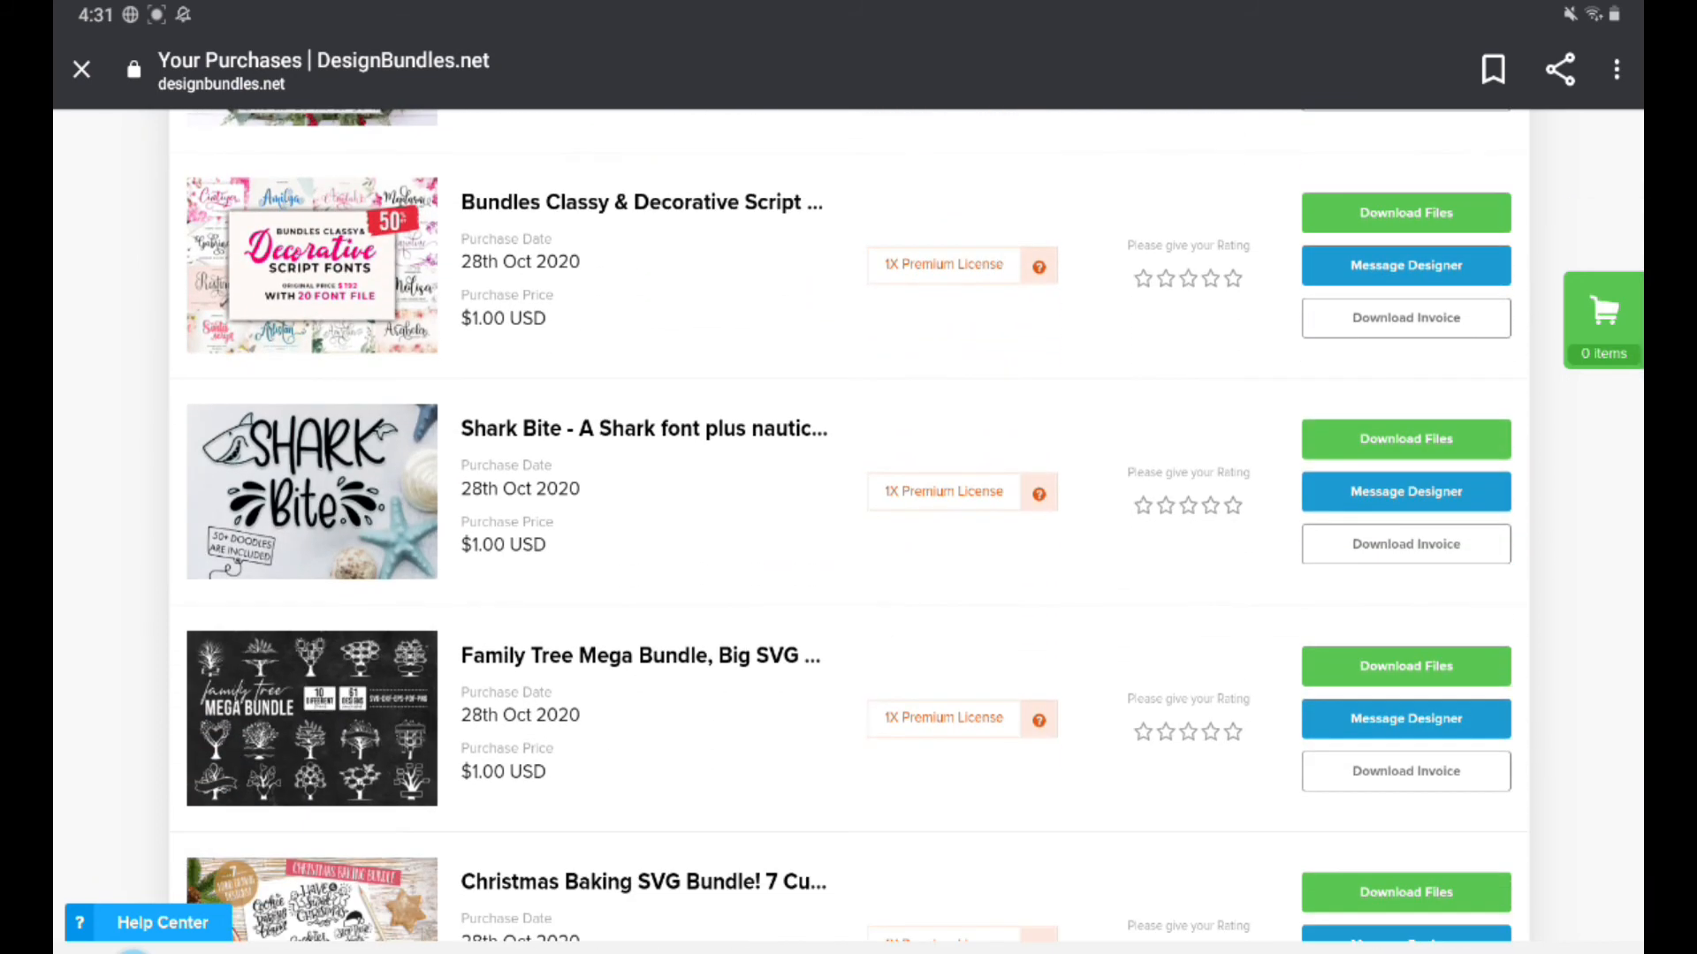
scroll(848, 530, down, 2)
scroll(848, 530, down, 3)
scroll(849, 530, down, 3)
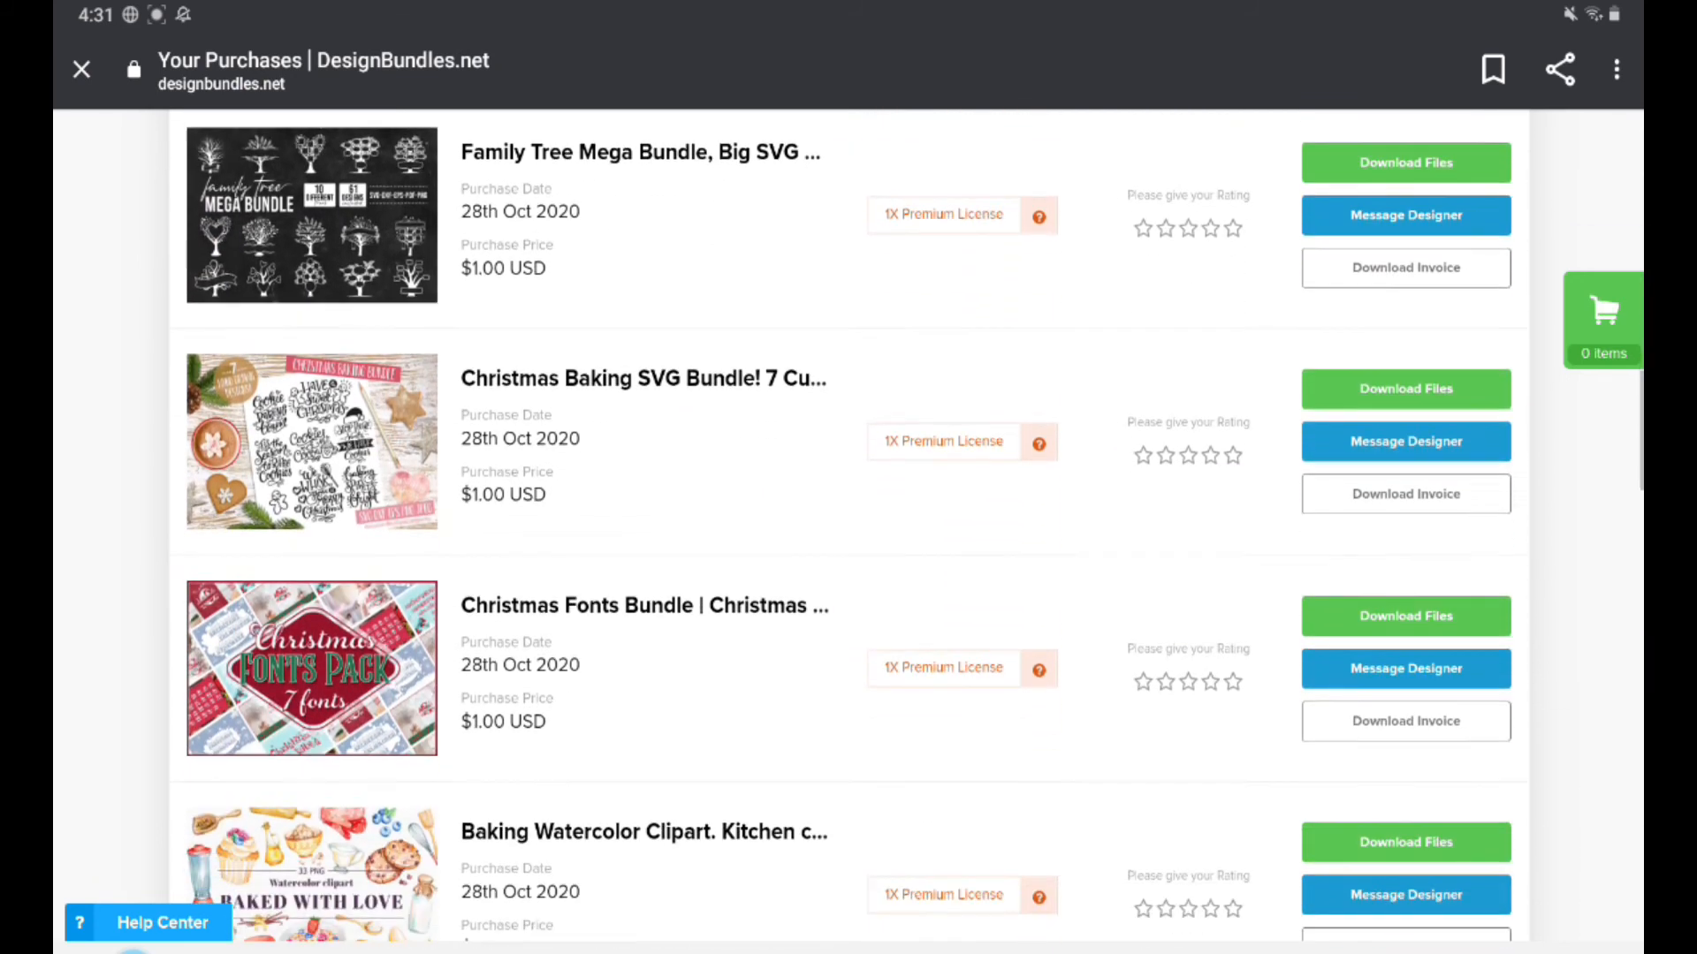
scroll(848, 530, down, 5)
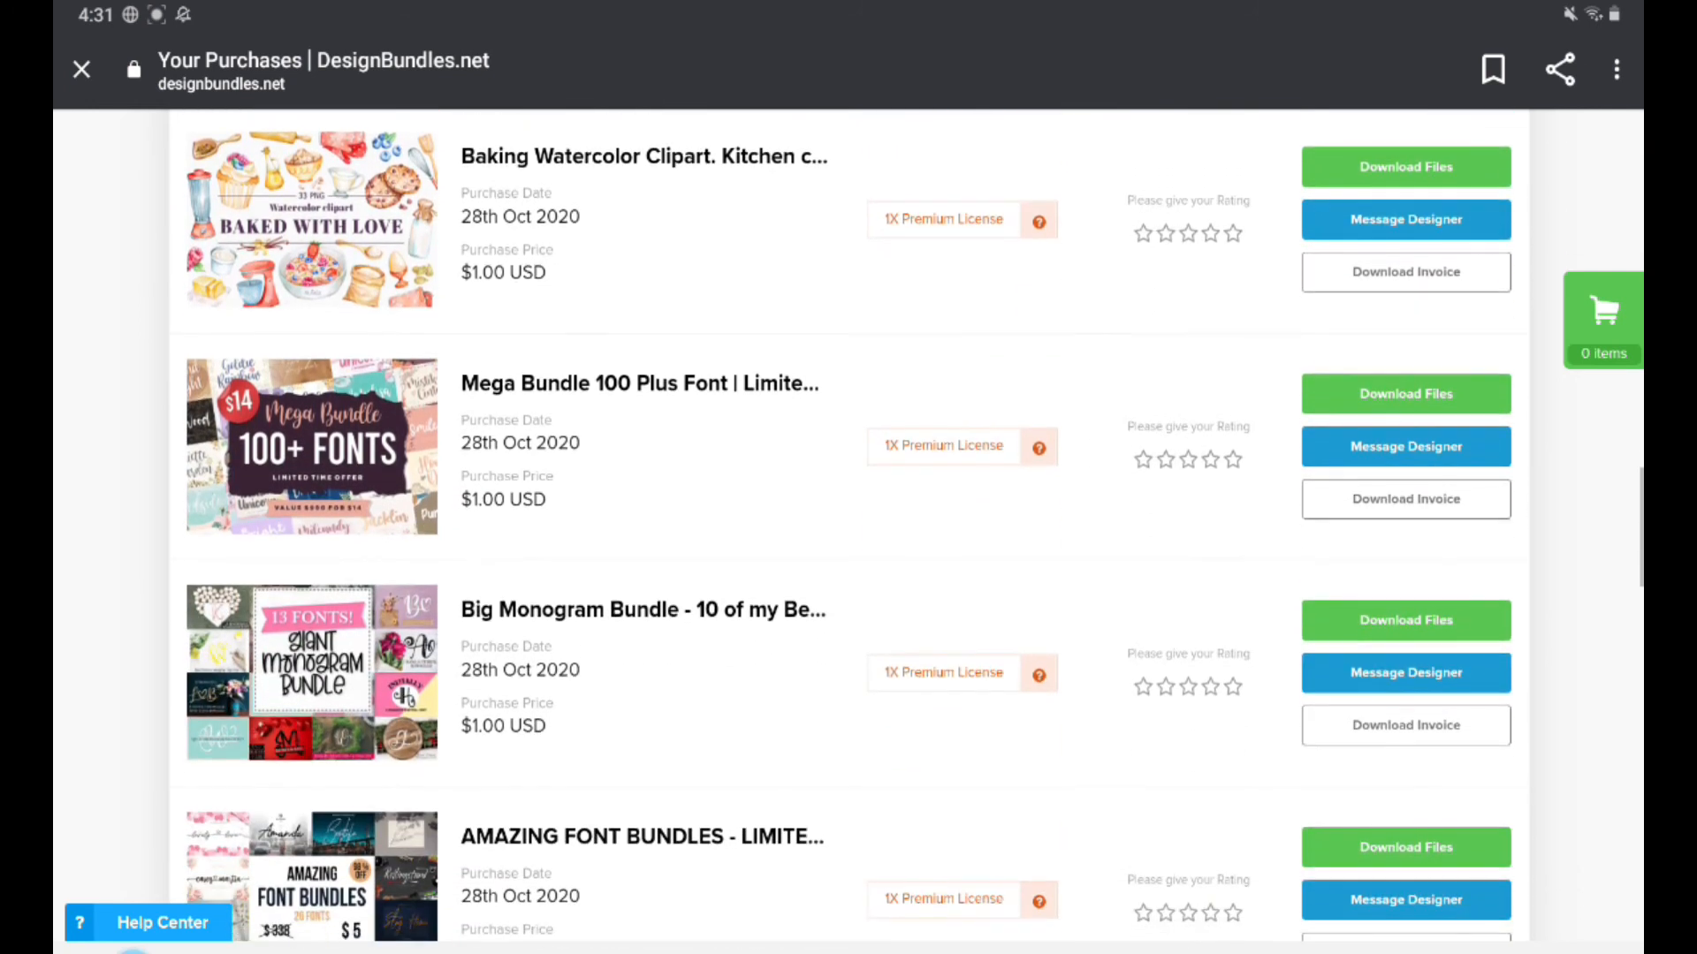
scroll(848, 530, down, 4)
scroll(849, 531, down, 5)
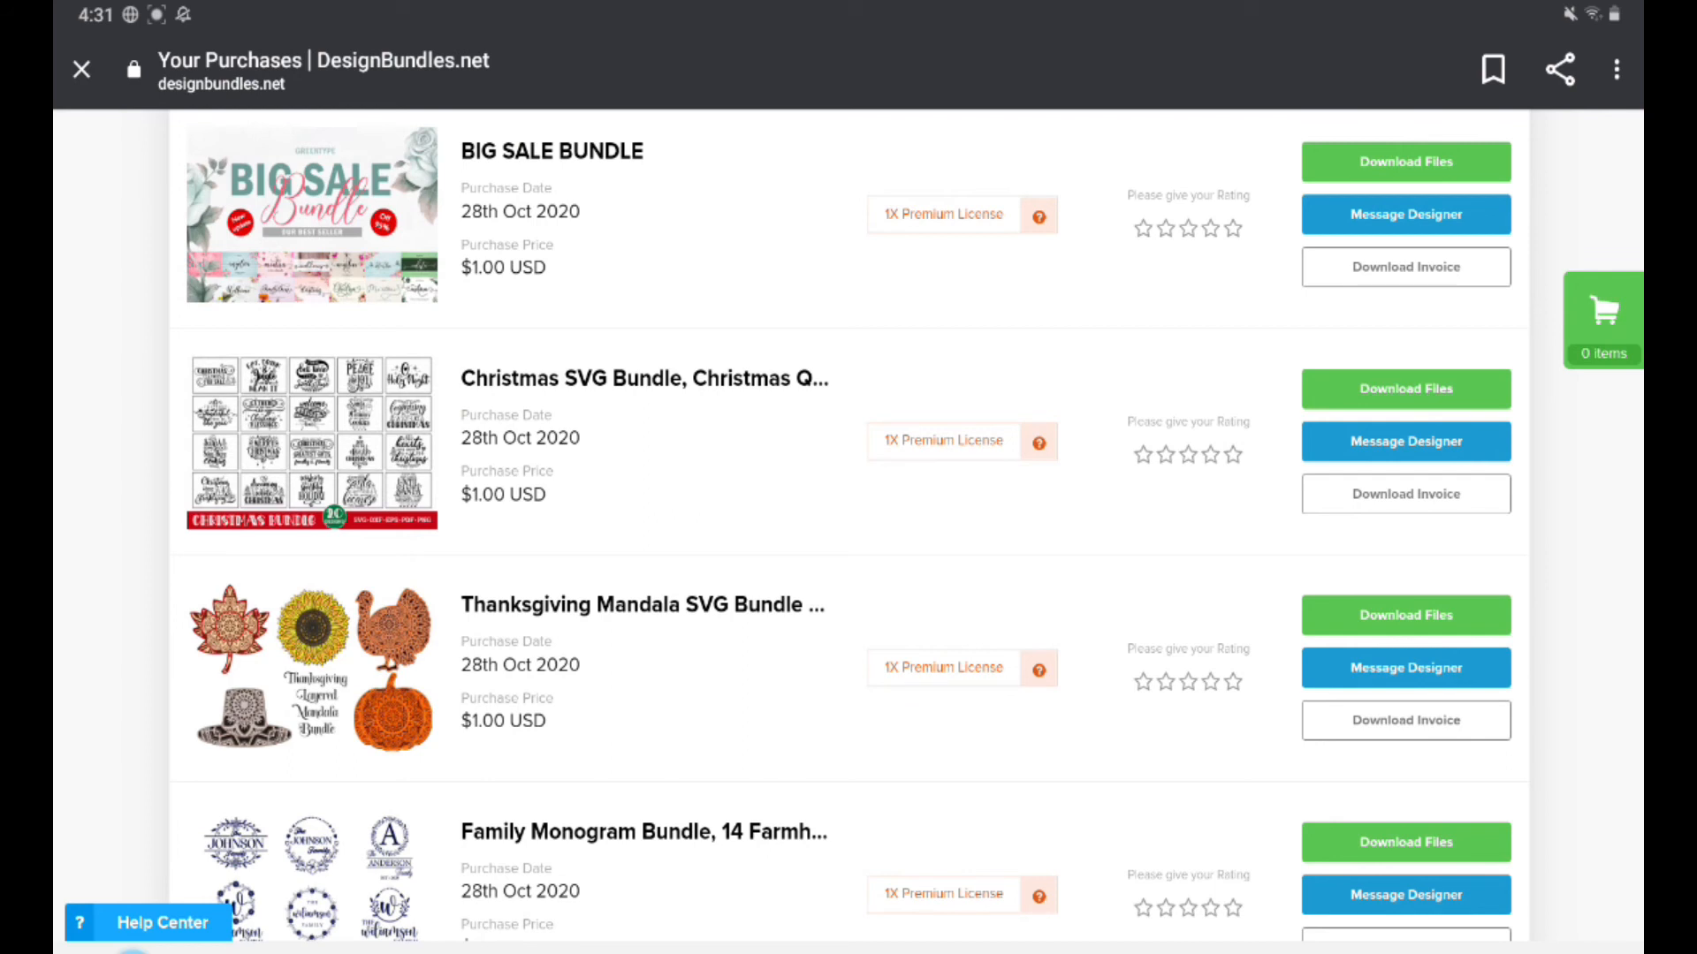
scroll(848, 530, down, 1)
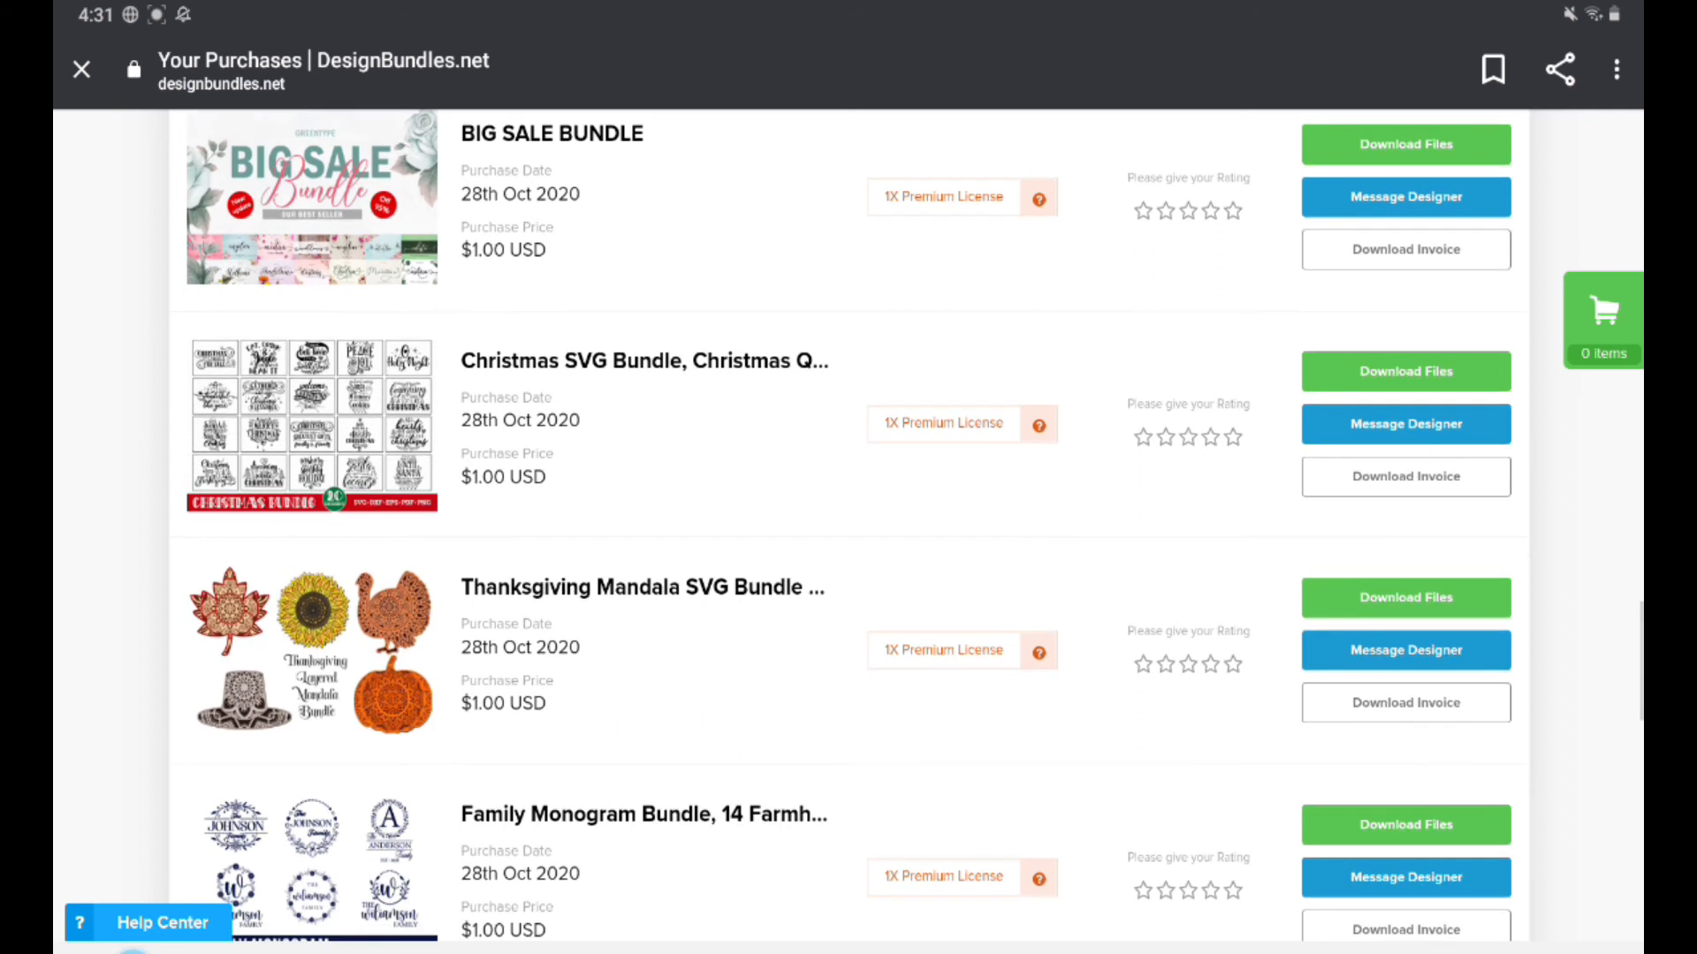
click(1406, 597)
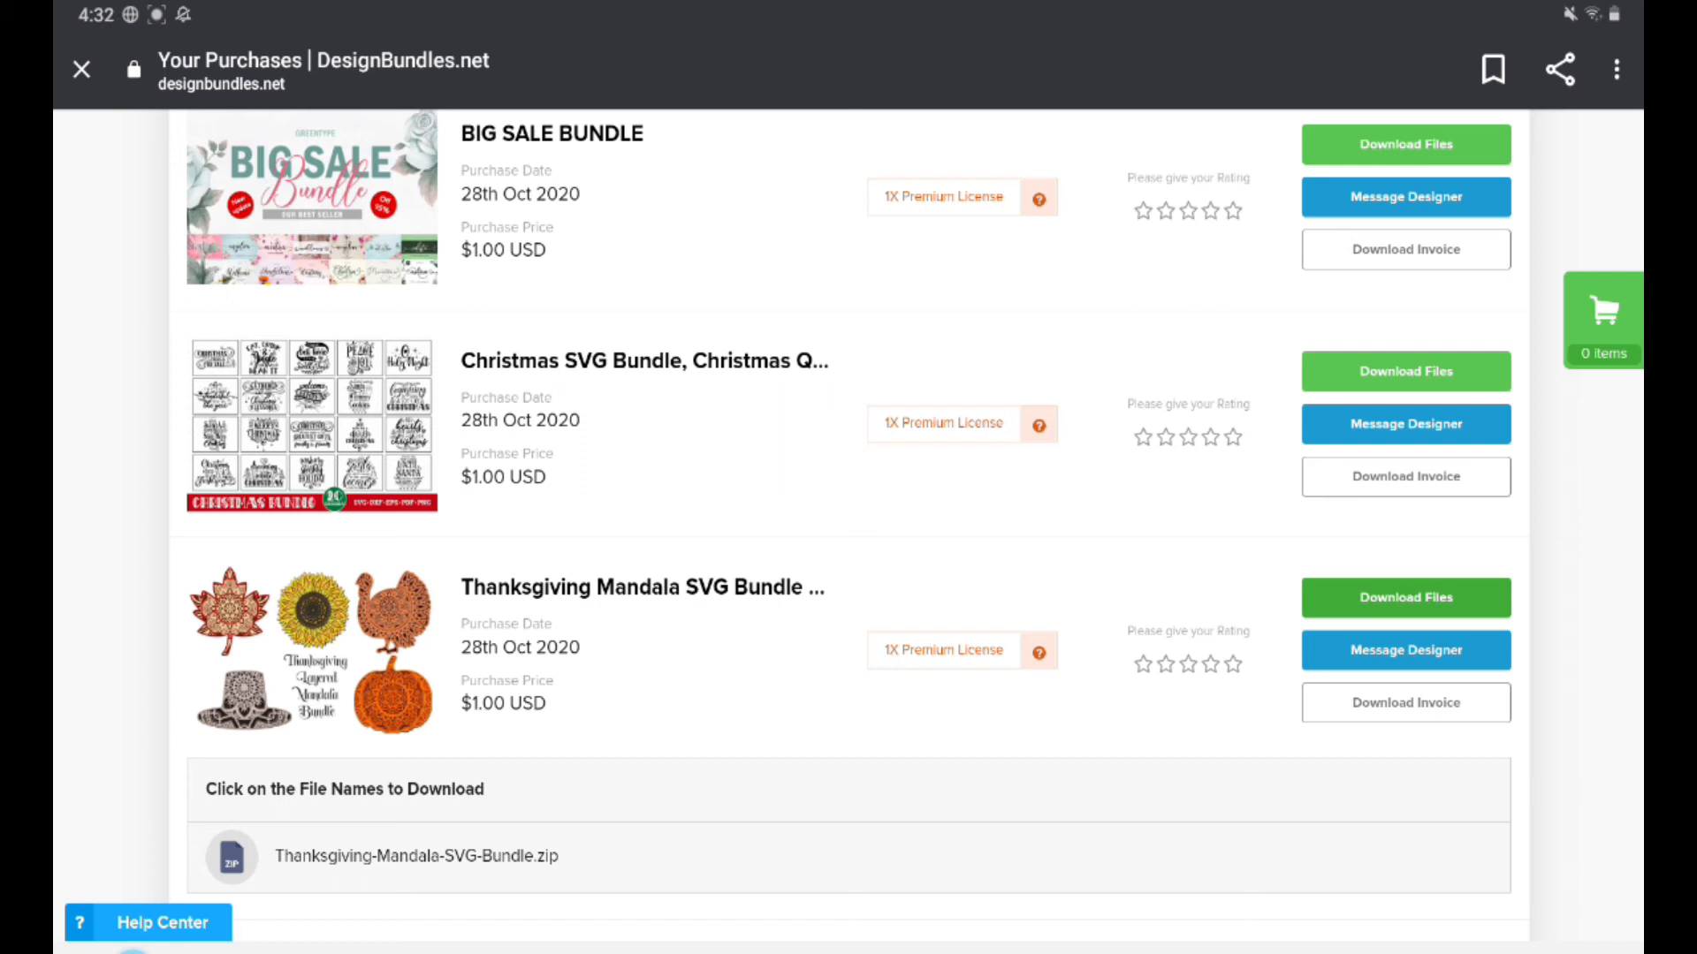
click(416, 855)
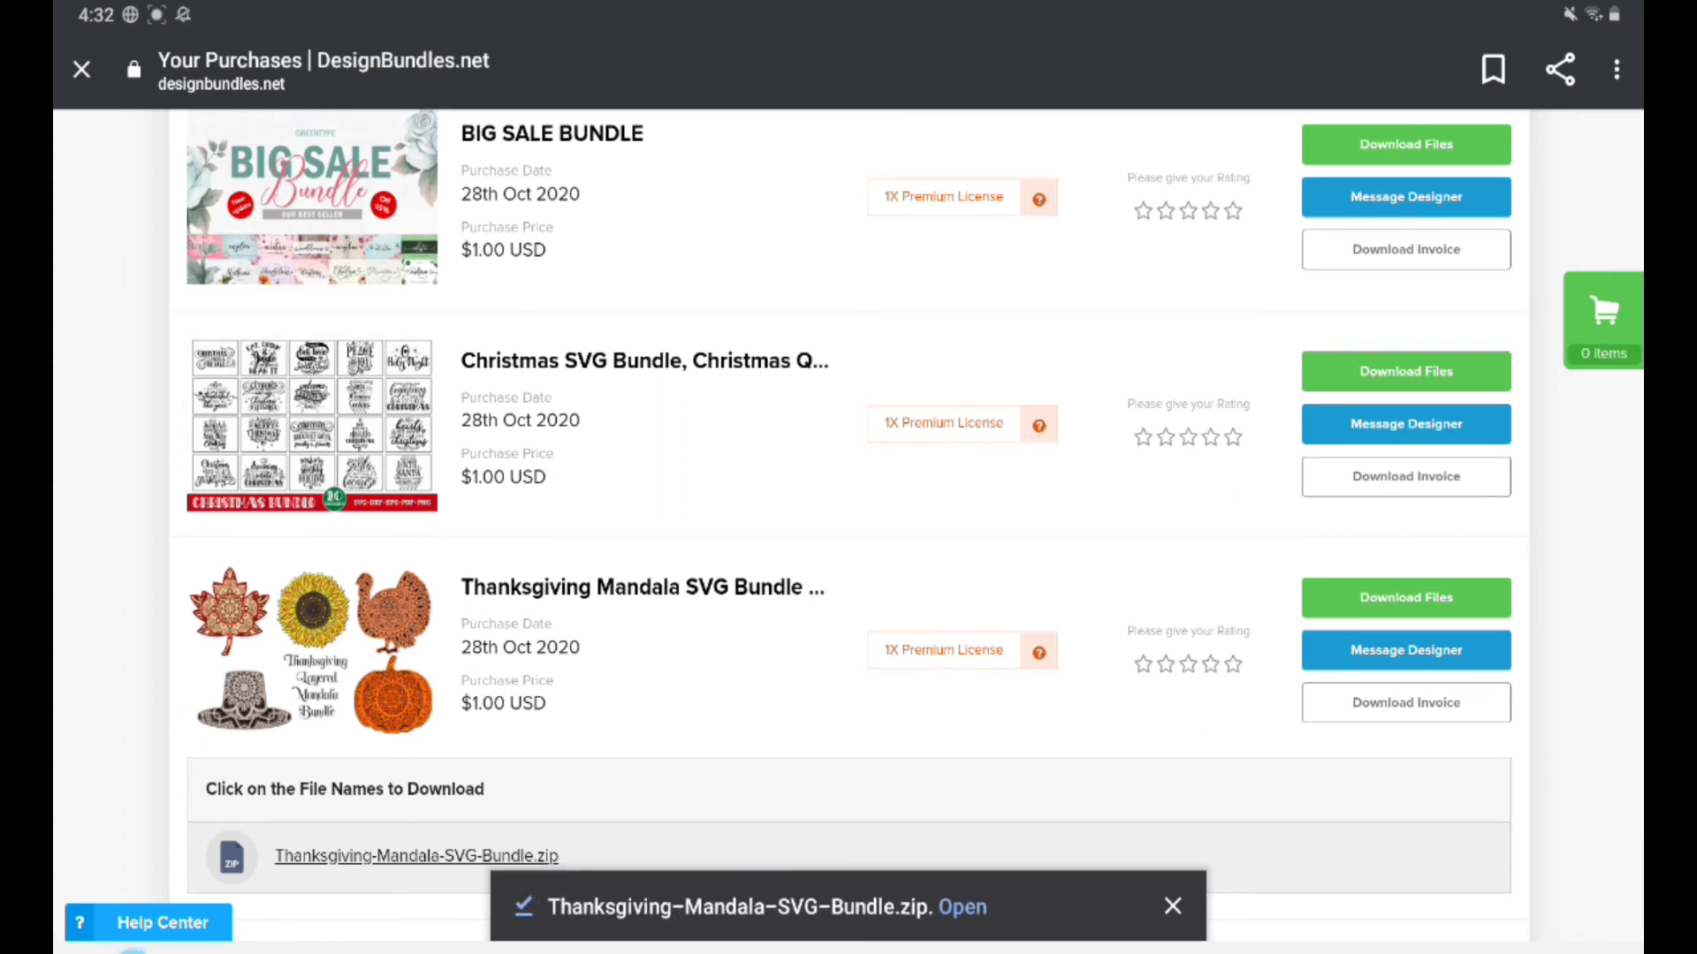
Step: Open the downloaded Thanksgiving-Mandala-SVG-Bundle.zip with My Files and extract all its items
click(963, 906)
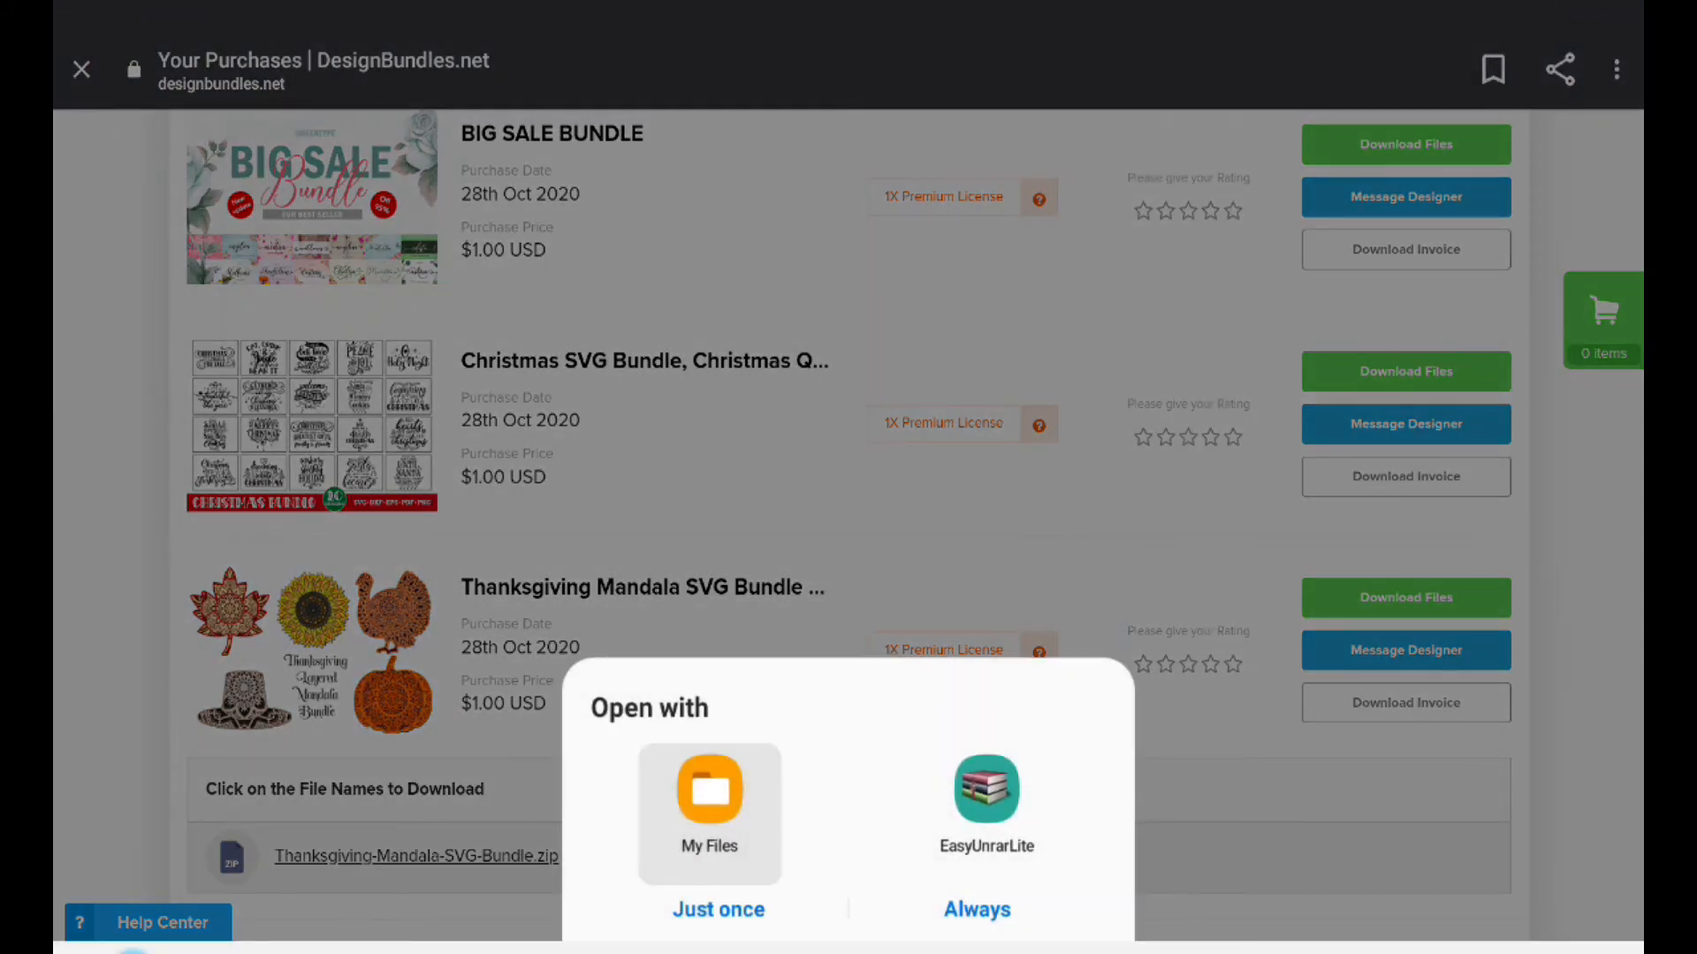
click(710, 813)
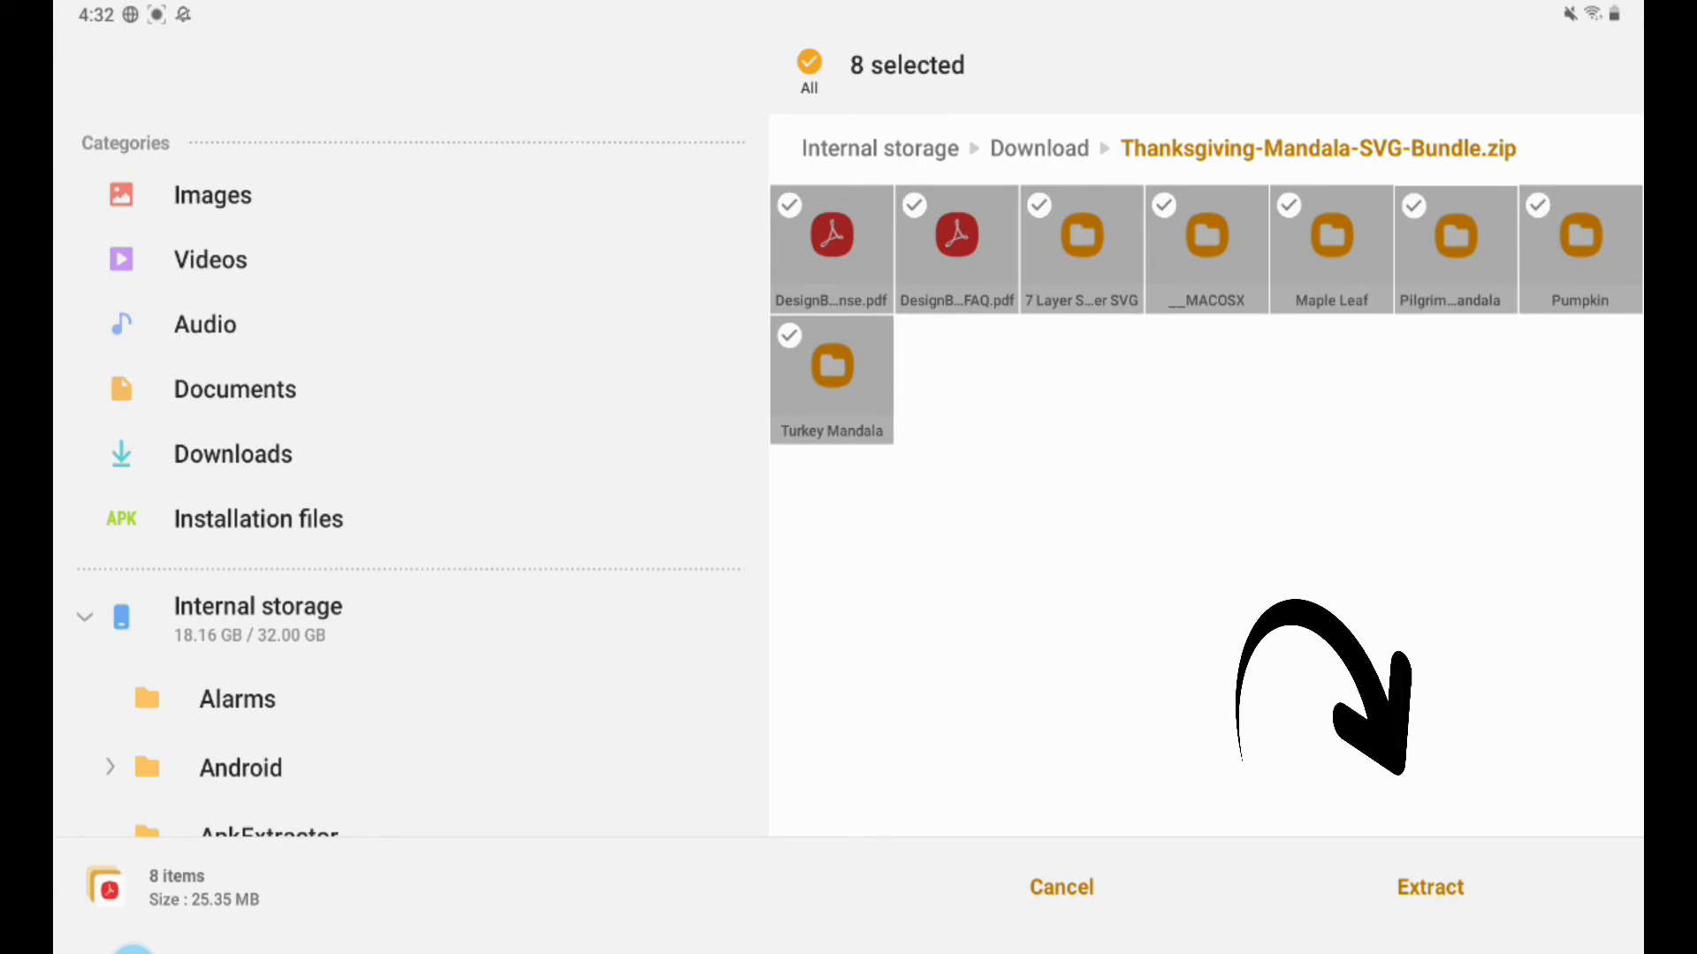
click(1430, 887)
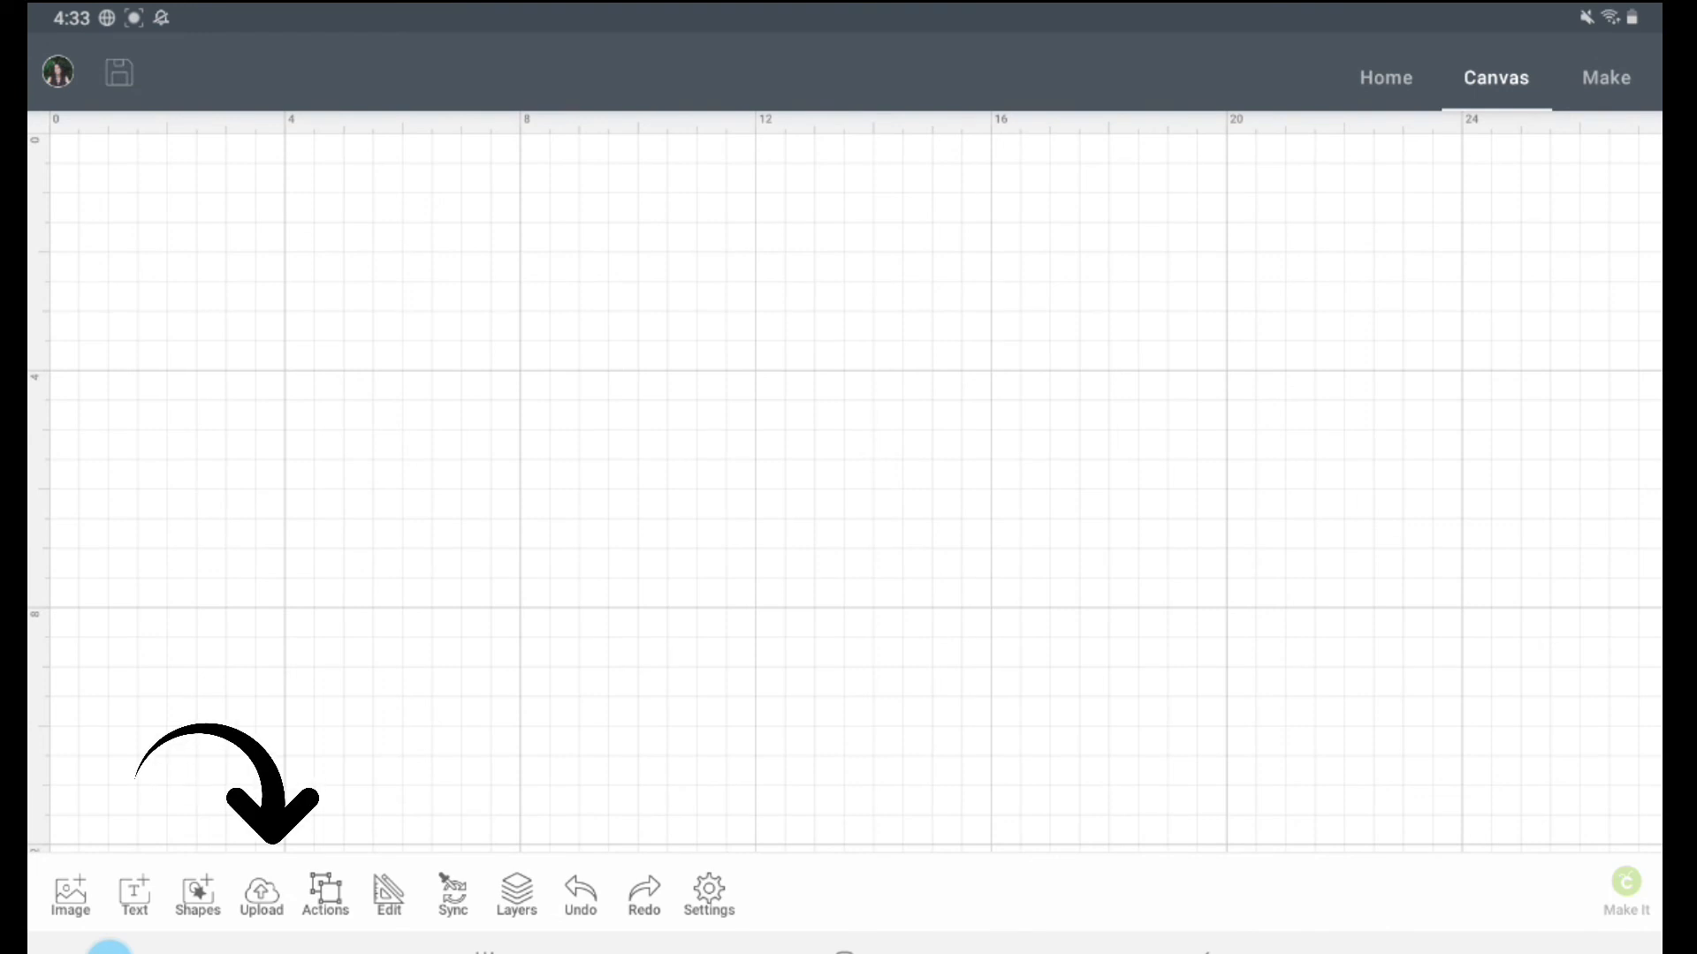
Step: In the Cricut Design Space app, upload an image from the photo library, choosing the Turkey6 file through My Files
click(262, 895)
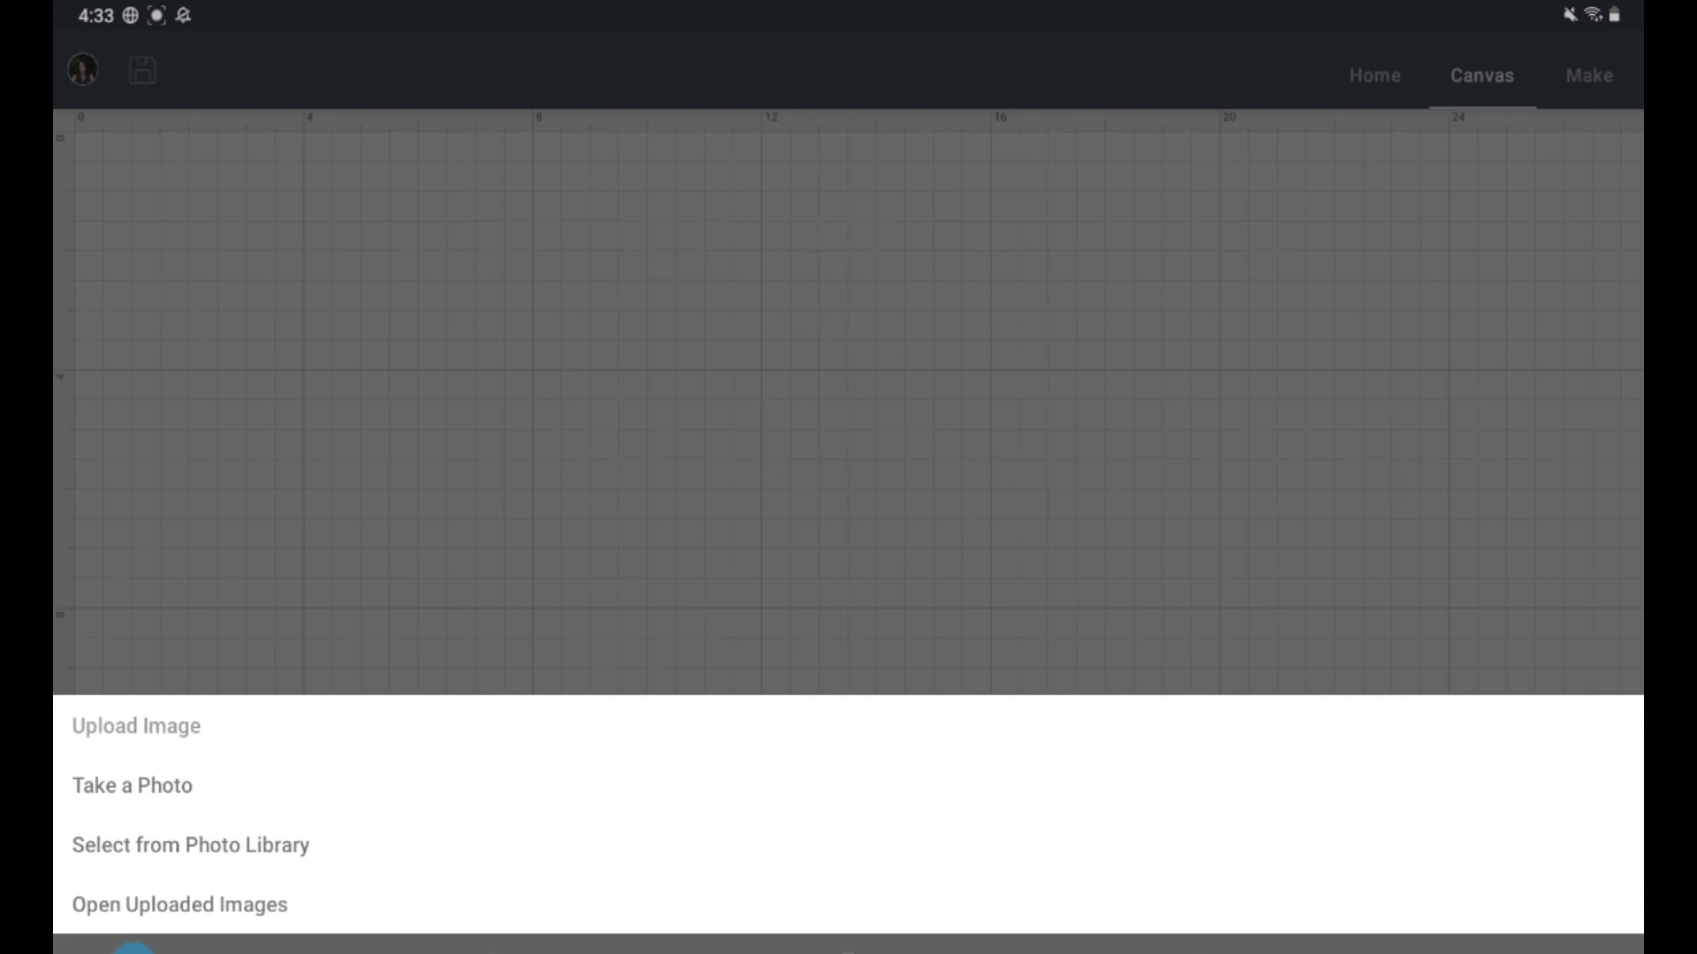
click(190, 845)
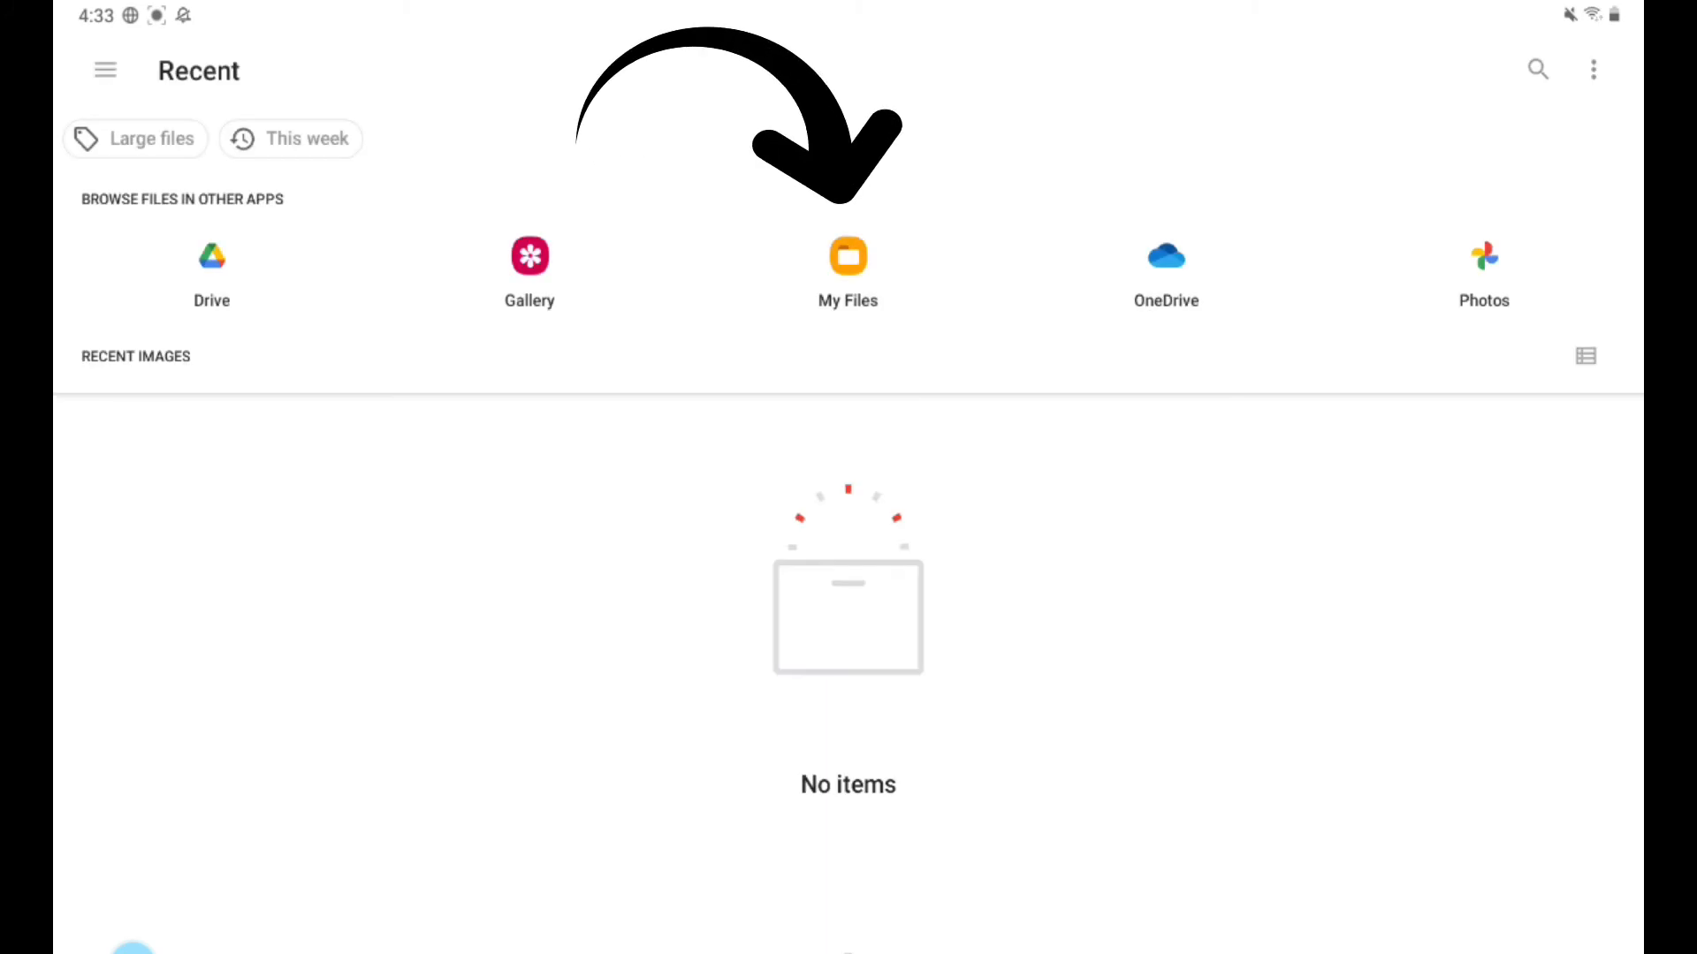
click(848, 265)
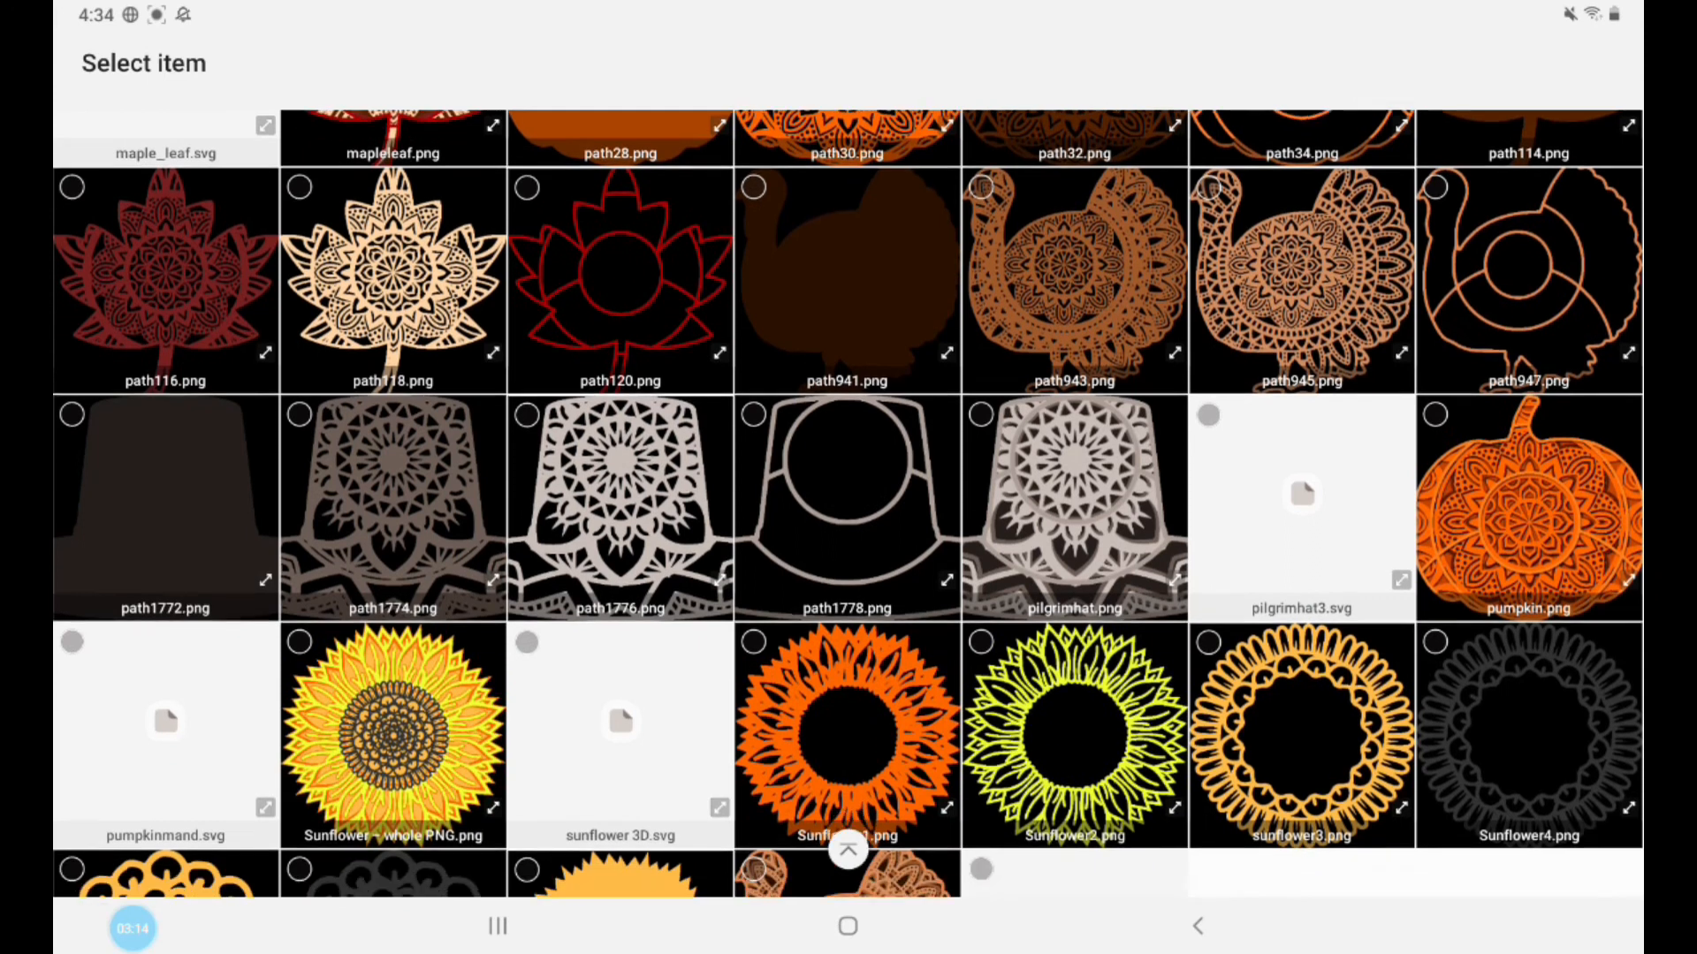
scroll(848, 504, down, 2)
click(1075, 778)
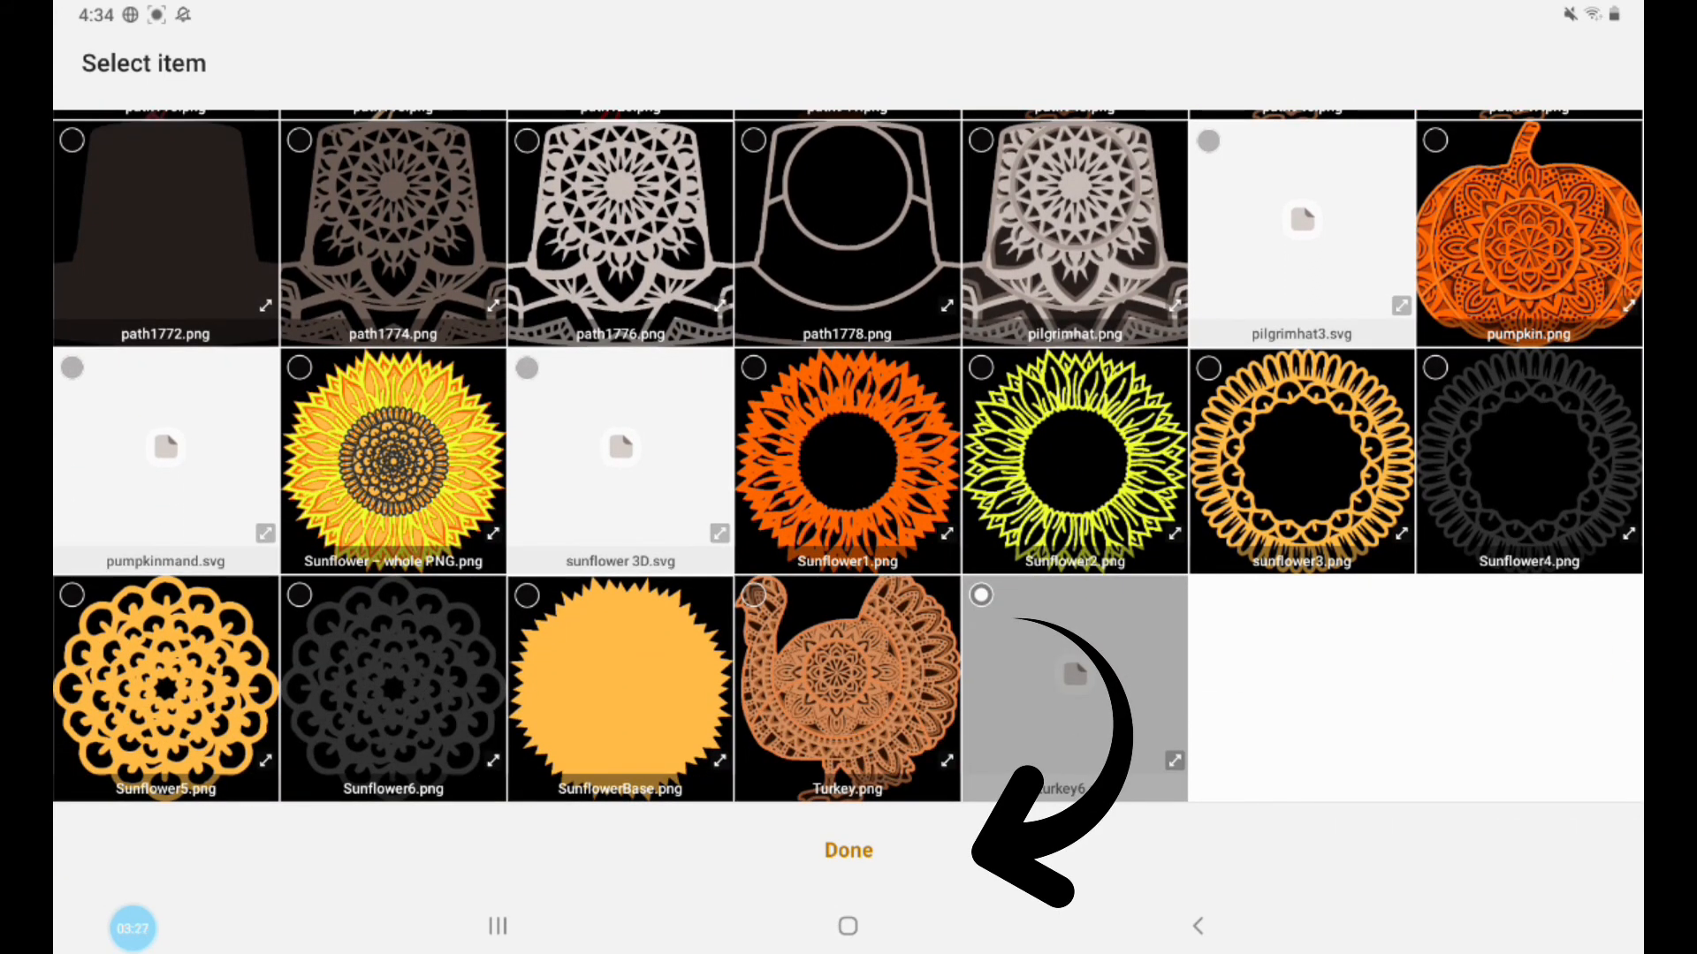
click(849, 850)
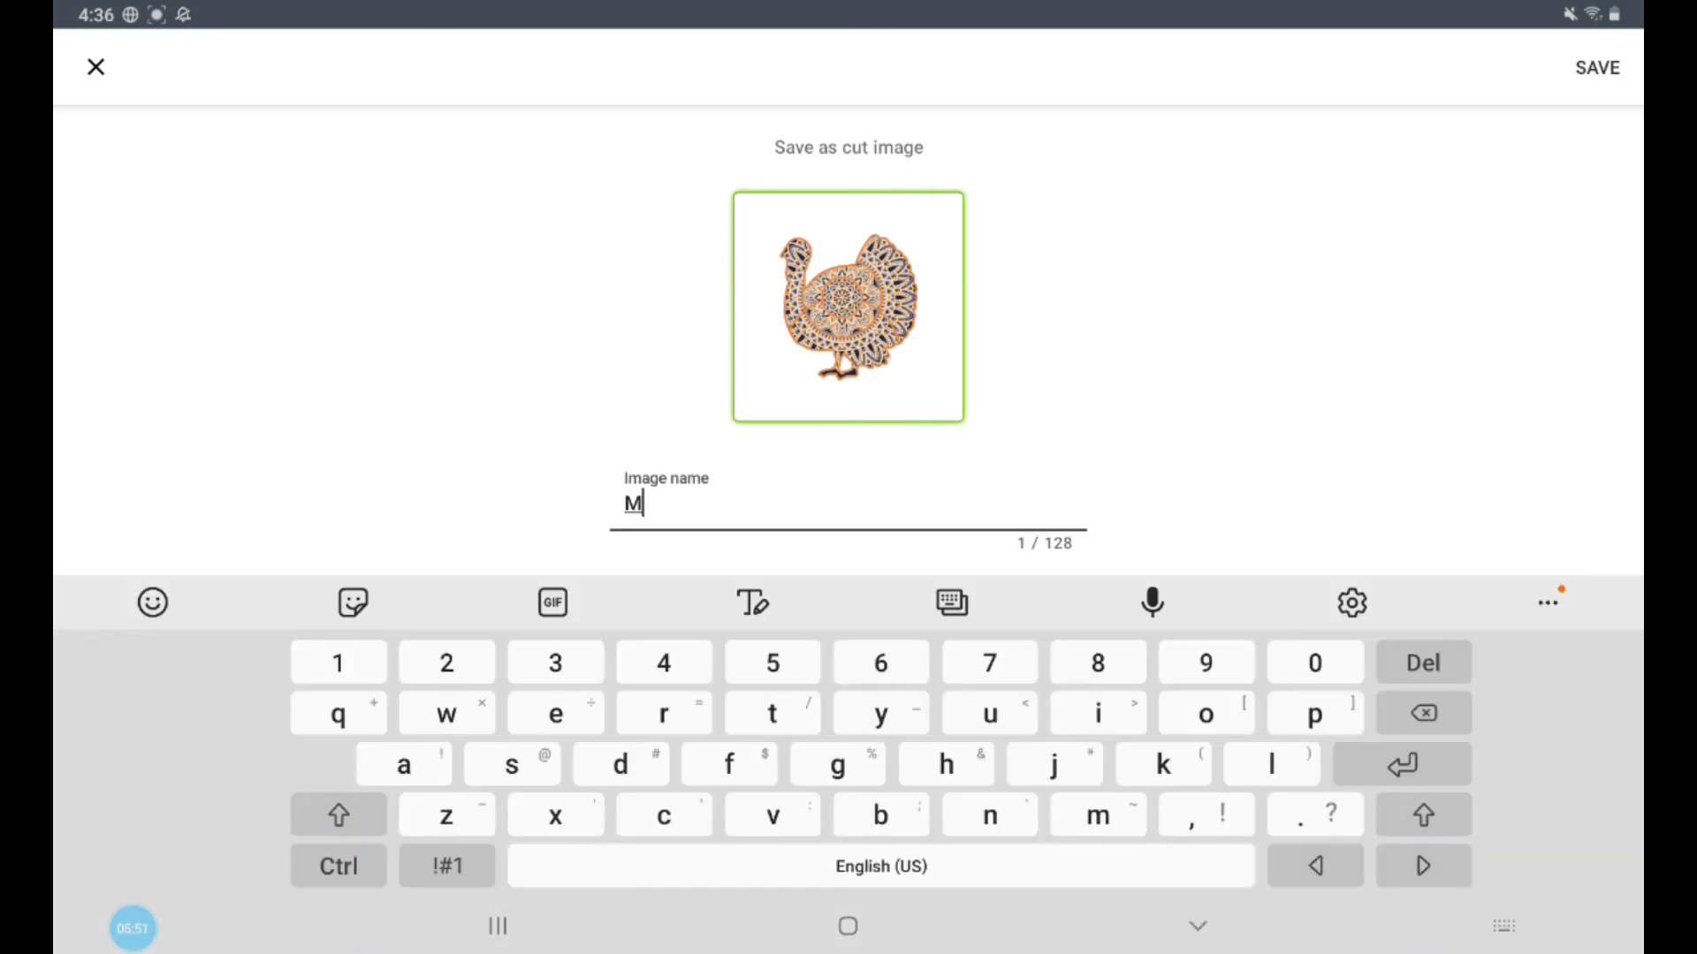
Step: Name the turkey cut image "Mandala Turkey -DB-CL" and save it to the uploaded images
text(an)
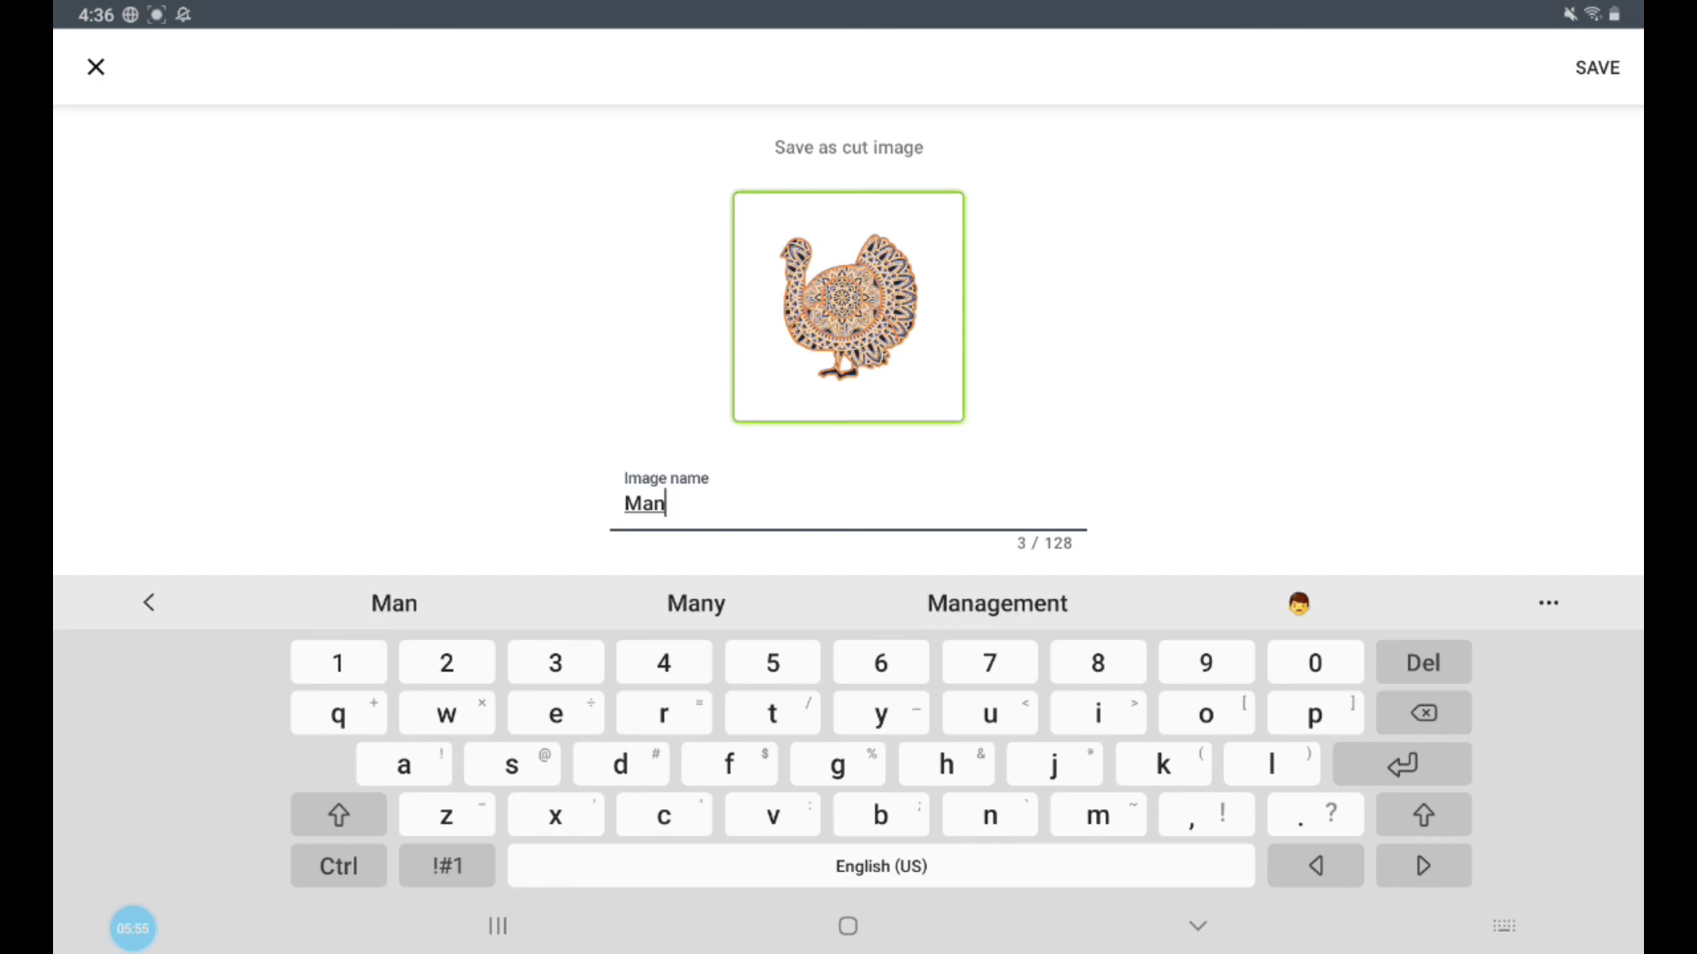
text(da)
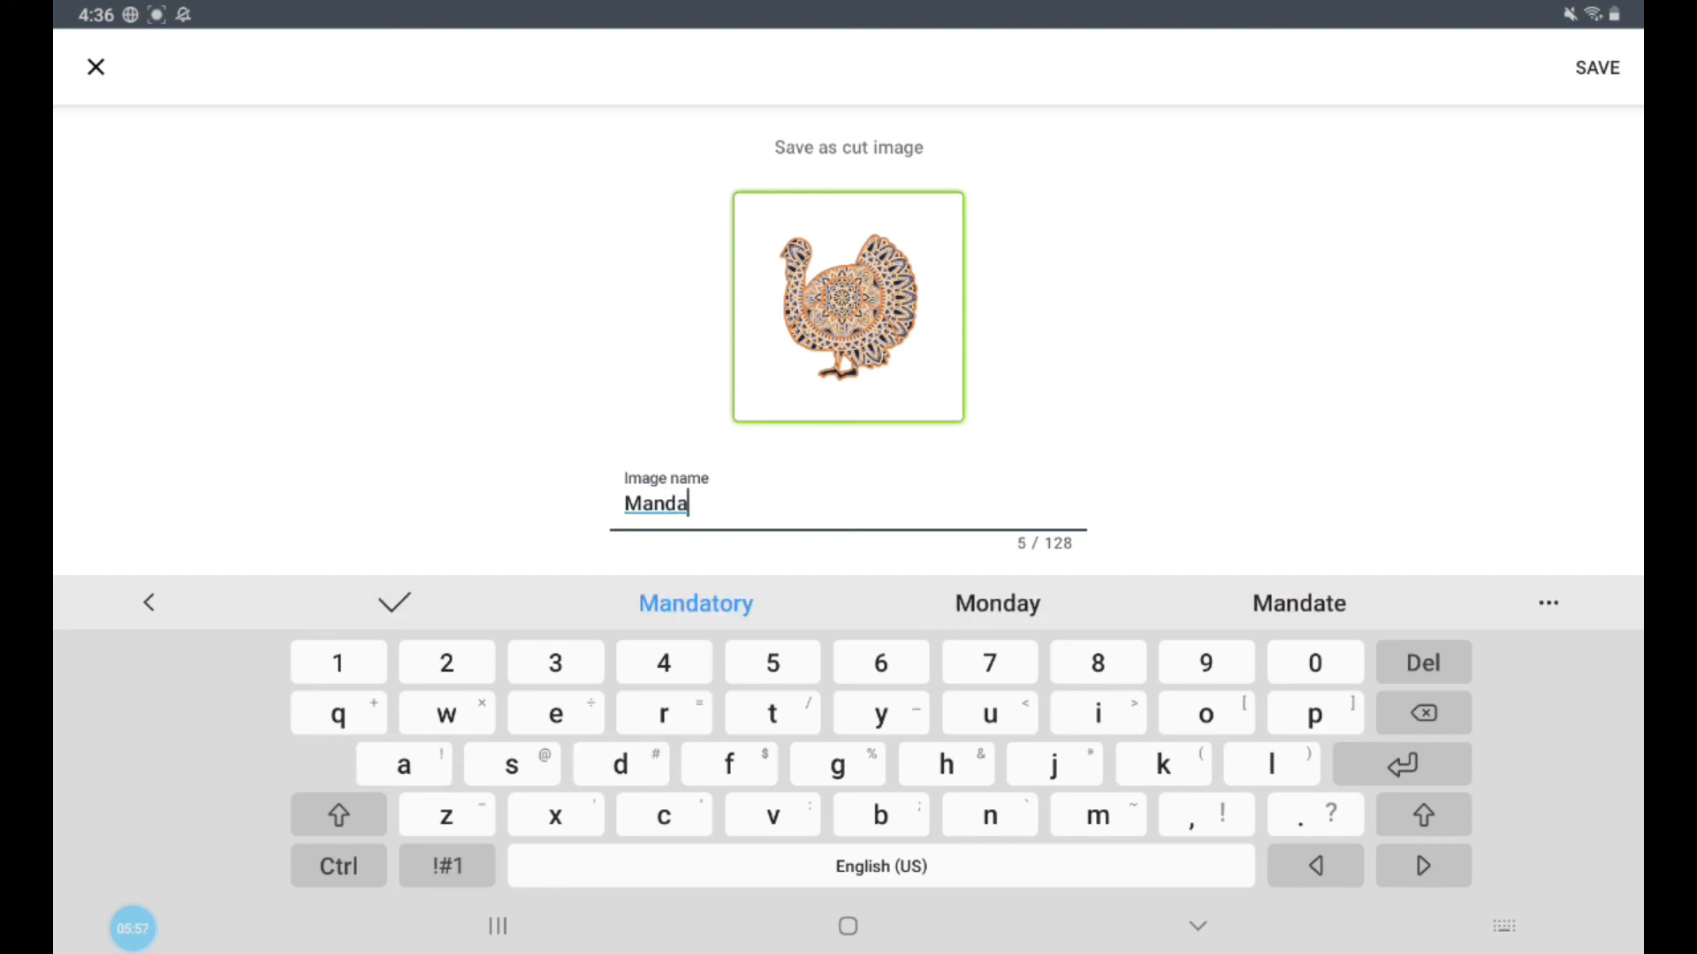
text(la)
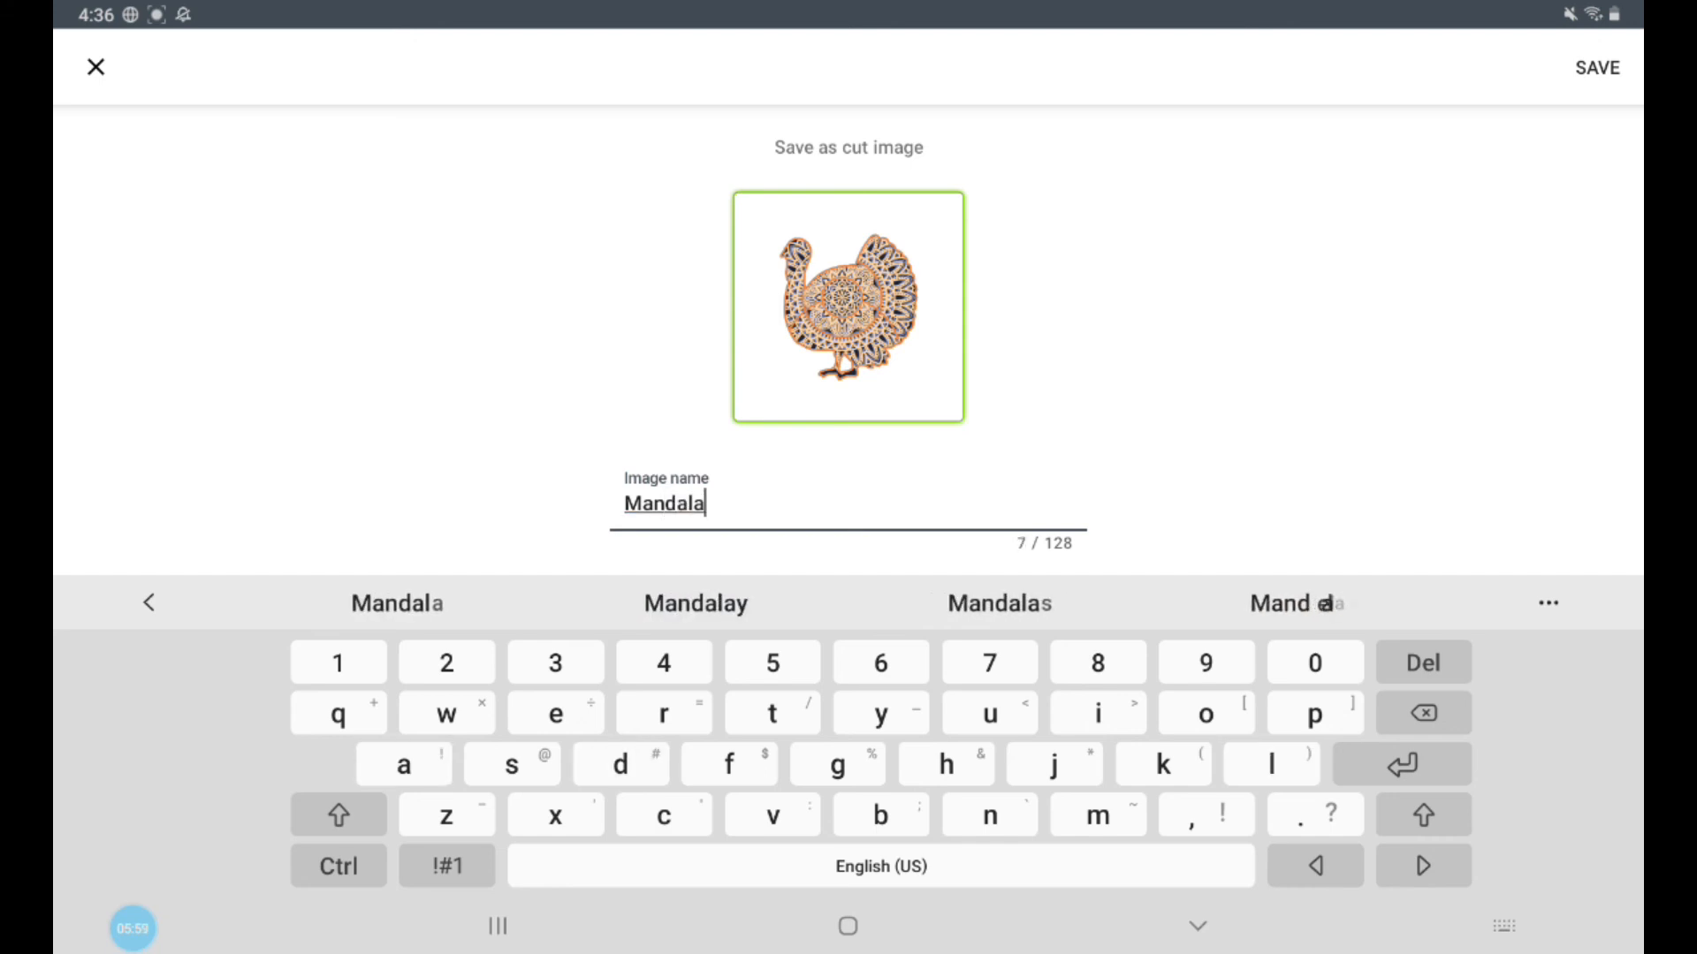
text( T)
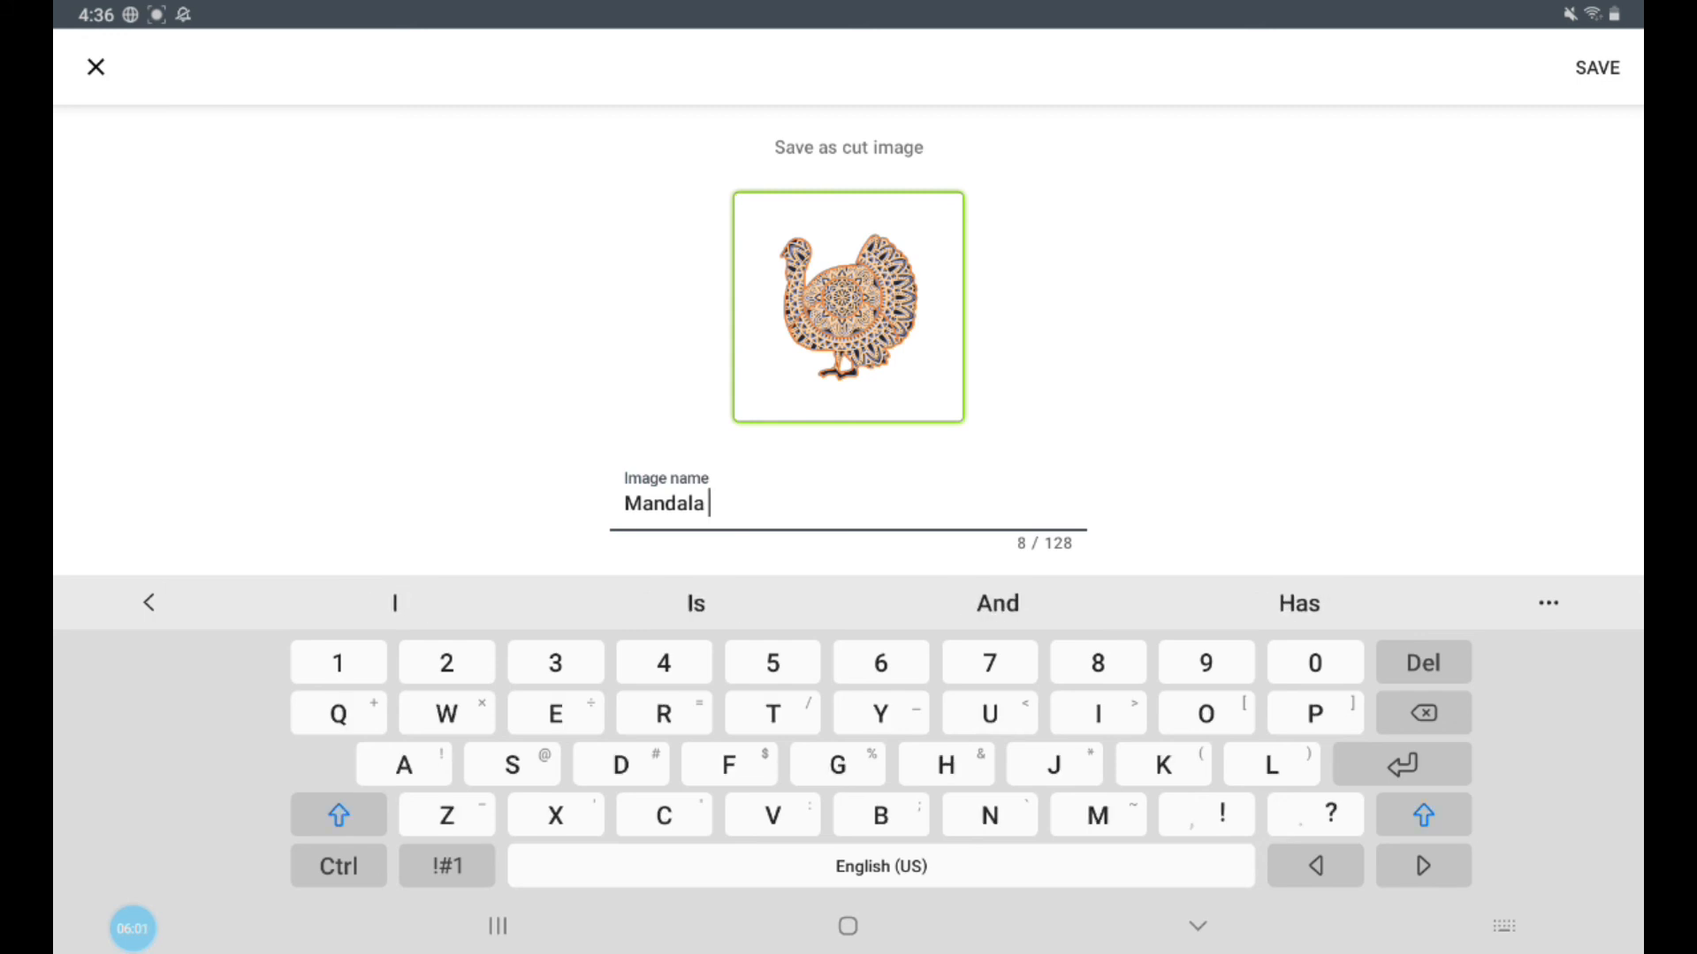
text(ur)
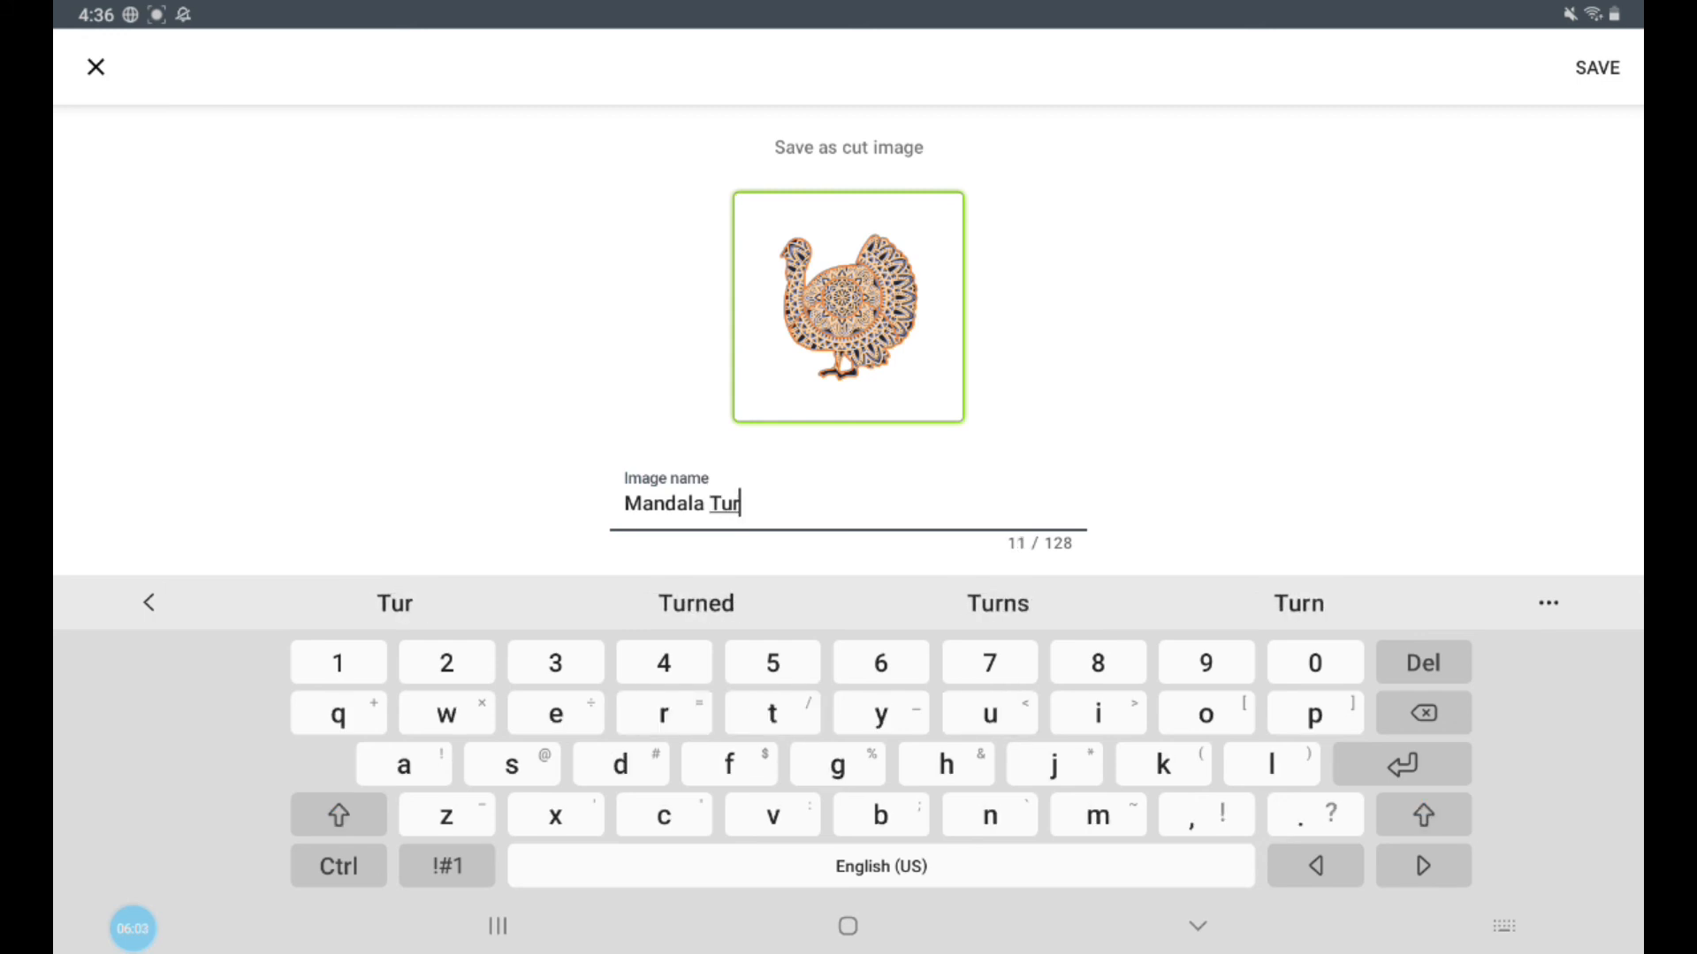
text(key)
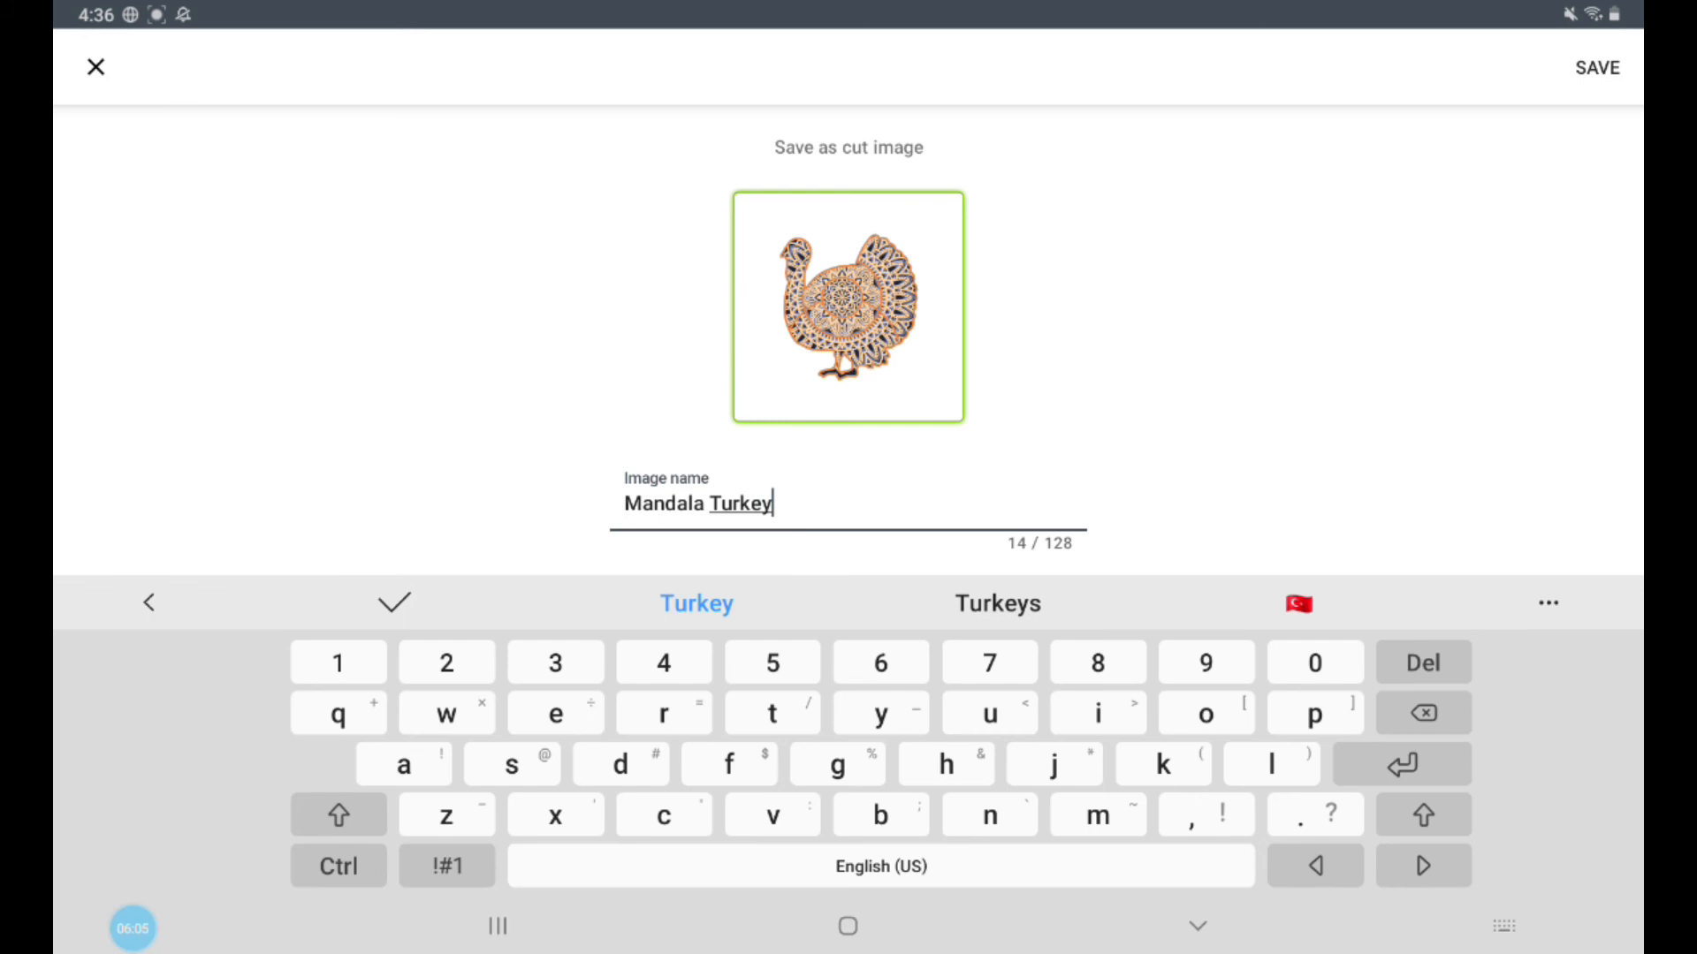
text( -)
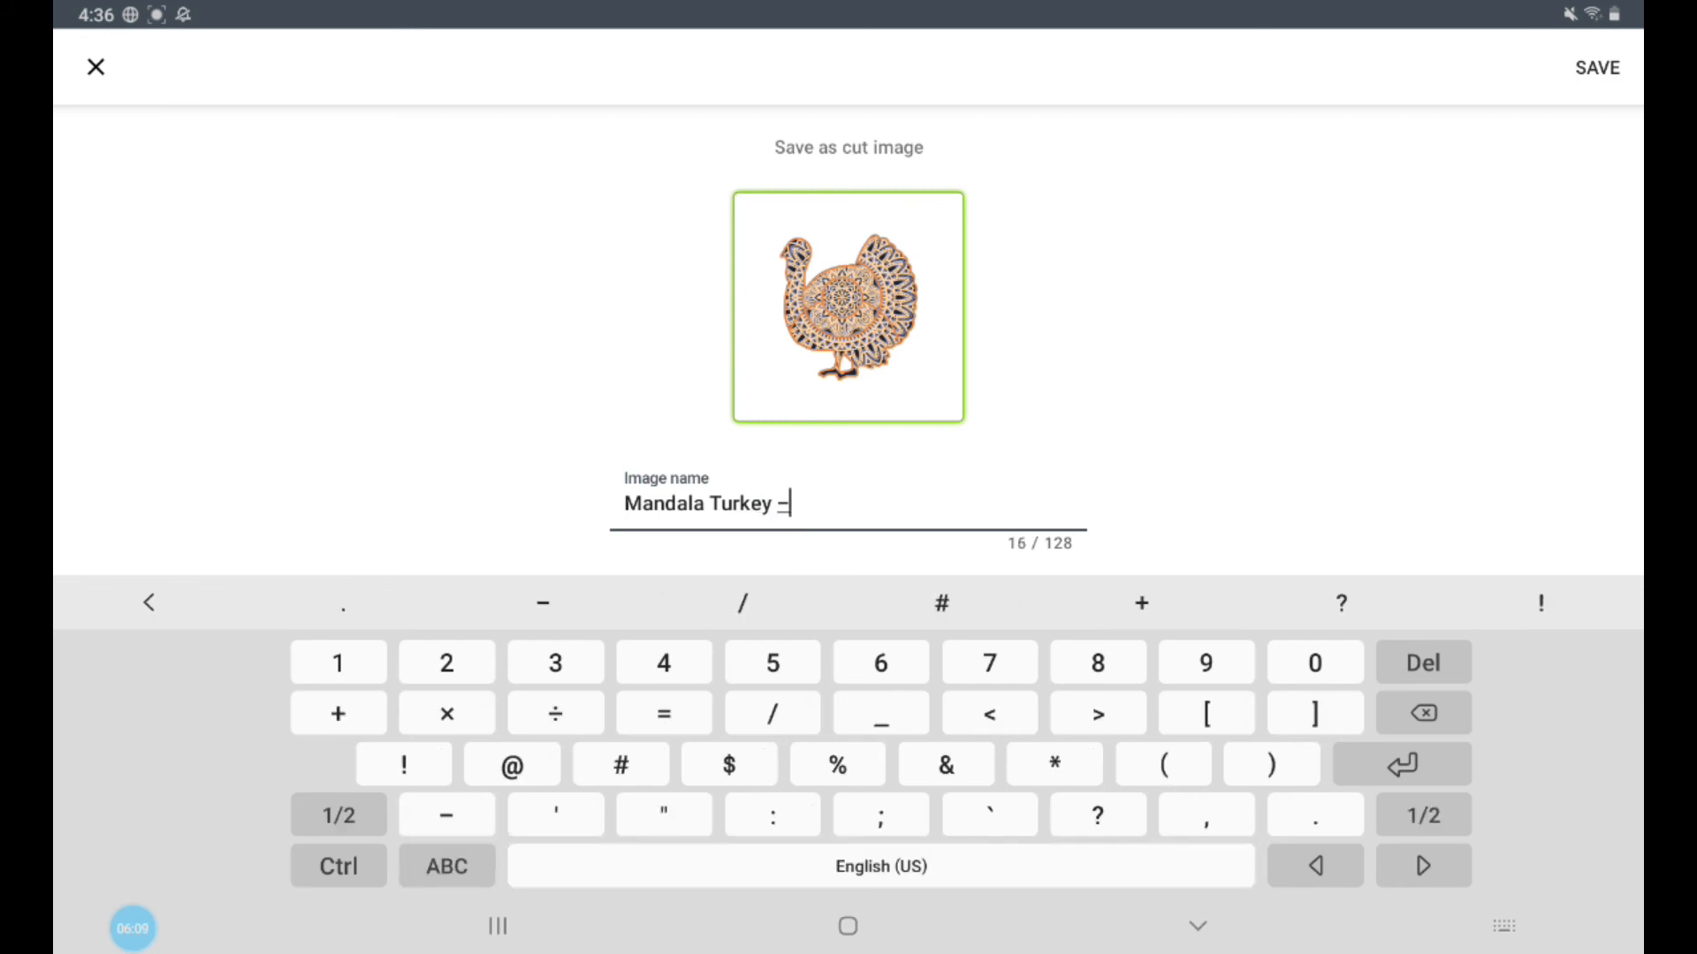
click(446, 866)
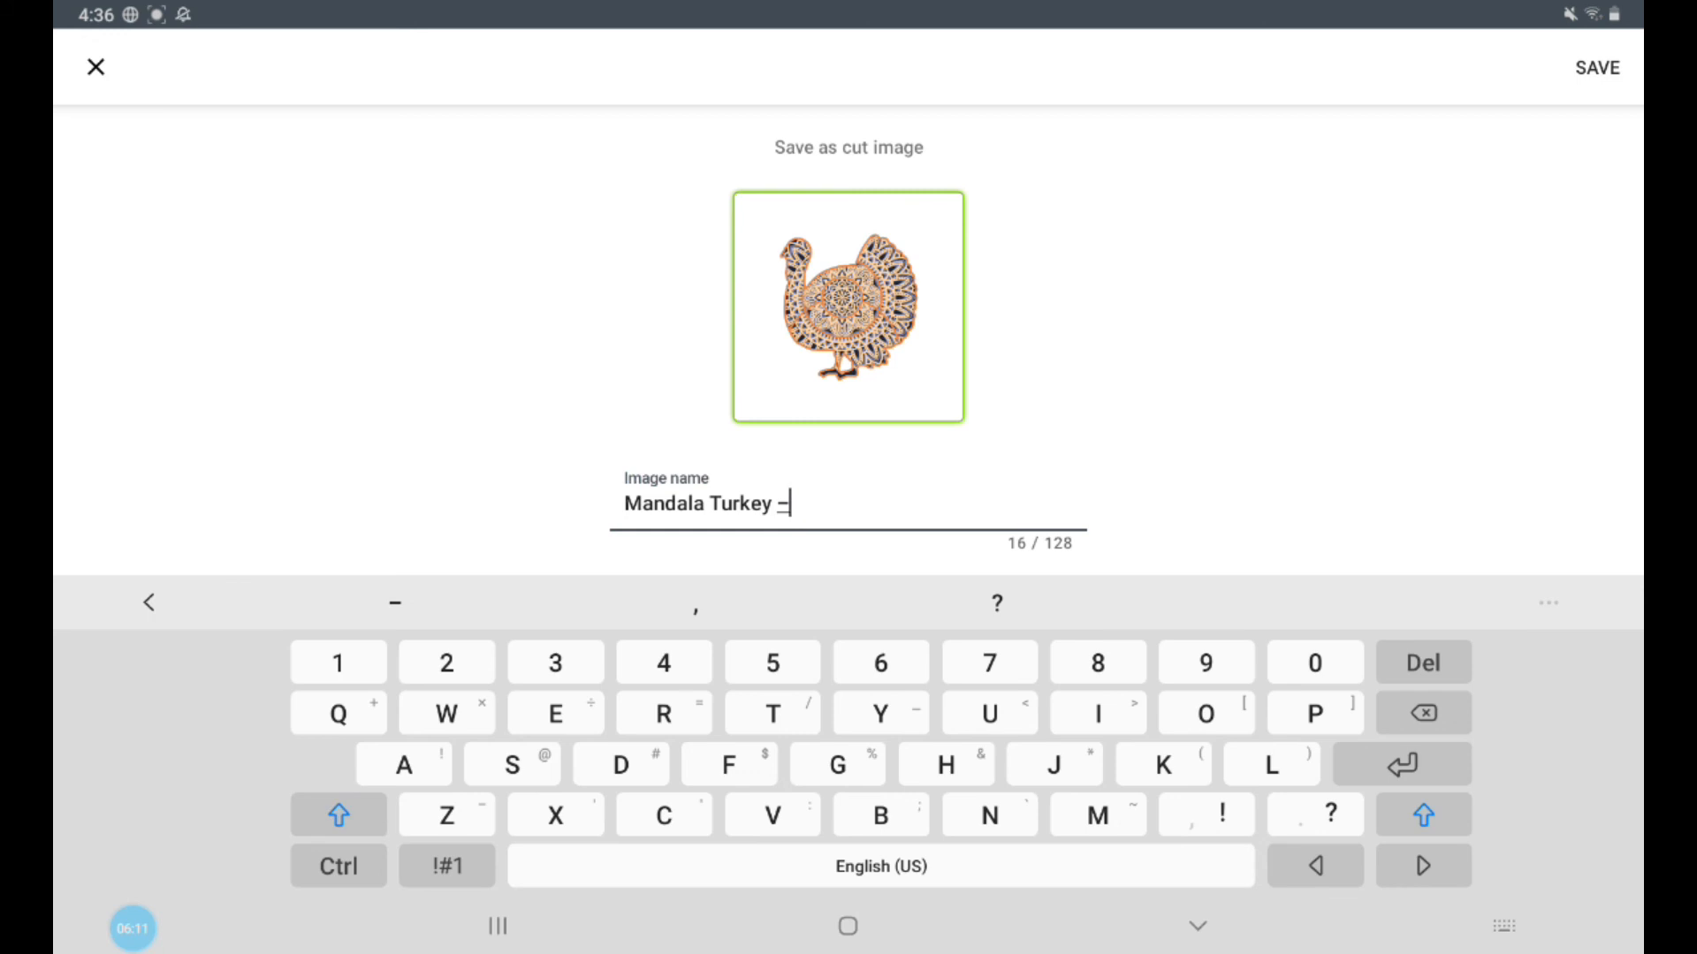
text(D)
click(338, 814)
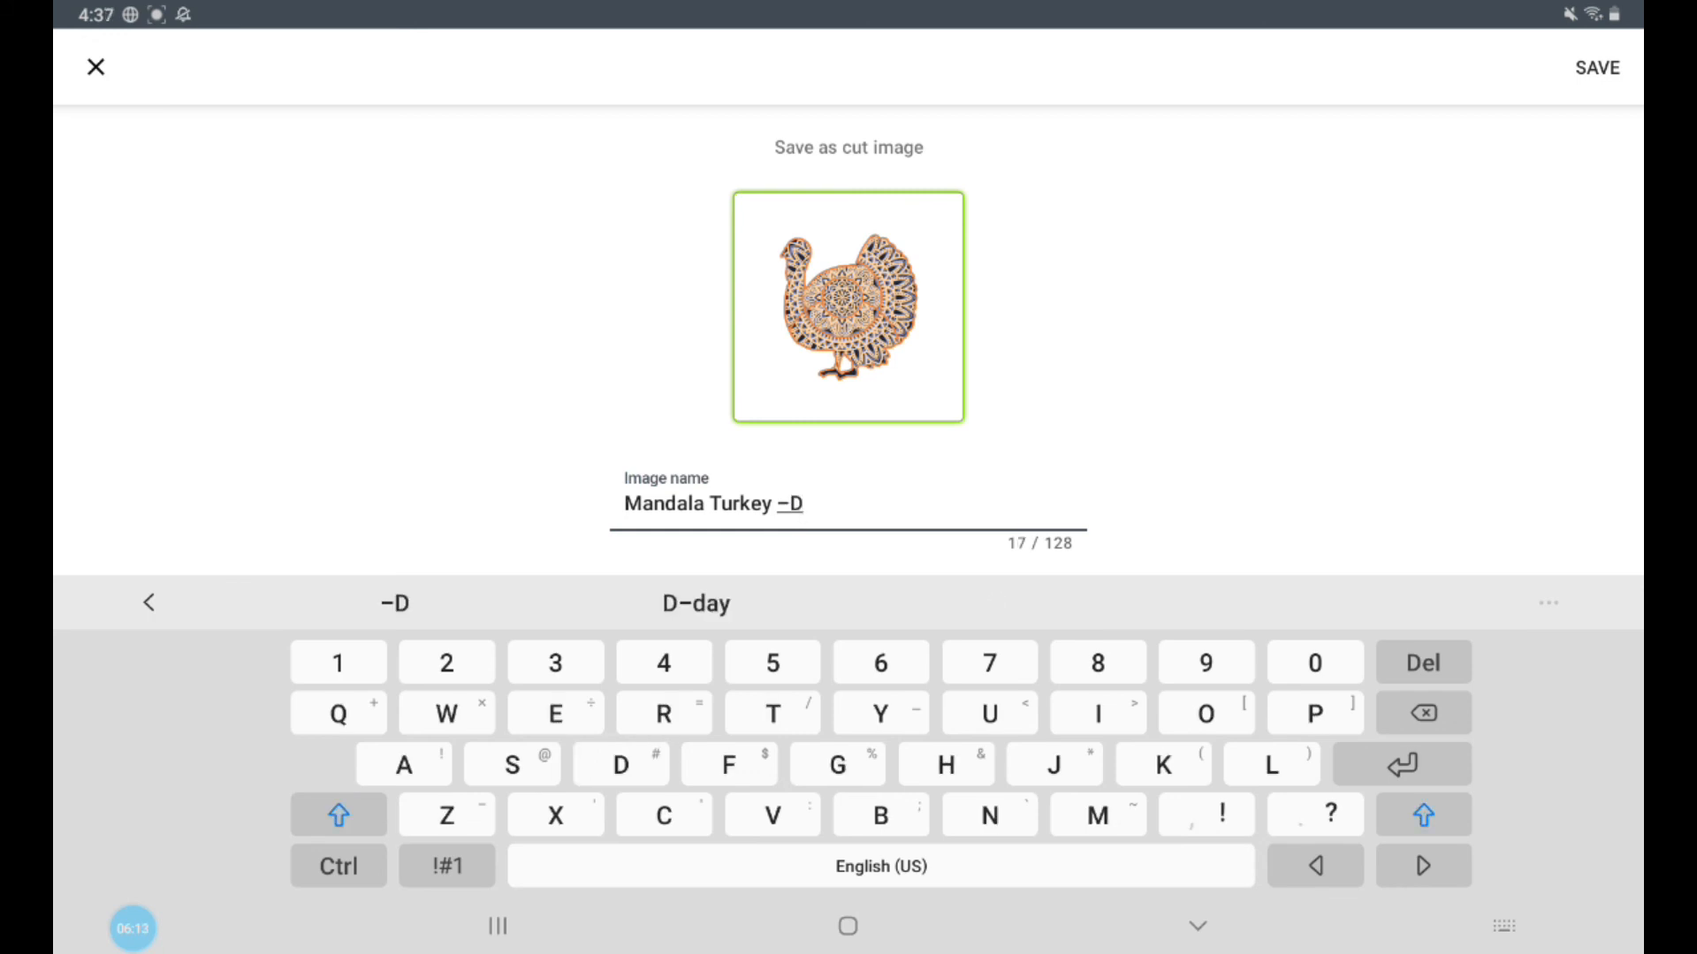
text(B)
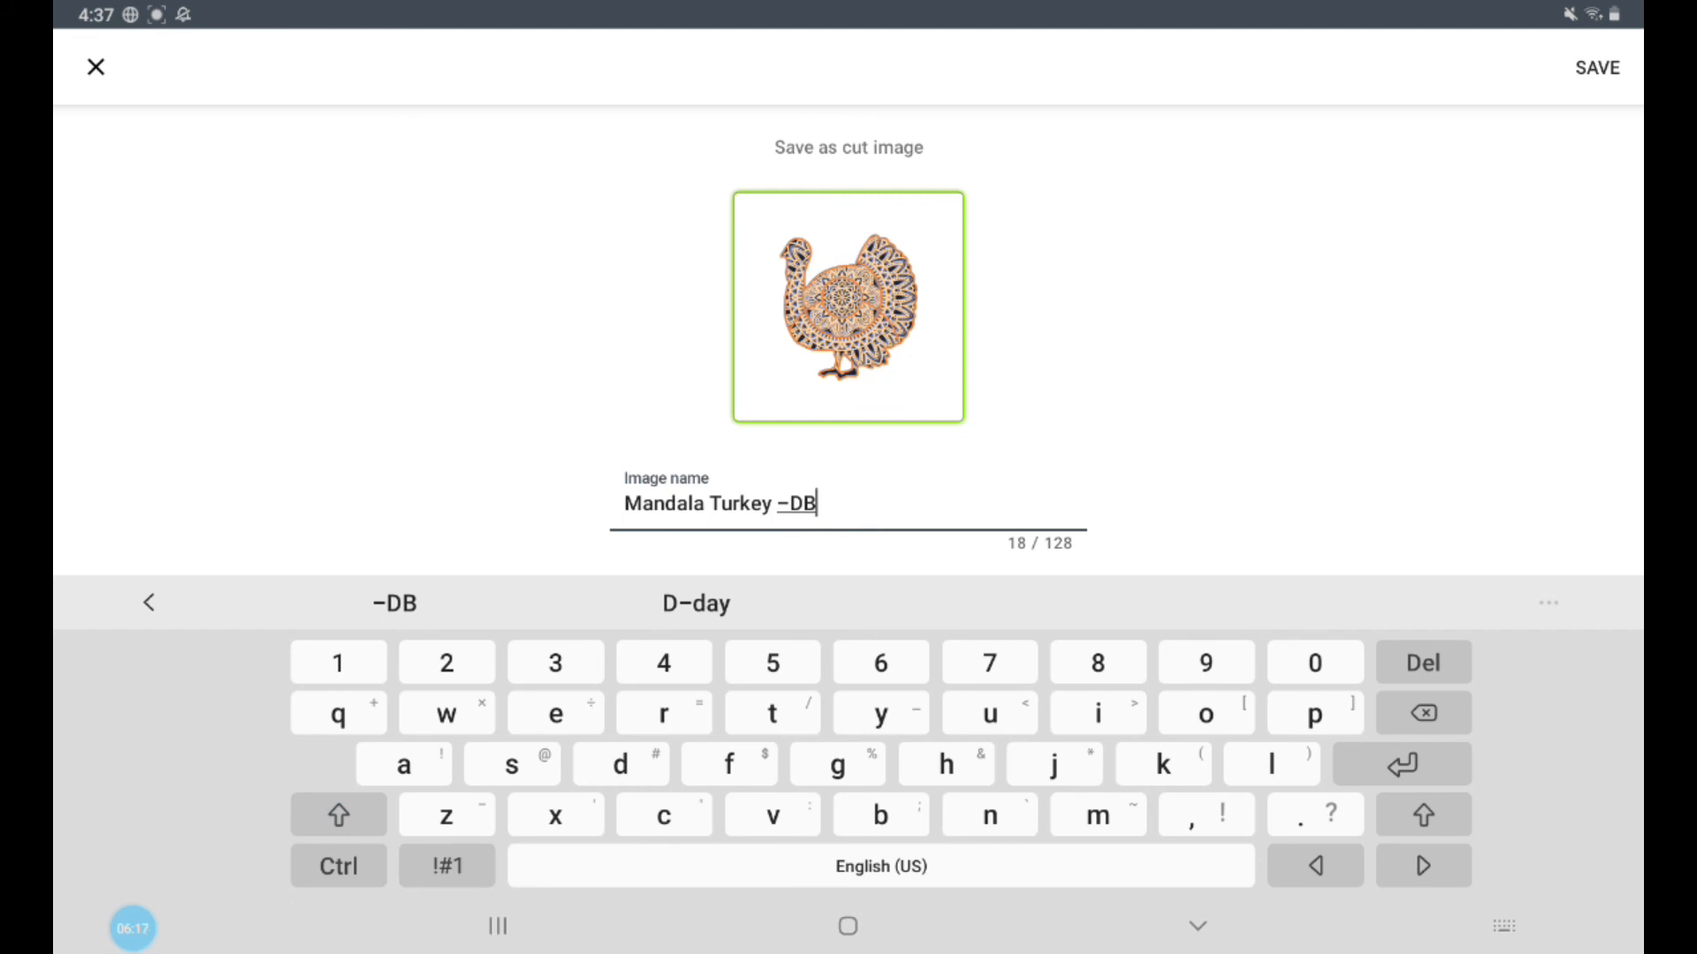
click(446, 866)
text(-)
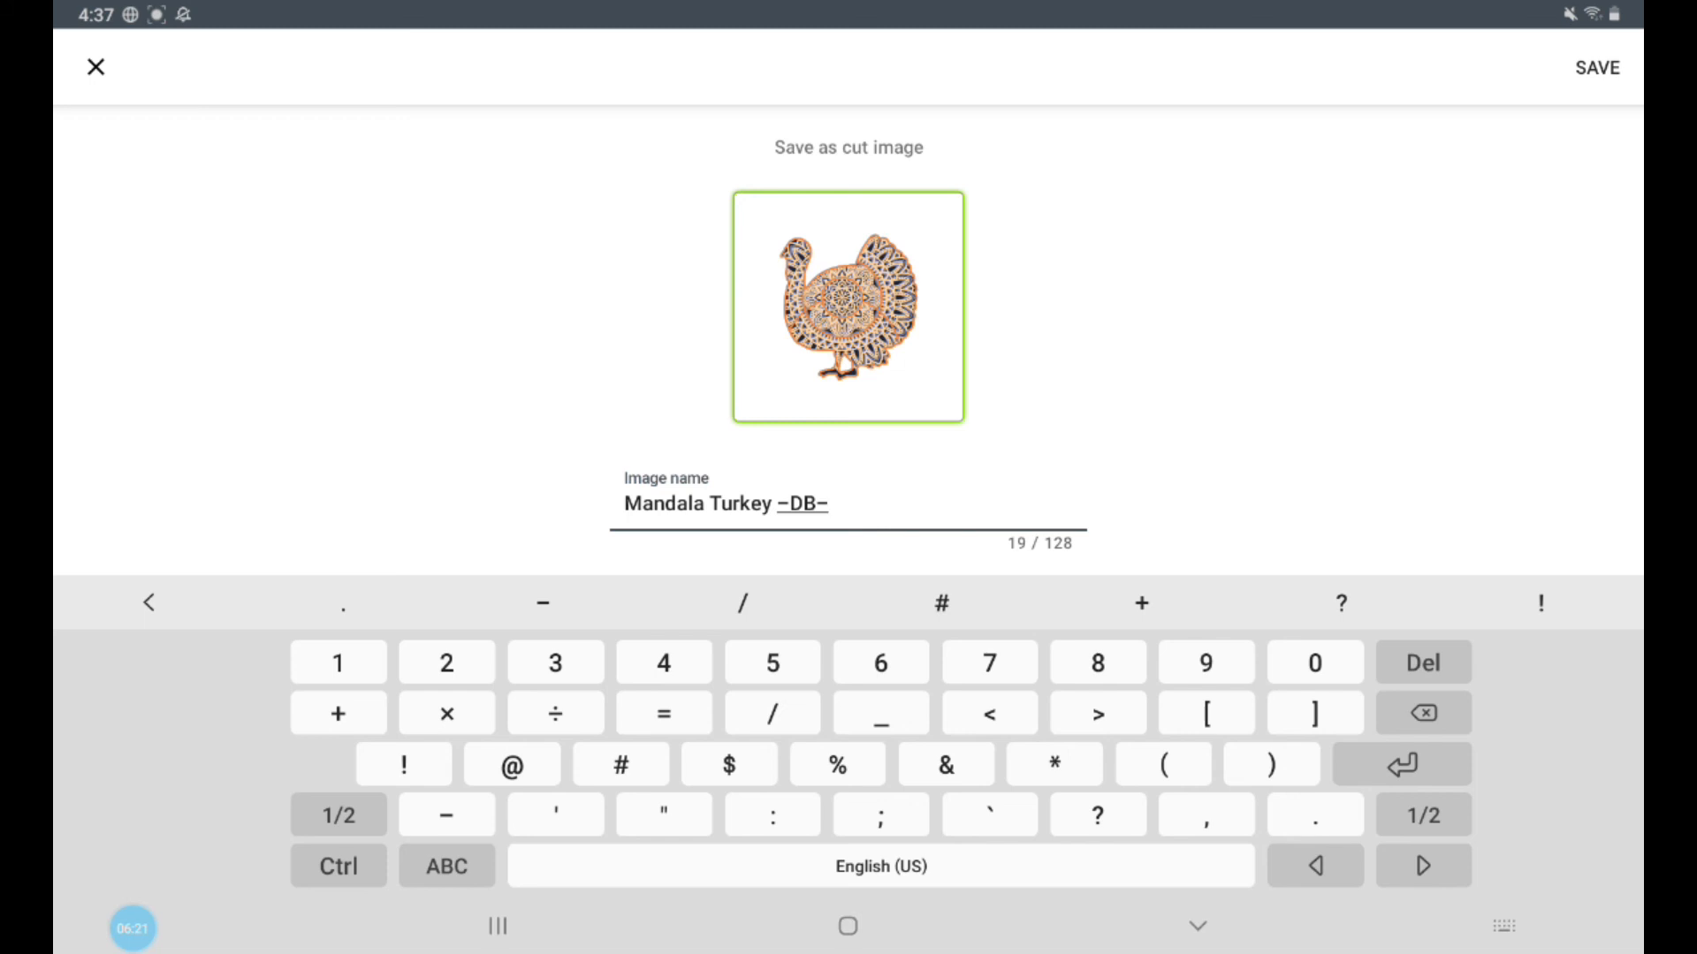
click(446, 866)
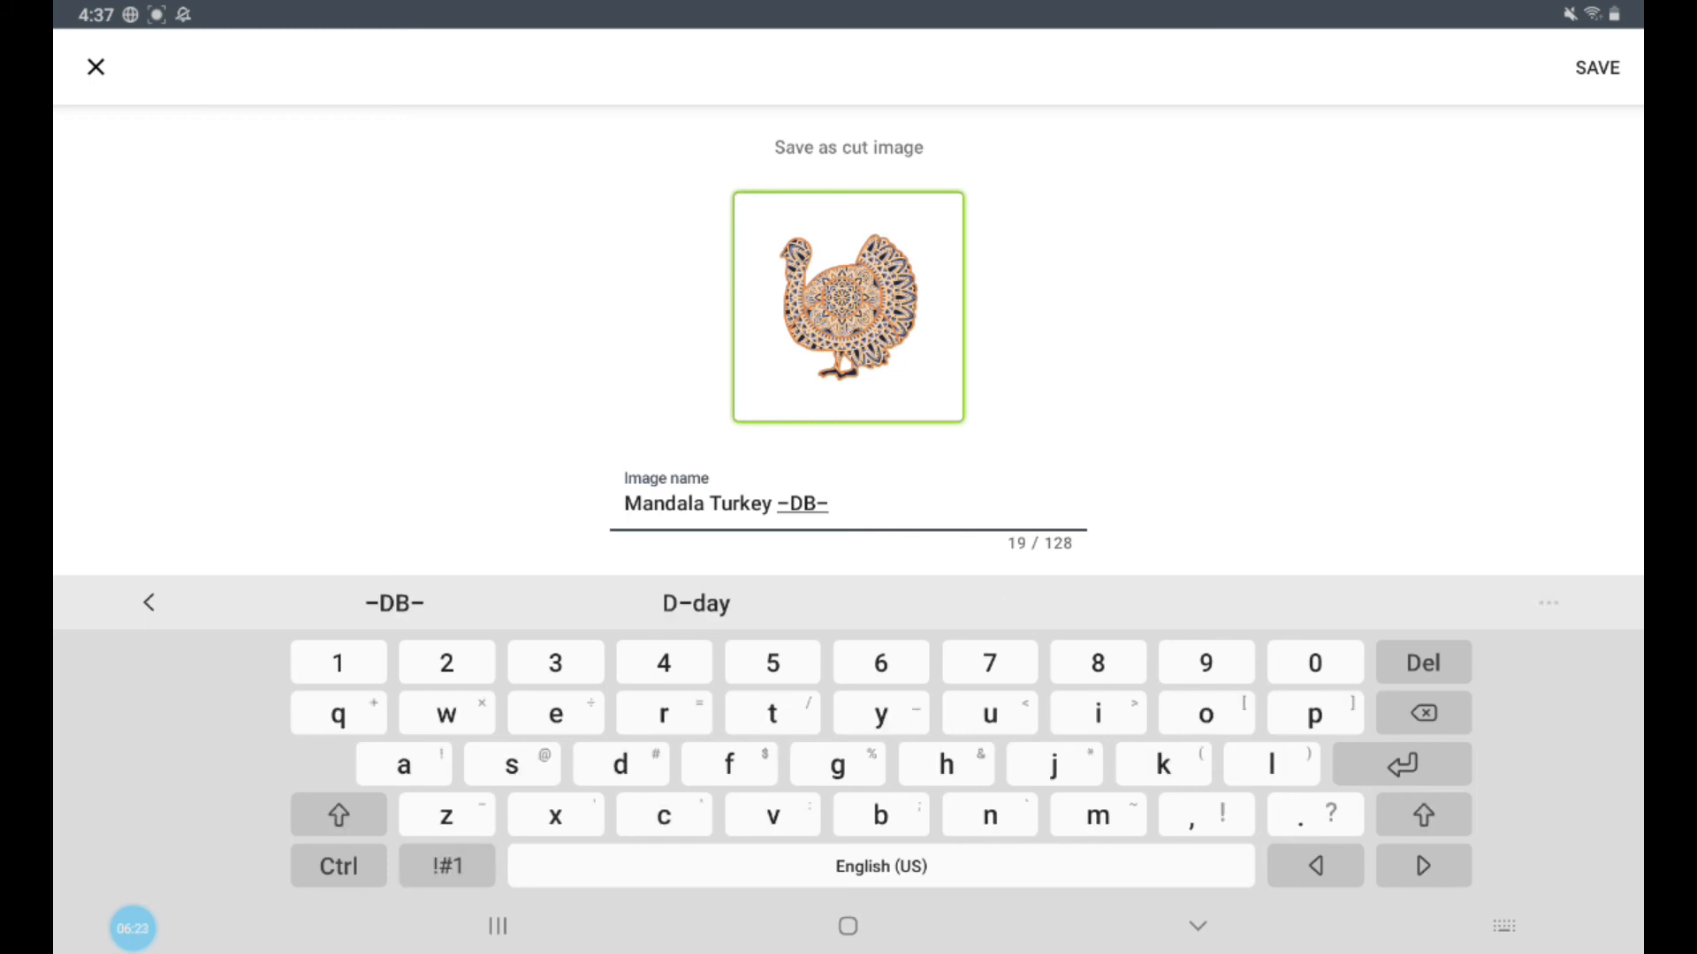
text(C)
click(338, 859)
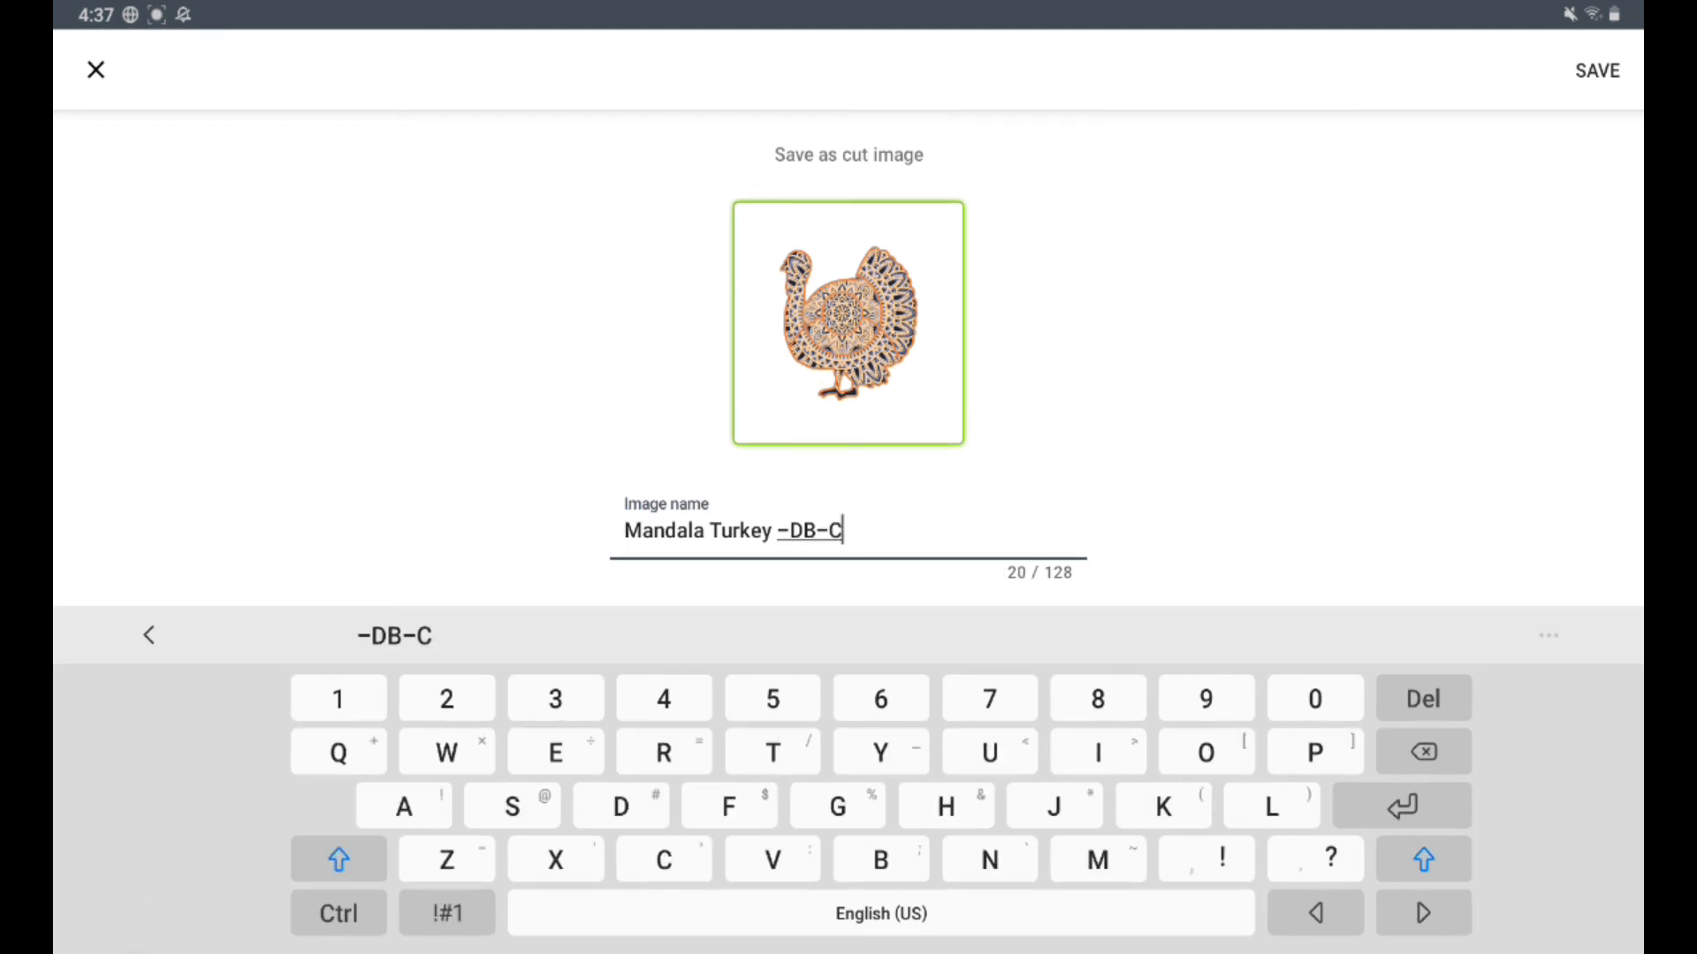
text(L)
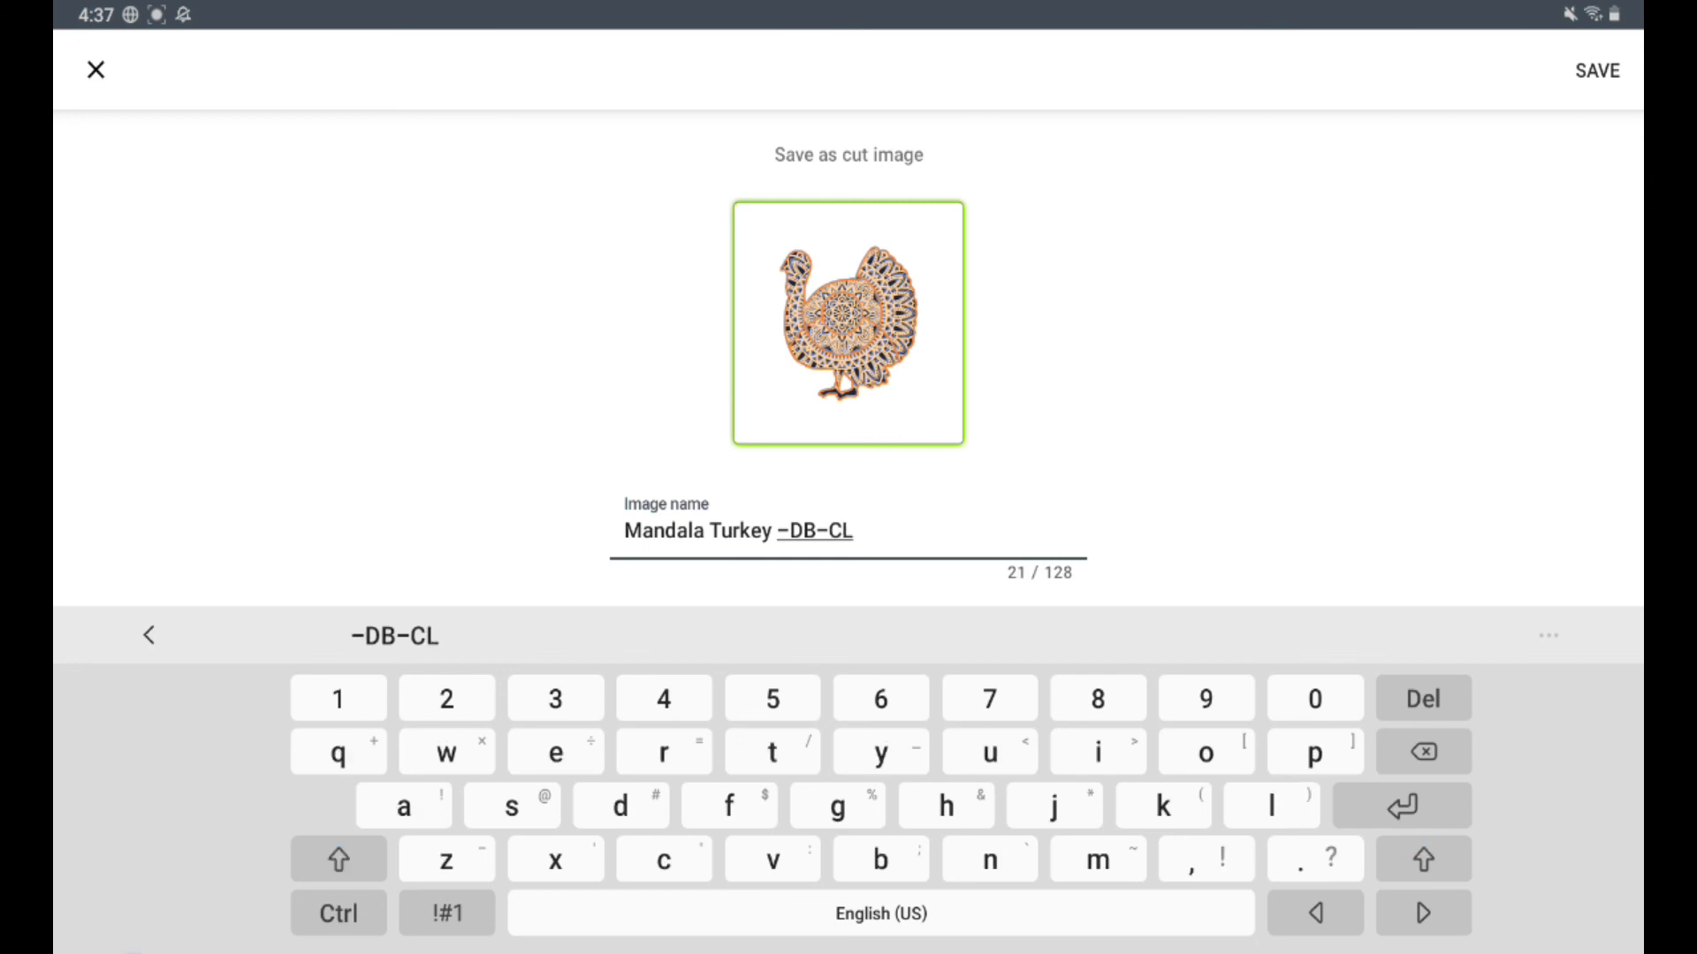
key(Escape)
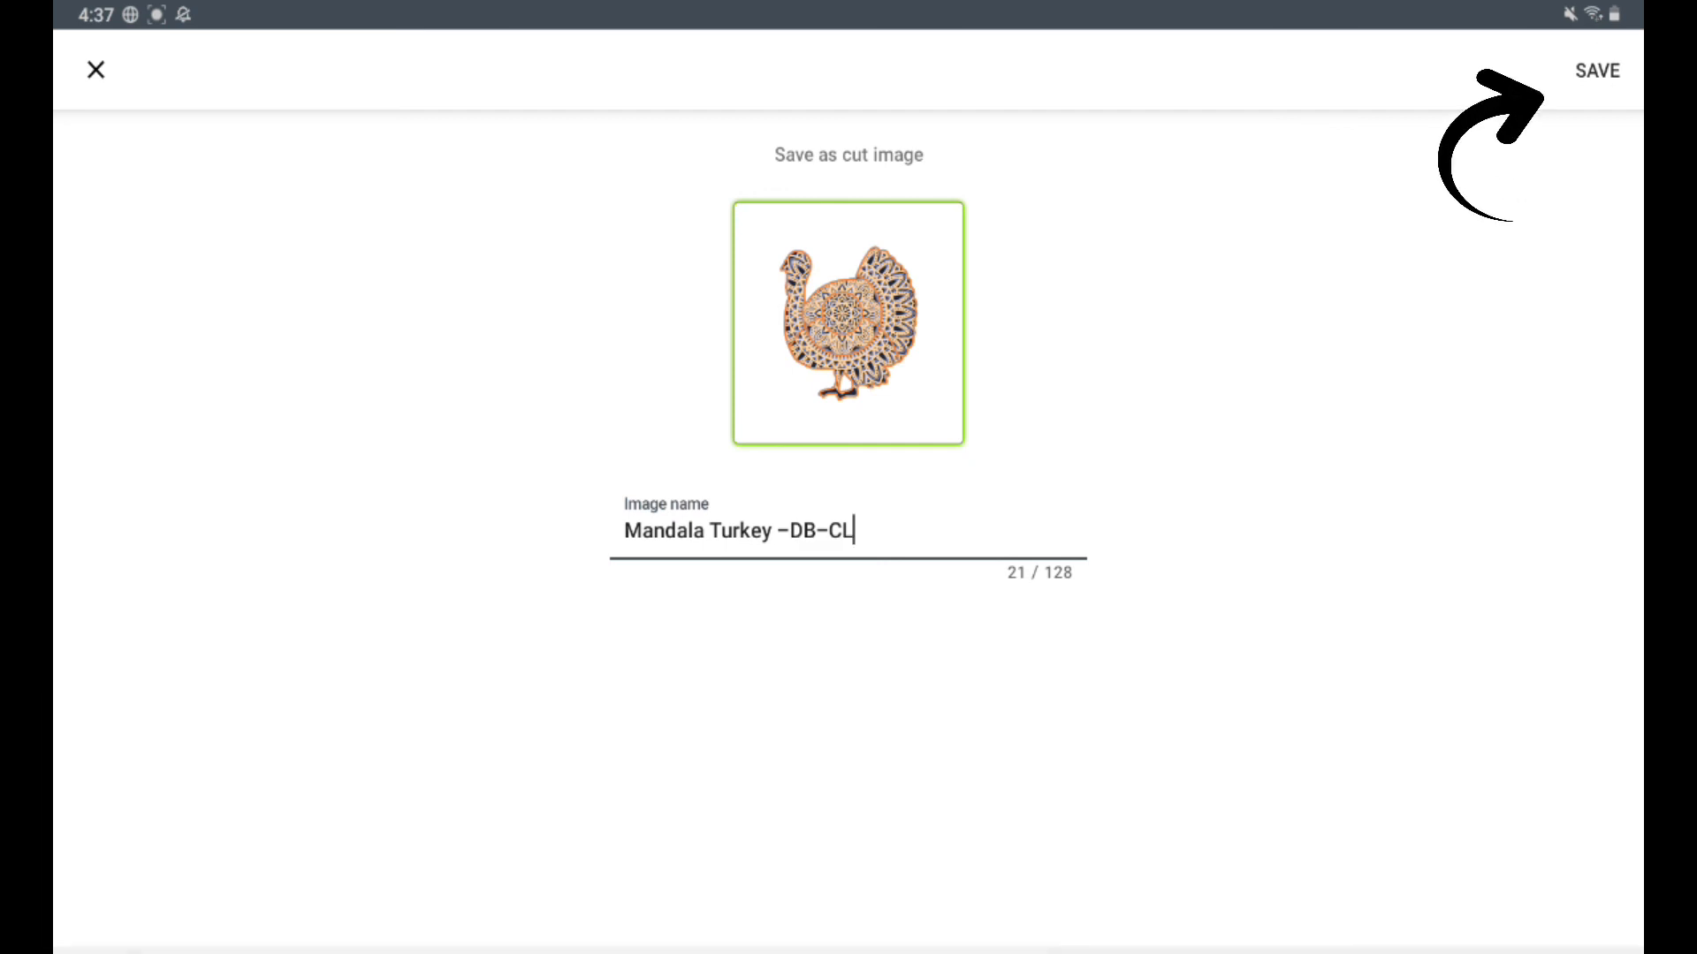
click(1596, 71)
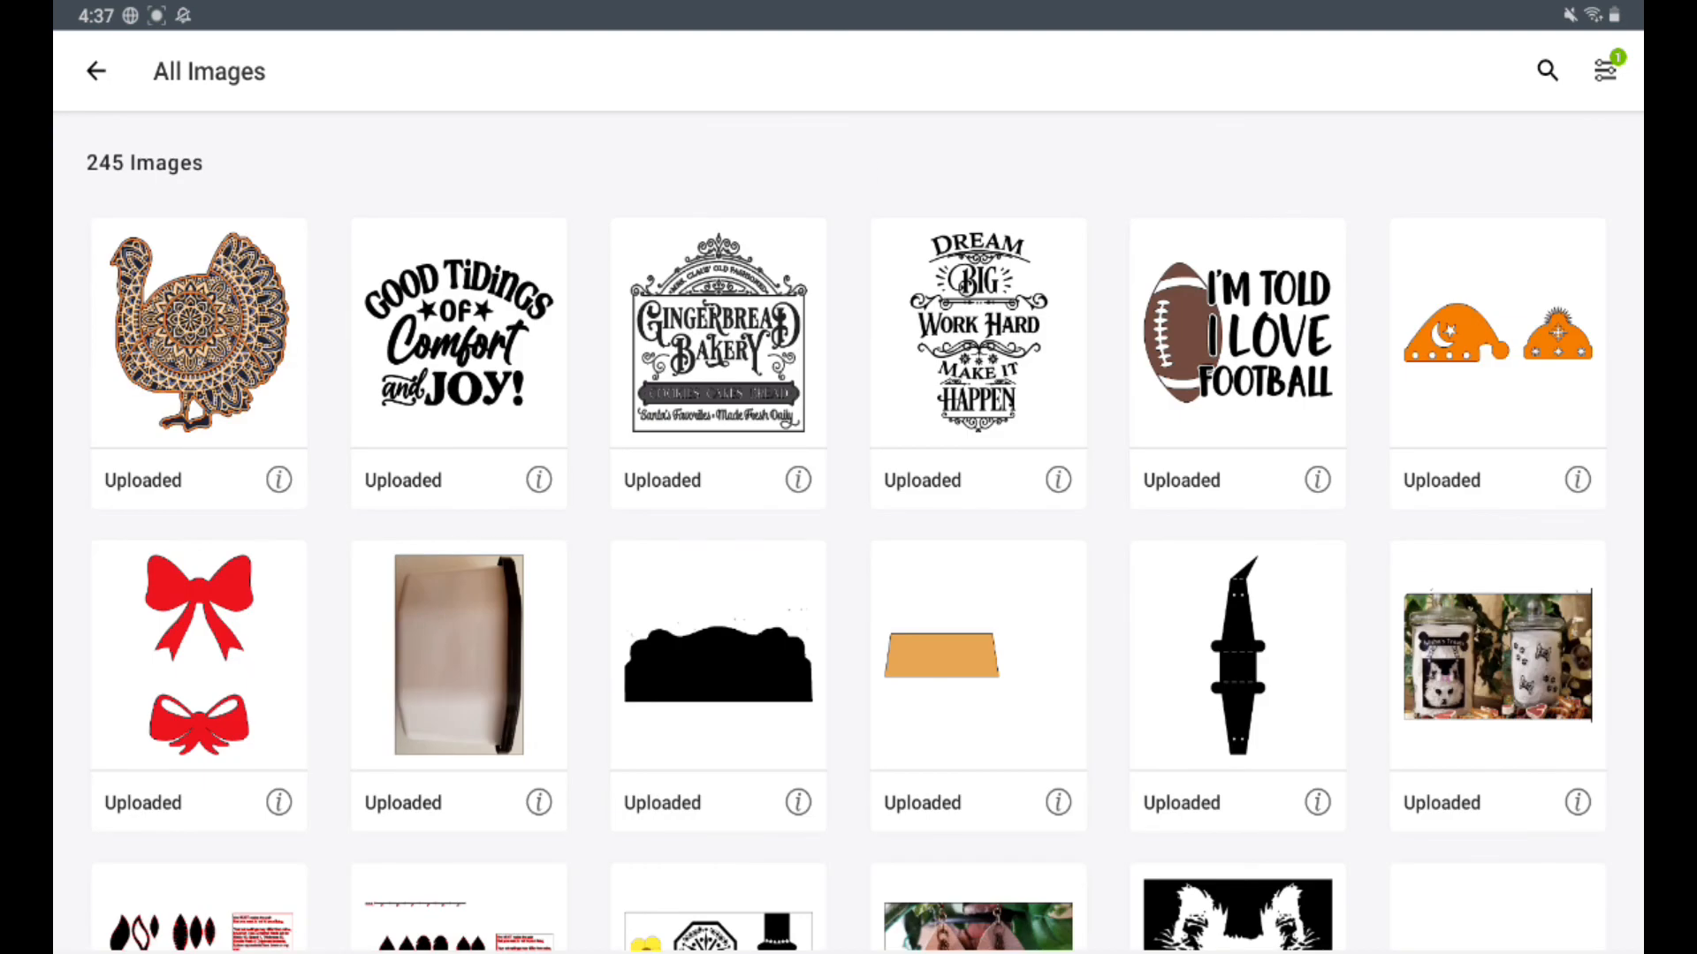
Step: Insert the uploaded mandala turkey image onto the canvas
click(199, 334)
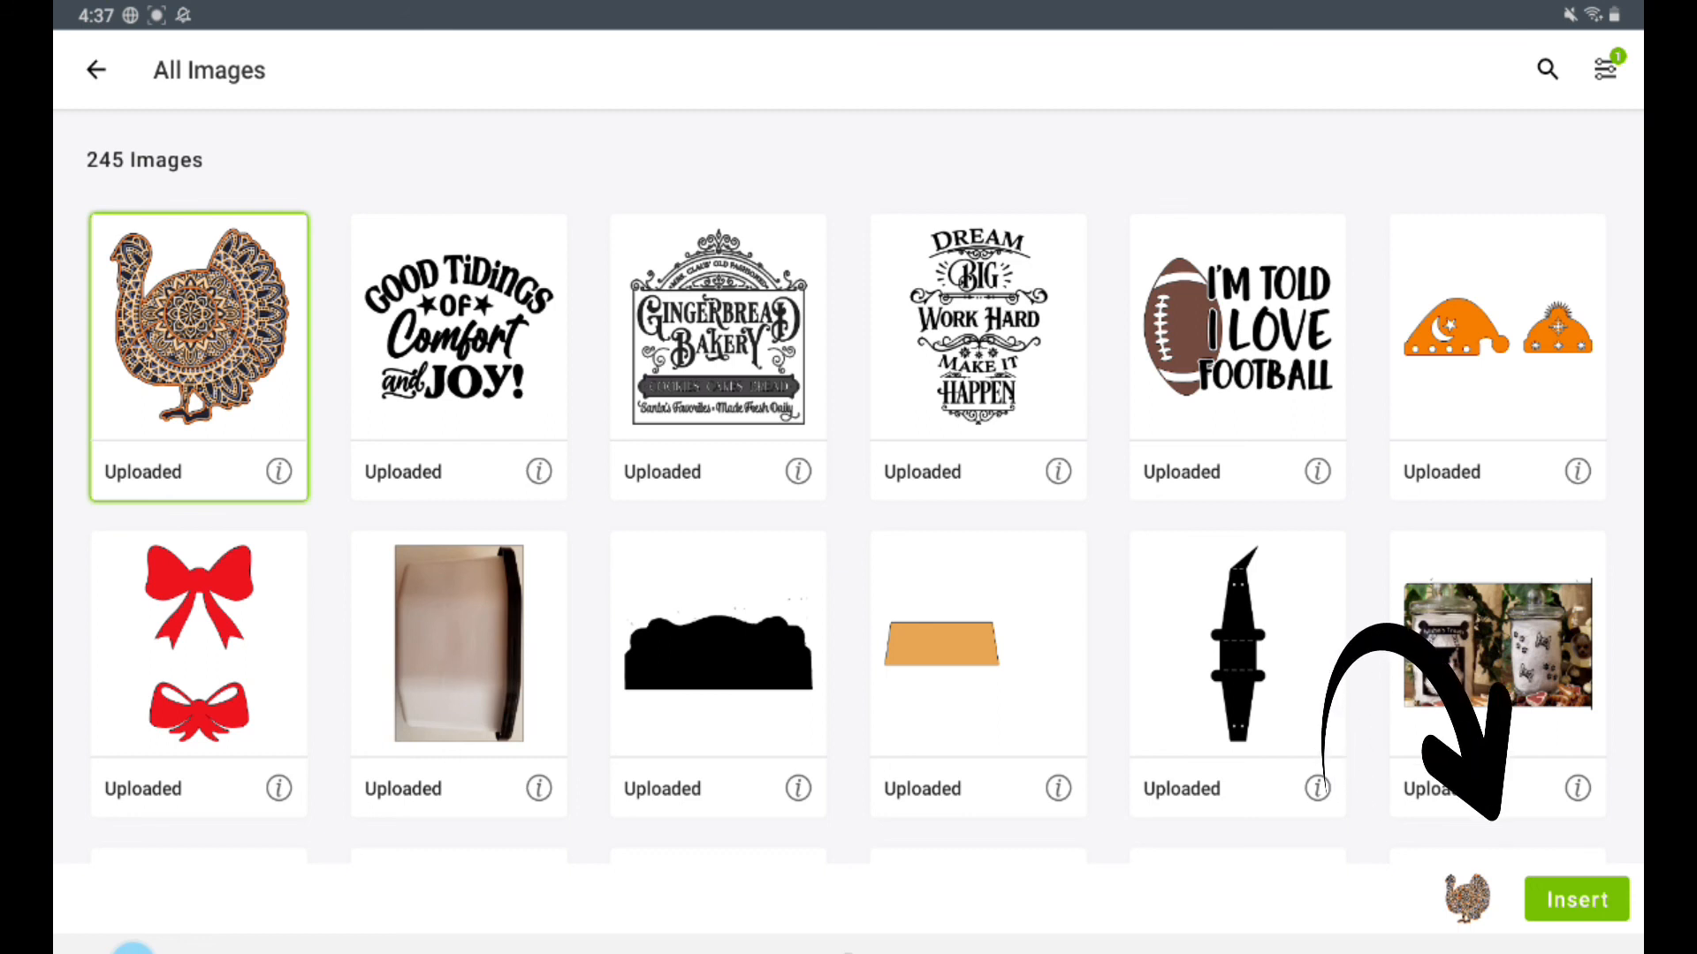
click(1576, 899)
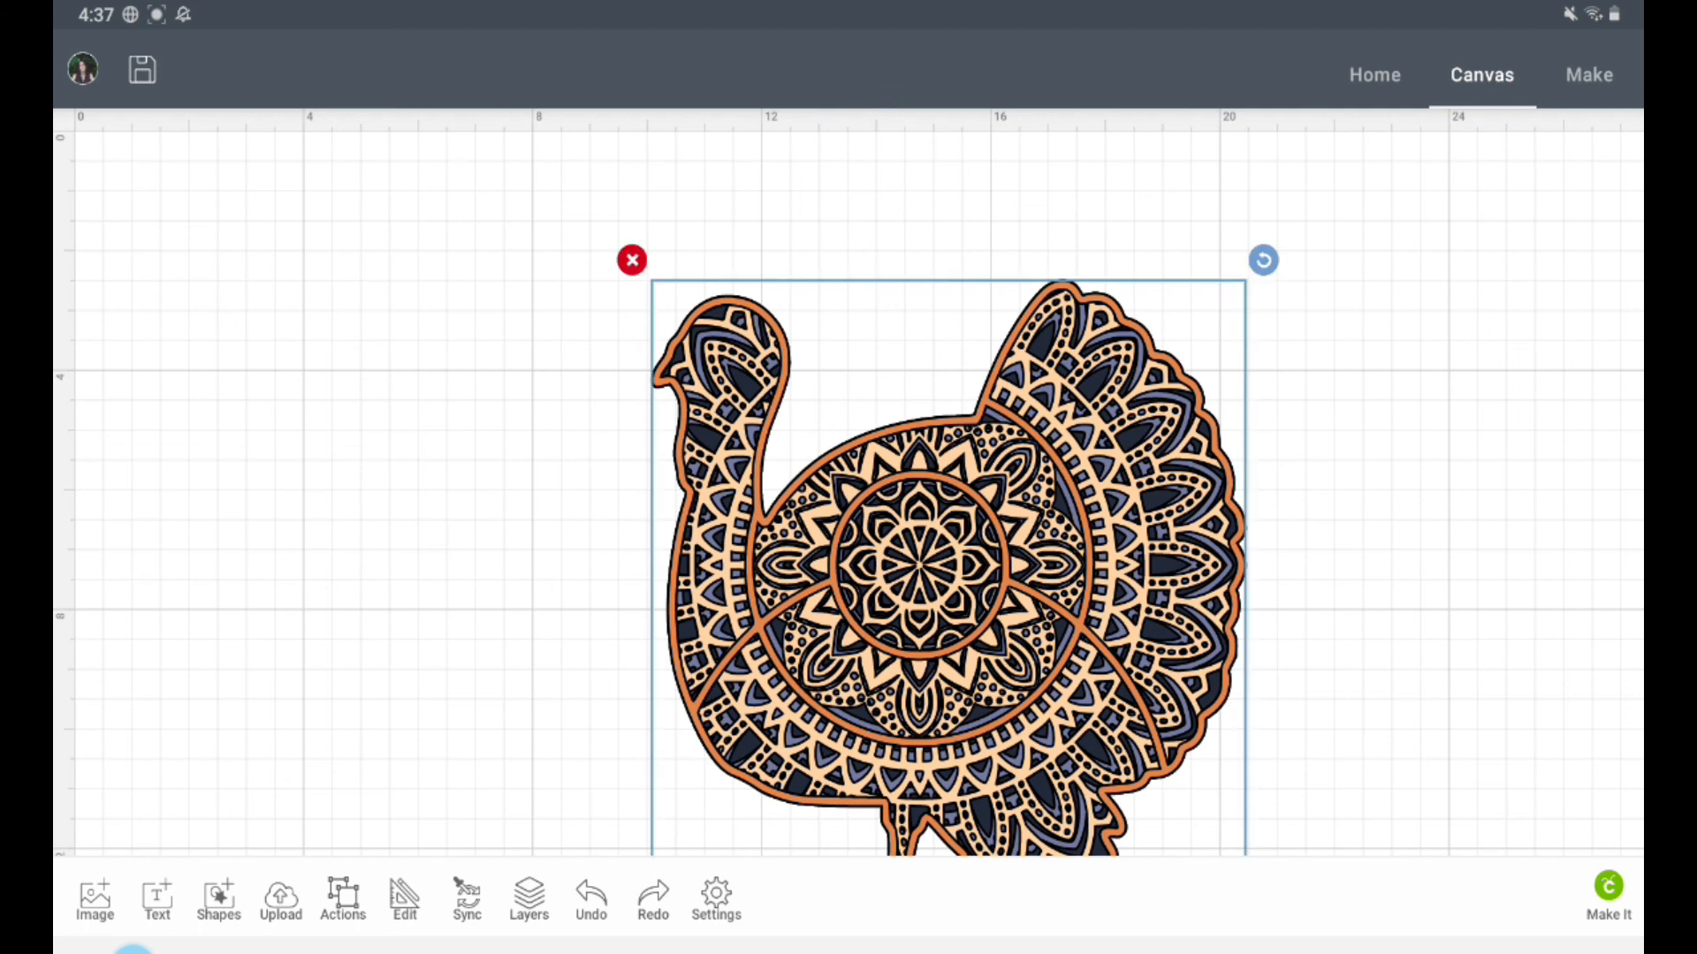
drag(1168, 808, 991, 612)
drag(764, 362, 817, 483)
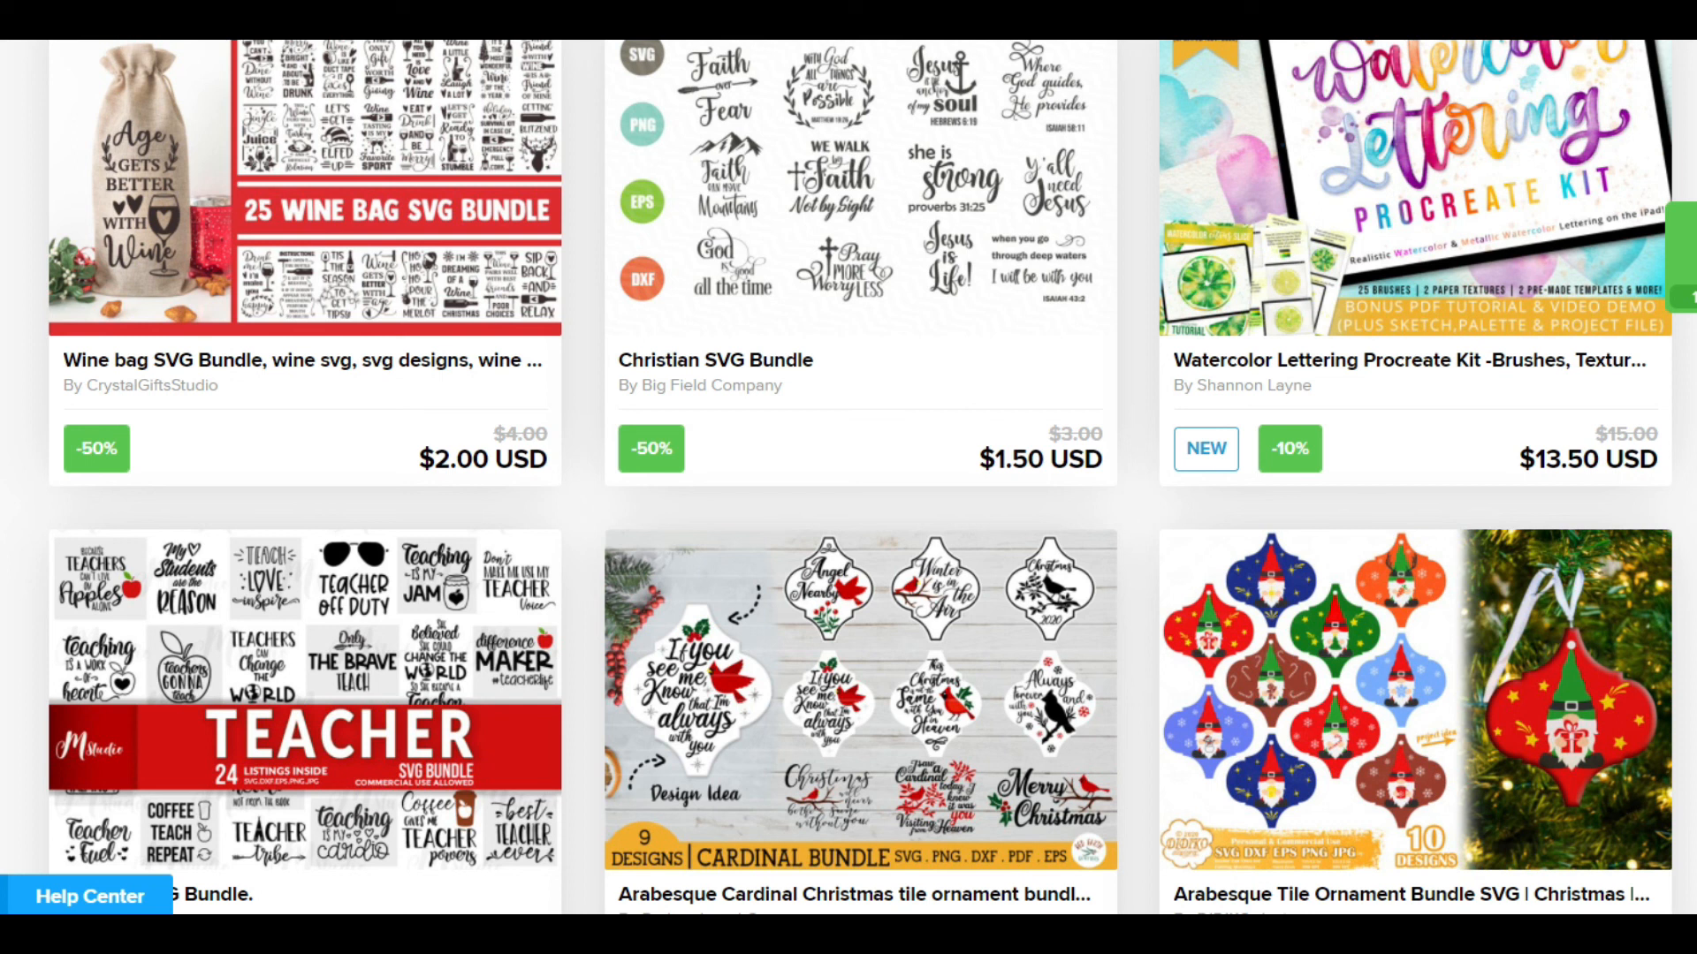
scroll(848, 477, down, 10)
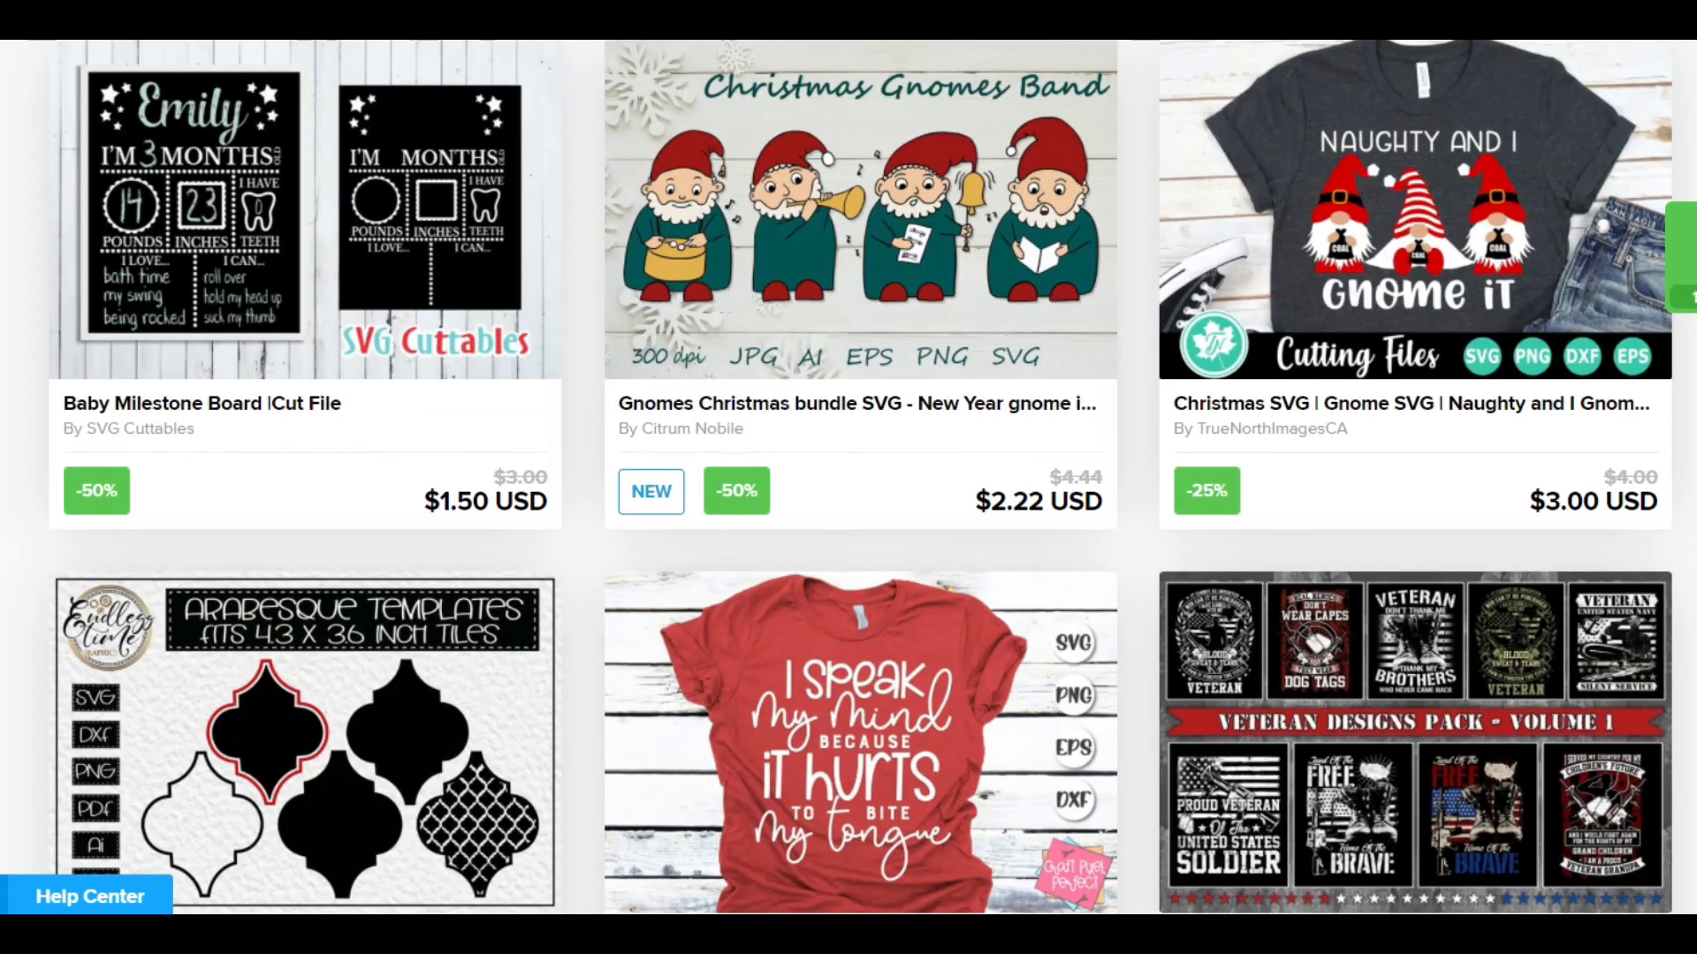